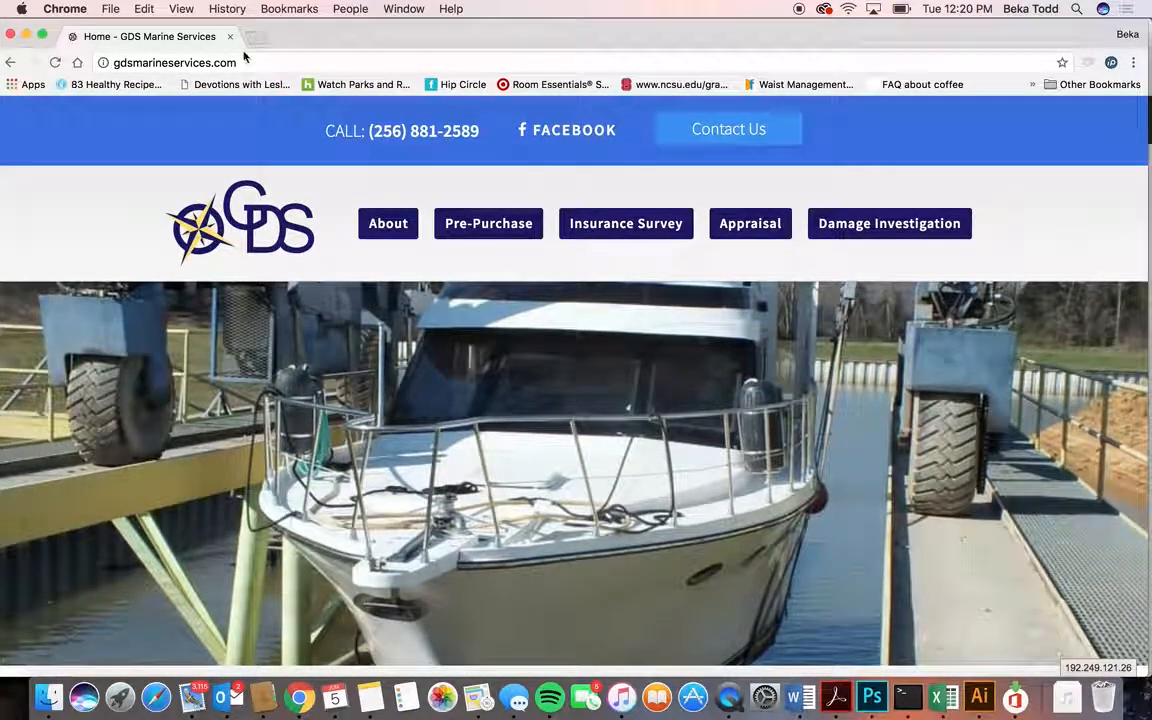
Open the login page at gdsmarineservices.com/wp-admin and log in with the saved credentials.
{"action": "left_click", "coordinate": [240, 62]}
{"action": "left_click", "coordinate": [237, 62]}
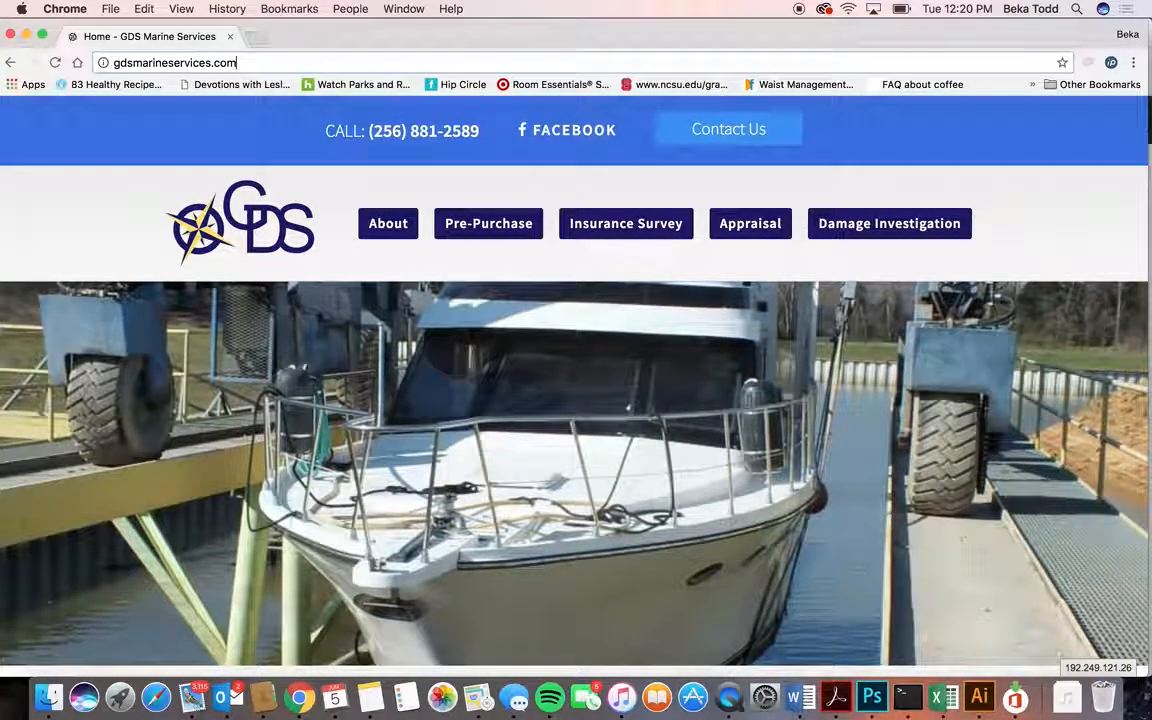
{"action": "type", "text": "/"}
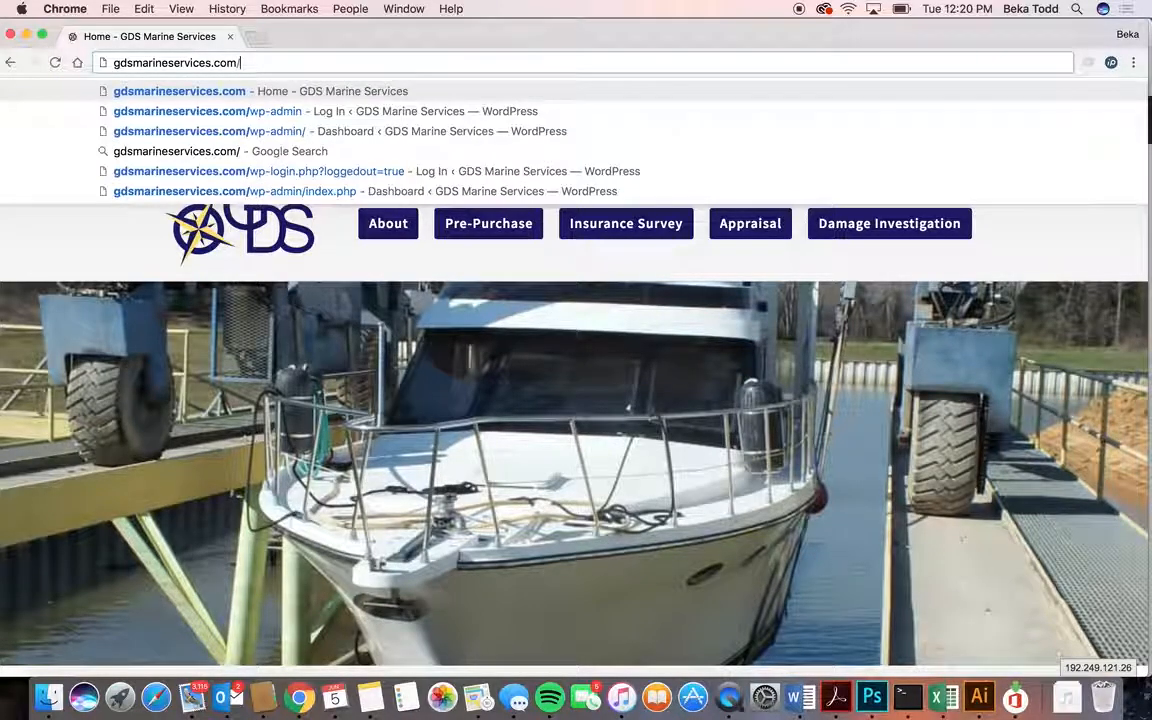
{"action": "type", "text": "wp-admin"}
{"action": "key", "text": "Return"}
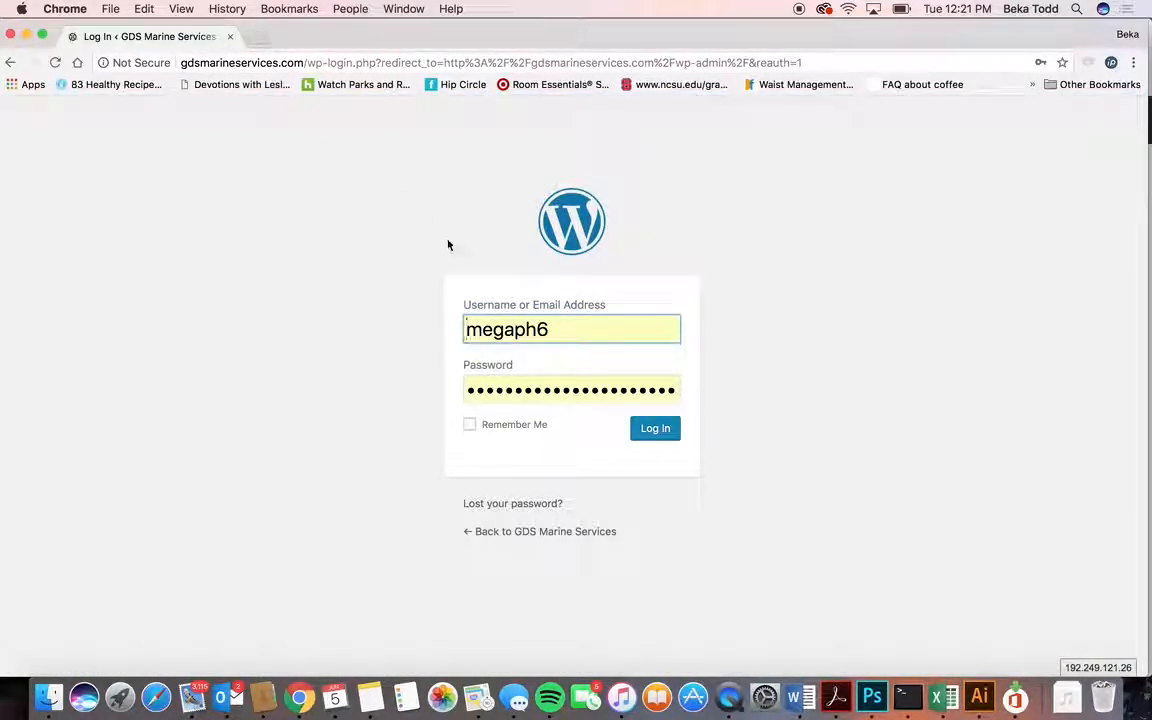
{"action": "left_click", "coordinate": [635, 427]}
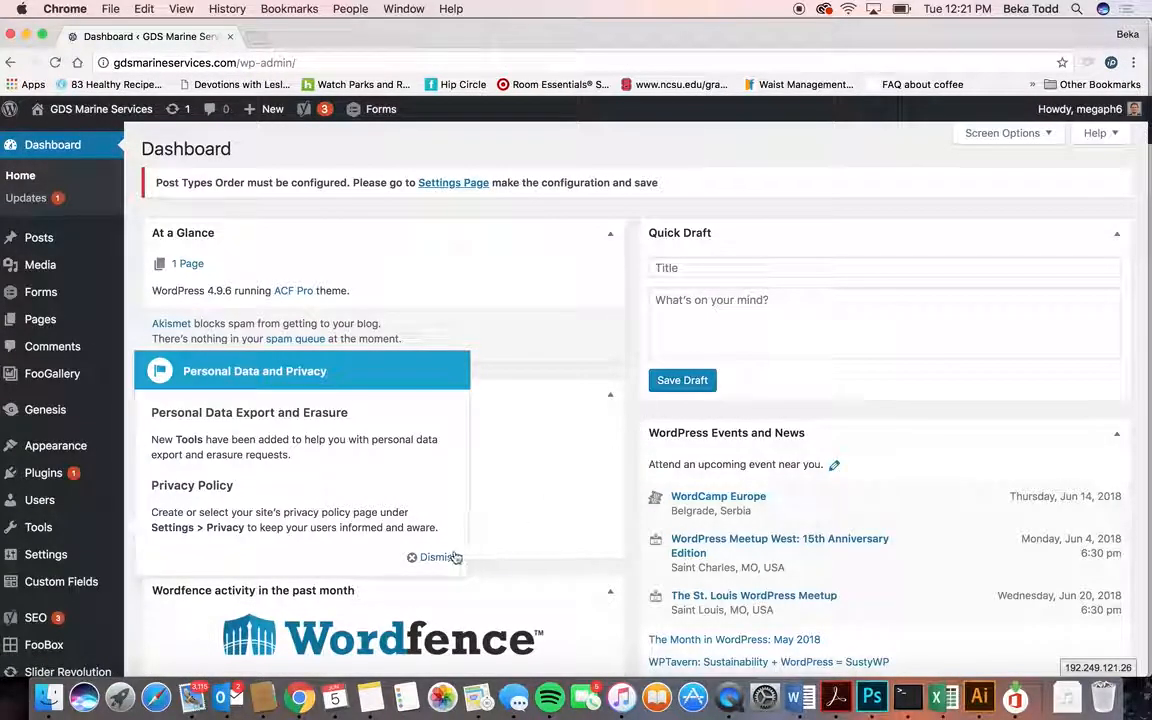
Dismiss the Personal Data and Privacy notice and look over the dashboard widgets and admin menu entries.
{"action": "left_click", "coordinate": [452, 557]}
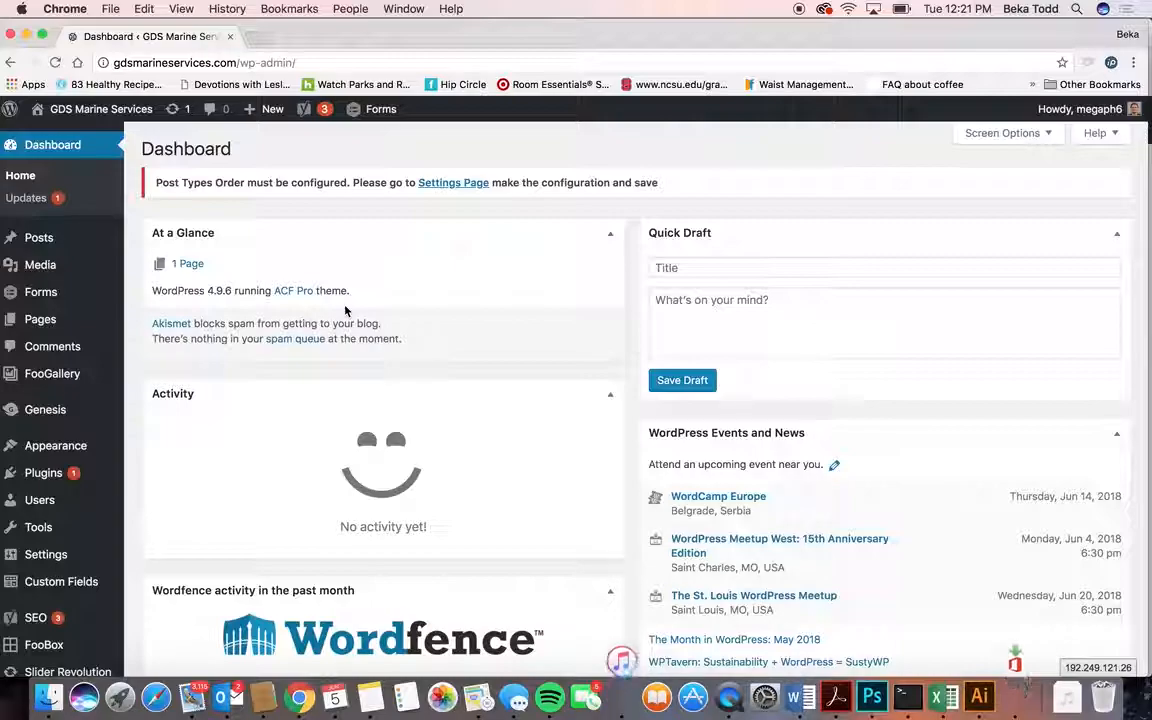
{"action": "scroll", "coordinate": [33, 430], "scroll_direction": "down", "scroll_amount": 3}
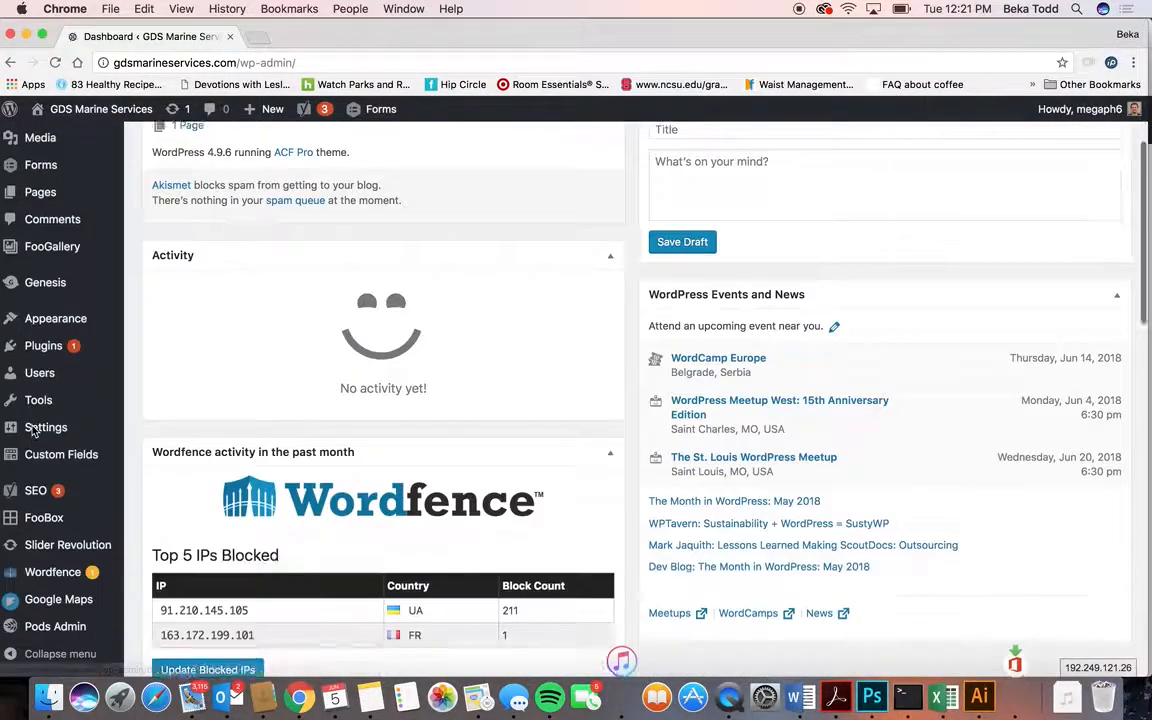
{"action": "scroll", "coordinate": [33, 430], "scroll_direction": "down", "scroll_amount": 5}
{"action": "scroll", "coordinate": [65, 485], "scroll_direction": "up", "scroll_amount": 10}
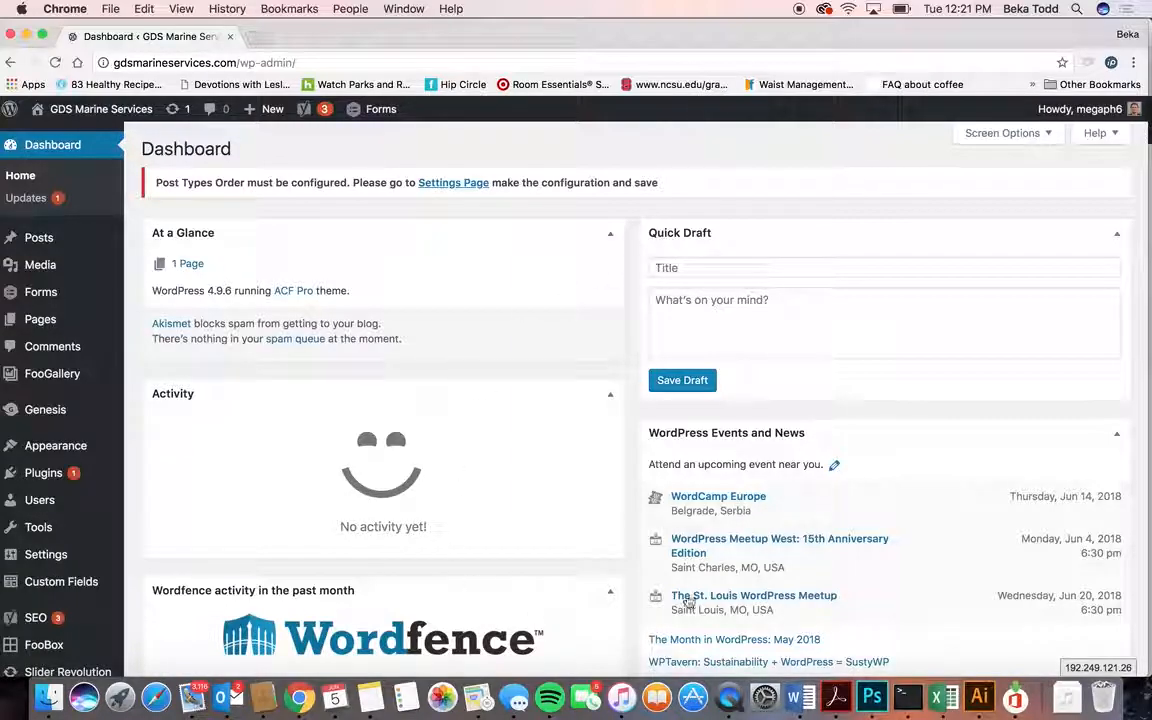
{"action": "scroll", "coordinate": [967, 543], "scroll_direction": "down", "scroll_amount": 5}
{"action": "scroll", "coordinate": [967, 543], "scroll_direction": "up", "scroll_amount": 5}
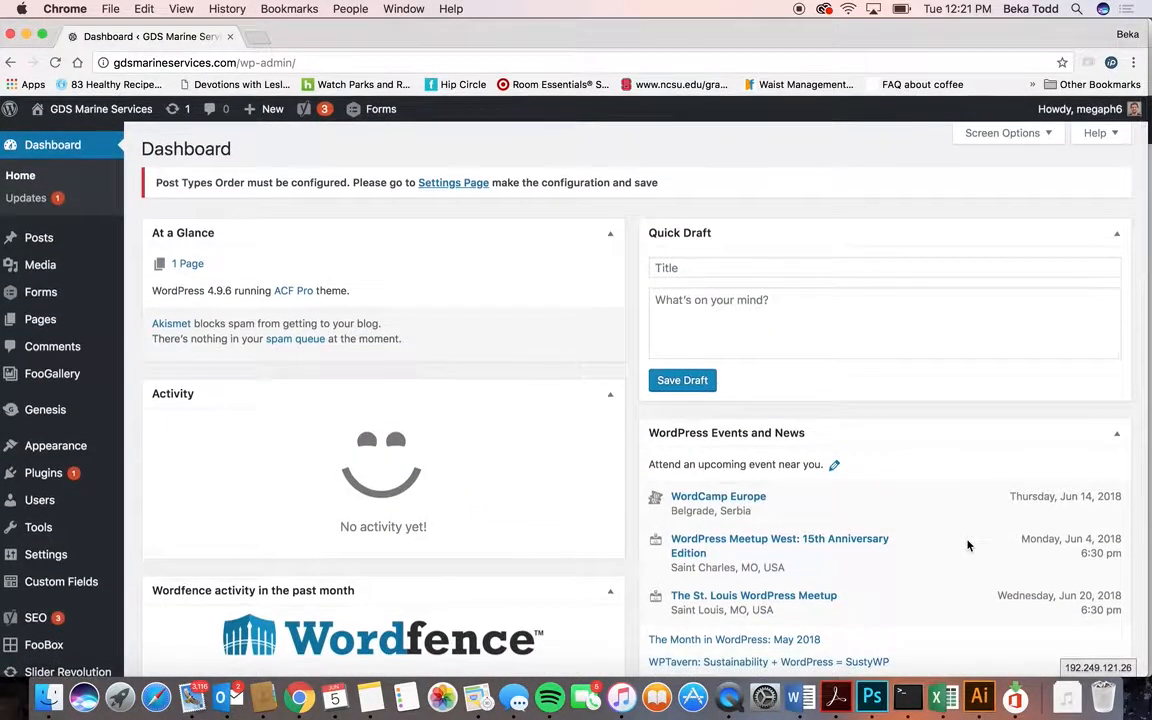
{"action": "scroll", "coordinate": [967, 545], "scroll_direction": "down", "scroll_amount": 3}
{"action": "scroll", "coordinate": [967, 545], "scroll_direction": "up", "scroll_amount": 3}
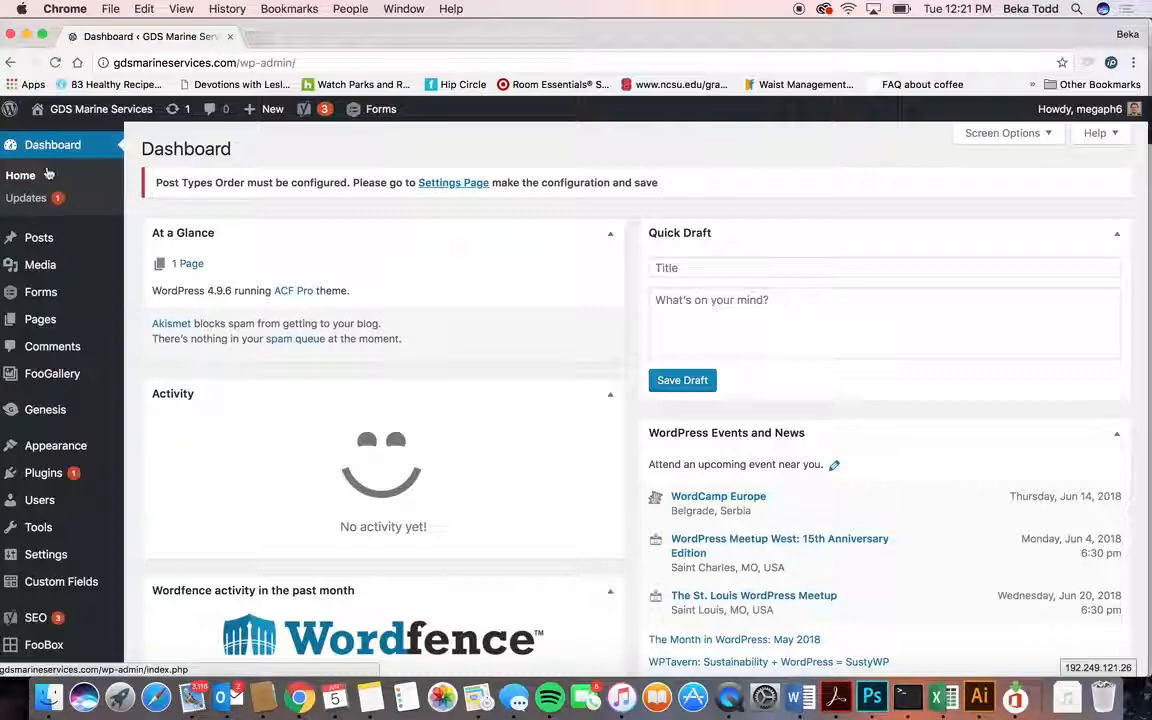
{"action": "scroll", "coordinate": [20, 595], "scroll_direction": "down", "scroll_amount": 5}
{"action": "scroll", "coordinate": [8, 600], "scroll_direction": "up", "scroll_amount": 5}
{"action": "mouse_move", "coordinate": [124, 620]}
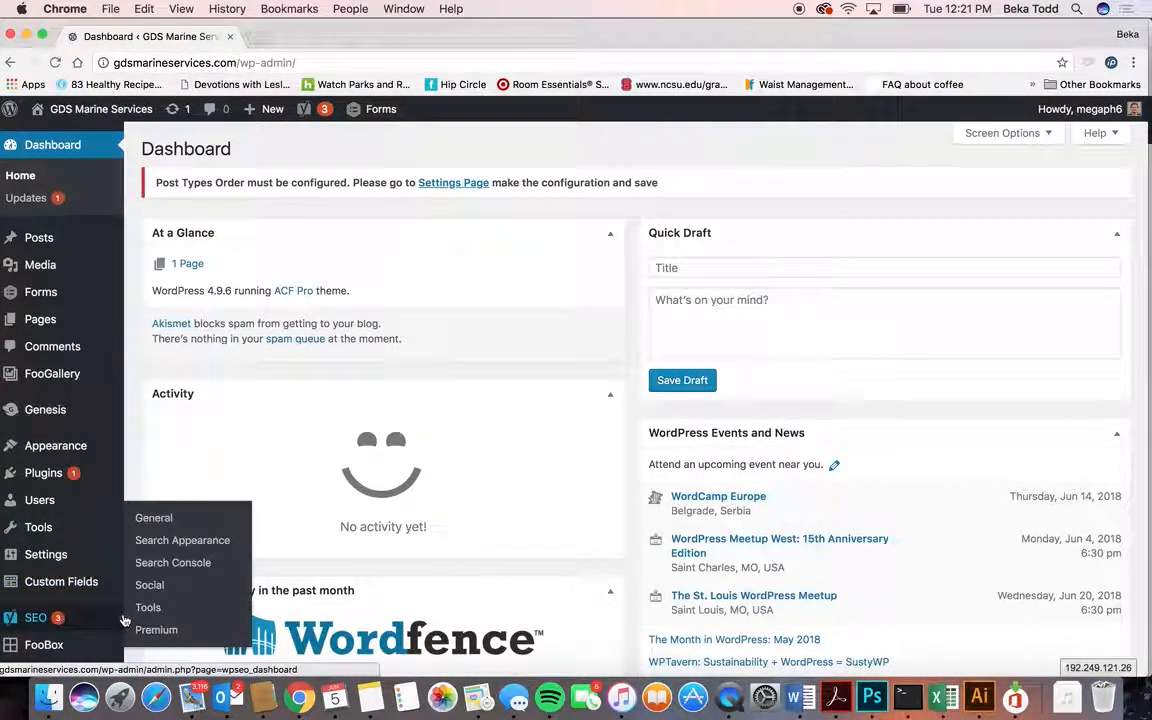
{"action": "mouse_move", "coordinate": [106, 290]}
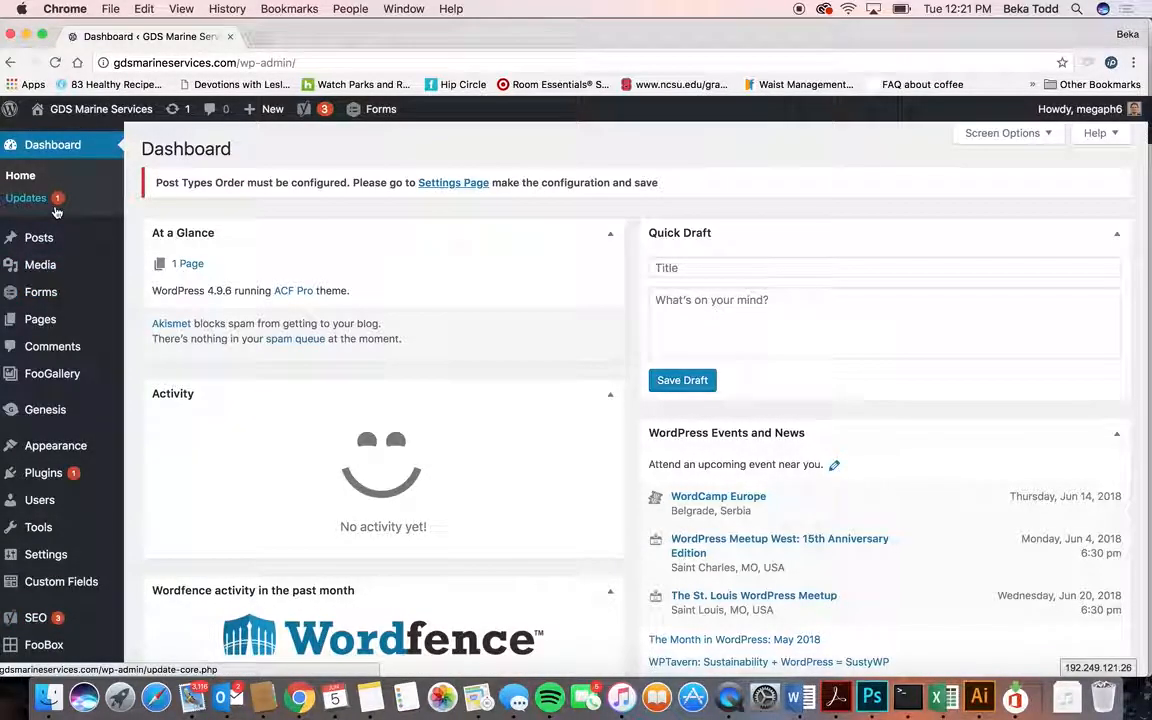
Open the WordPress Updates page and select all plugins that have new versions available.
{"action": "left_click", "coordinate": [26, 198]}
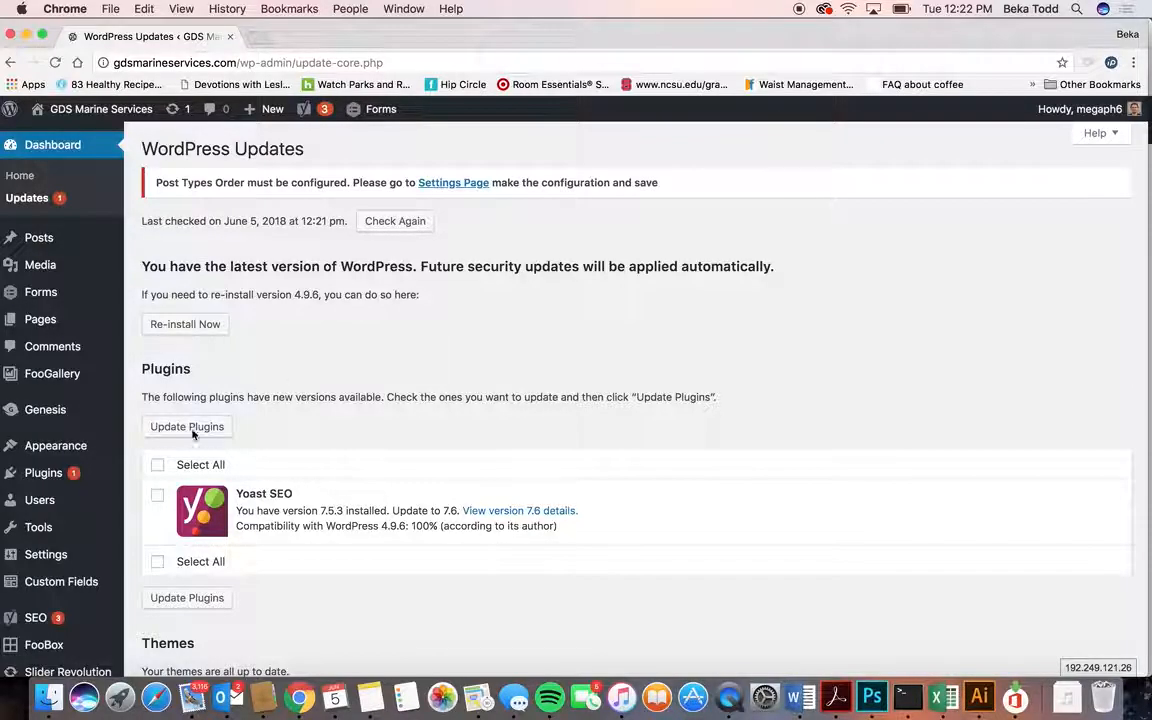
{"action": "left_click", "coordinate": [157, 465]}
{"action": "mouse_move", "coordinate": [52, 512]}
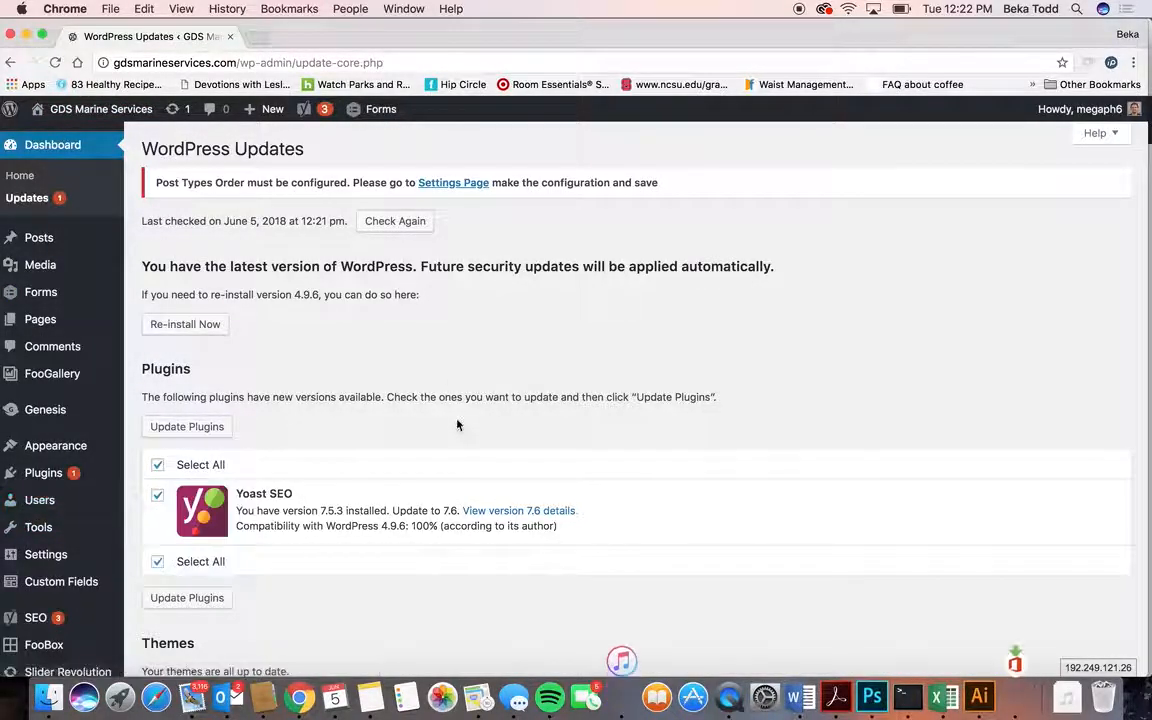
View the list of posts and browse through the files in the Media Library.
{"action": "left_click", "coordinate": [39, 240]}
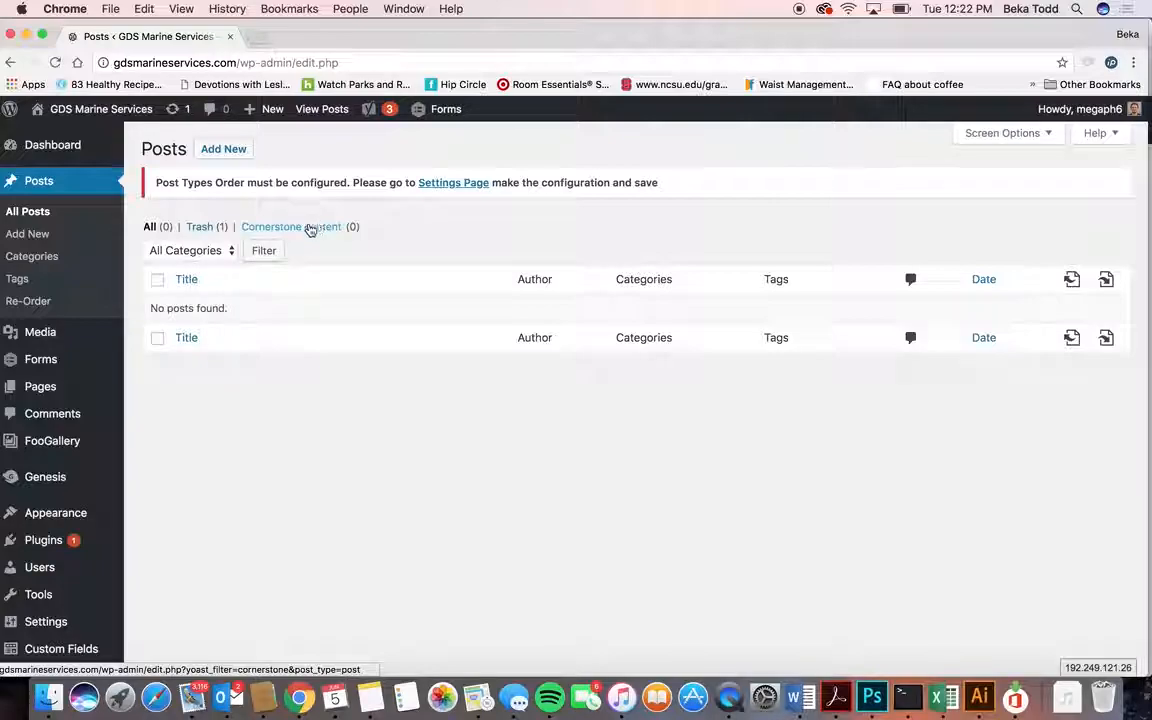
{"action": "left_click", "coordinate": [57, 343]}
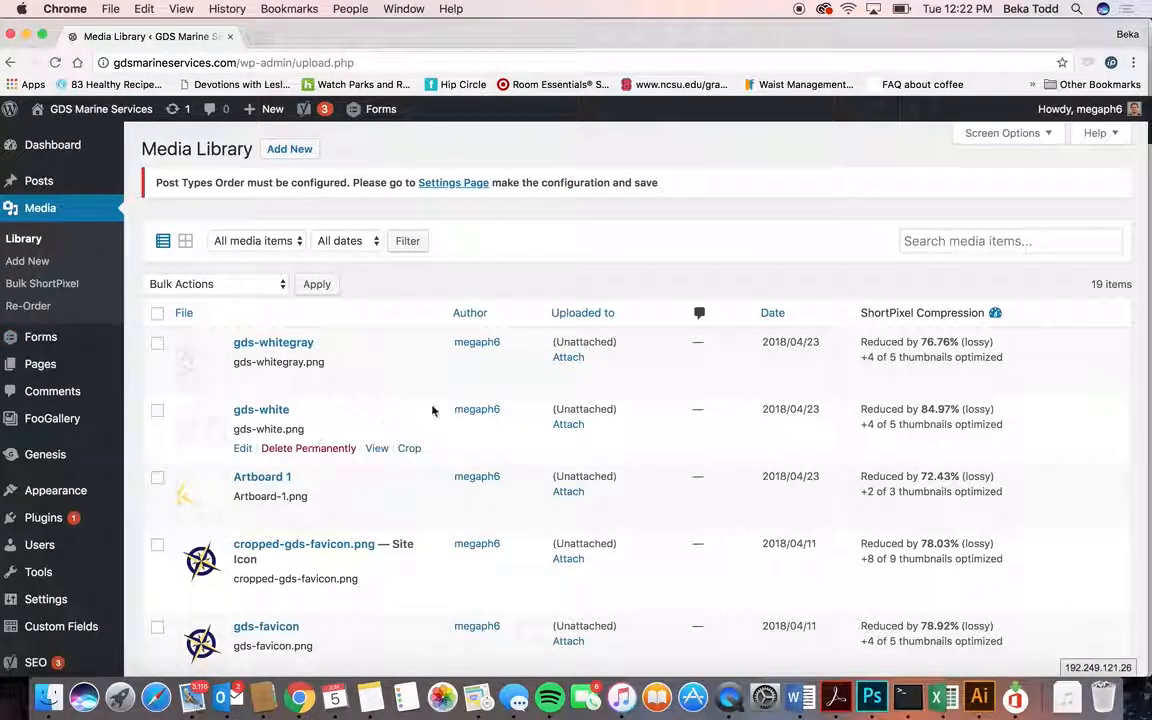
{"action": "scroll", "coordinate": [303, 410], "scroll_direction": "down", "scroll_amount": 5}
{"action": "scroll", "coordinate": [305, 415], "scroll_direction": "down", "scroll_amount": 6}
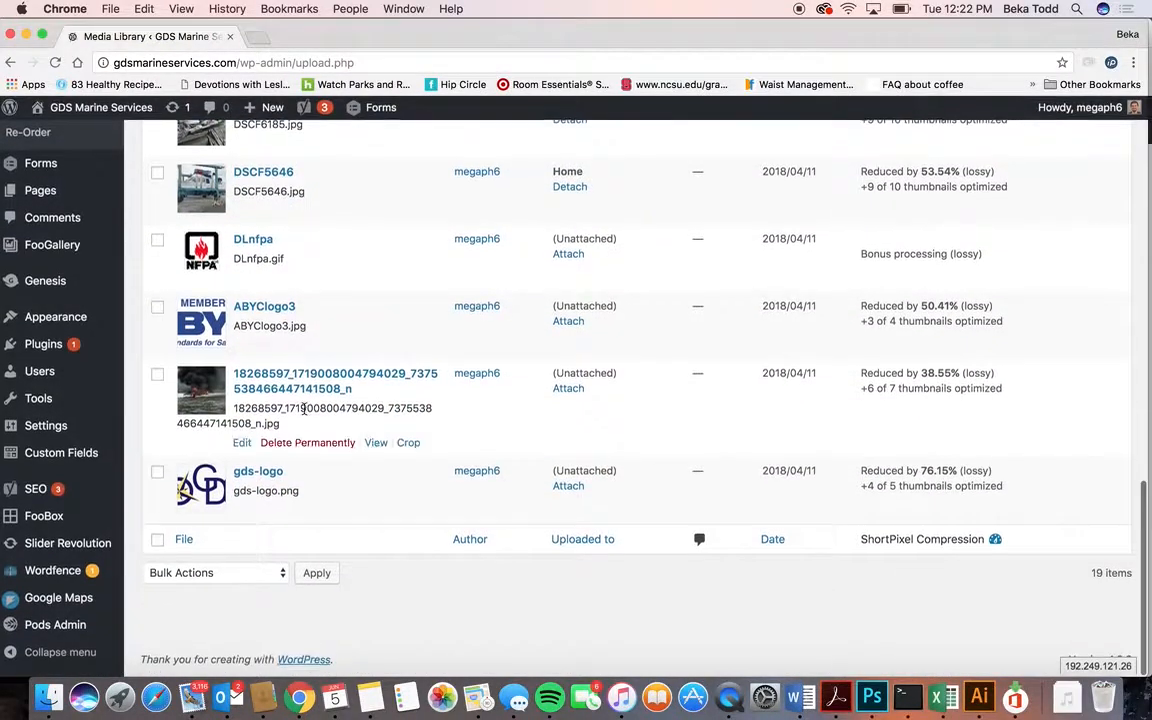
{"action": "scroll", "coordinate": [304, 412], "scroll_direction": "up", "scroll_amount": 12}
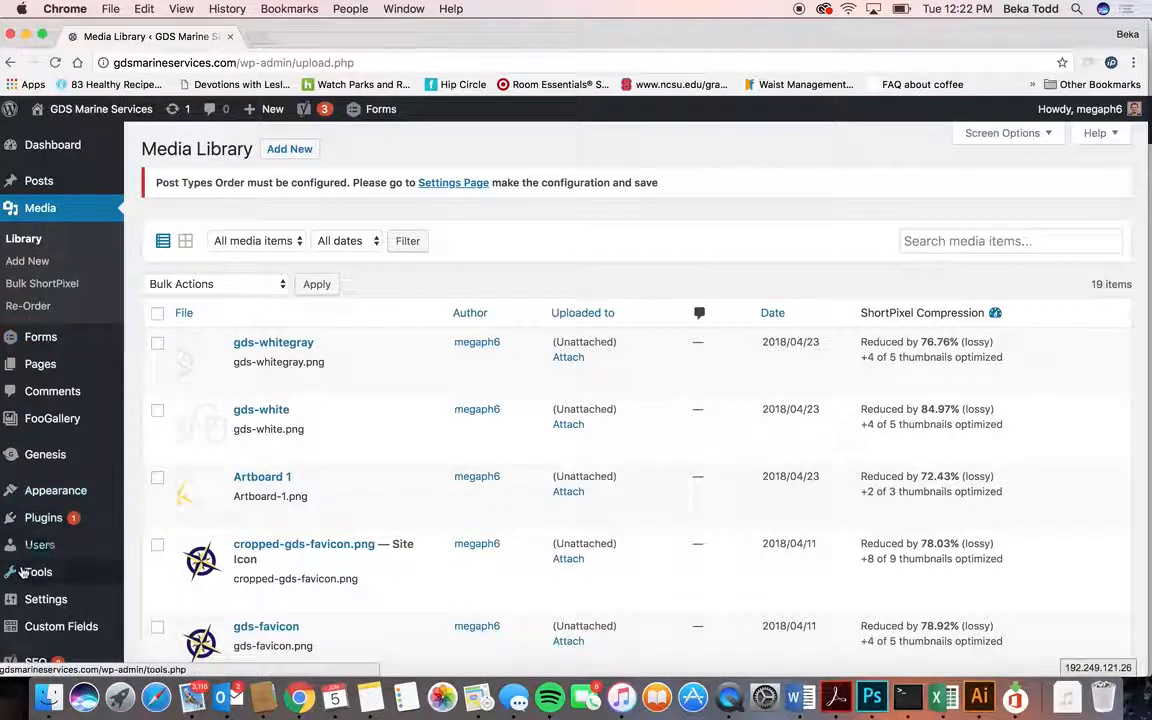
{"action": "mouse_move", "coordinate": [45, 343]}
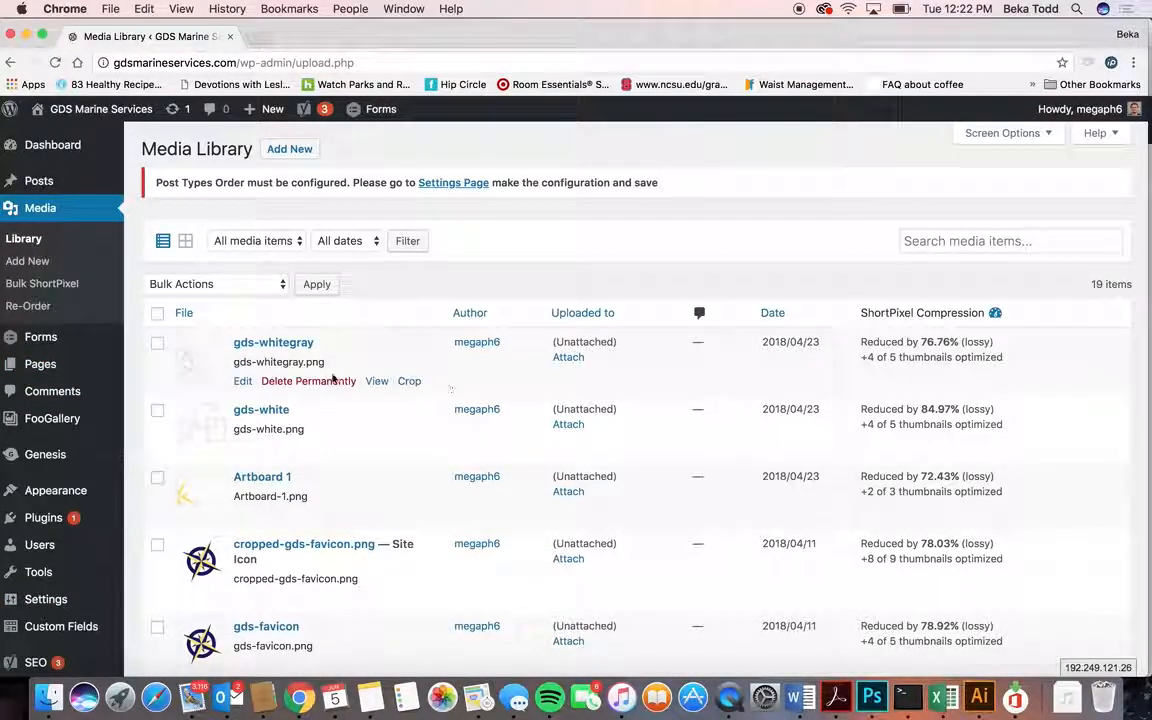
Open the gds-whitegray image in the image editor and view its scale, crop and thumbnail options.
{"action": "left_click", "coordinate": [294, 345]}
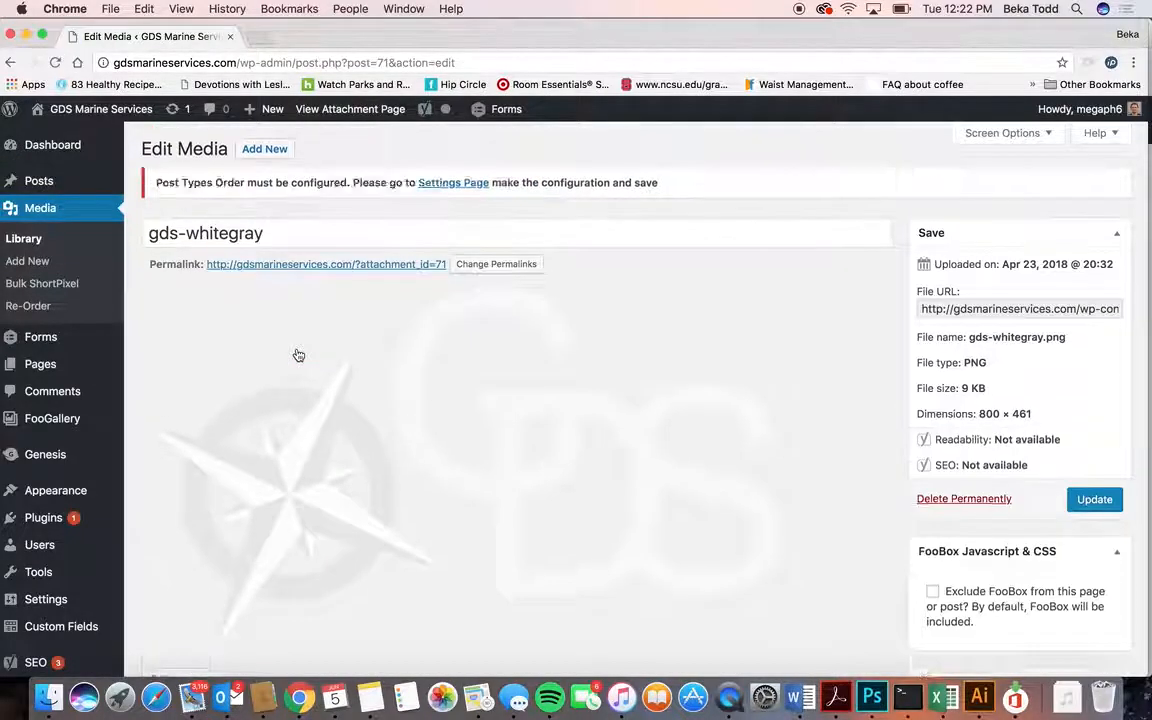
{"action": "scroll", "coordinate": [296, 355], "scroll_direction": "down", "scroll_amount": 2}
{"action": "left_click", "coordinate": [188, 576]}
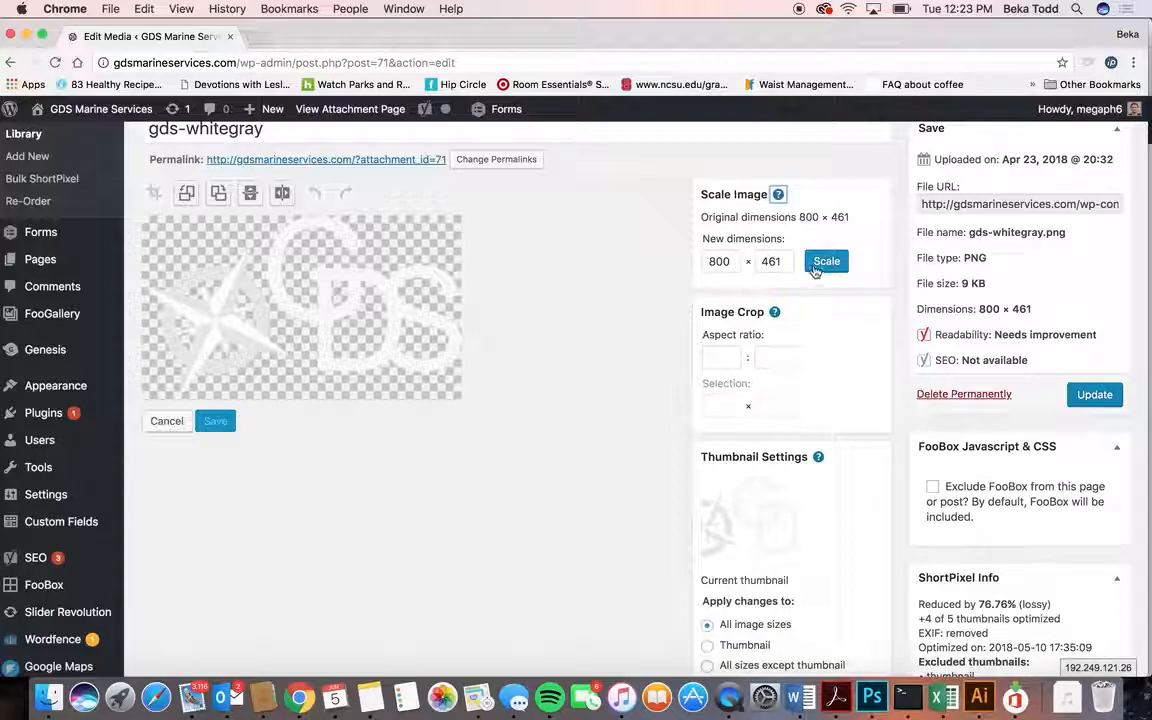
{"action": "scroll", "coordinate": [474, 302], "scroll_direction": "up", "scroll_amount": 2}
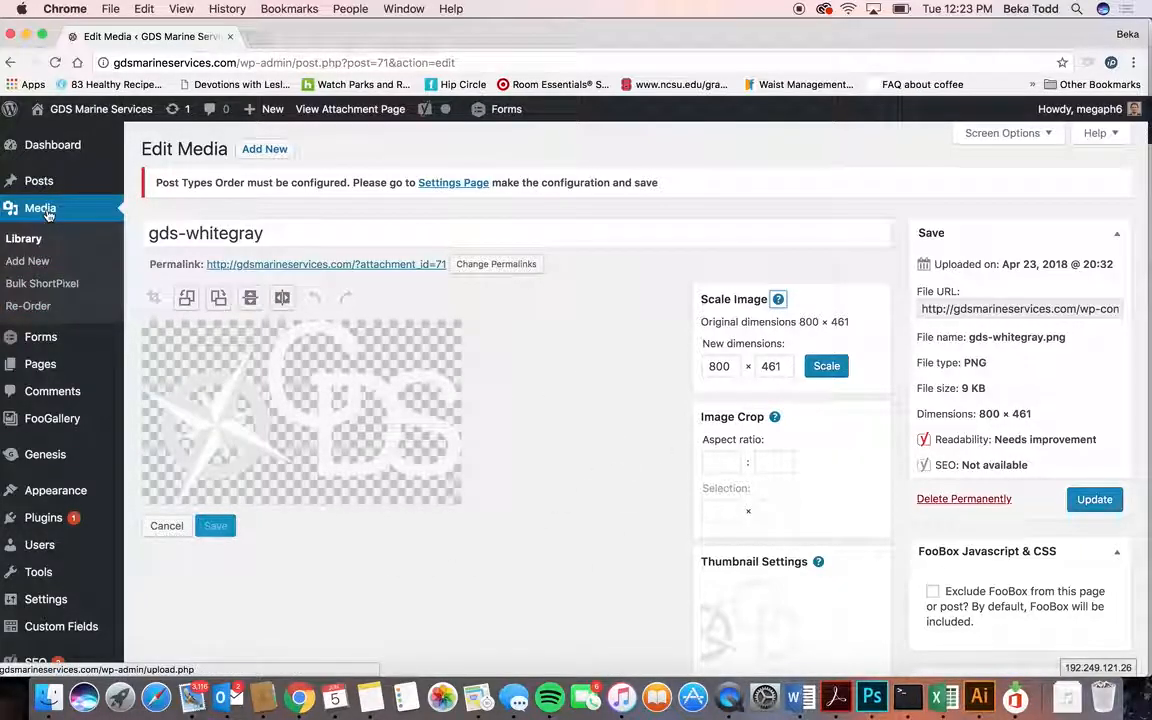
Open the Contact Us form for editing and review its existing fields.
{"action": "left_click", "coordinate": [42, 337]}
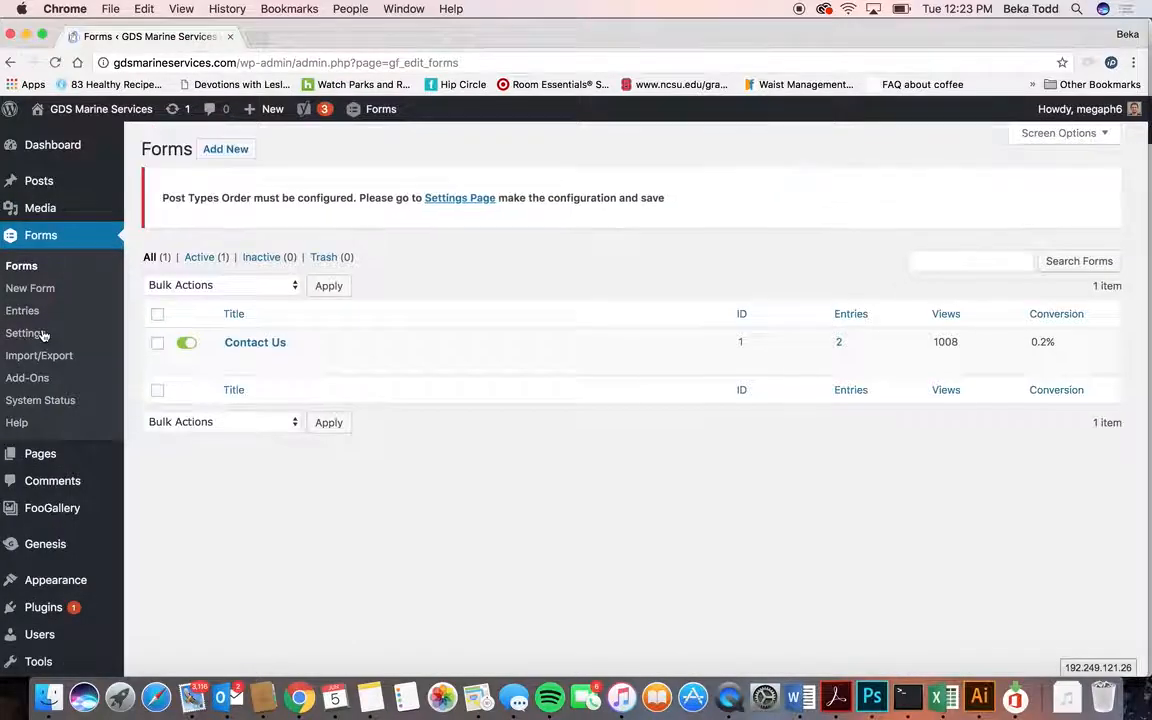
{"action": "left_click", "coordinate": [262, 344]}
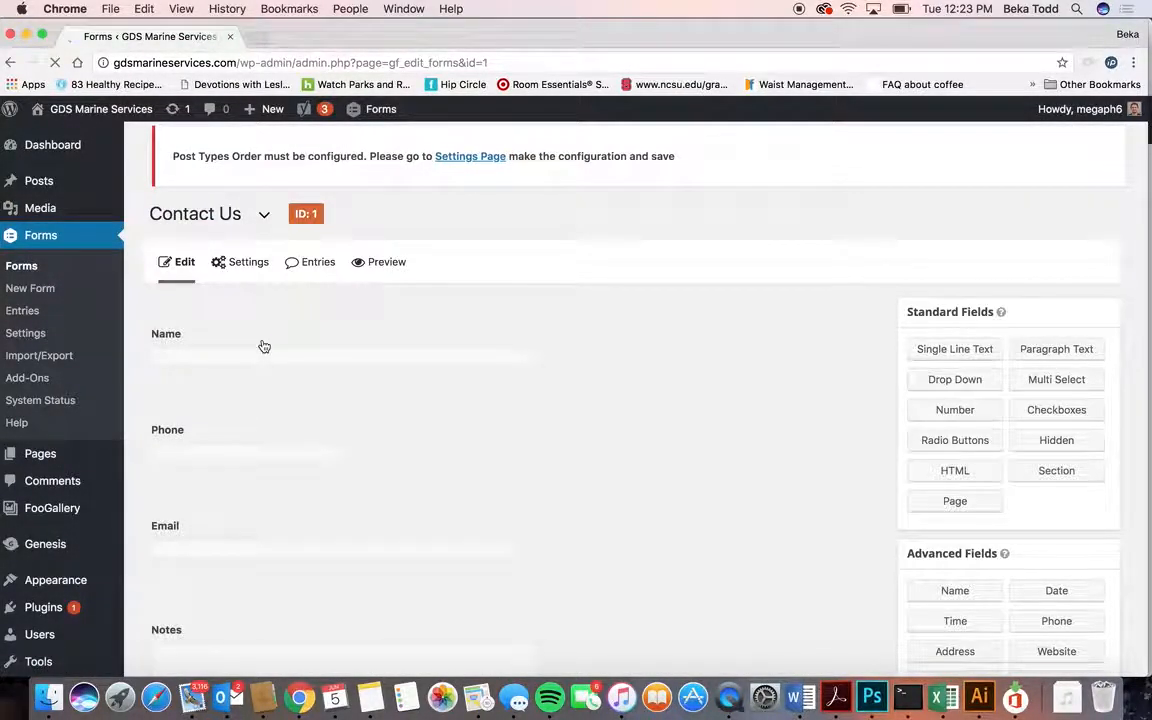
{"action": "scroll", "coordinate": [429, 401], "scroll_direction": "down", "scroll_amount": 5}
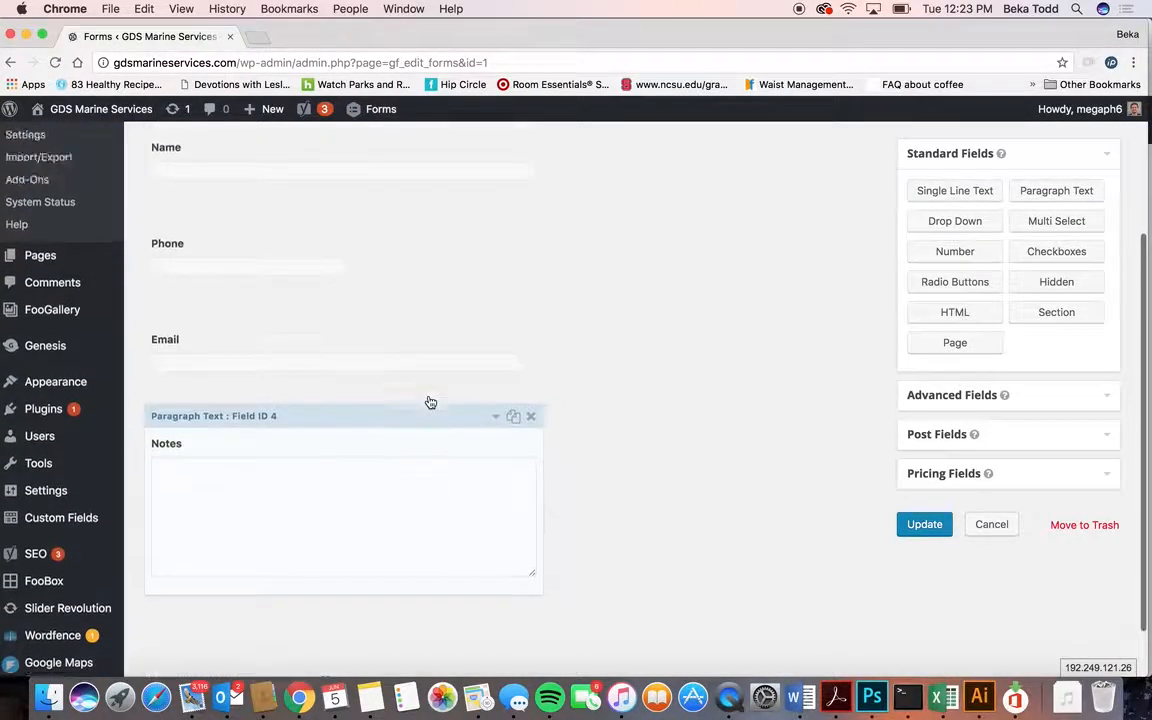
{"action": "scroll", "coordinate": [429, 401], "scroll_direction": "up", "scroll_amount": 3}
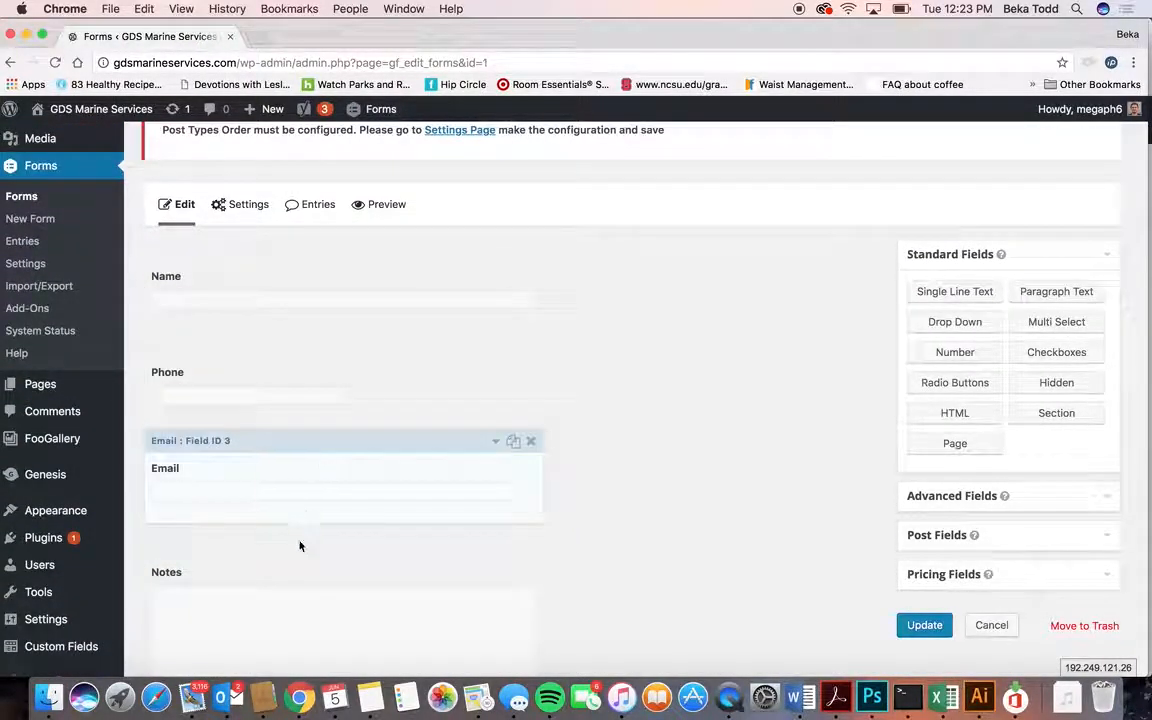
{"action": "scroll", "coordinate": [553, 536], "scroll_direction": "down", "scroll_amount": 4}
{"action": "scroll", "coordinate": [553, 536], "scroll_direction": "up", "scroll_amount": 4}
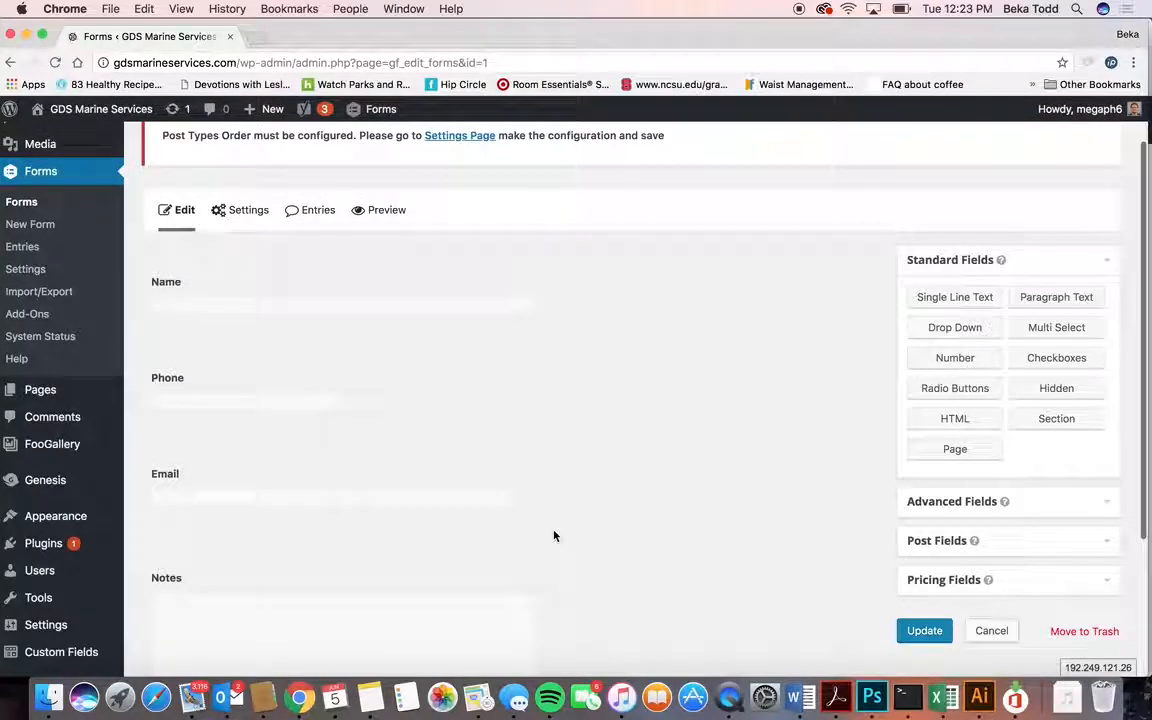
Expand the Name field's settings to view its field label, and collapse them again.
{"action": "left_click", "coordinate": [391, 275]}
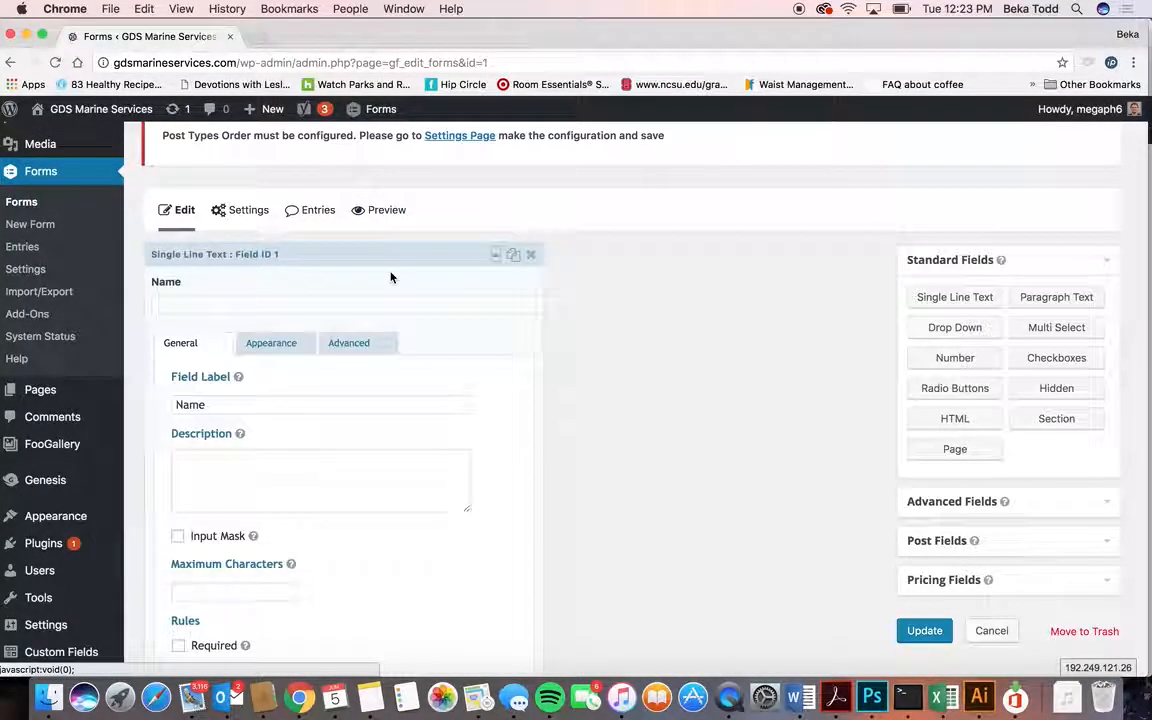
{"action": "left_click_drag", "start_coordinate": [248, 403], "coordinate": [98, 396]}
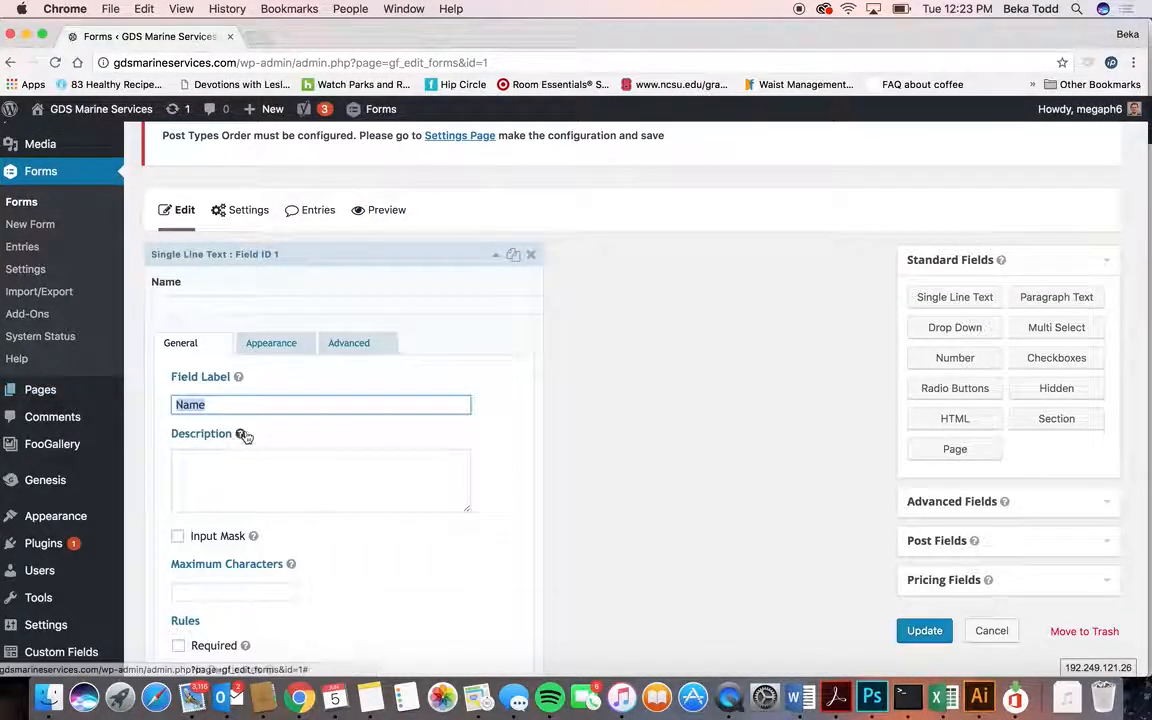
{"action": "left_click", "coordinate": [495, 255]}
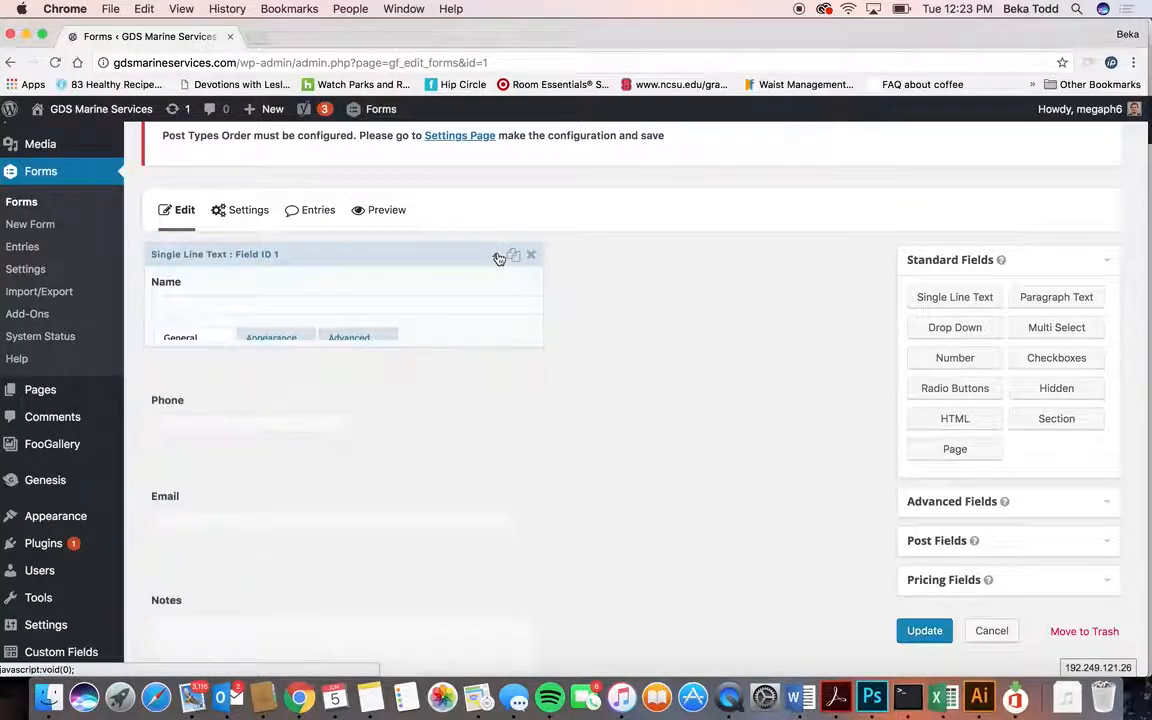
Add an advanced Address field to the Contact Us form and place it between Phone and Email.
{"action": "scroll", "coordinate": [414, 378], "scroll_direction": "down", "scroll_amount": 4}
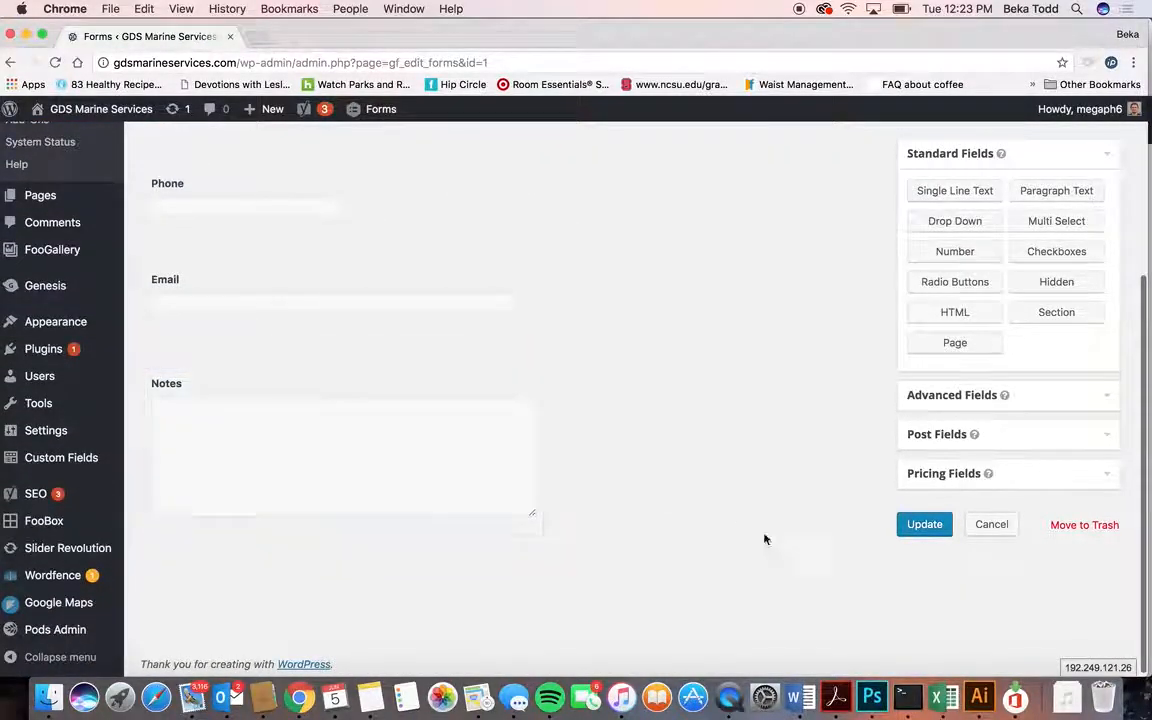
{"action": "scroll", "coordinate": [770, 447], "scroll_direction": "up", "scroll_amount": 4}
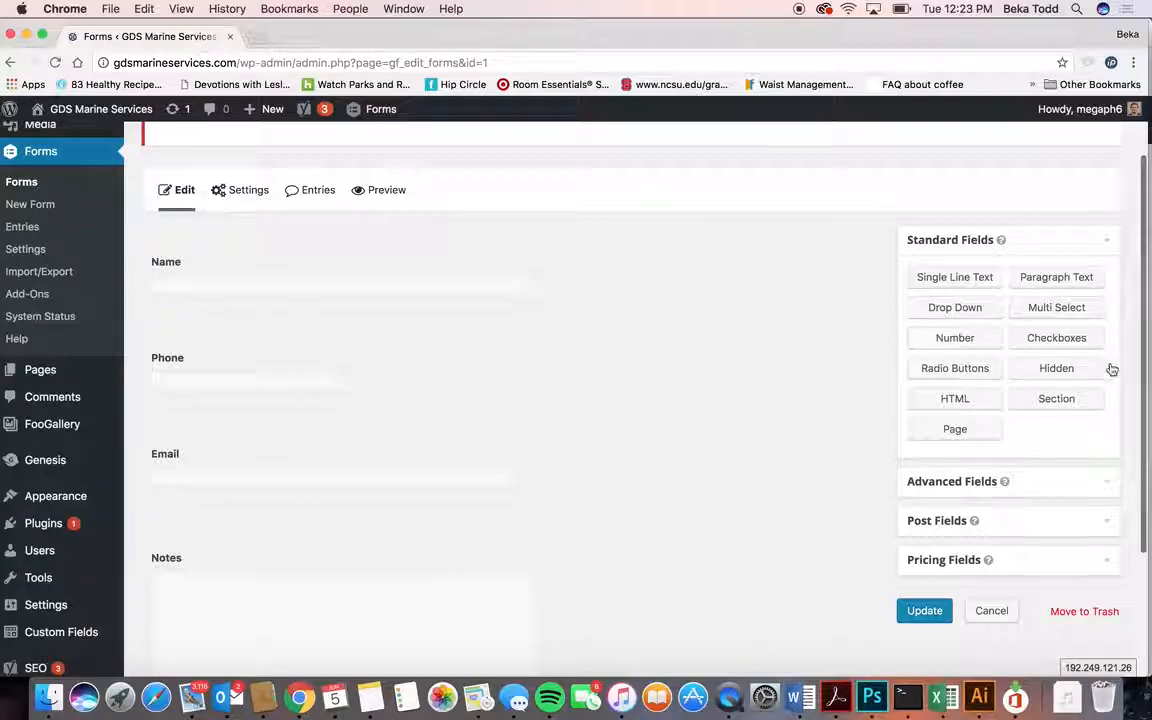
{"action": "left_click", "coordinate": [1077, 484]}
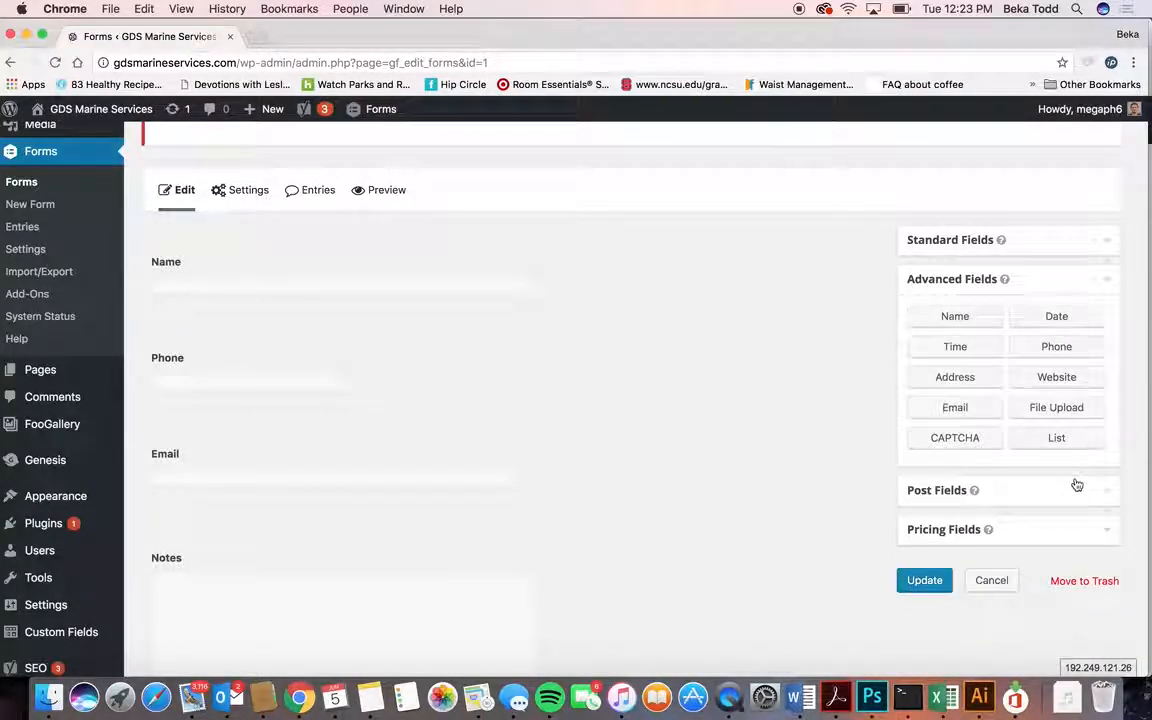
{"action": "left_click", "coordinate": [955, 377]}
{"action": "left_click_drag", "start_coordinate": [403, 459], "coordinate": [427, 203]}
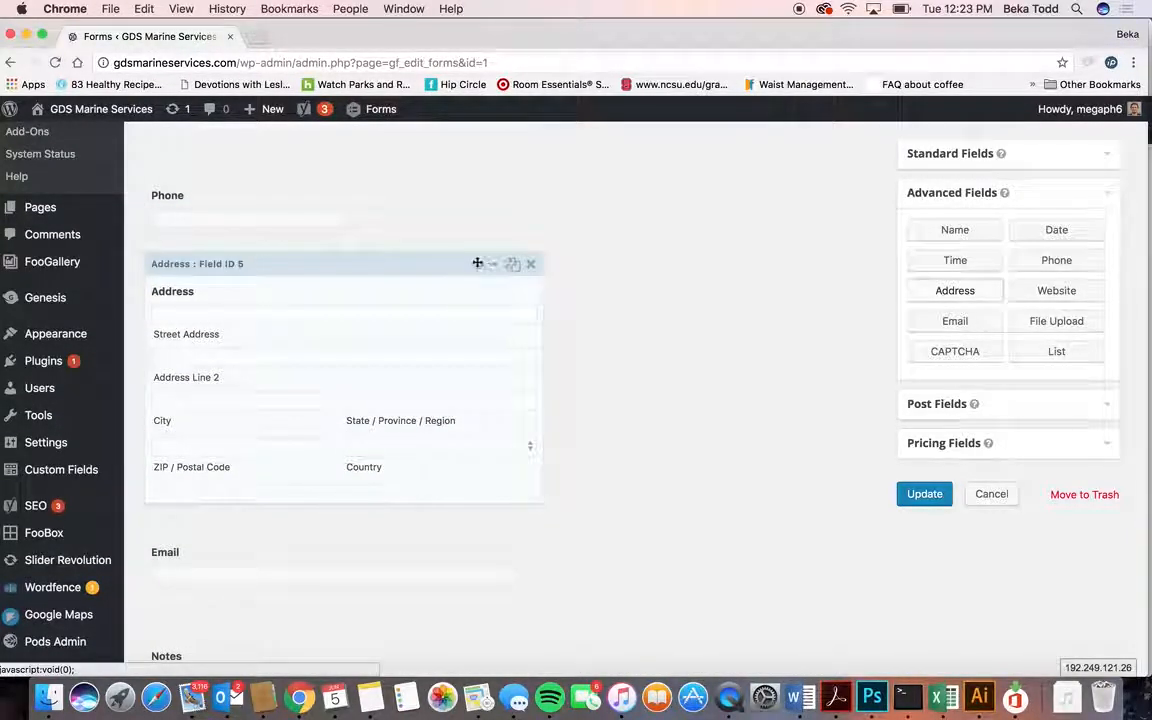
In the Address field's settings, hide the Country sub-field and make the field required.
{"action": "left_click", "coordinate": [482, 263]}
{"action": "scroll", "coordinate": [533, 346], "scroll_direction": "down", "scroll_amount": 3}
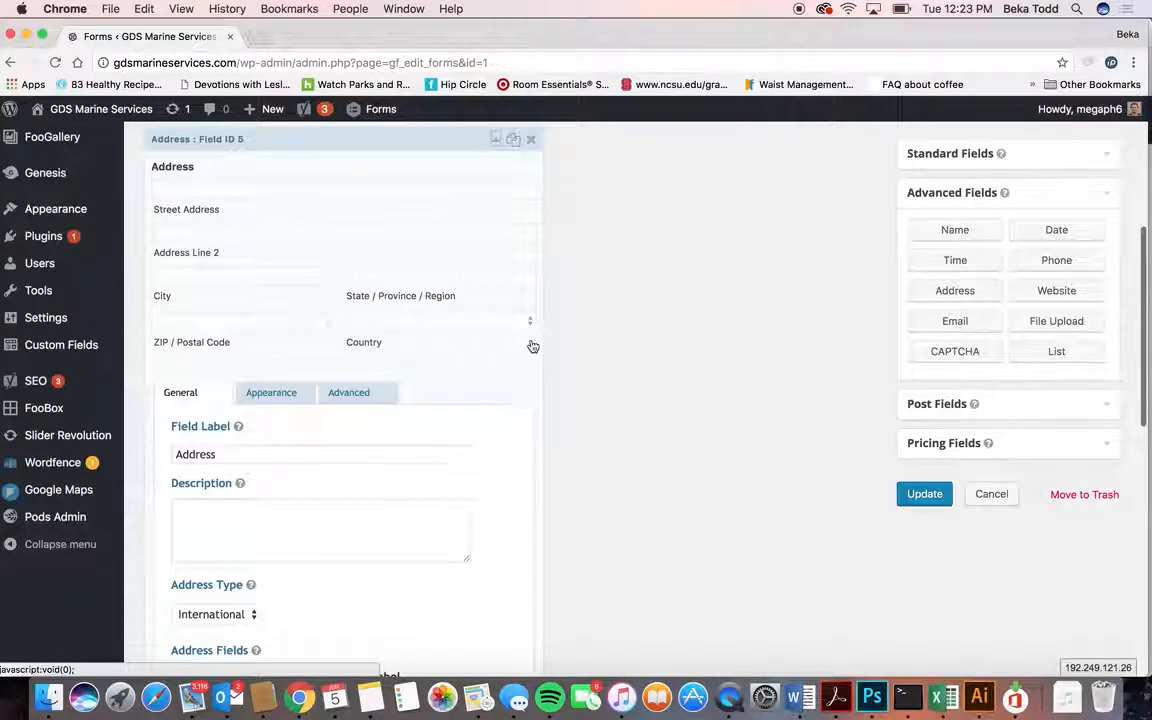
{"action": "scroll", "coordinate": [260, 380], "scroll_direction": "down", "scroll_amount": 4}
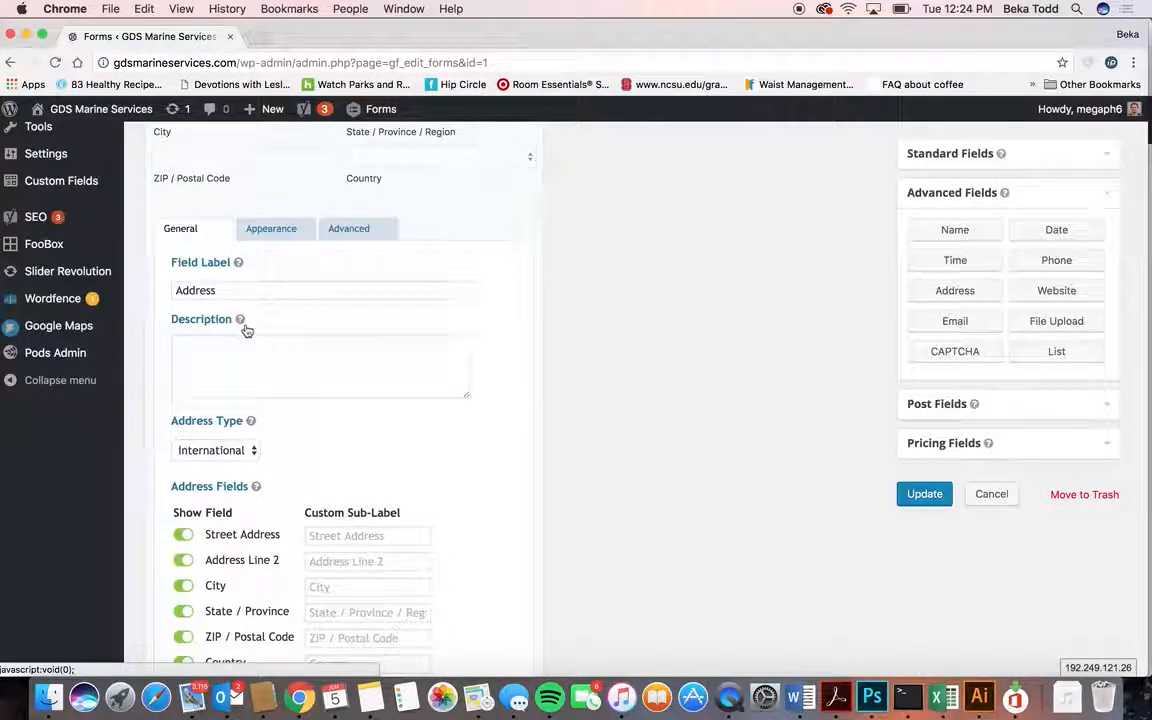
{"action": "left_click_drag", "start_coordinate": [239, 290], "coordinate": [162, 298]}
{"action": "scroll", "coordinate": [305, 474], "scroll_direction": "down", "scroll_amount": 3}
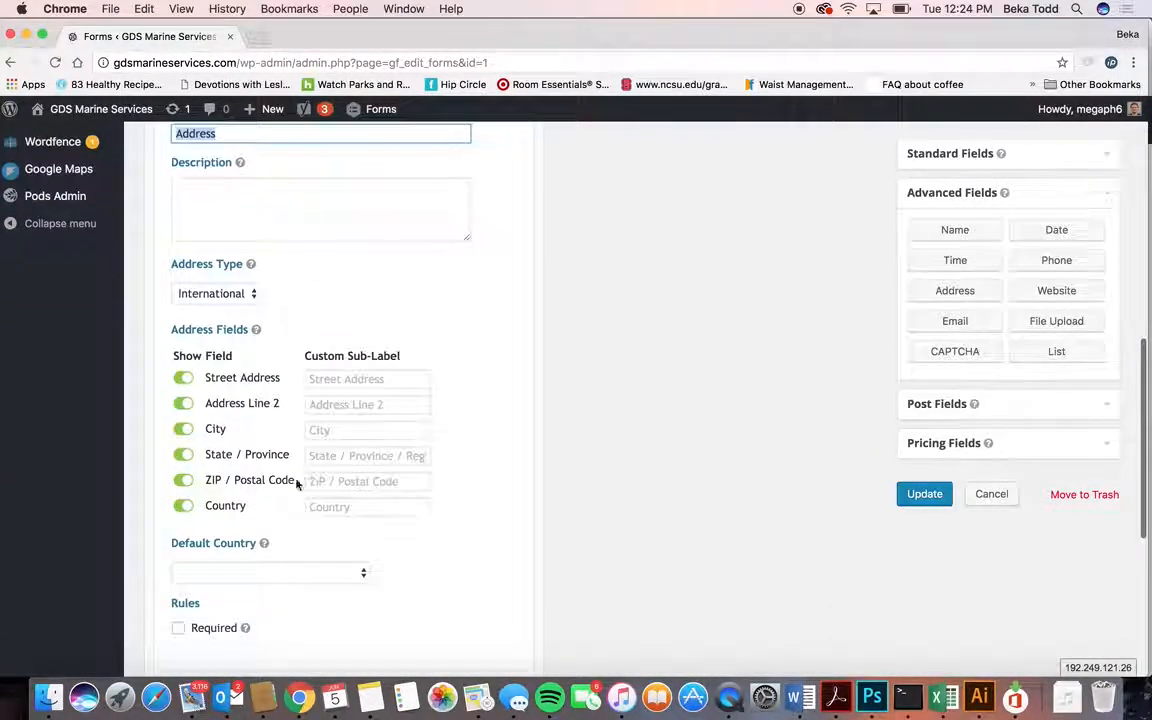
{"action": "left_click", "coordinate": [183, 507]}
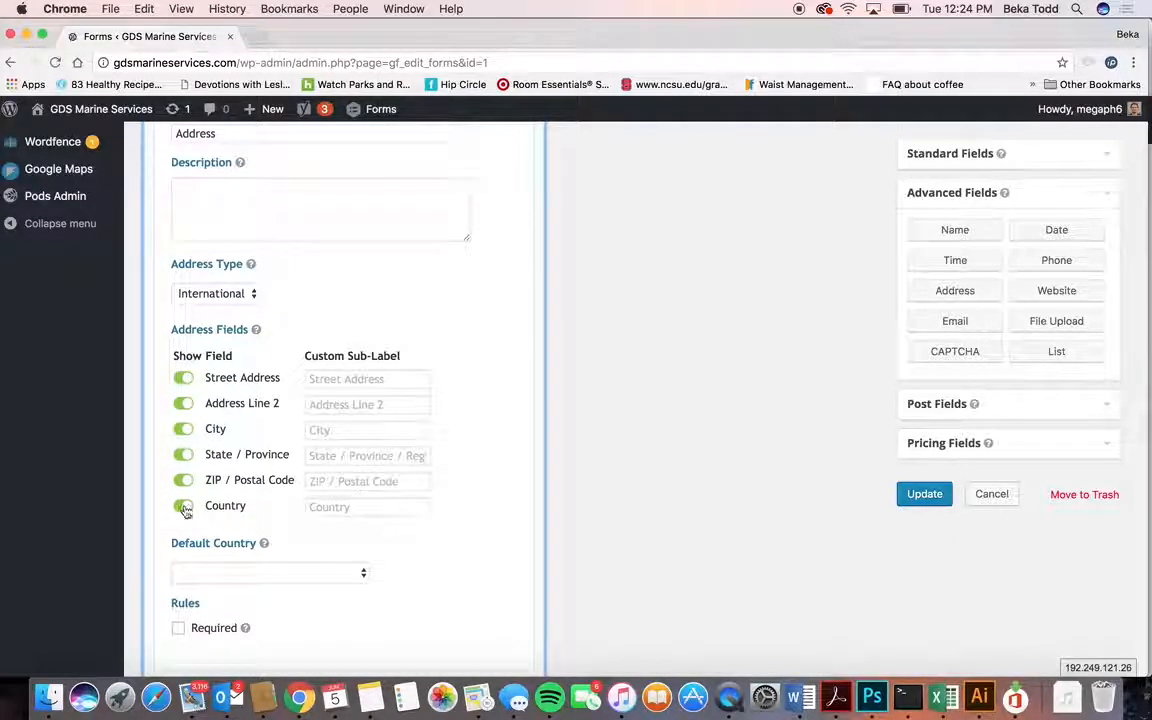
{"action": "left_click", "coordinate": [184, 508]}
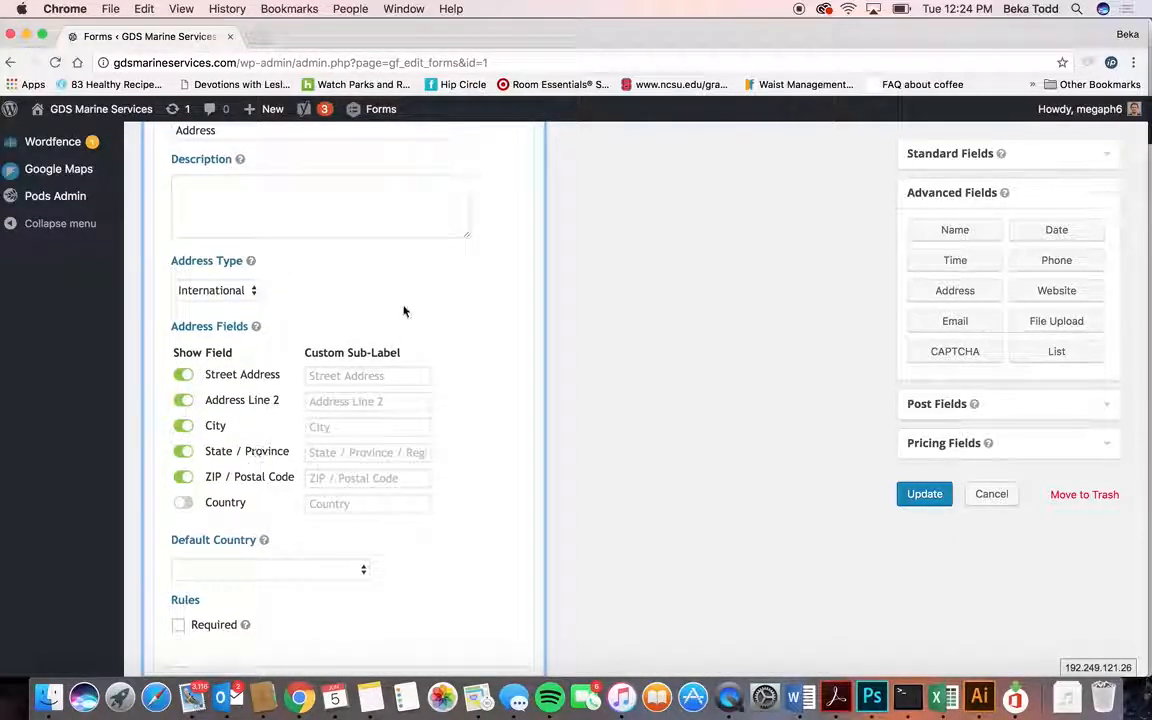
{"action": "left_click", "coordinate": [178, 624]}
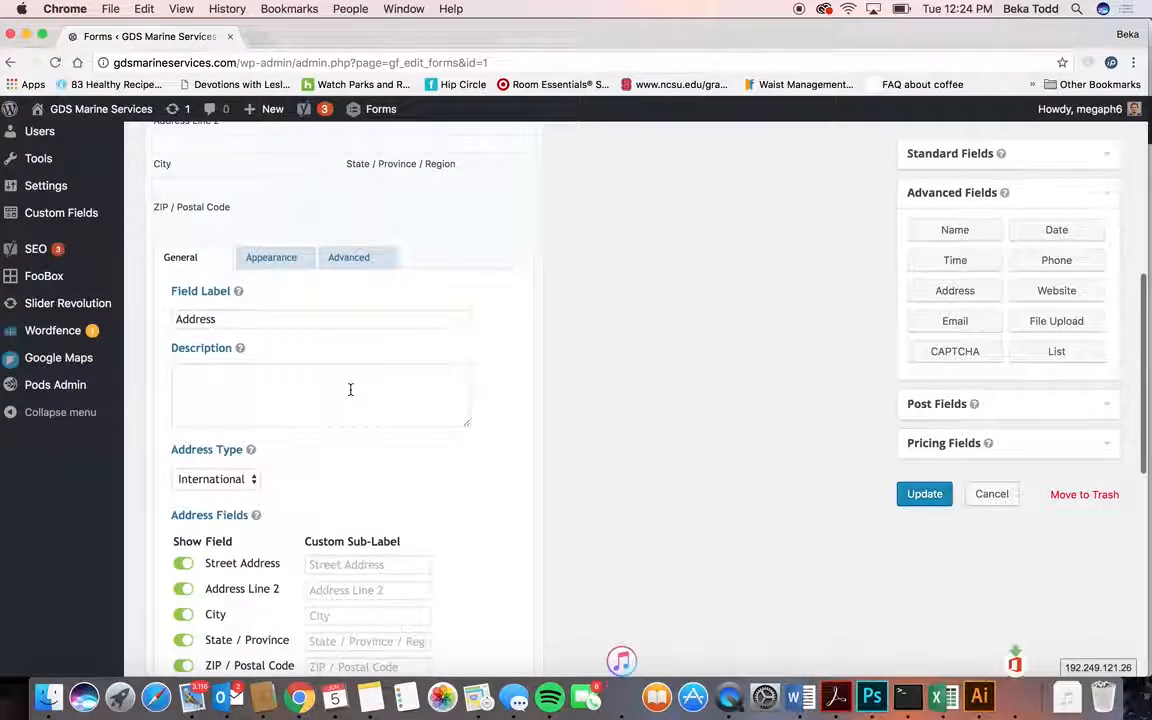
{"action": "scroll", "coordinate": [400, 360], "scroll_direction": "up", "scroll_amount": 5}
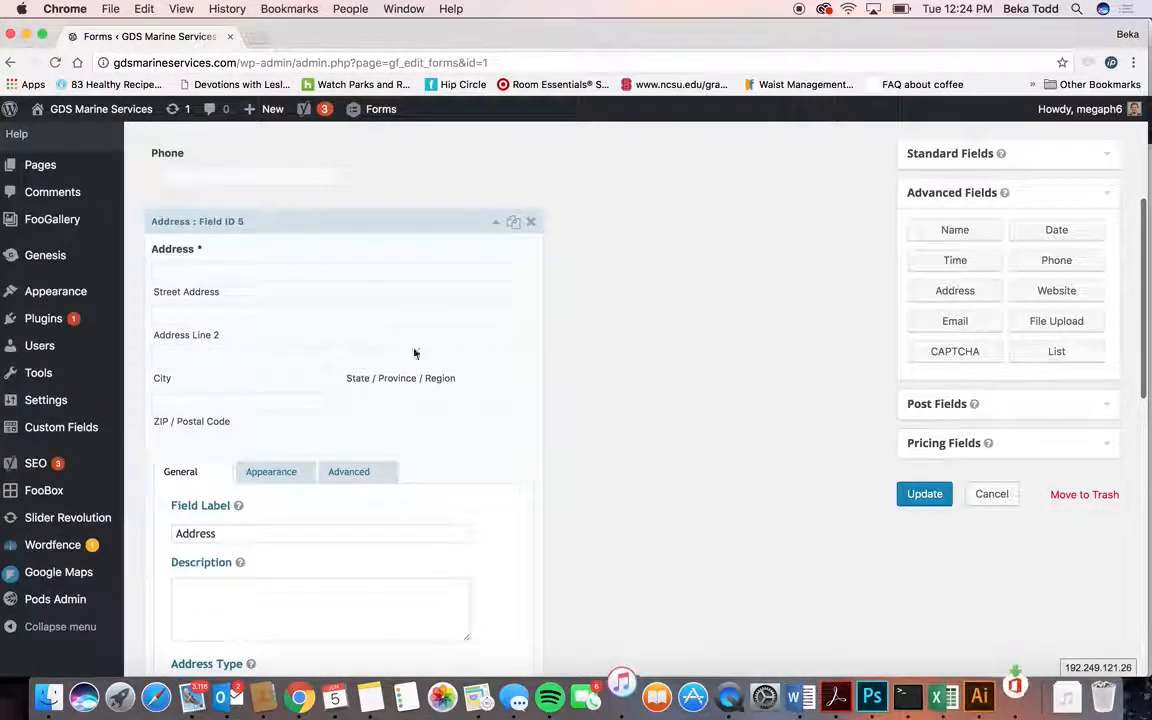
Duplicate the Address field, and delete both the copy and the original from the Contact Us form.
{"action": "left_click", "coordinate": [512, 224]}
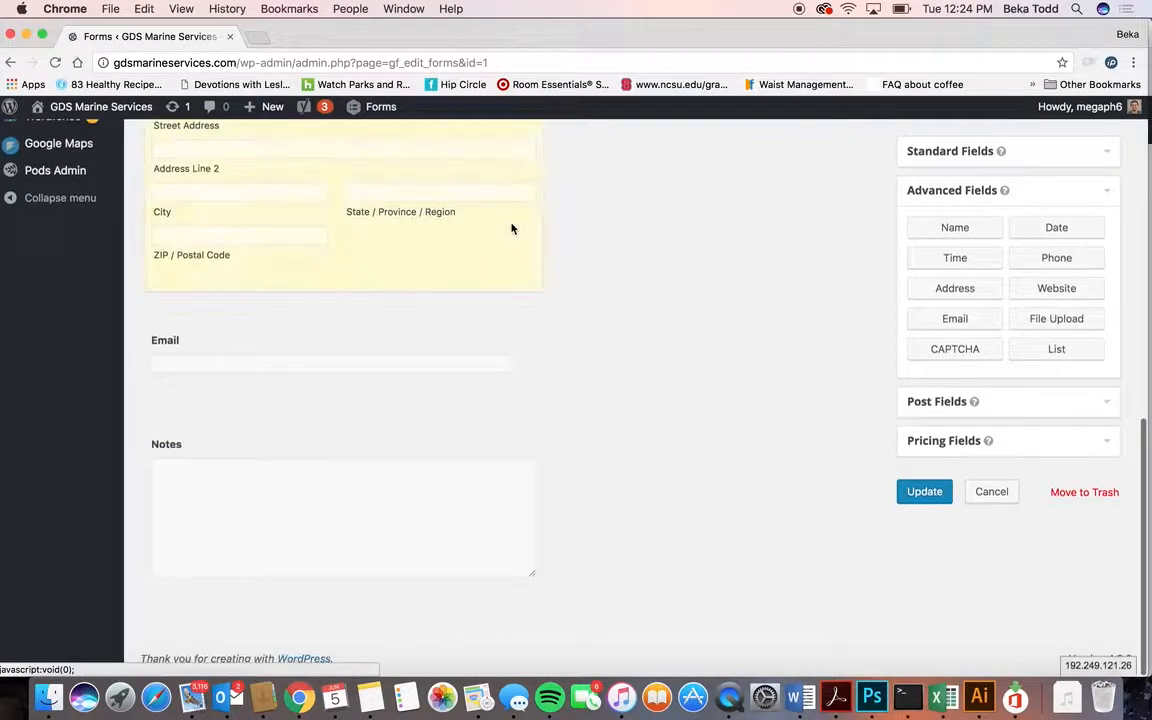
{"action": "left_click", "coordinate": [531, 293]}
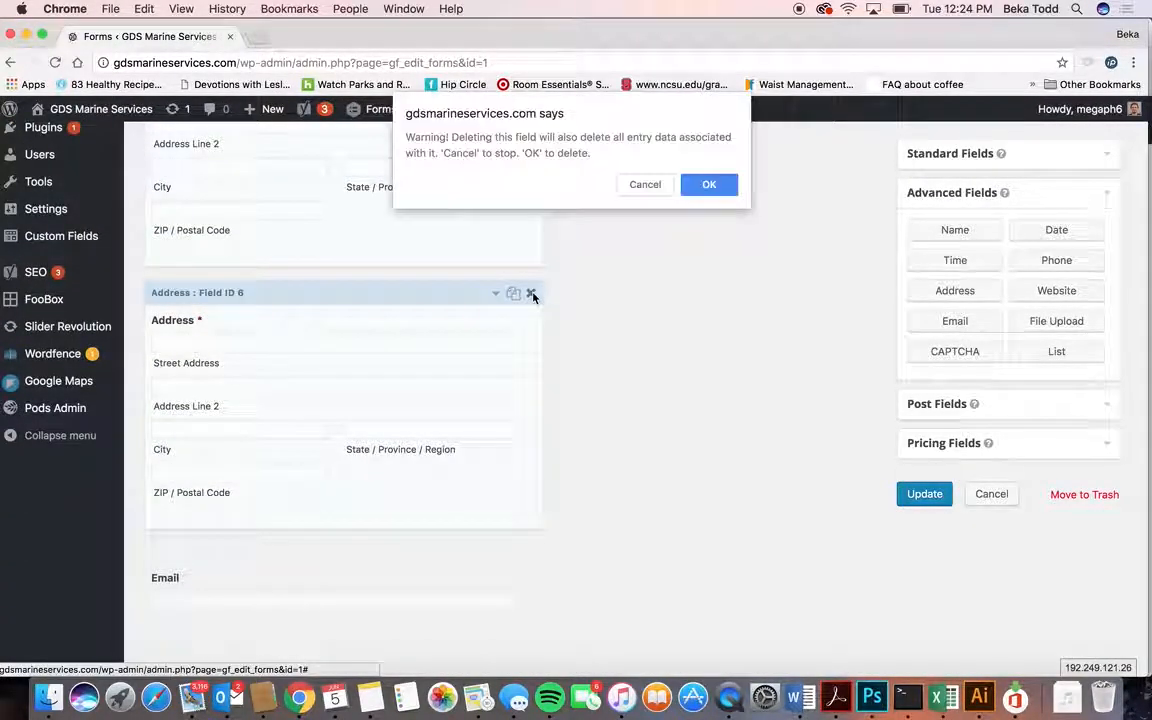
{"action": "left_click", "coordinate": [700, 185]}
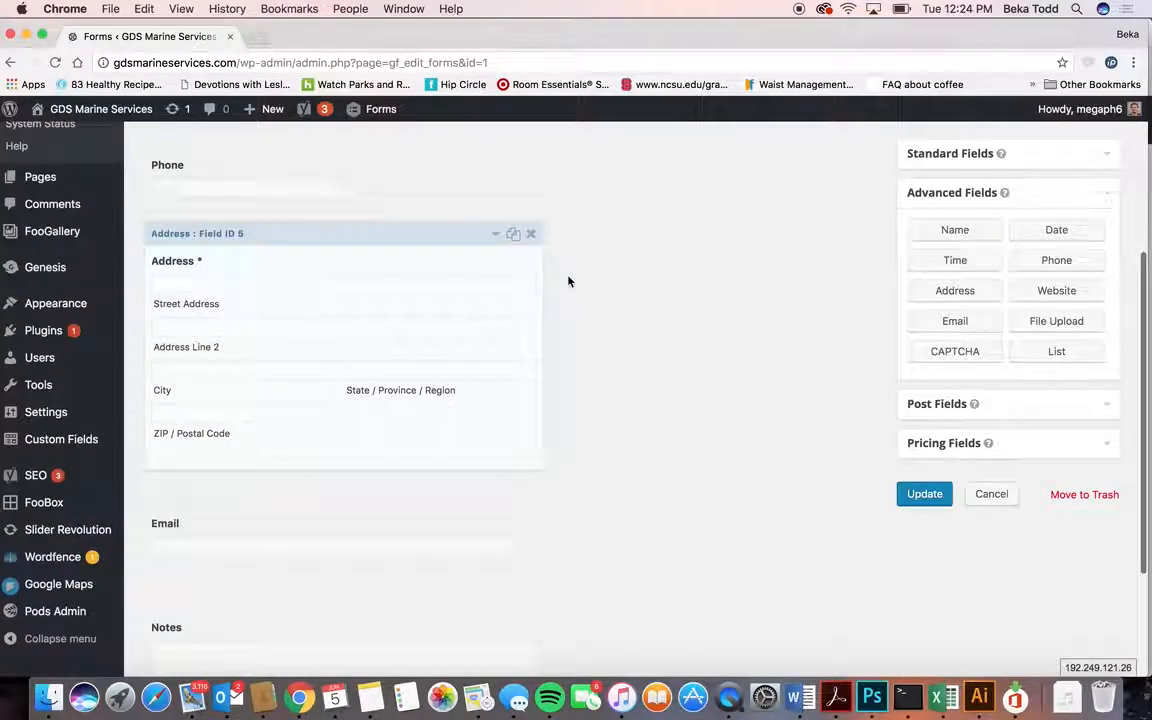
{"action": "left_click", "coordinate": [530, 233]}
{"action": "left_click", "coordinate": [707, 183]}
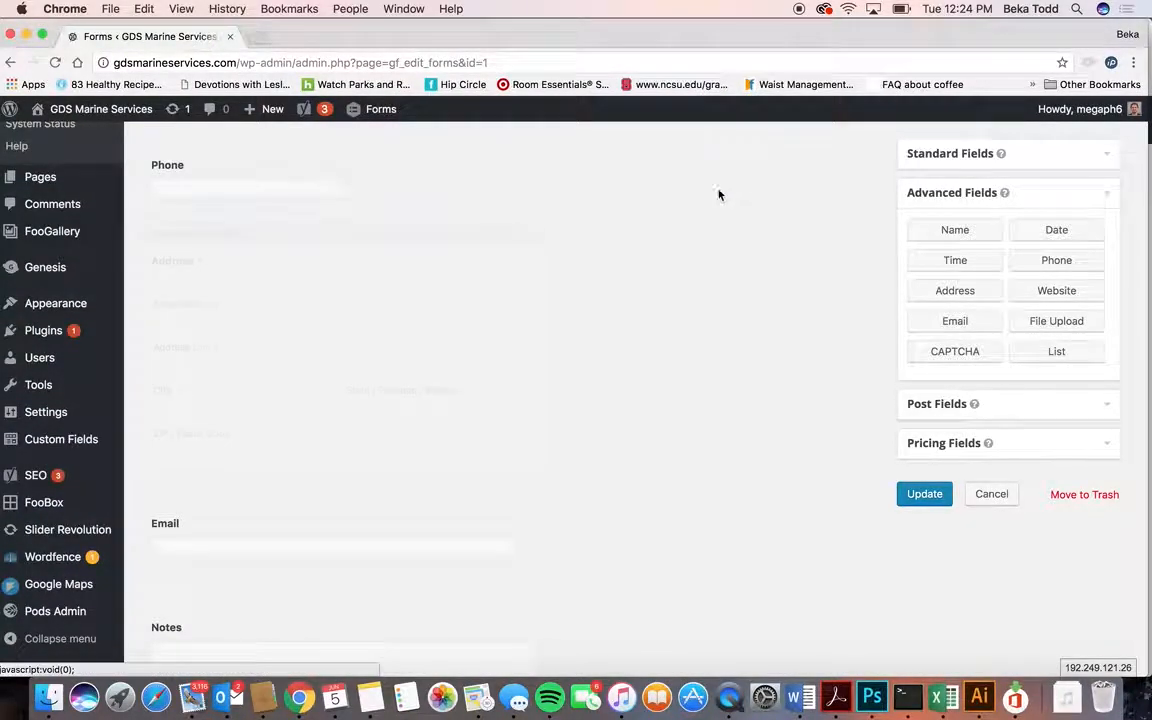
{"action": "scroll", "coordinate": [577, 407], "scroll_direction": "up", "scroll_amount": 5}
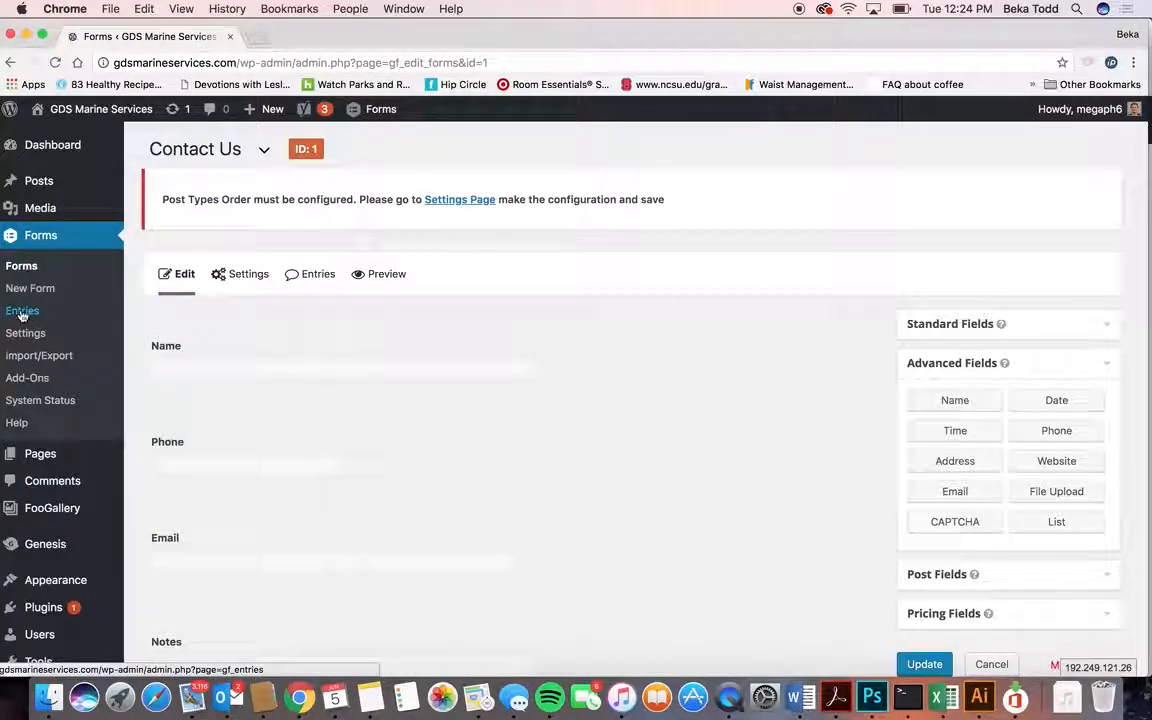
Go to the Contact Us entries without saving the form, mark the website-traffic solicitation as spam and open the Test entry.
{"action": "left_click", "coordinate": [303, 287]}
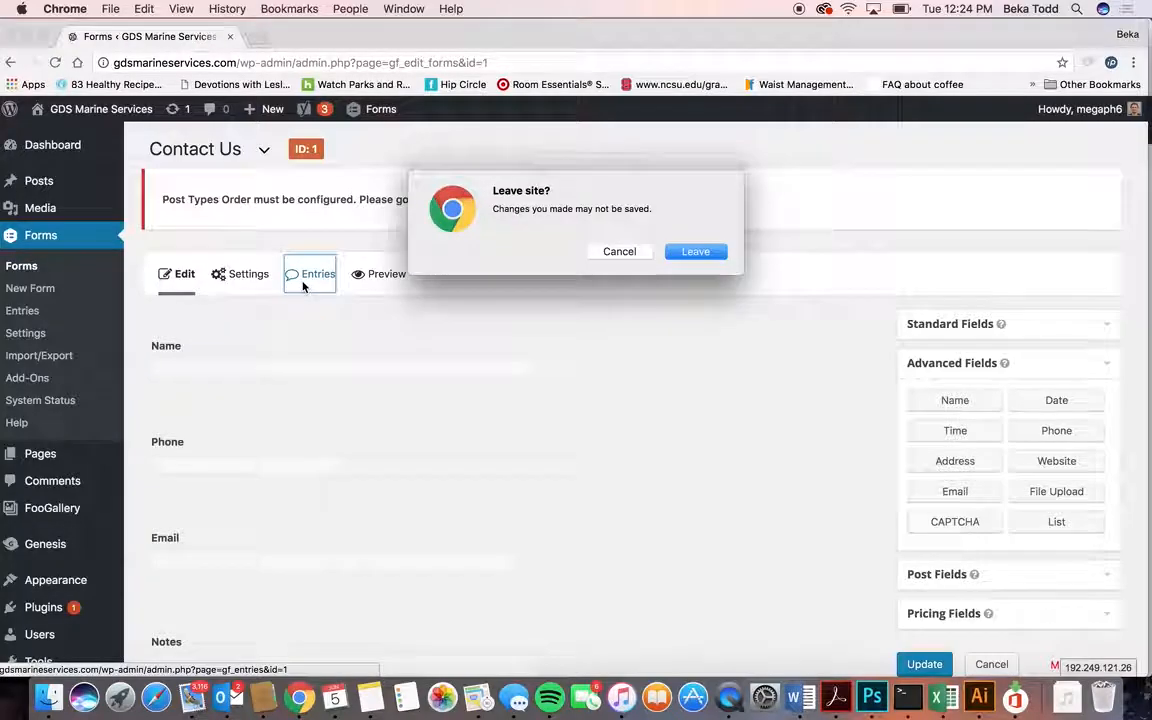
{"action": "left_click", "coordinate": [684, 255]}
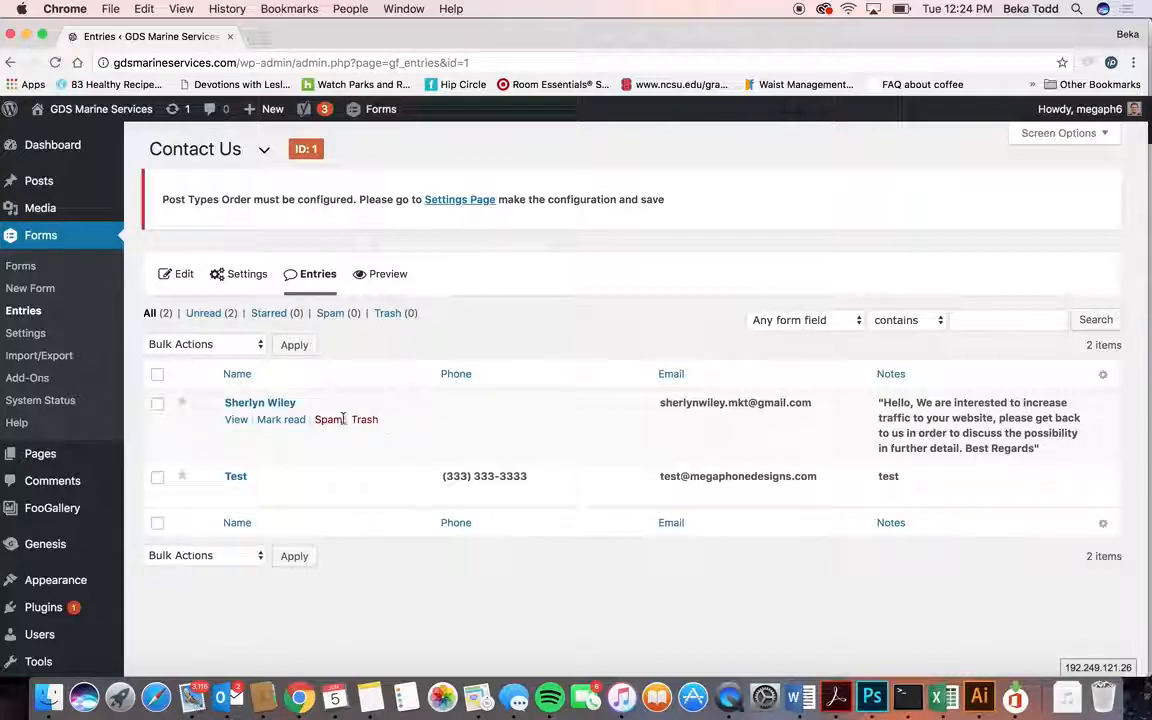
{"action": "left_click", "coordinate": [331, 419]}
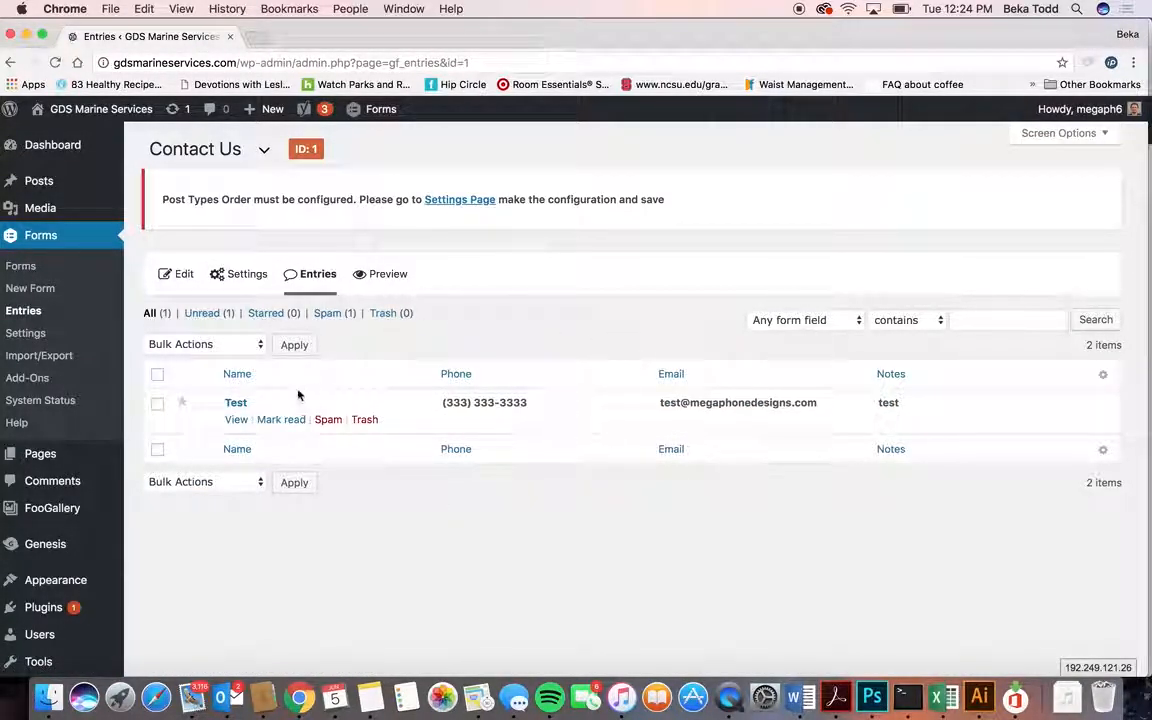
{"action": "left_click", "coordinate": [236, 403]}
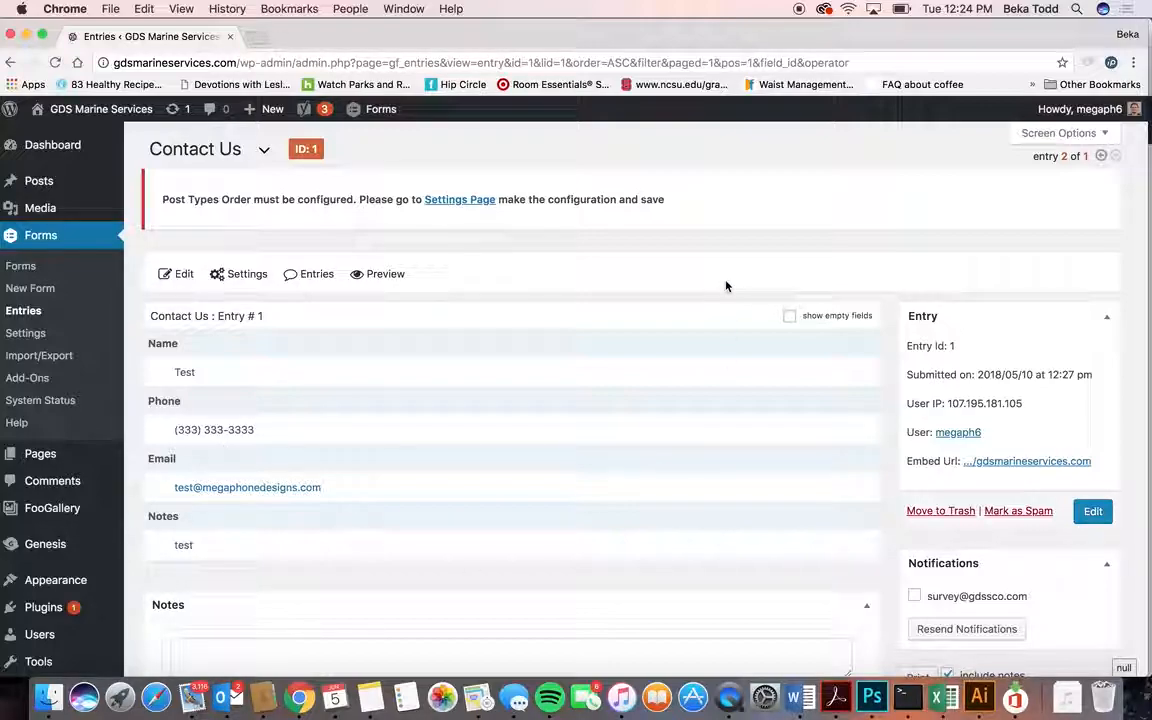
Open the existing notification in the Contact Us form's settings and review its Send to Email address and remaining options.
{"action": "mouse_move", "coordinate": [253, 283]}
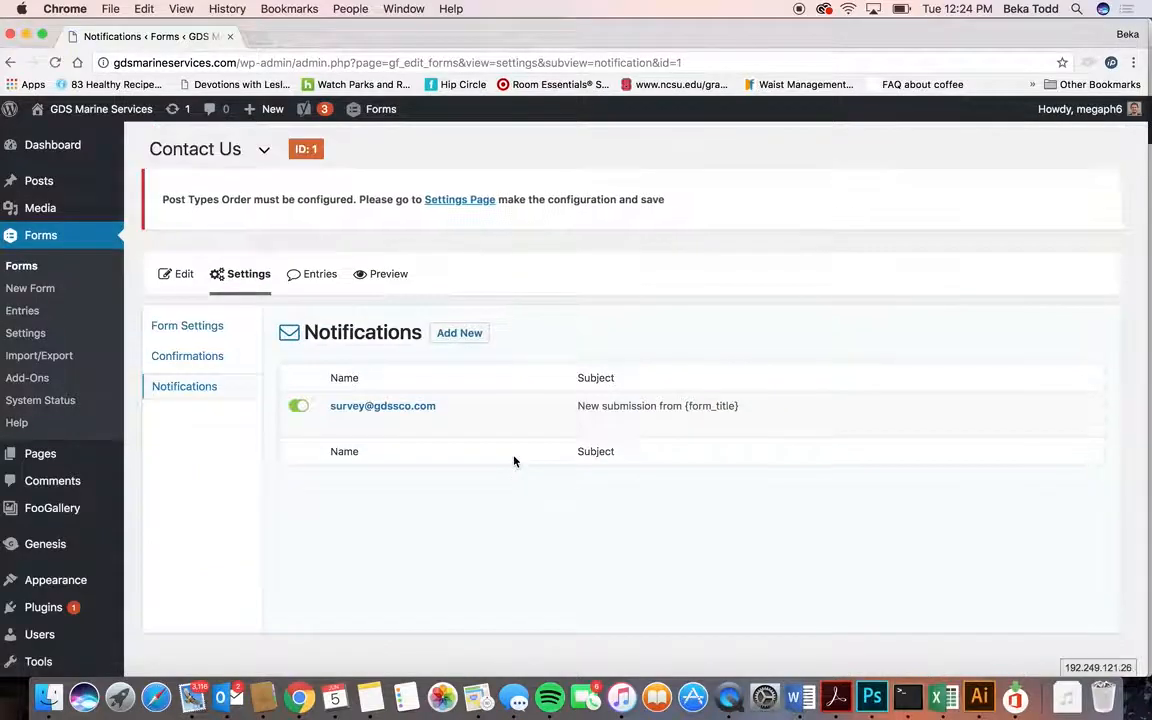
{"action": "left_click", "coordinate": [402, 412]}
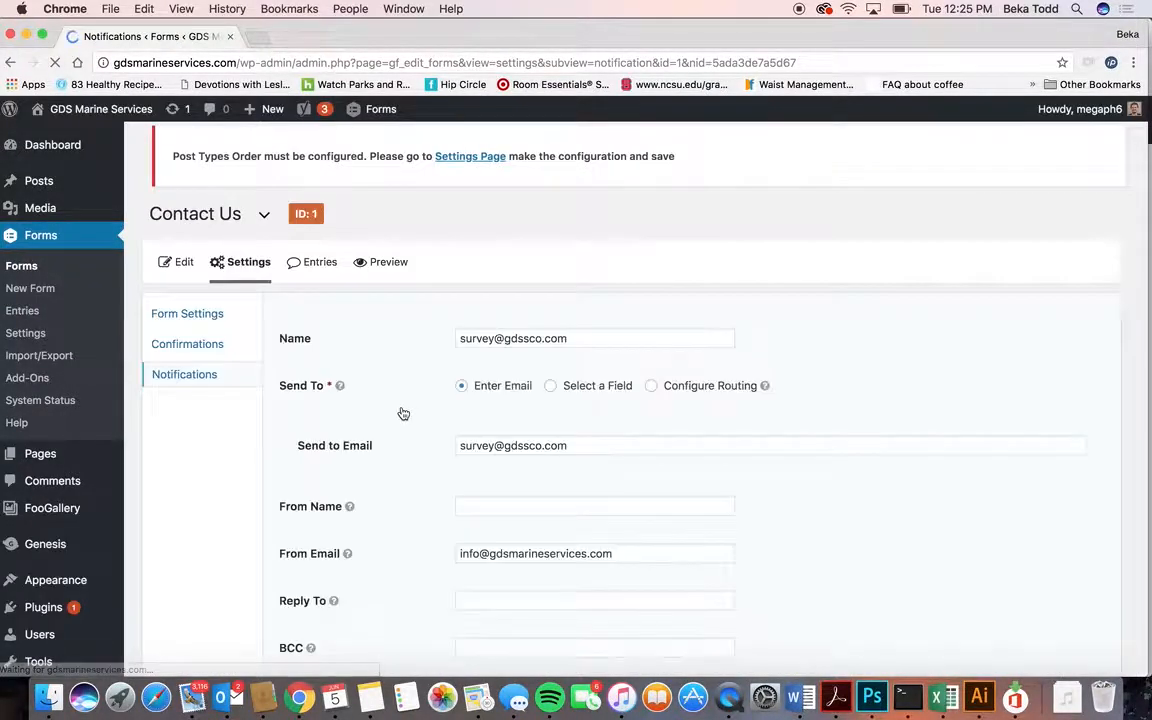
{"action": "left_click_drag", "start_coordinate": [573, 458], "coordinate": [355, 460]}
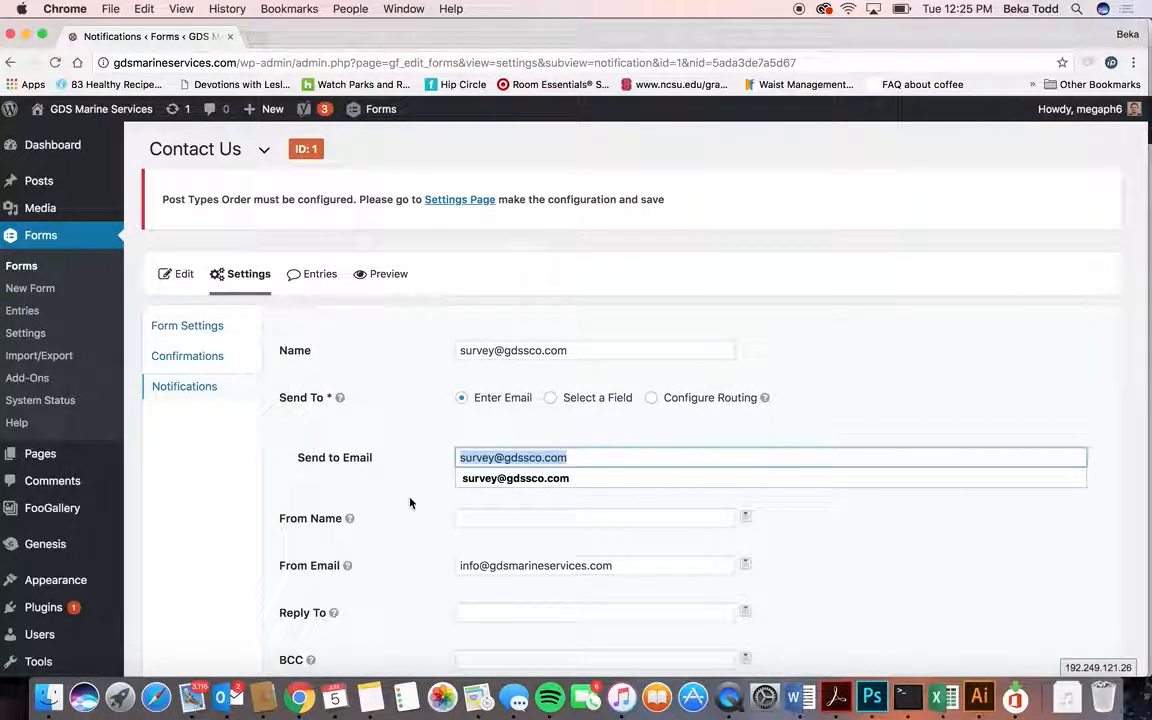
{"action": "key", "text": "super+v"}
{"action": "scroll", "coordinate": [376, 460], "scroll_direction": "down", "scroll_amount": 3}
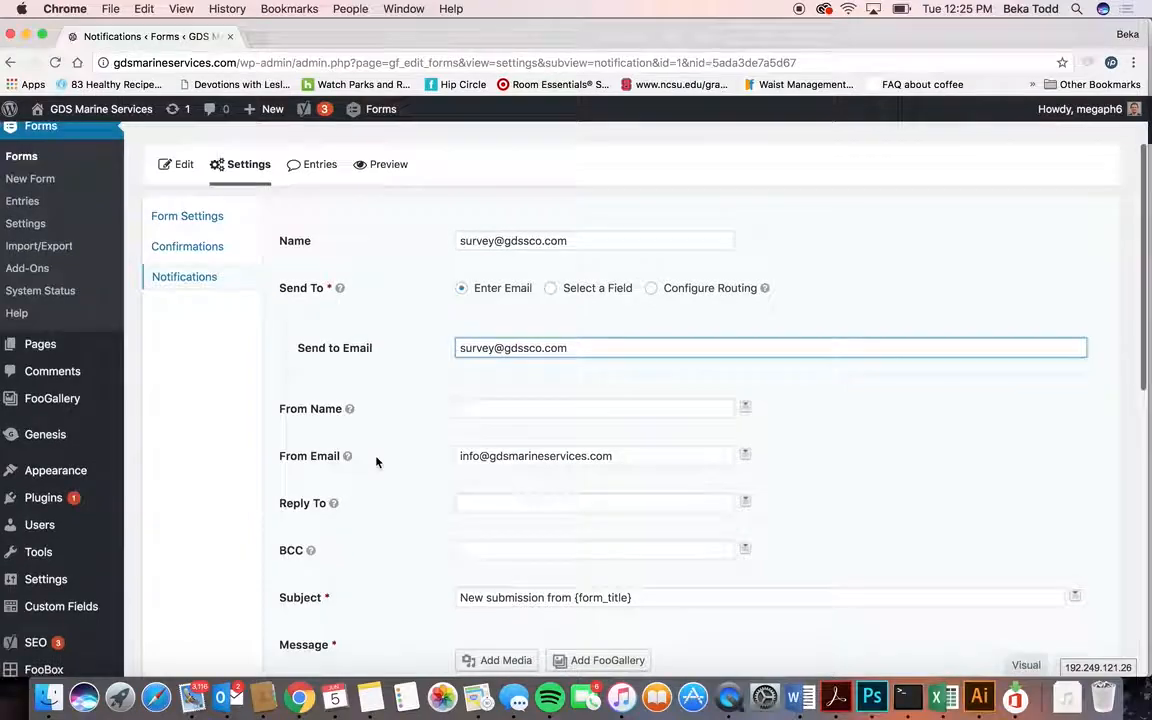
{"action": "scroll", "coordinate": [376, 462], "scroll_direction": "down", "scroll_amount": 10}
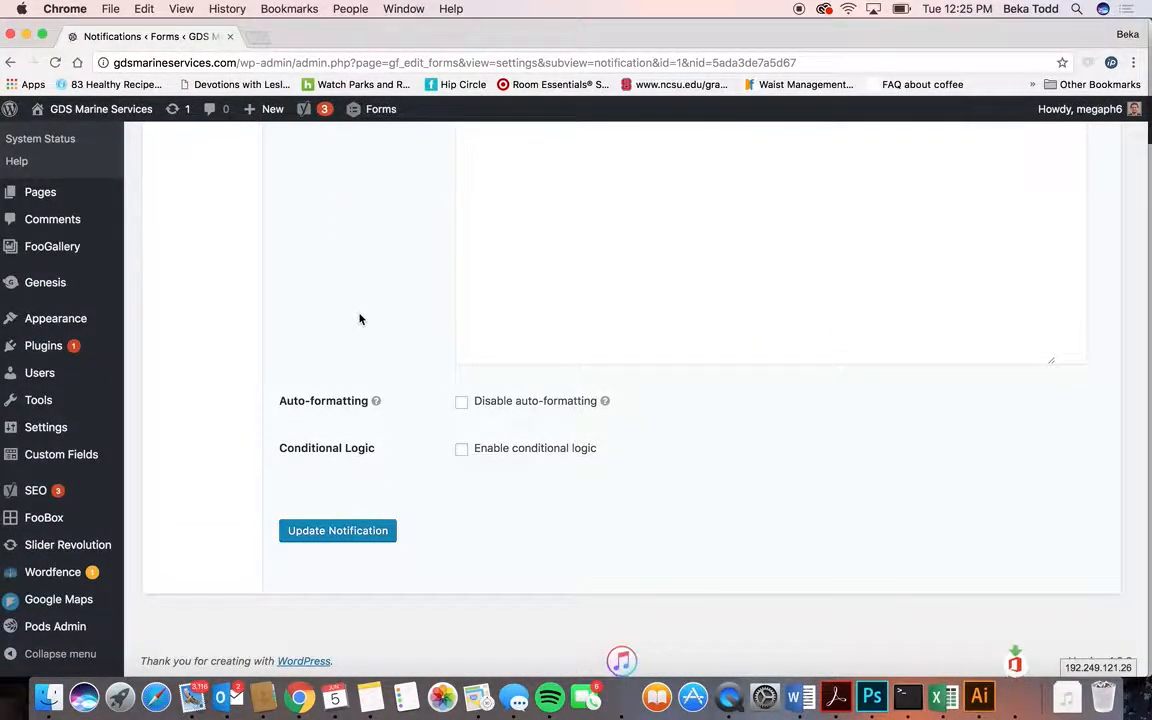
{"action": "scroll", "coordinate": [360, 319], "scroll_direction": "up", "scroll_amount": 12}
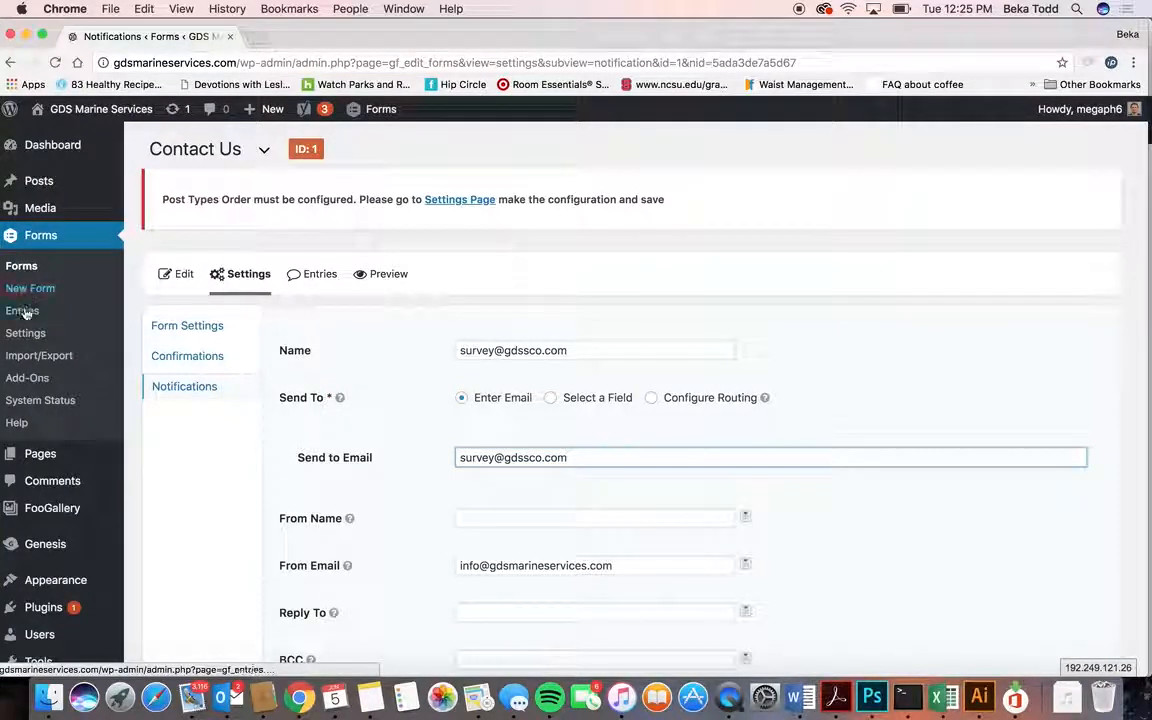
Duplicate the existing notification and open the copy to review its Name and Send to Email values.
{"action": "left_click", "coordinate": [246, 368]}
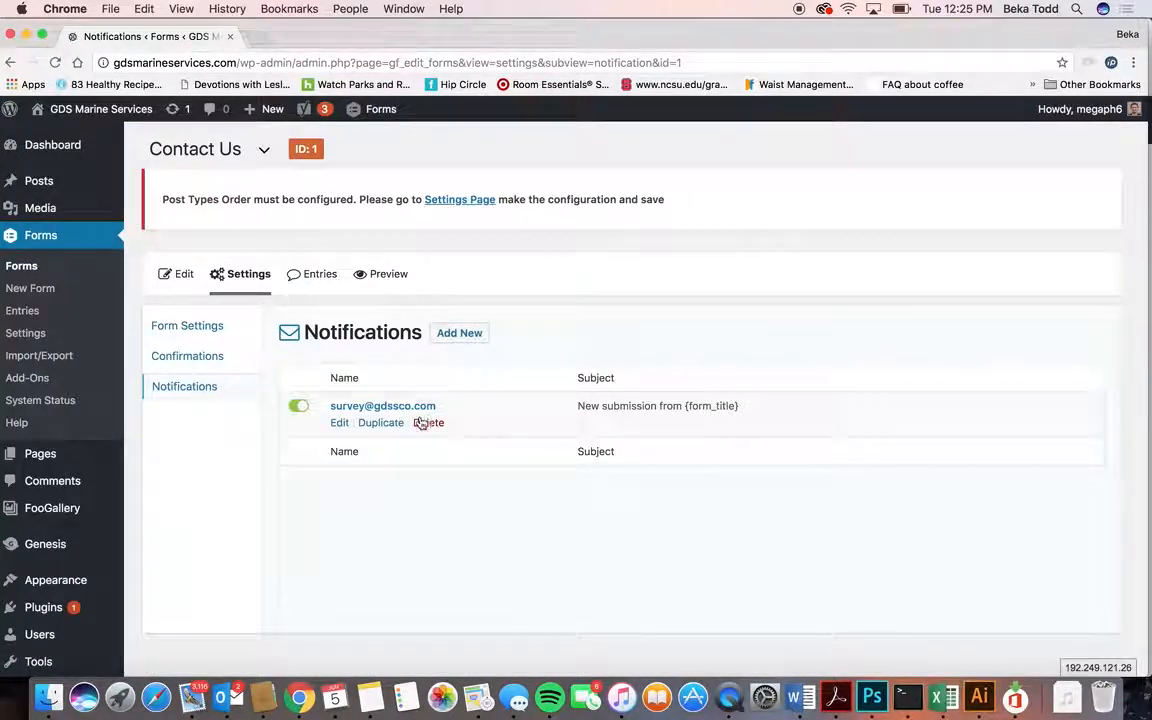
{"action": "left_click", "coordinate": [395, 424]}
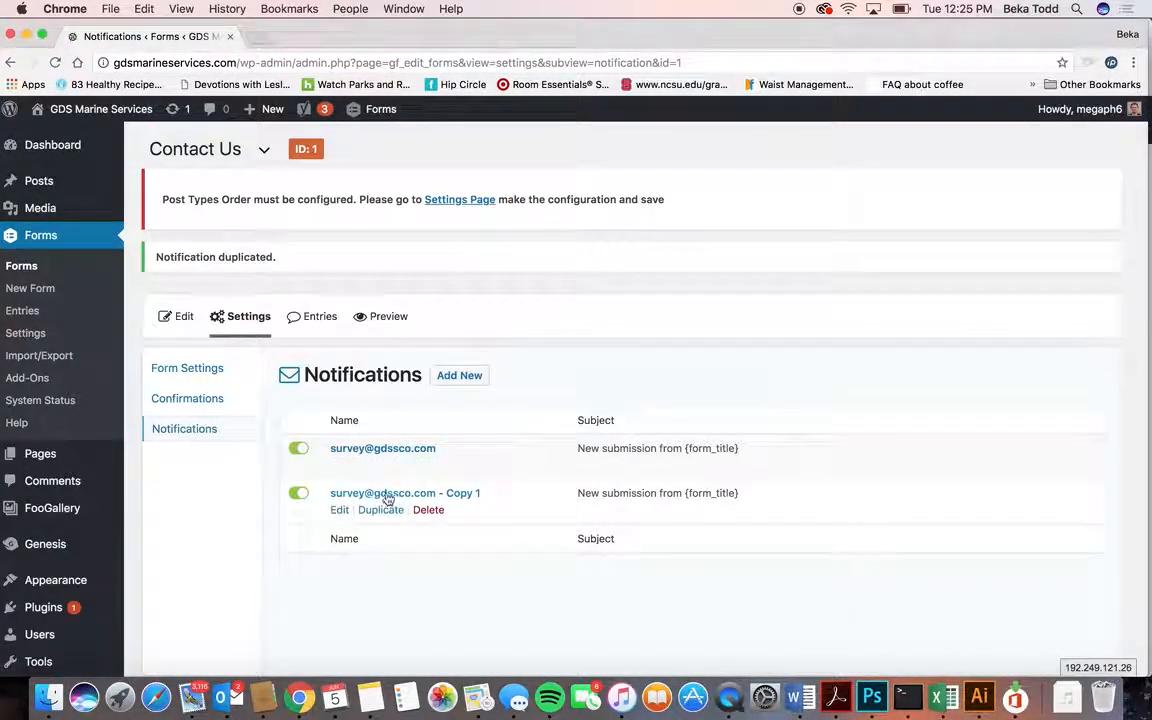
{"action": "left_click", "coordinate": [388, 496]}
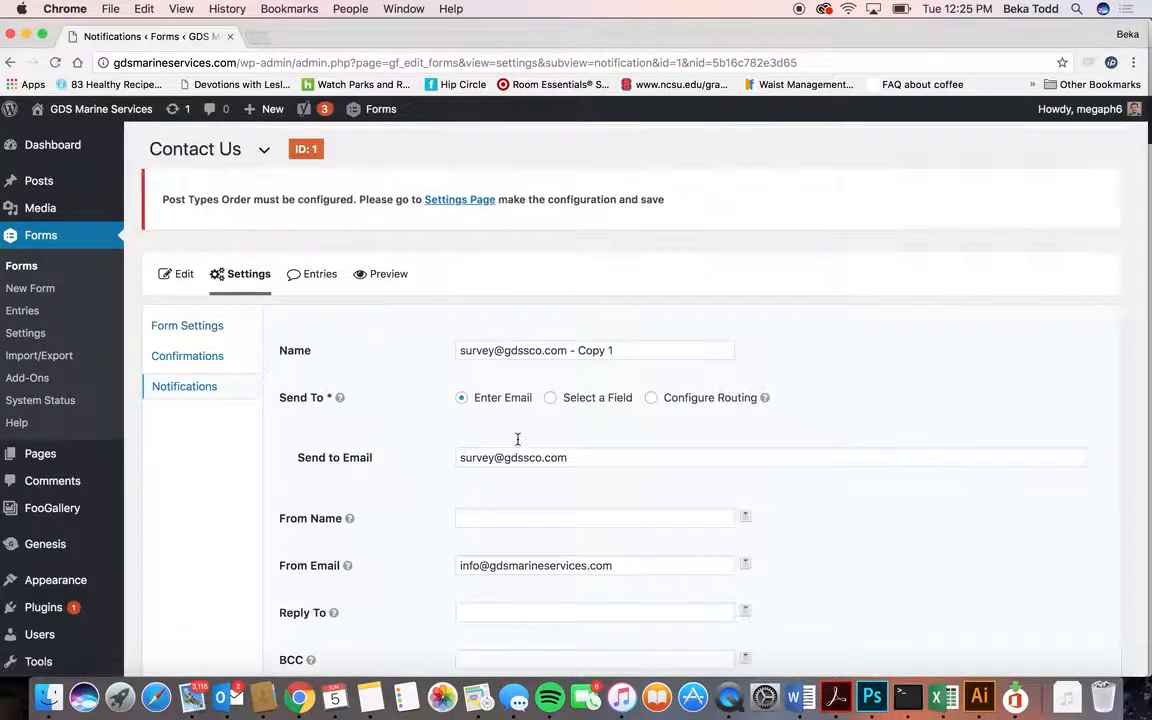
{"action": "left_click_drag", "start_coordinate": [617, 352], "coordinate": [360, 357]}
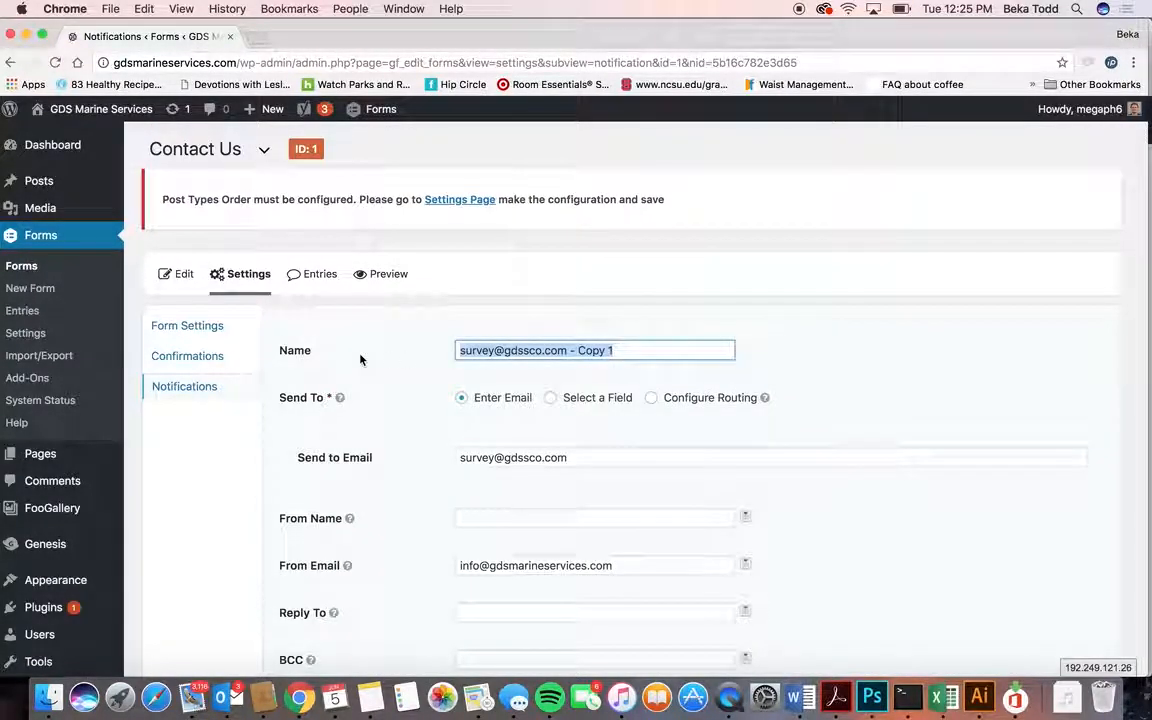
{"action": "left_click_drag", "start_coordinate": [599, 465], "coordinate": [437, 457]}
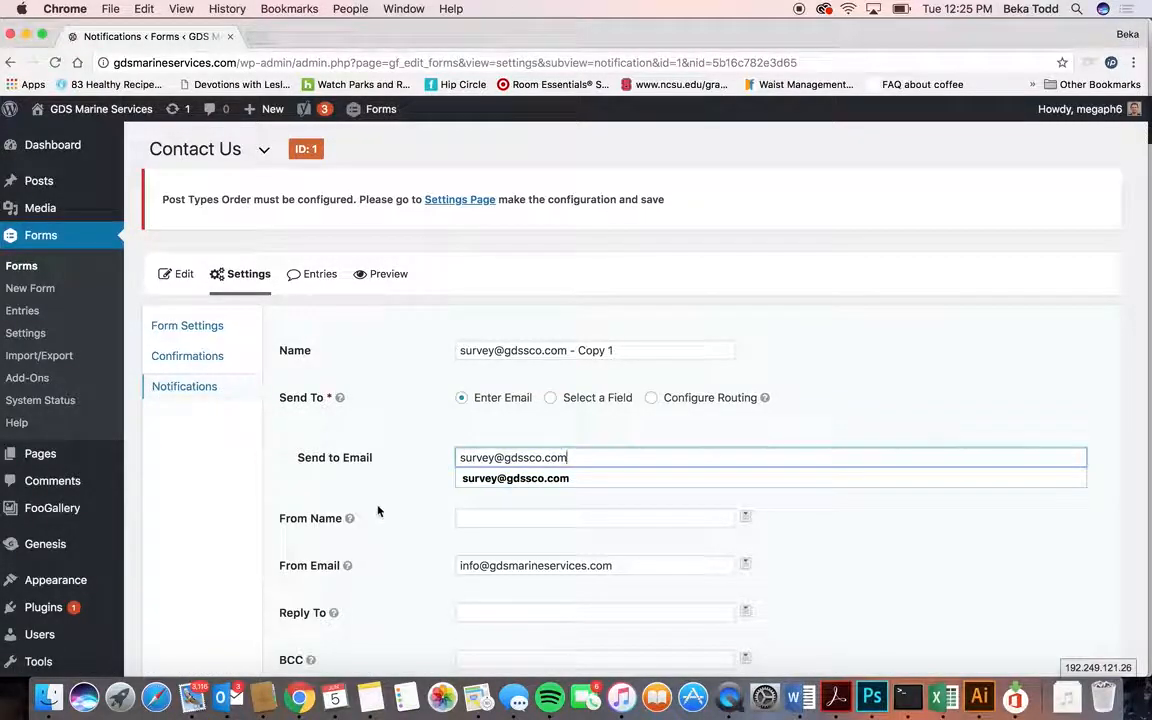
{"action": "scroll", "coordinate": [378, 509], "scroll_direction": "down", "scroll_amount": 15}
{"action": "scroll", "coordinate": [311, 396], "scroll_direction": "up", "scroll_amount": 13}
Return to the notifications list and delete the duplicated notification.
{"action": "left_click", "coordinate": [200, 311]}
{"action": "scroll", "coordinate": [373, 374], "scroll_direction": "down", "scroll_amount": 5}
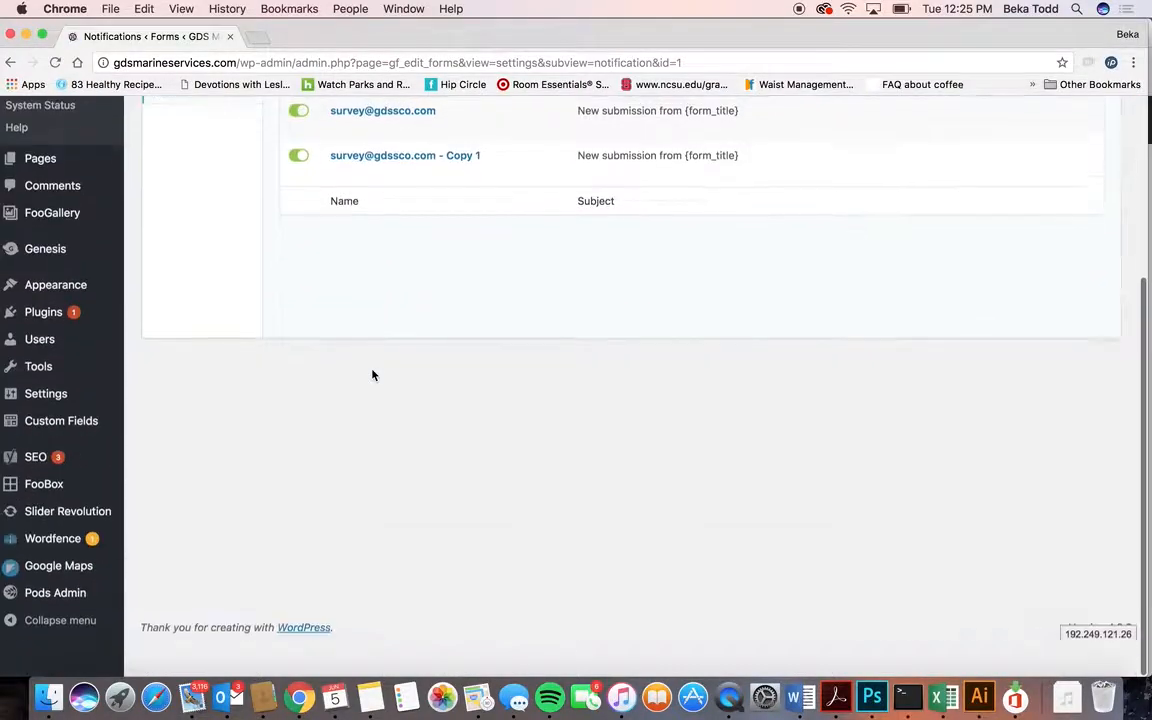
{"action": "scroll", "coordinate": [373, 374], "scroll_direction": "up", "scroll_amount": 2}
{"action": "left_click", "coordinate": [429, 277]}
{"action": "left_click", "coordinate": [705, 184]}
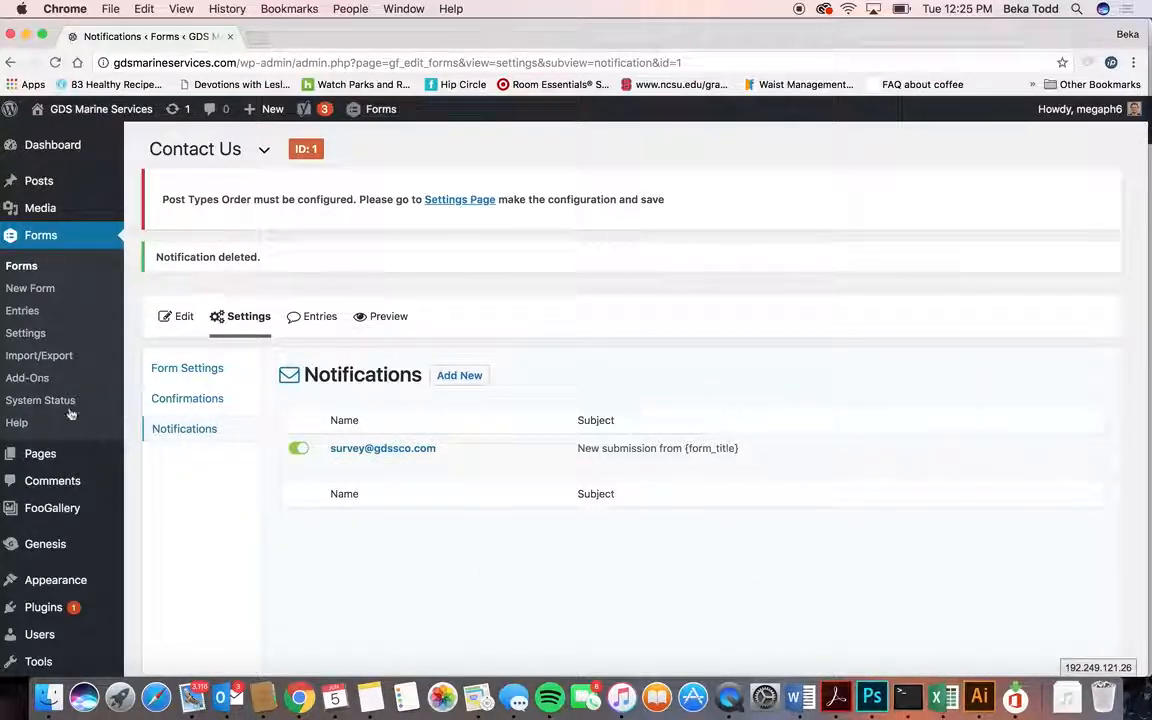
Start a new page from the Pages list and try Show Header Title at Yes, setting it back to No.
{"action": "mouse_move", "coordinate": [28, 455]}
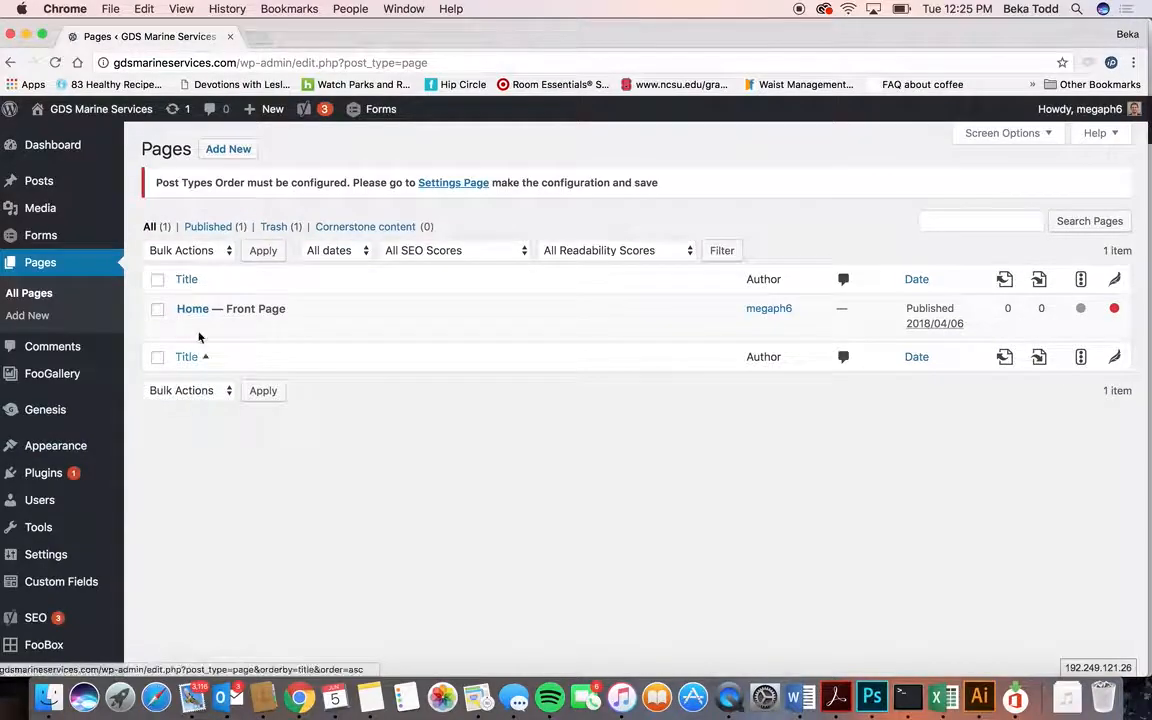
{"action": "mouse_move", "coordinate": [198, 333]}
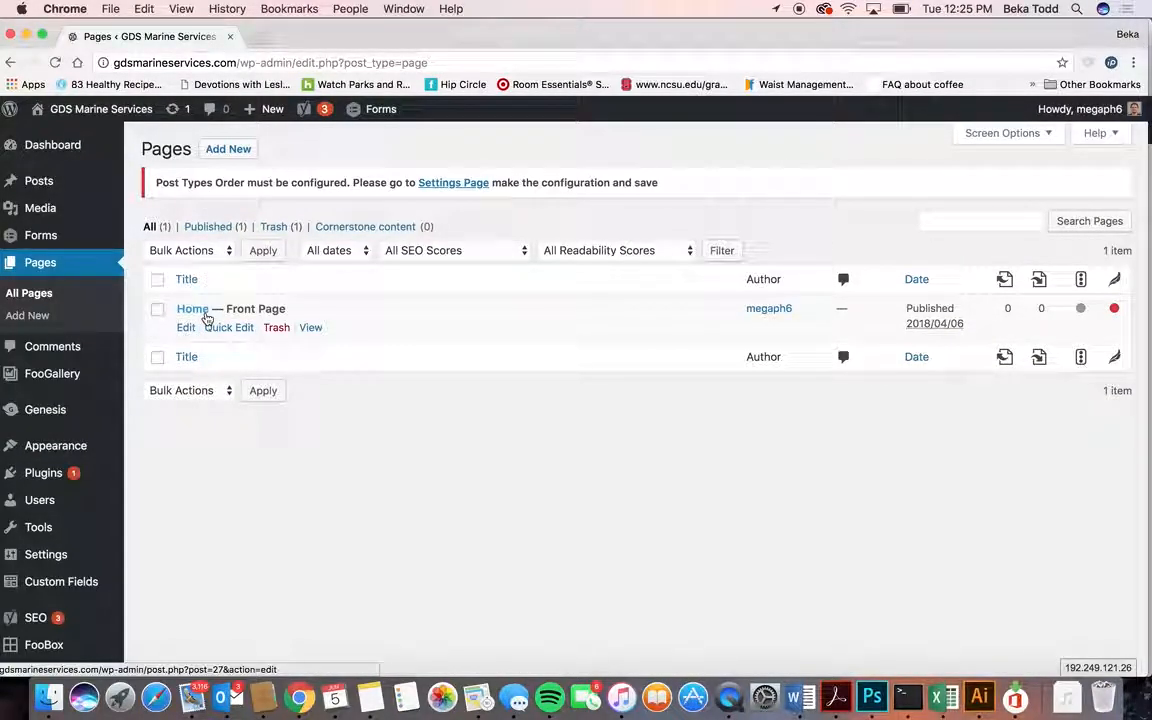
{"action": "left_click", "coordinate": [219, 155]}
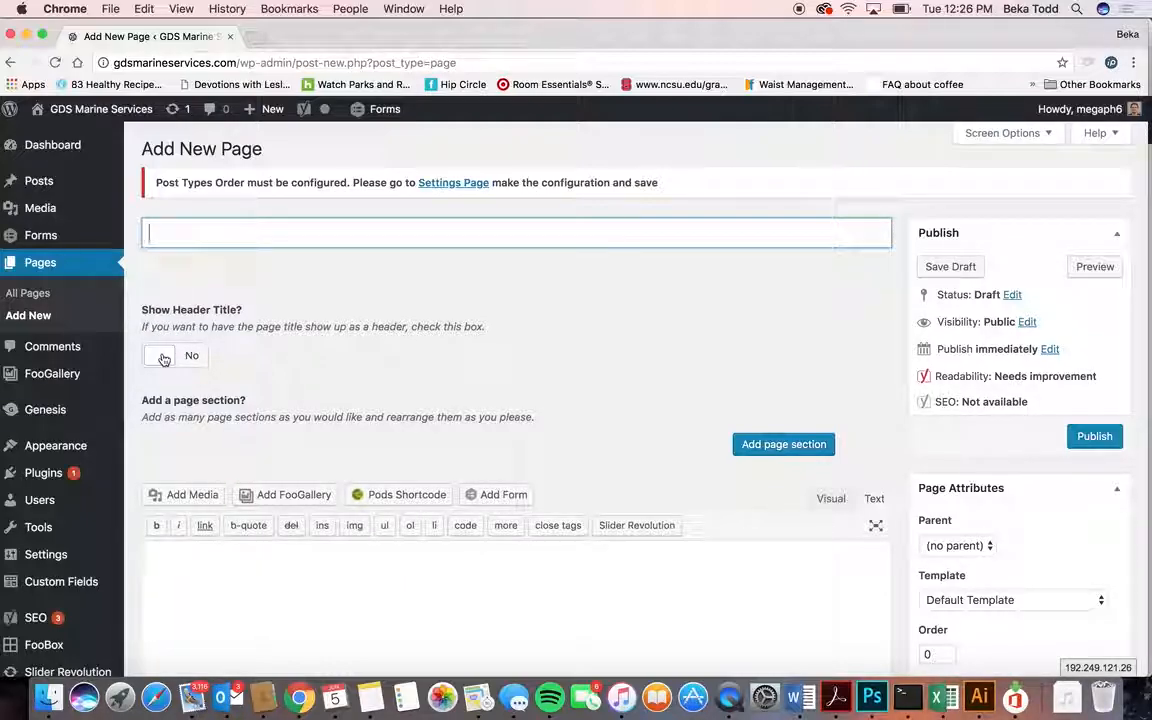
{"action": "left_click", "coordinate": [164, 357]}
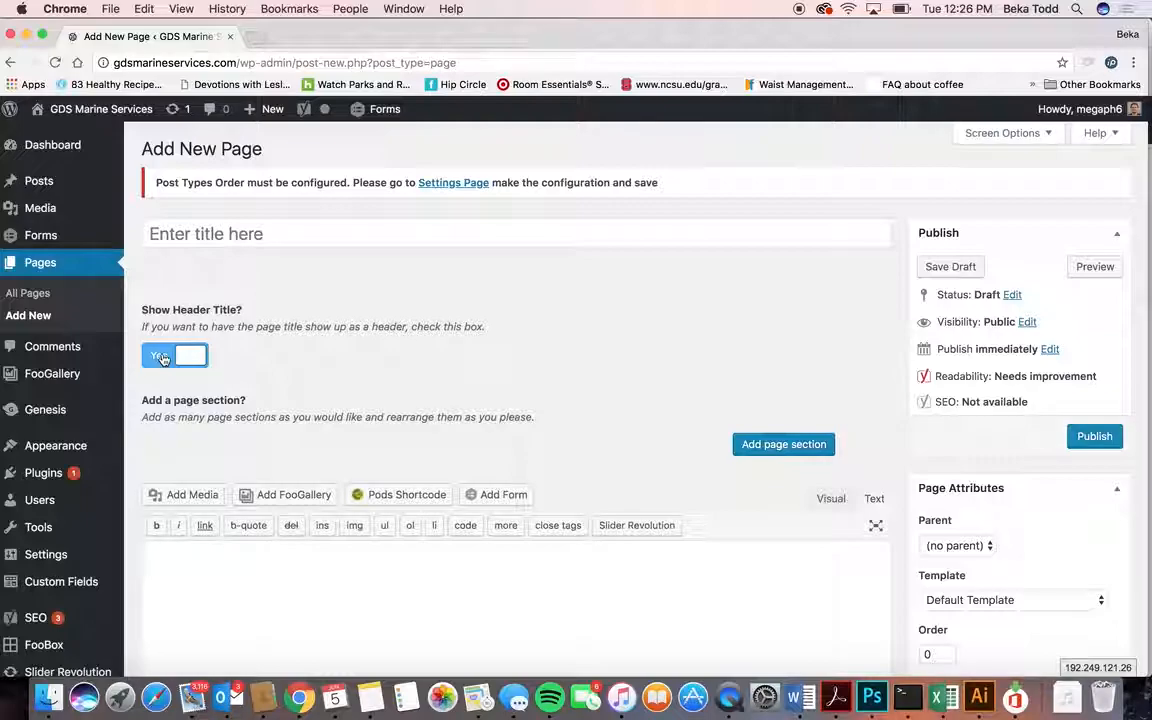
{"action": "left_click", "coordinate": [200, 359]}
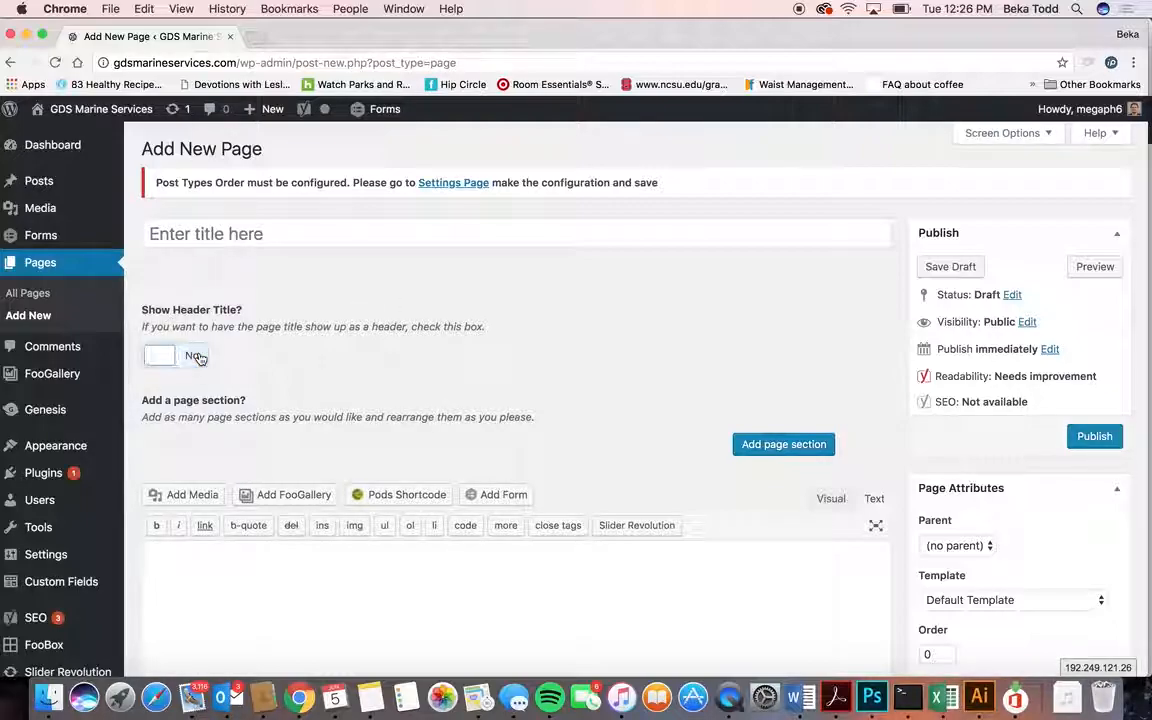
Add a page section to the new page and view its content options.
{"action": "left_click", "coordinate": [826, 444]}
{"action": "scroll", "coordinate": [655, 320], "scroll_direction": "down", "scroll_amount": 8}
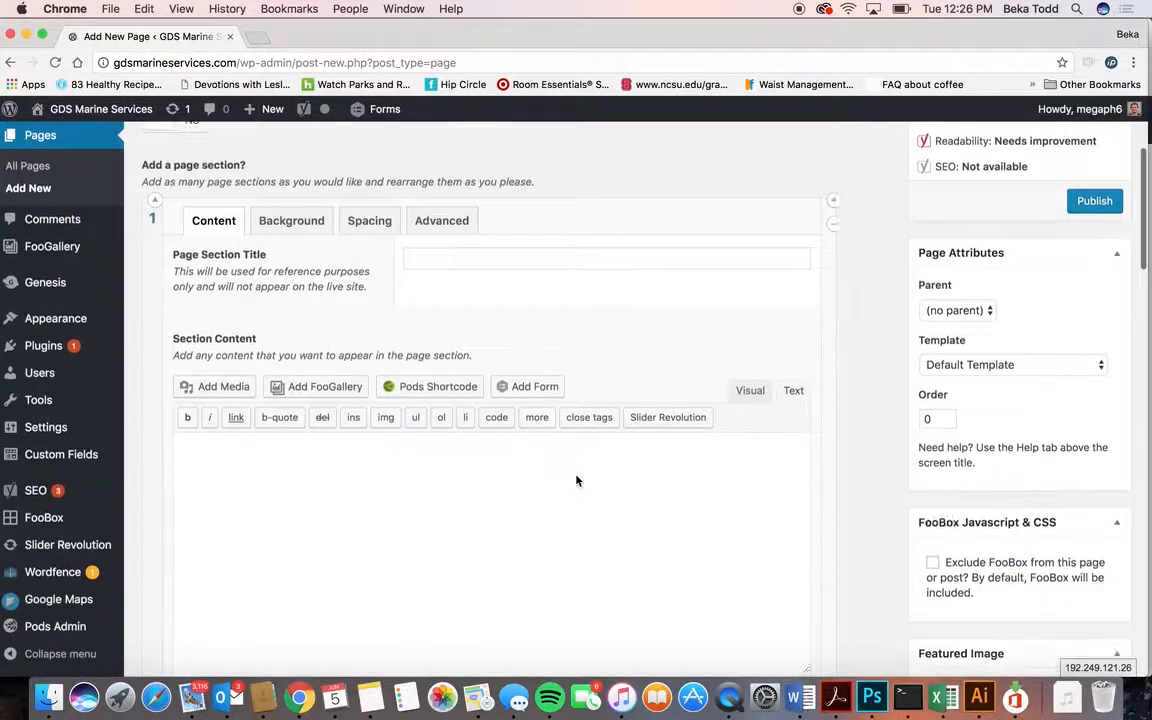
Switch the new section's Section Content editor to Visual mode and review the page setup.
{"action": "scroll", "coordinate": [586, 408], "scroll_direction": "up", "scroll_amount": 3}
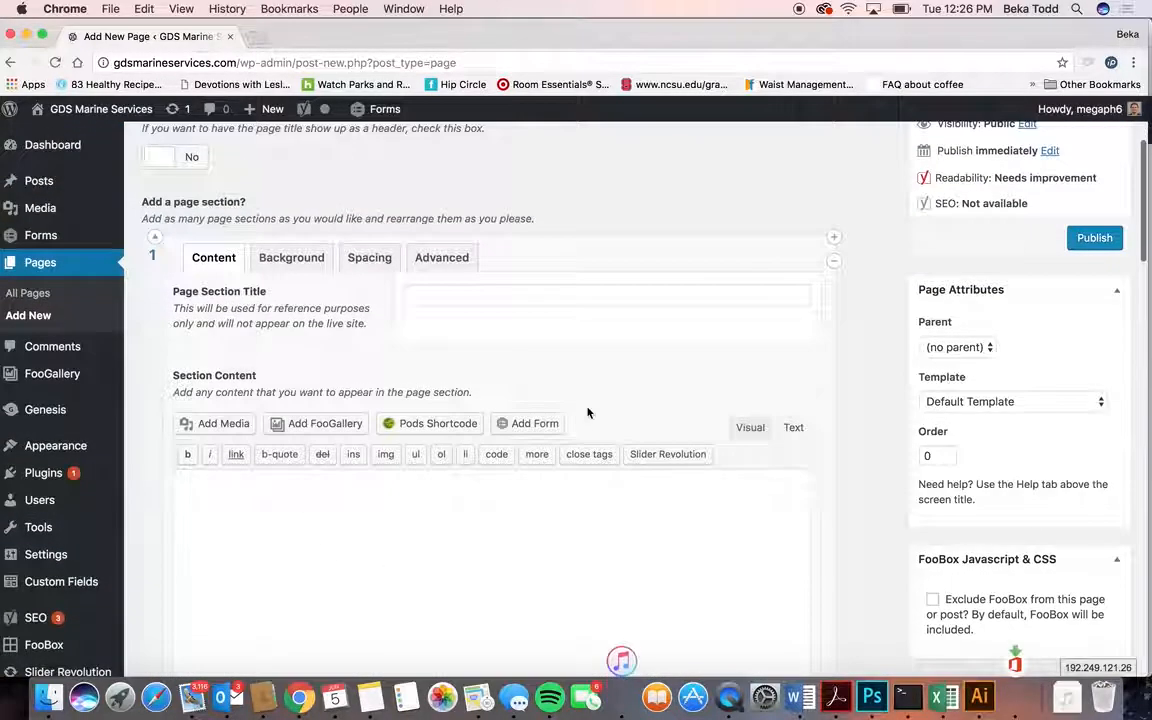
{"action": "left_click", "coordinate": [750, 427]}
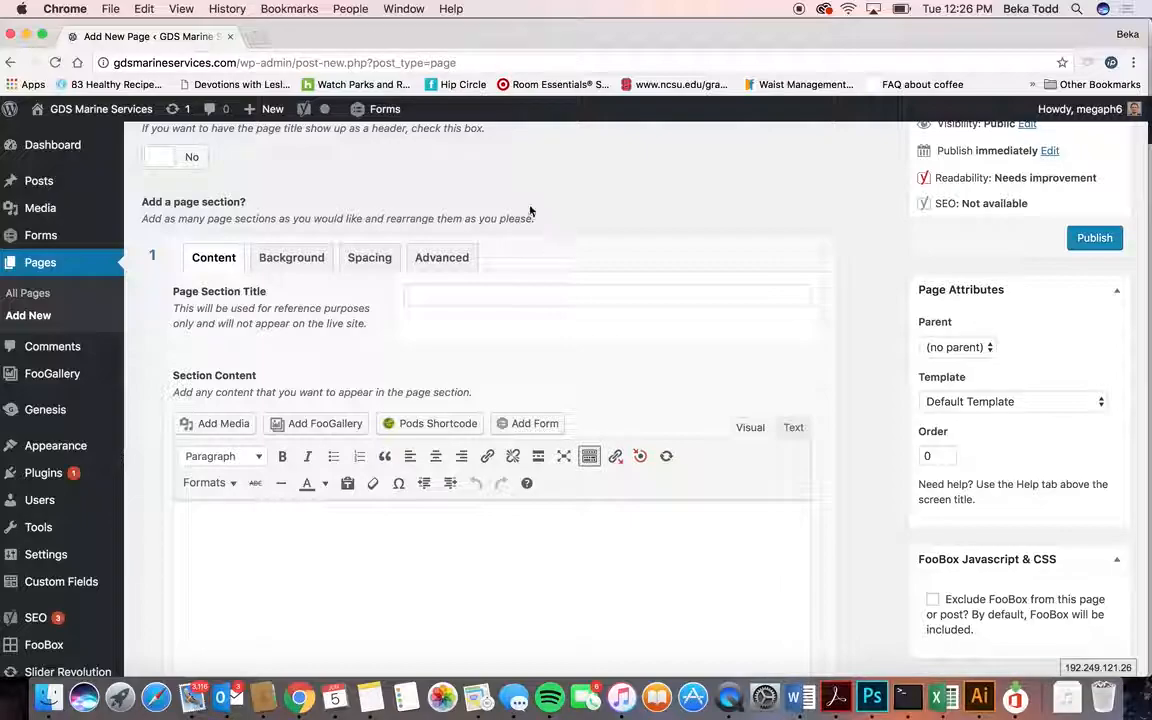
{"action": "scroll", "coordinate": [758, 272], "scroll_direction": "up", "scroll_amount": 3}
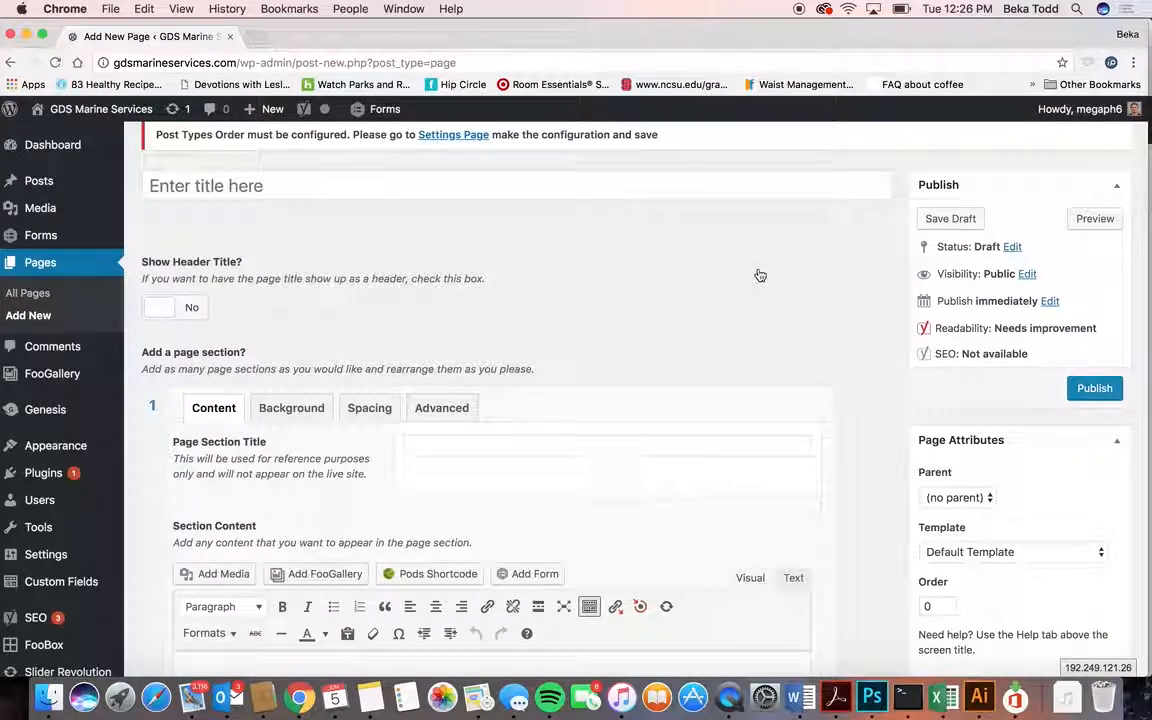
{"action": "scroll", "coordinate": [759, 274], "scroll_direction": "up", "scroll_amount": 1}
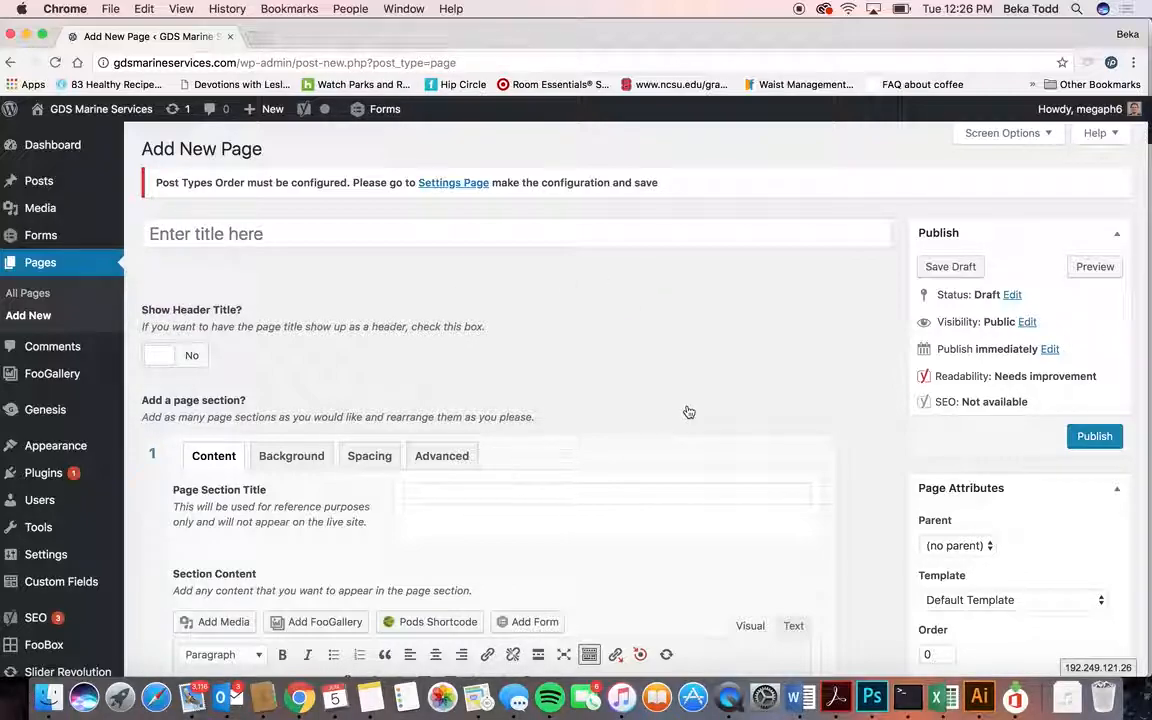
Leave the new page without saving and open the Home page from the Pages list for editing.
{"action": "mouse_move", "coordinate": [103, 371]}
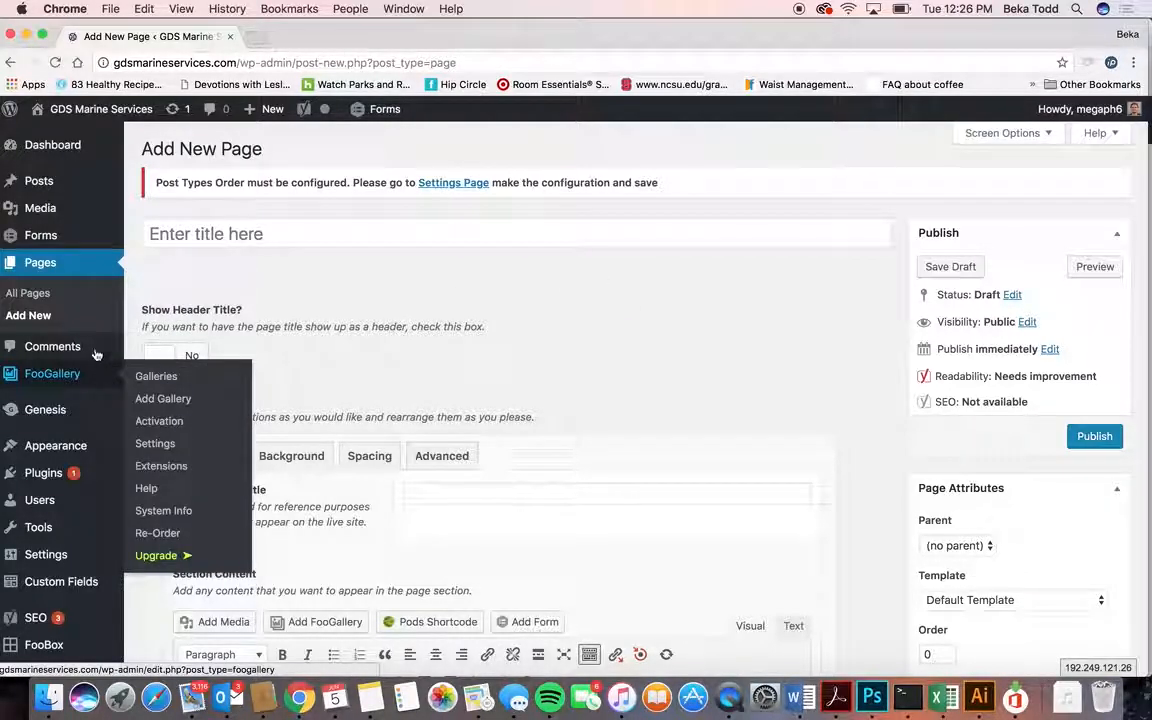
{"action": "left_click", "coordinate": [38, 293]}
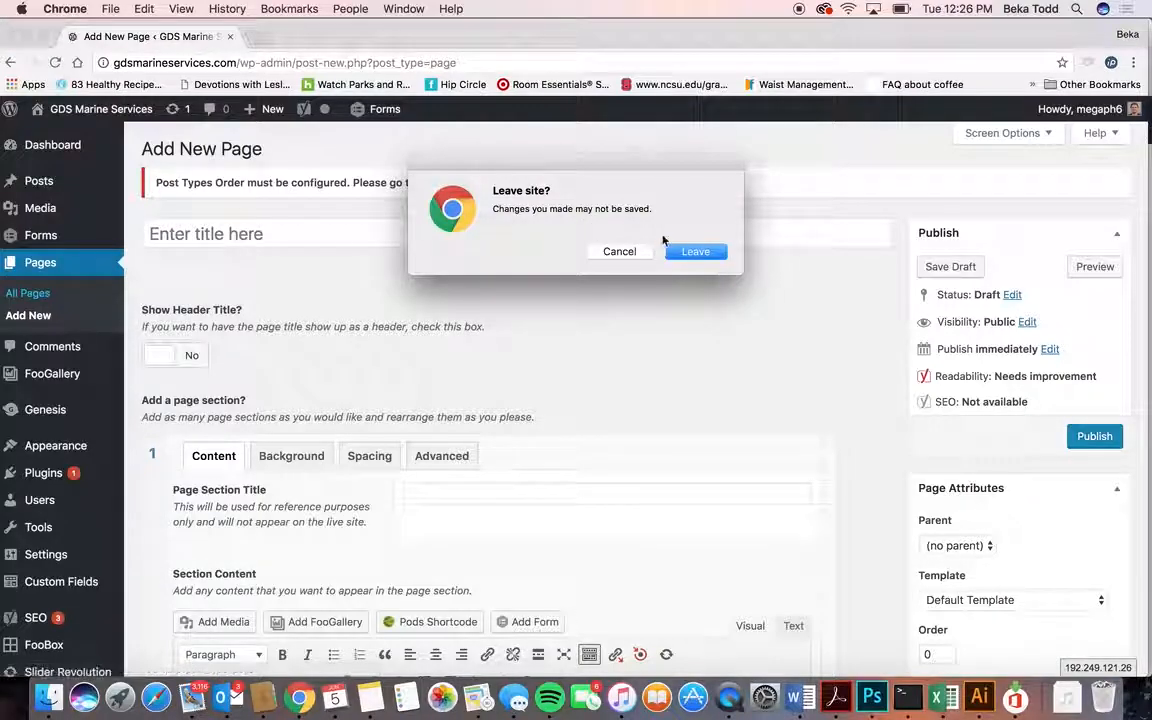
{"action": "left_click", "coordinate": [670, 249]}
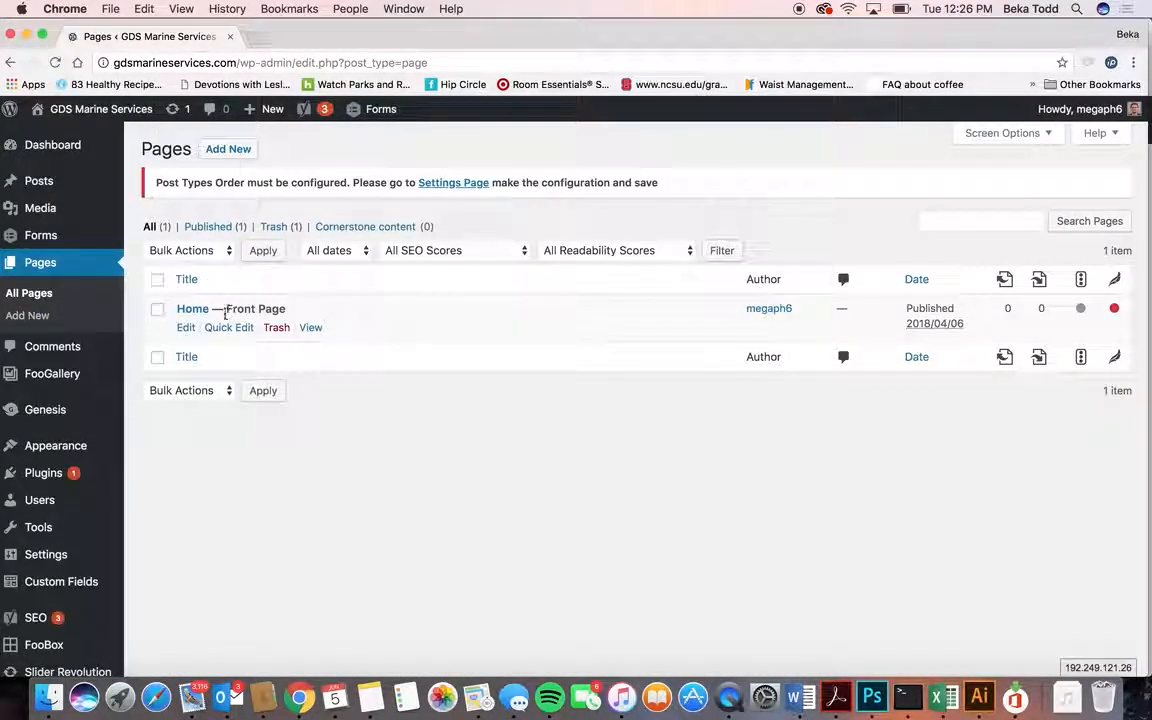
{"action": "left_click", "coordinate": [192, 314]}
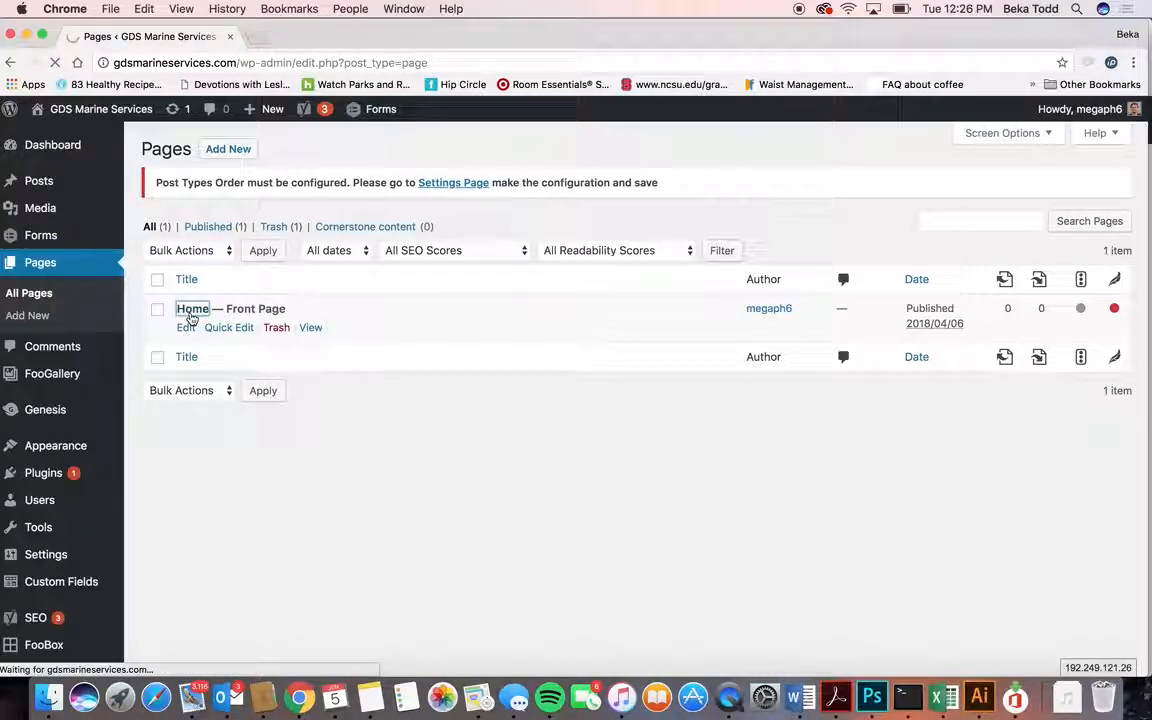
{"action": "scroll", "coordinate": [500, 425], "scroll_direction": "down", "scroll_amount": 5}
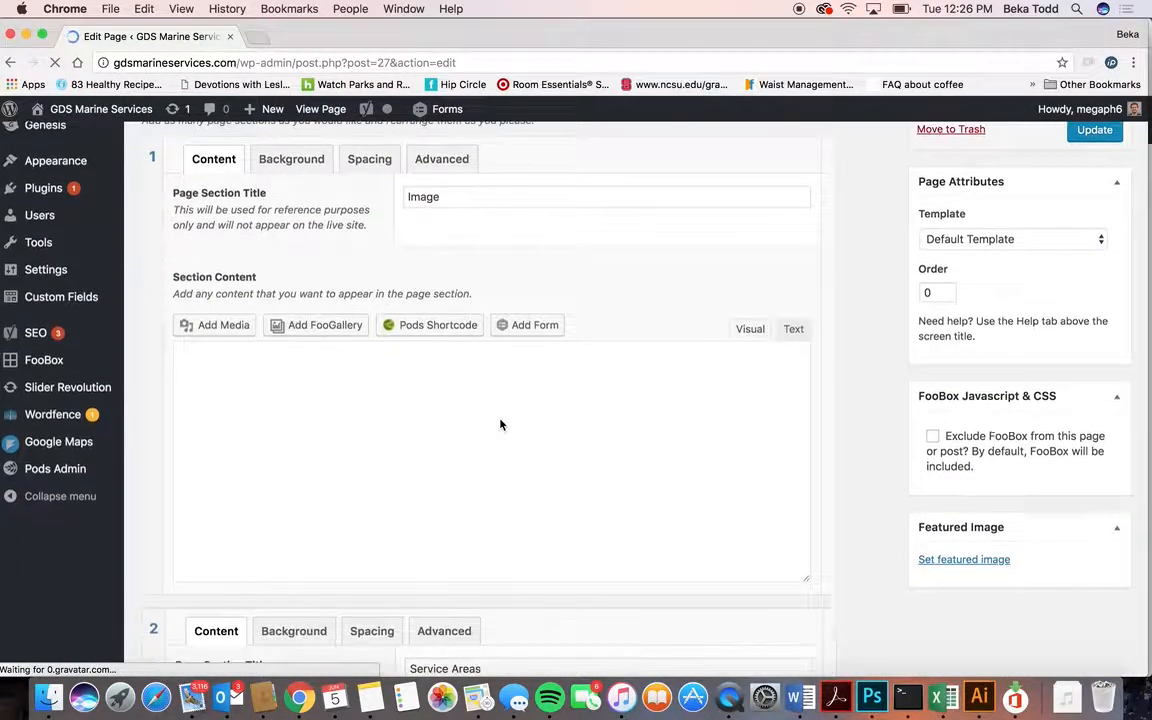
{"action": "scroll", "coordinate": [500, 425], "scroll_direction": "up", "scroll_amount": 3}
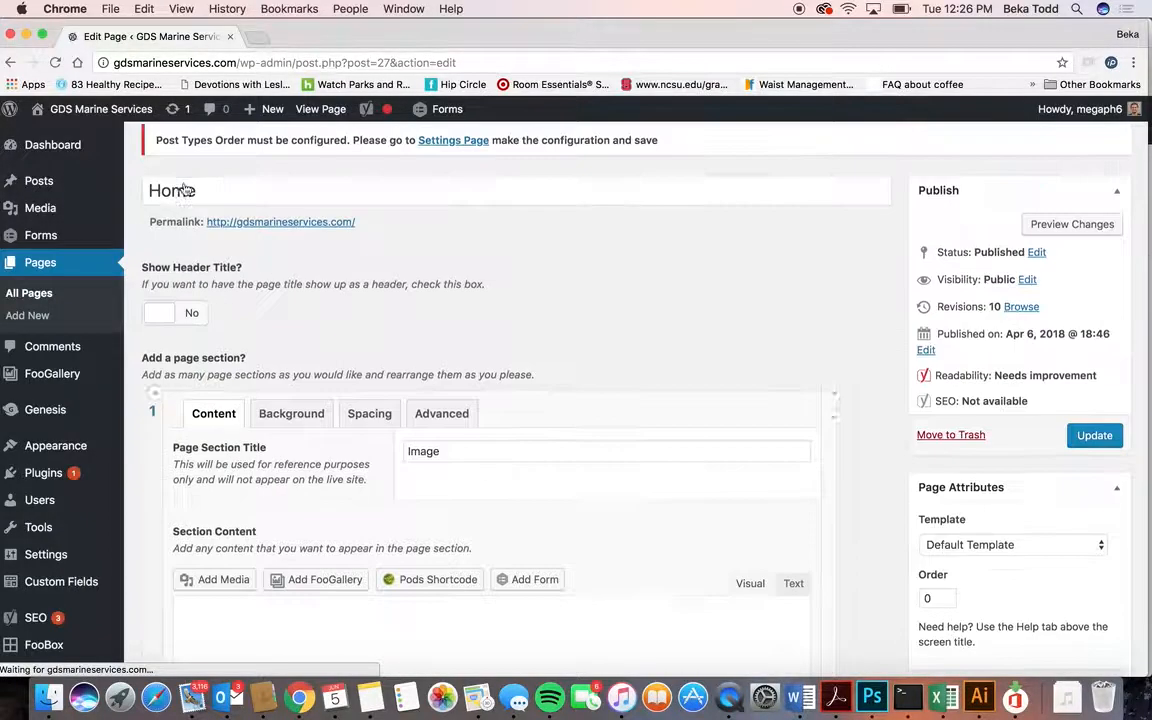
Open the live GDS Marine Services site in a new tab and view its header, boat image and service area text.
{"action": "right_click", "coordinate": [100, 114]}
{"action": "left_click", "coordinate": [104, 122]}
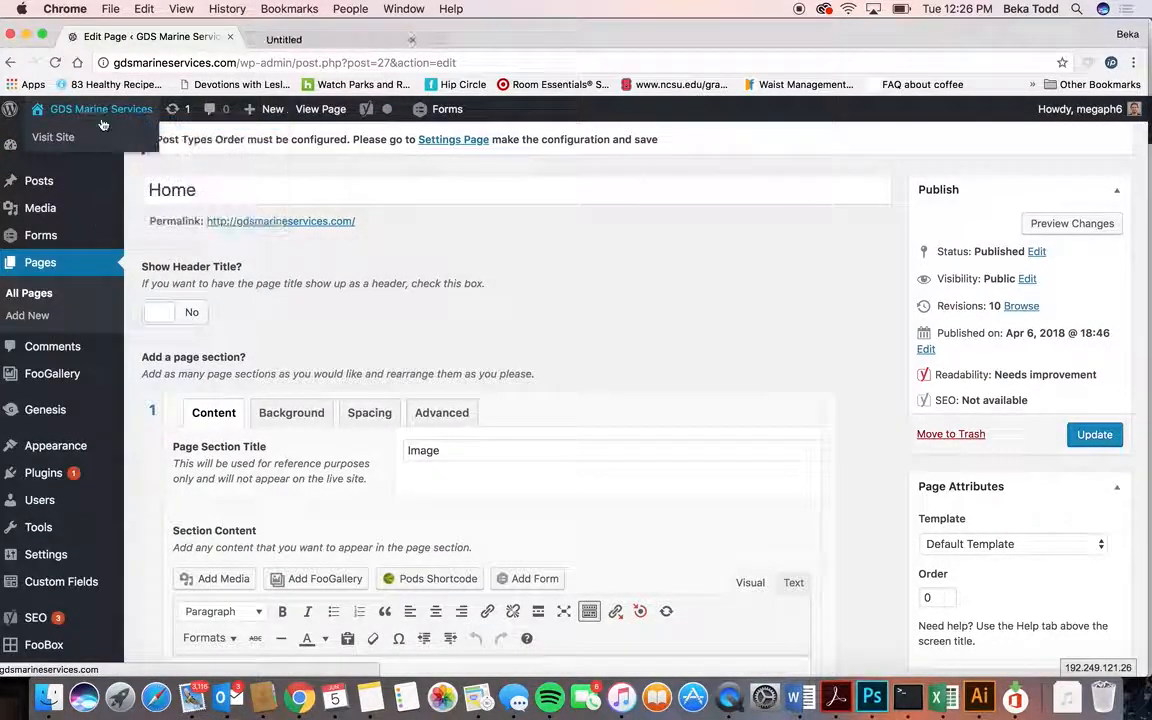
{"action": "left_click", "coordinate": [362, 36]}
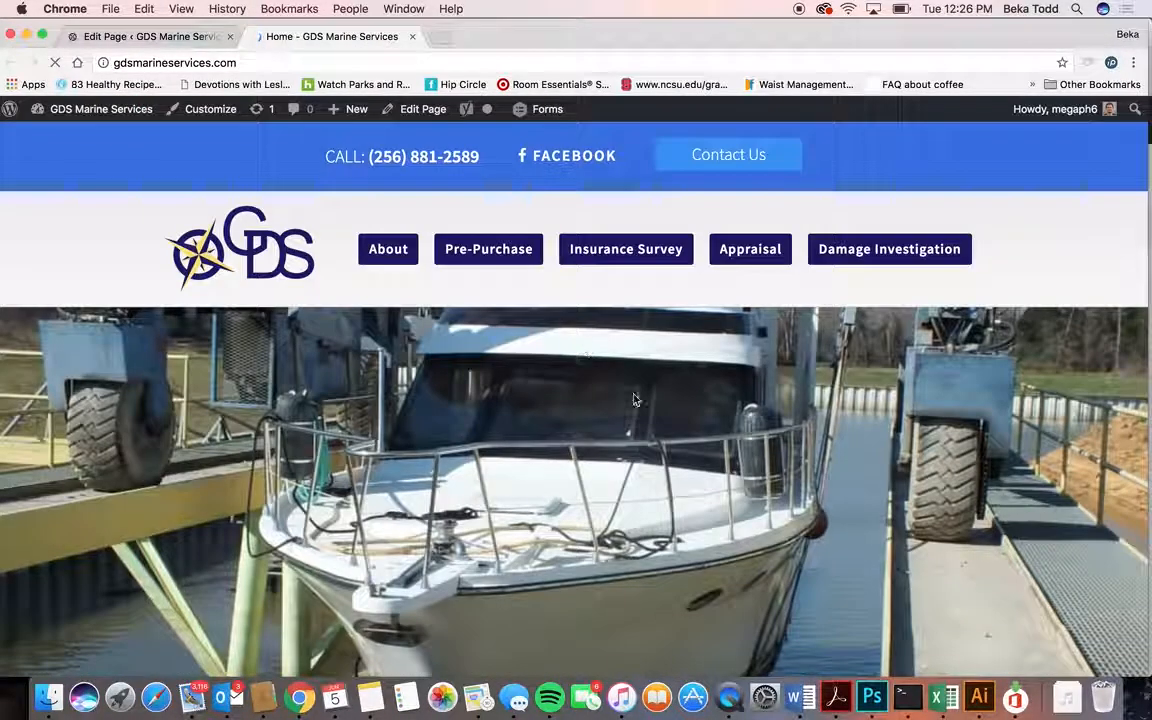
{"action": "scroll", "coordinate": [636, 400], "scroll_direction": "down", "scroll_amount": 5}
{"action": "scroll", "coordinate": [636, 400], "scroll_direction": "up", "scroll_amount": 4}
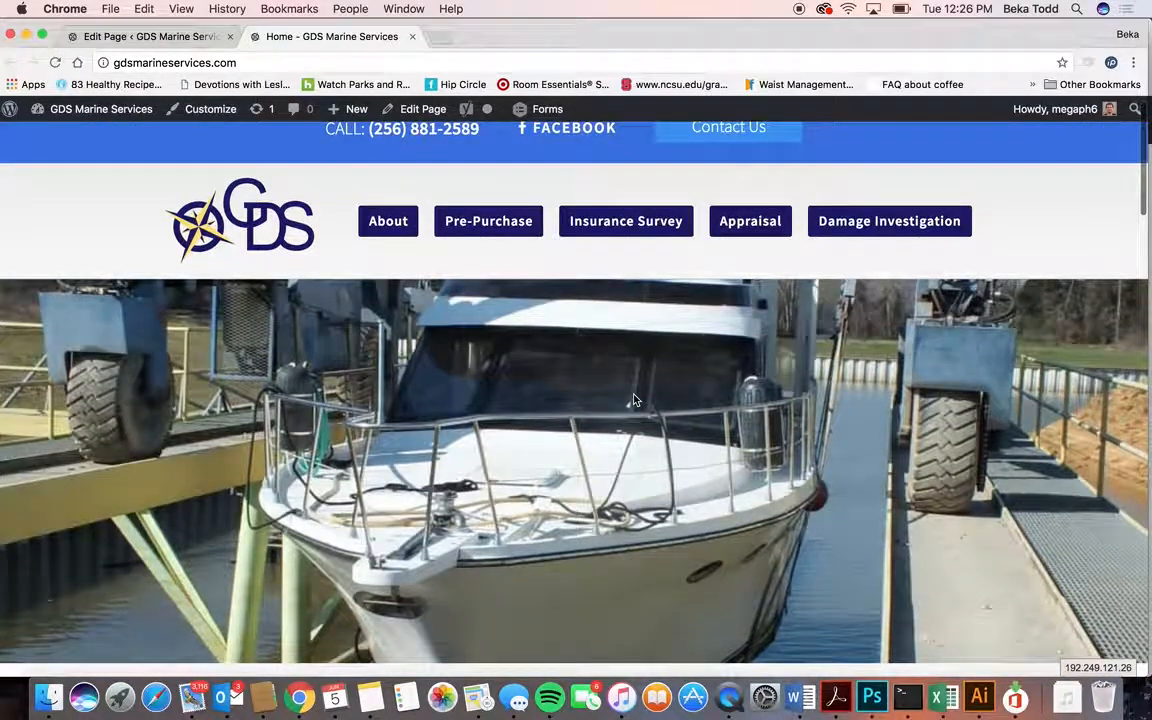
{"action": "scroll", "coordinate": [633, 400], "scroll_direction": "up", "scroll_amount": 1}
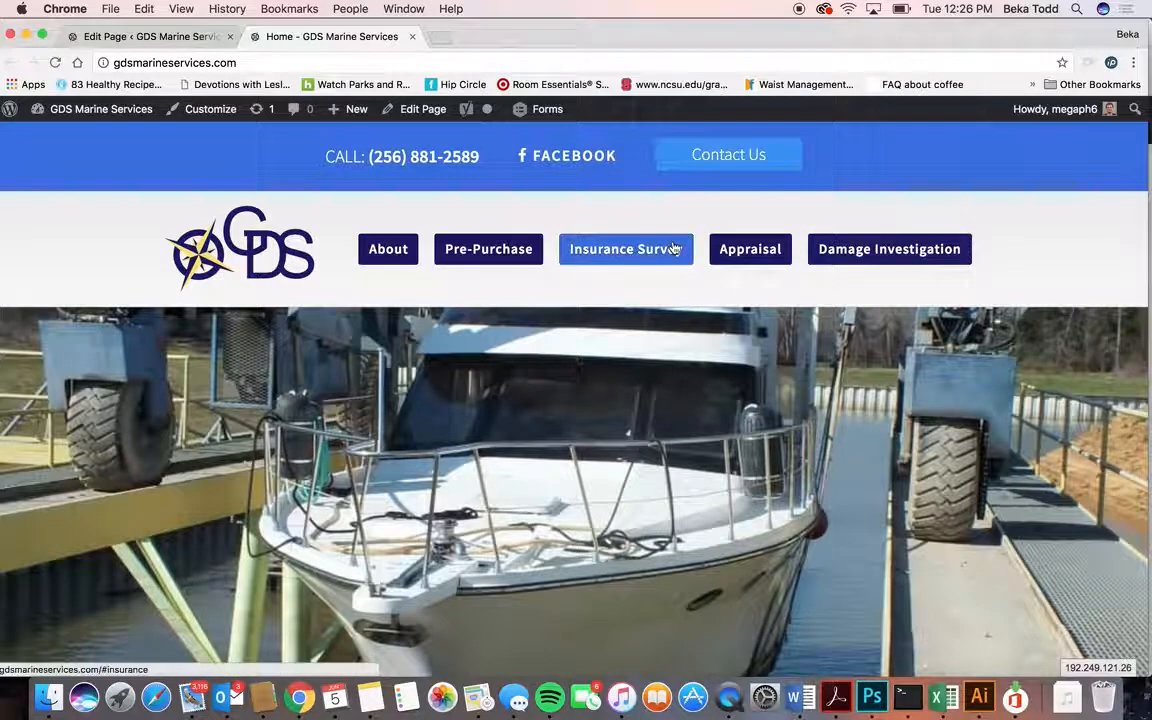
{"action": "scroll", "coordinate": [283, 352], "scroll_direction": "down", "scroll_amount": 4}
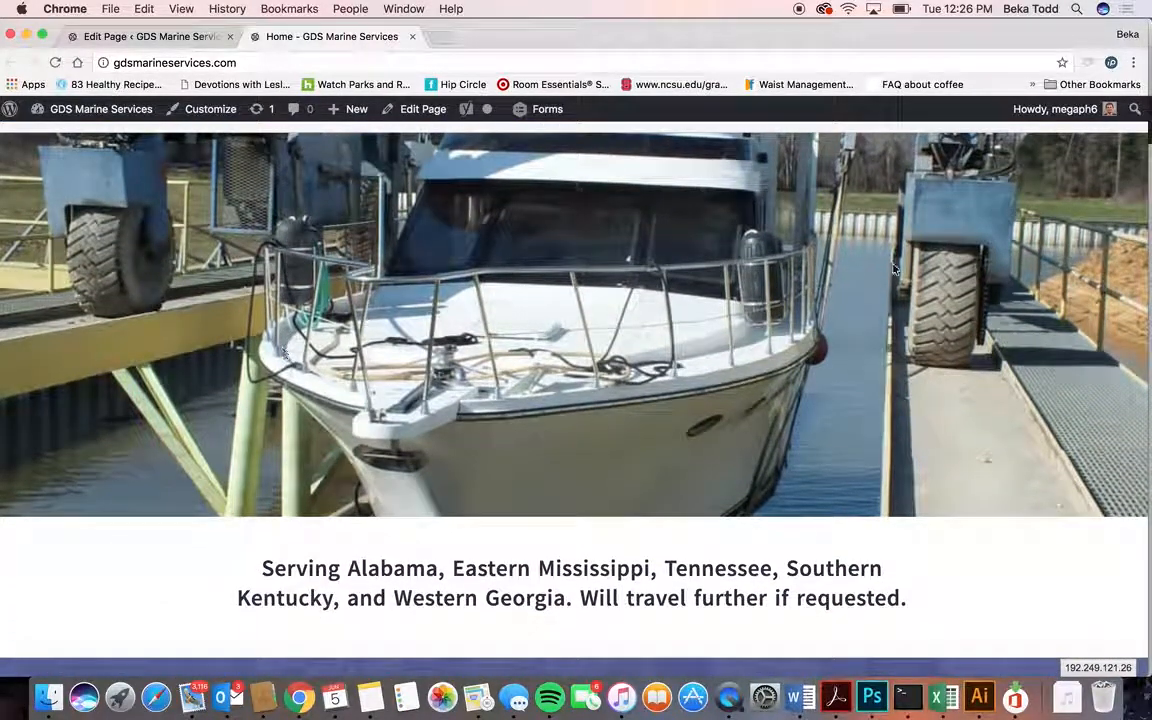
Return to the Home page editor and review the Image section's background image, position and color settings.
{"action": "left_click", "coordinate": [150, 36]}
{"action": "scroll", "coordinate": [440, 330], "scroll_direction": "down", "scroll_amount": 5}
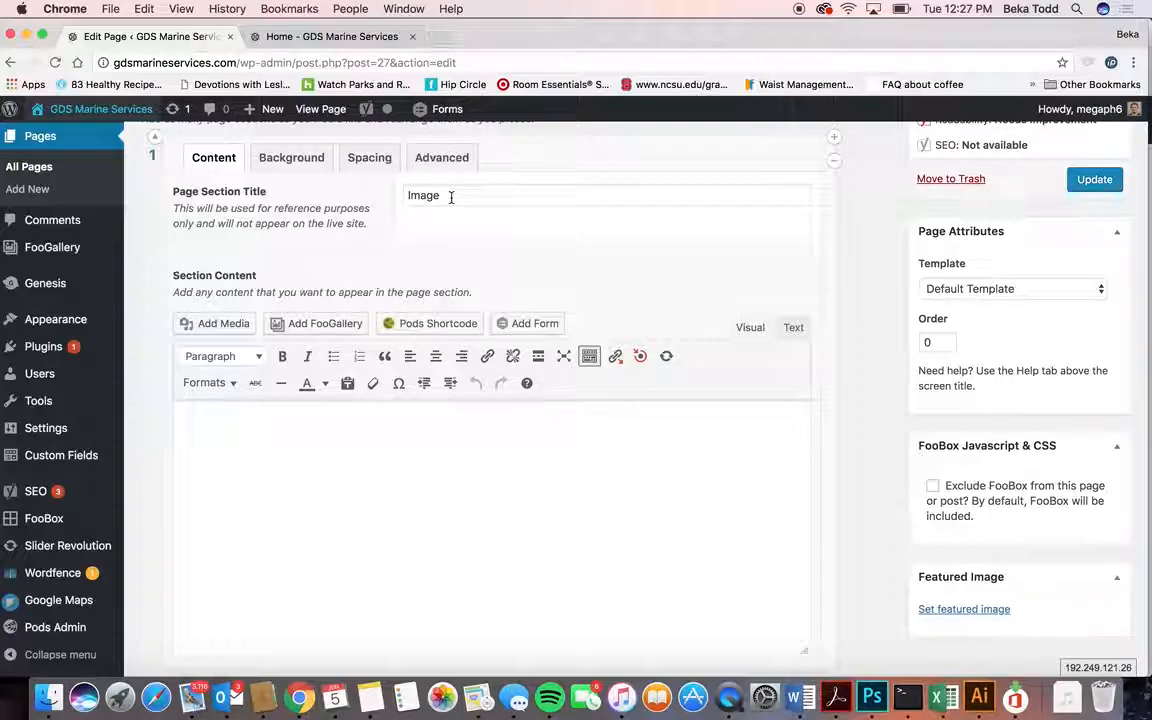
{"action": "scroll", "coordinate": [451, 197], "scroll_direction": "up", "scroll_amount": 1}
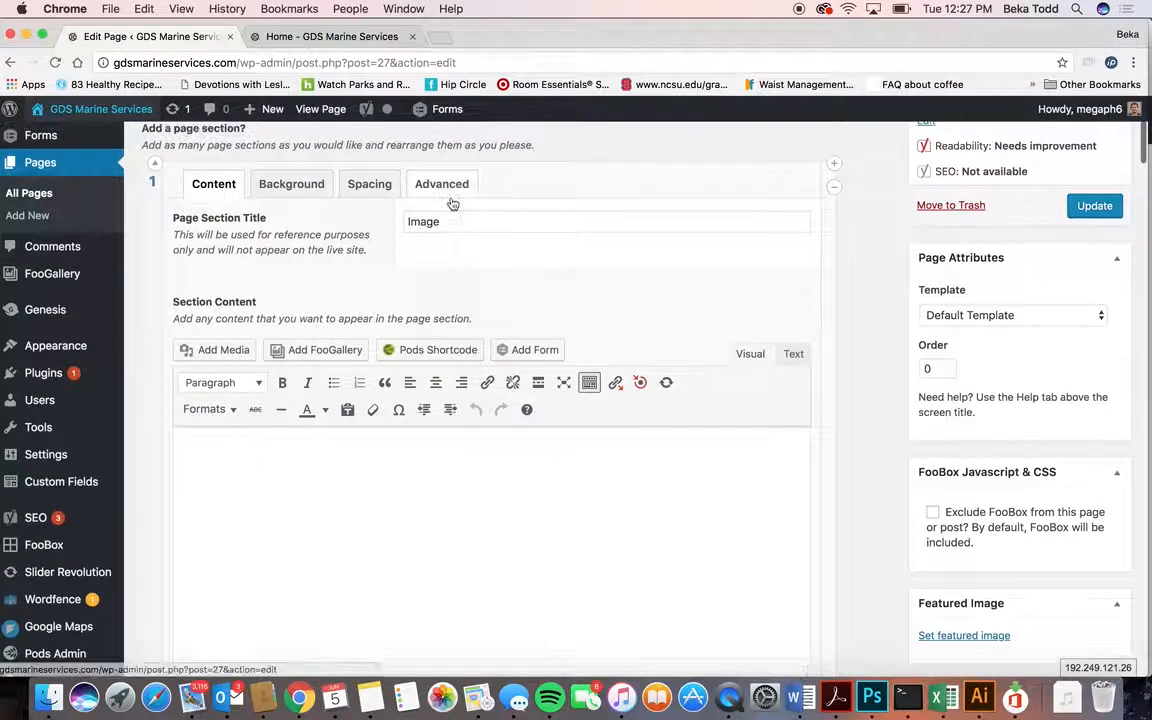
{"action": "left_click", "coordinate": [289, 194]}
{"action": "mouse_move", "coordinate": [633, 308]}
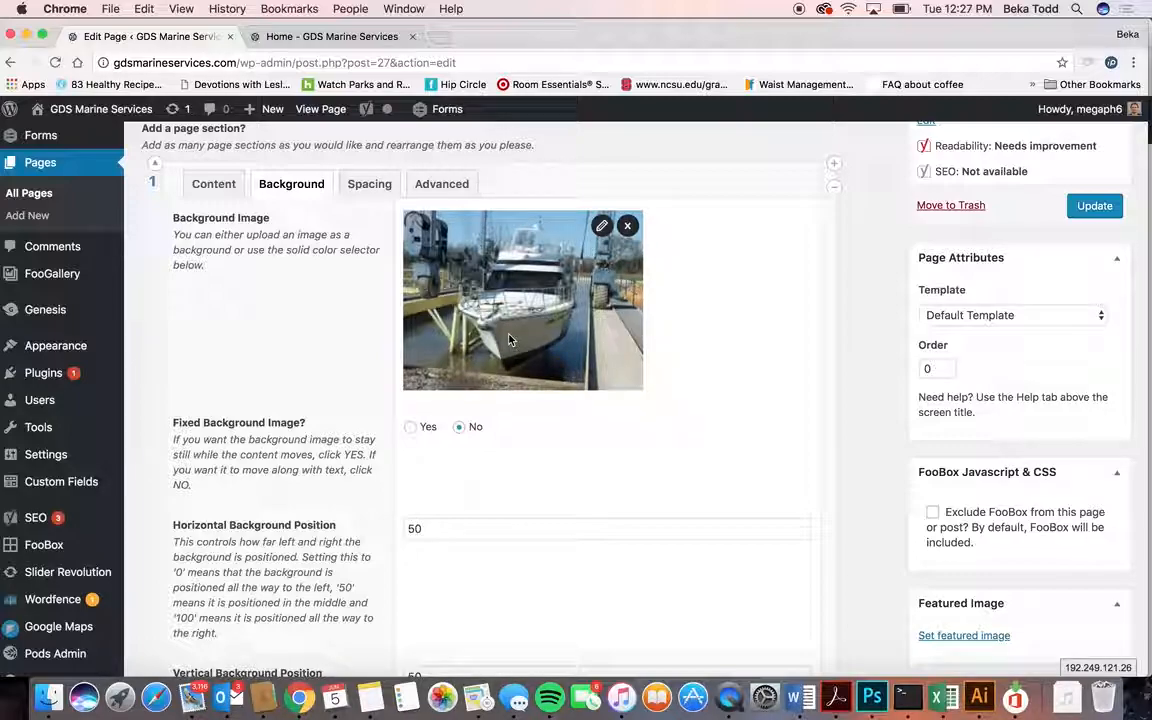
{"action": "scroll", "coordinate": [466, 535], "scroll_direction": "down", "scroll_amount": 3}
{"action": "scroll", "coordinate": [466, 538], "scroll_direction": "down", "scroll_amount": 1}
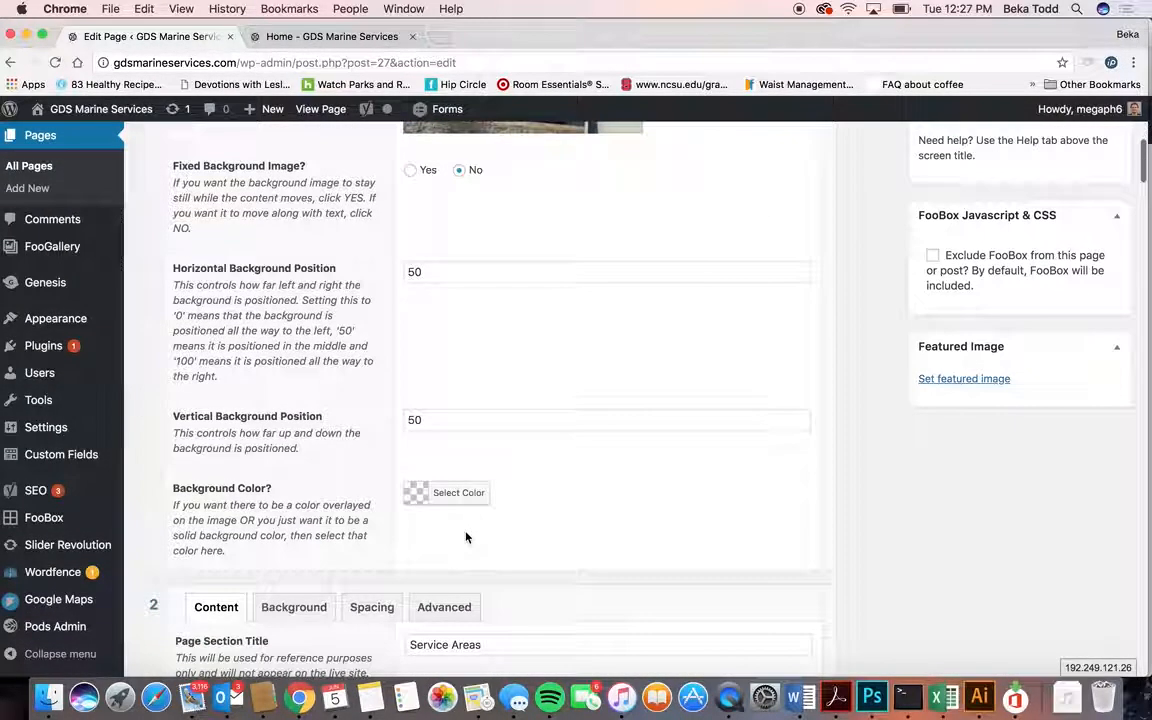
{"action": "scroll", "coordinate": [457, 413], "scroll_direction": "up", "scroll_amount": 5}
Review the Image section's spacing and advanced settings, and return to its content options.
{"action": "left_click", "coordinate": [369, 257]}
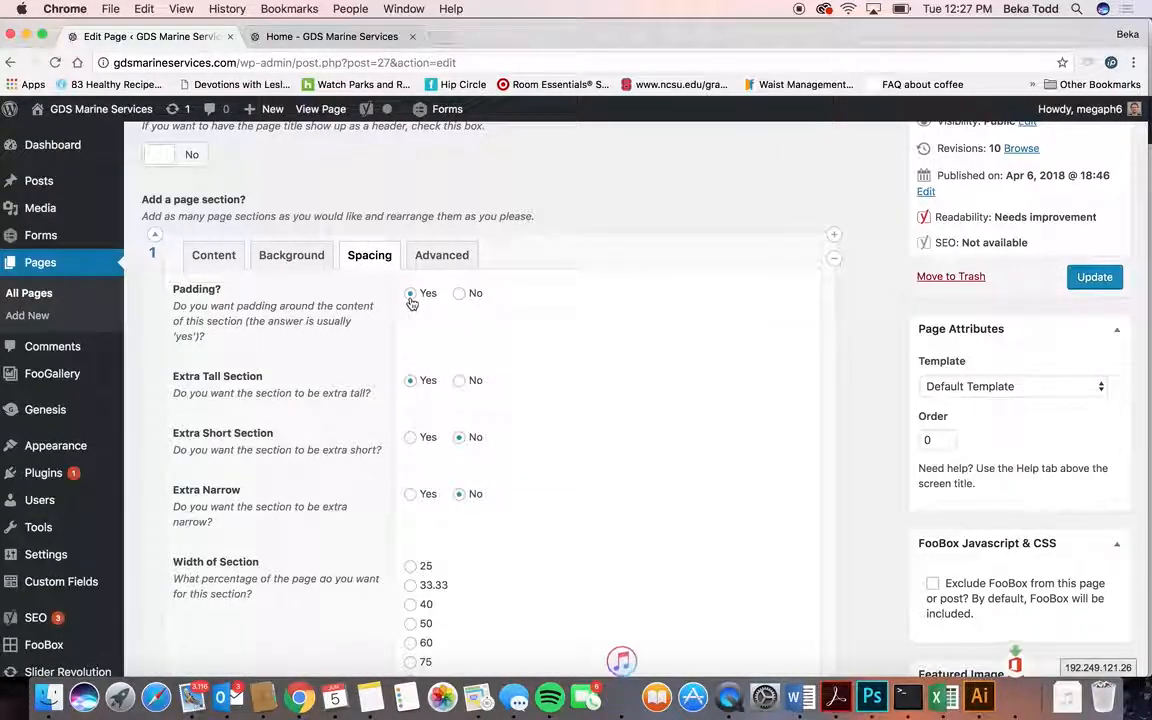
{"action": "scroll", "coordinate": [483, 401], "scroll_direction": "down", "scroll_amount": 3}
{"action": "left_click", "coordinate": [423, 473]}
{"action": "scroll", "coordinate": [600, 380], "scroll_direction": "up", "scroll_amount": 3}
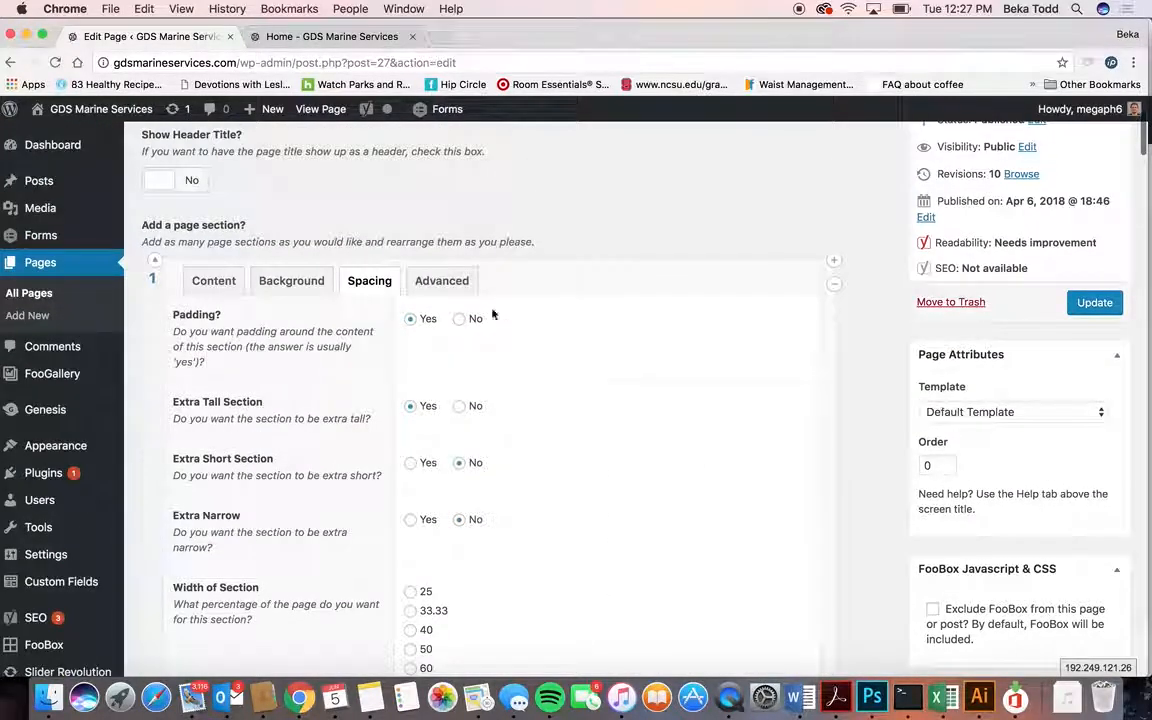
{"action": "left_click", "coordinate": [446, 289]}
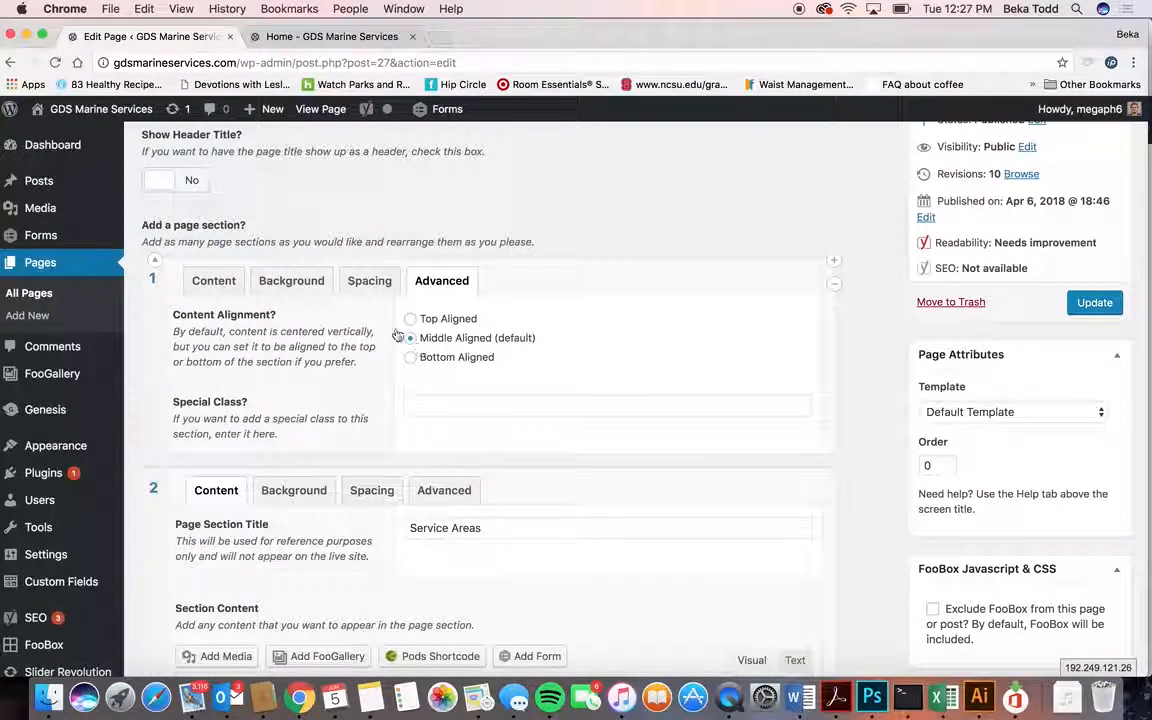
{"action": "left_click", "coordinate": [372, 282]}
{"action": "left_click", "coordinate": [290, 283]}
{"action": "left_click", "coordinate": [220, 287]}
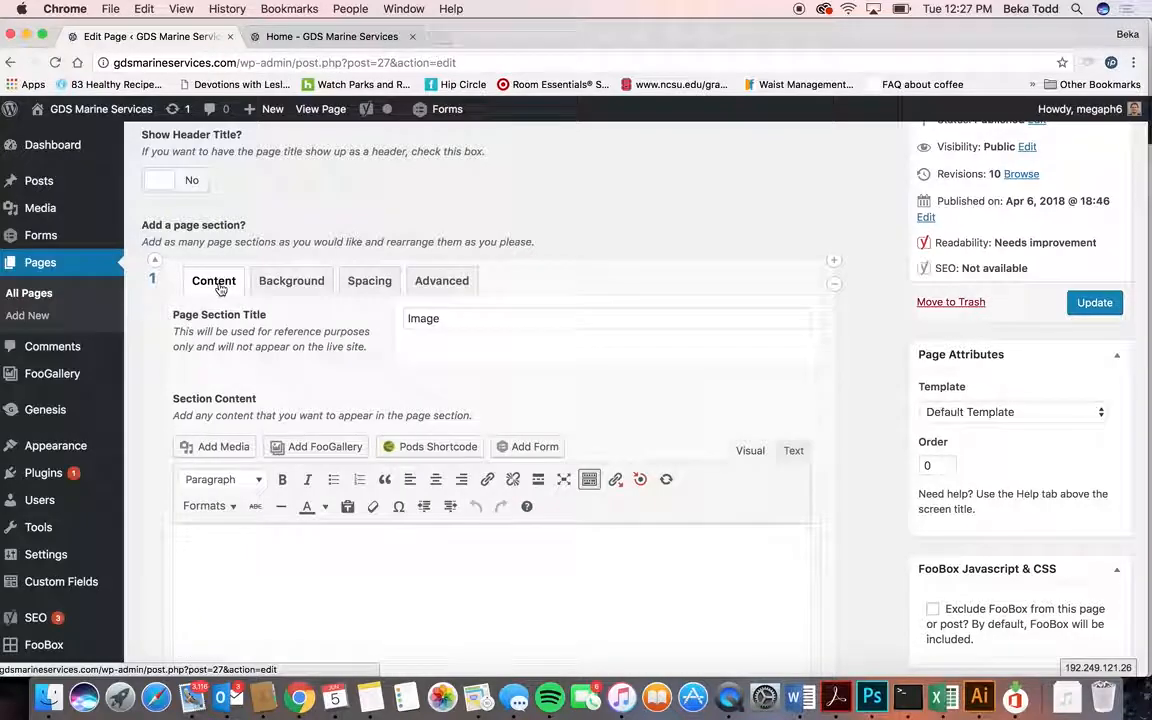
Compare the live home page's boat image with the Image section's background setting, and collapse that section in the editor.
{"action": "left_click", "coordinate": [284, 37]}
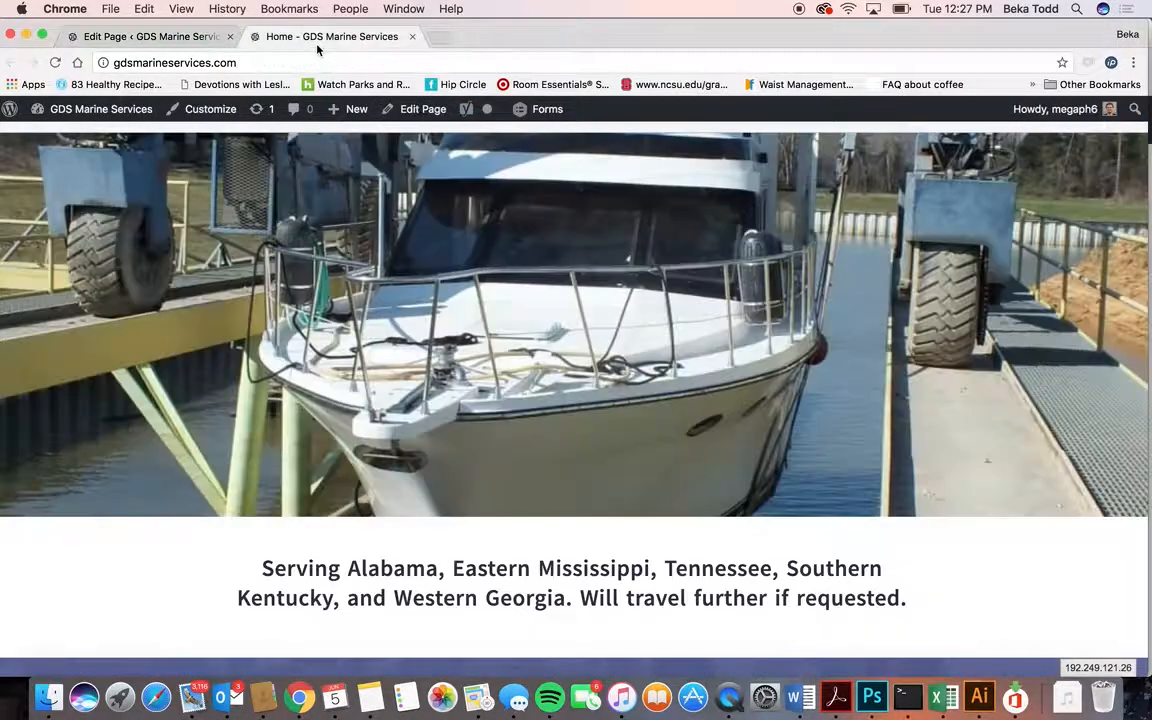
{"action": "scroll", "coordinate": [493, 259], "scroll_direction": "up", "scroll_amount": 2}
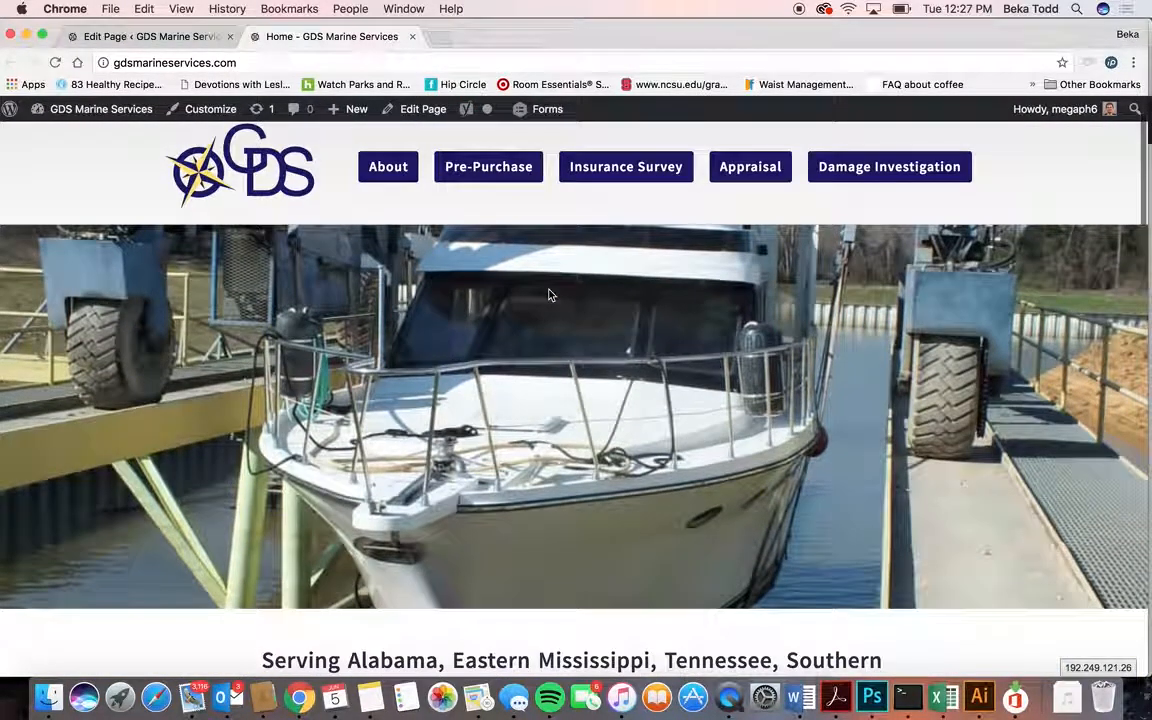
{"action": "left_click", "coordinate": [175, 38]}
{"action": "left_click", "coordinate": [305, 277]}
{"action": "mouse_move", "coordinate": [605, 322]}
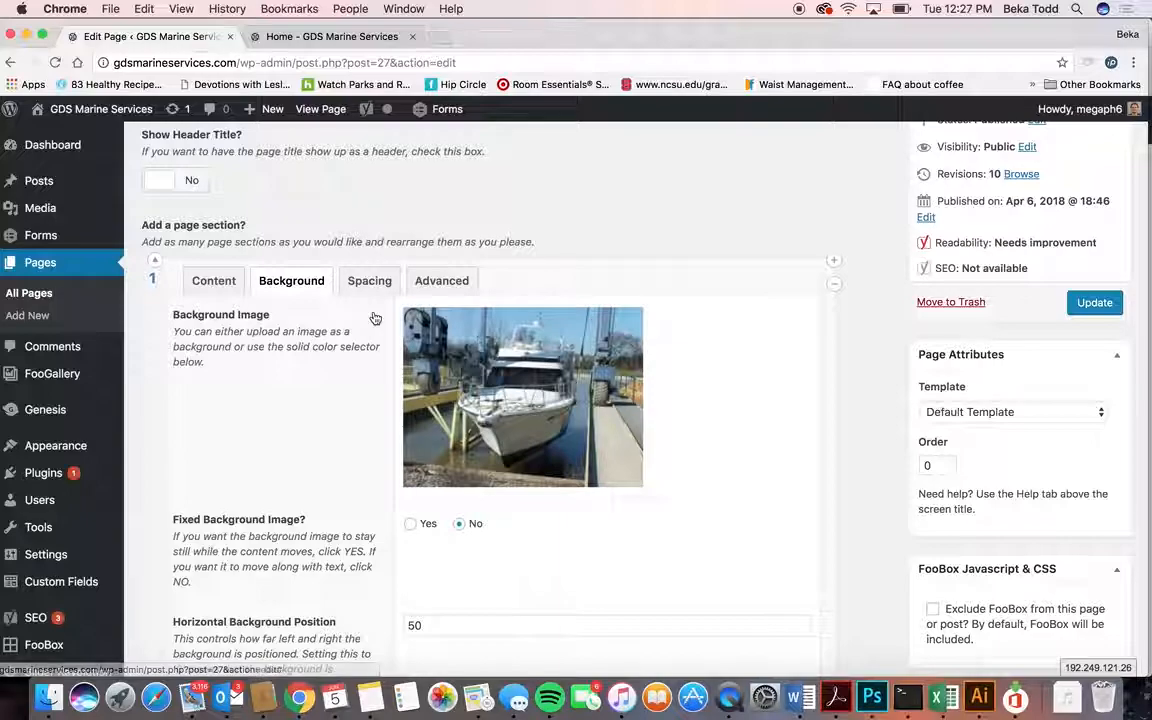
{"action": "left_click", "coordinate": [156, 262]}
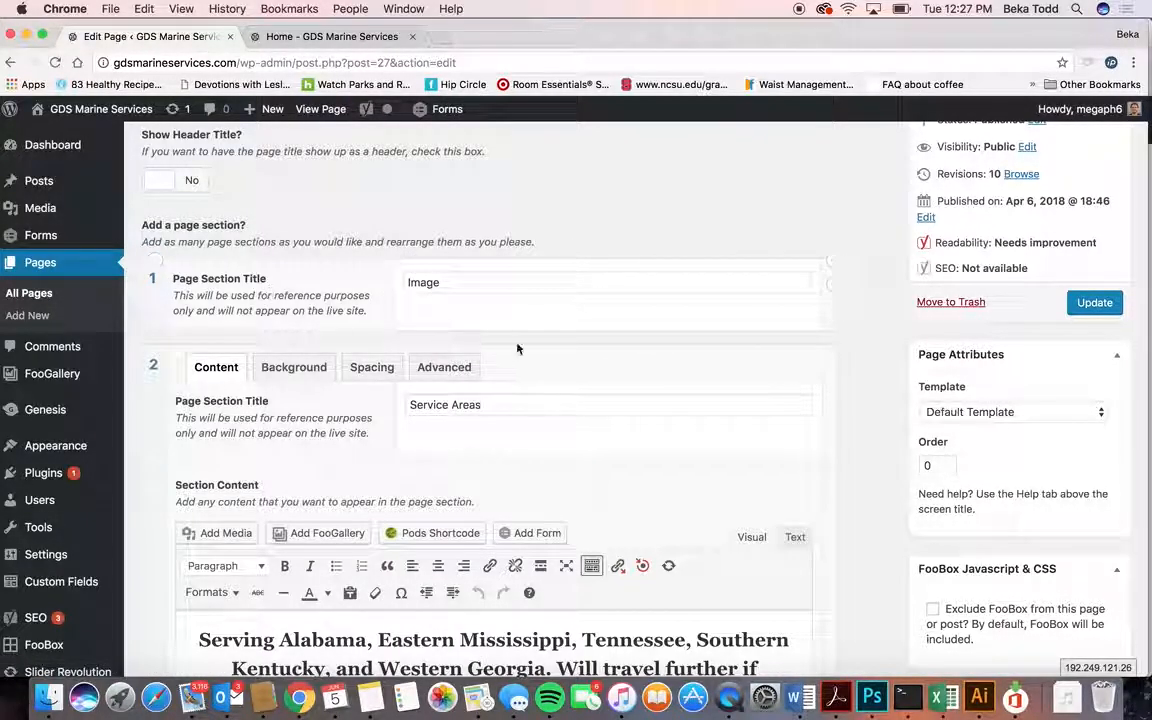
Insert a blank page section before the Service Areas section and remove it again.
{"action": "scroll", "coordinate": [481, 406], "scroll_direction": "down", "scroll_amount": 3}
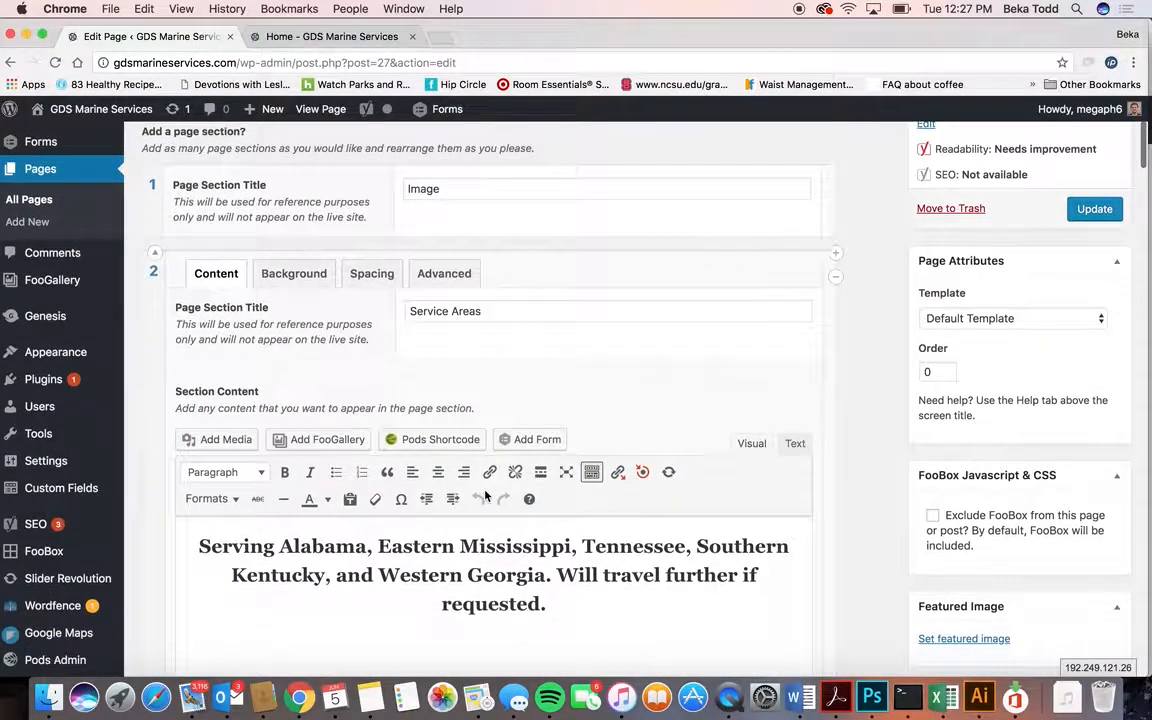
{"action": "left_click", "coordinate": [835, 256]}
{"action": "scroll", "coordinate": [630, 352], "scroll_direction": "down", "scroll_amount": 6}
{"action": "scroll", "coordinate": [629, 349], "scroll_direction": "up", "scroll_amount": 4}
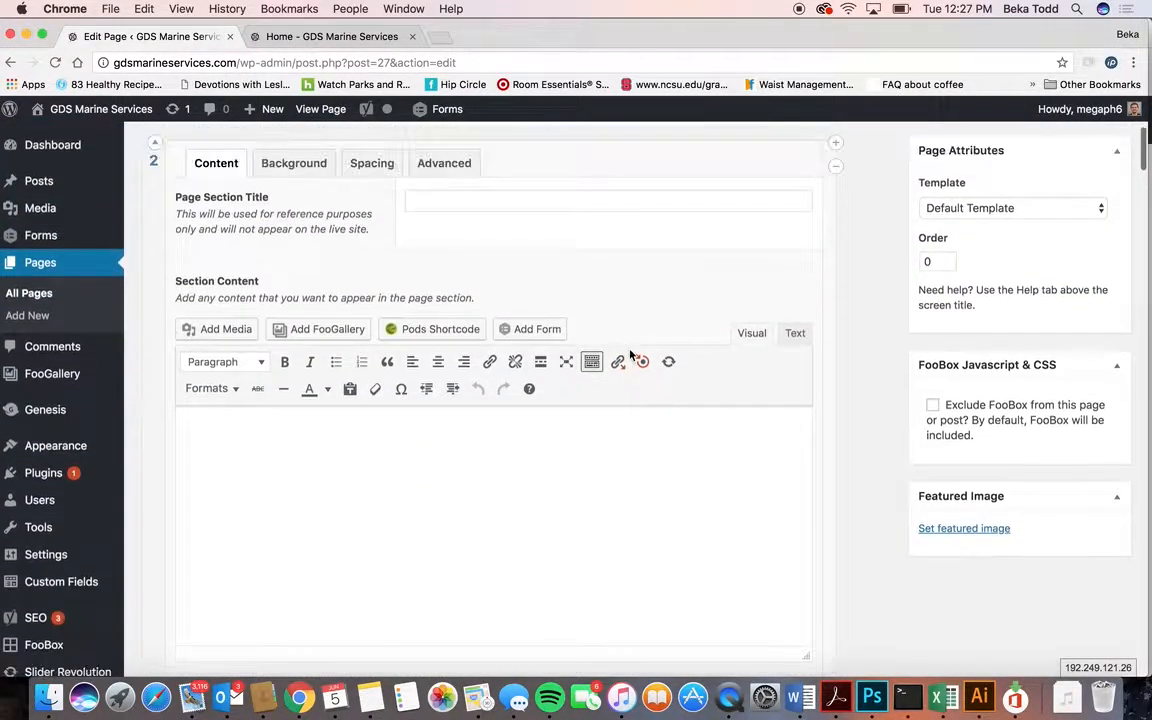
{"action": "left_click", "coordinate": [835, 170]}
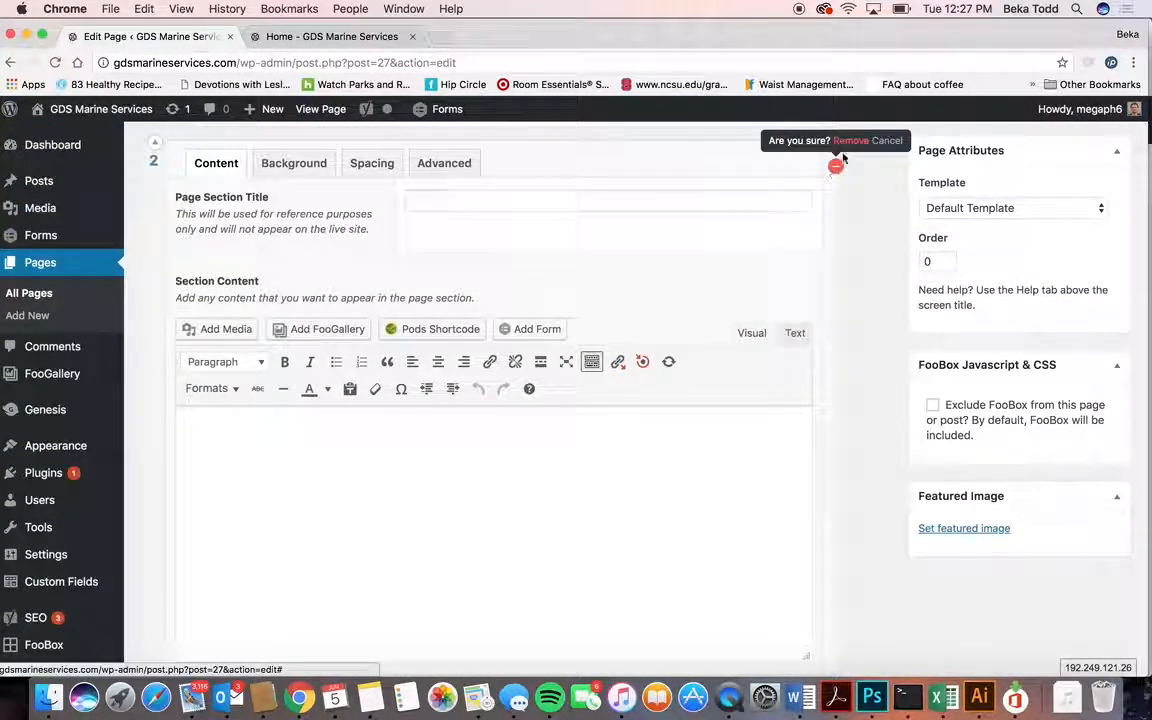
{"action": "left_click", "coordinate": [845, 143]}
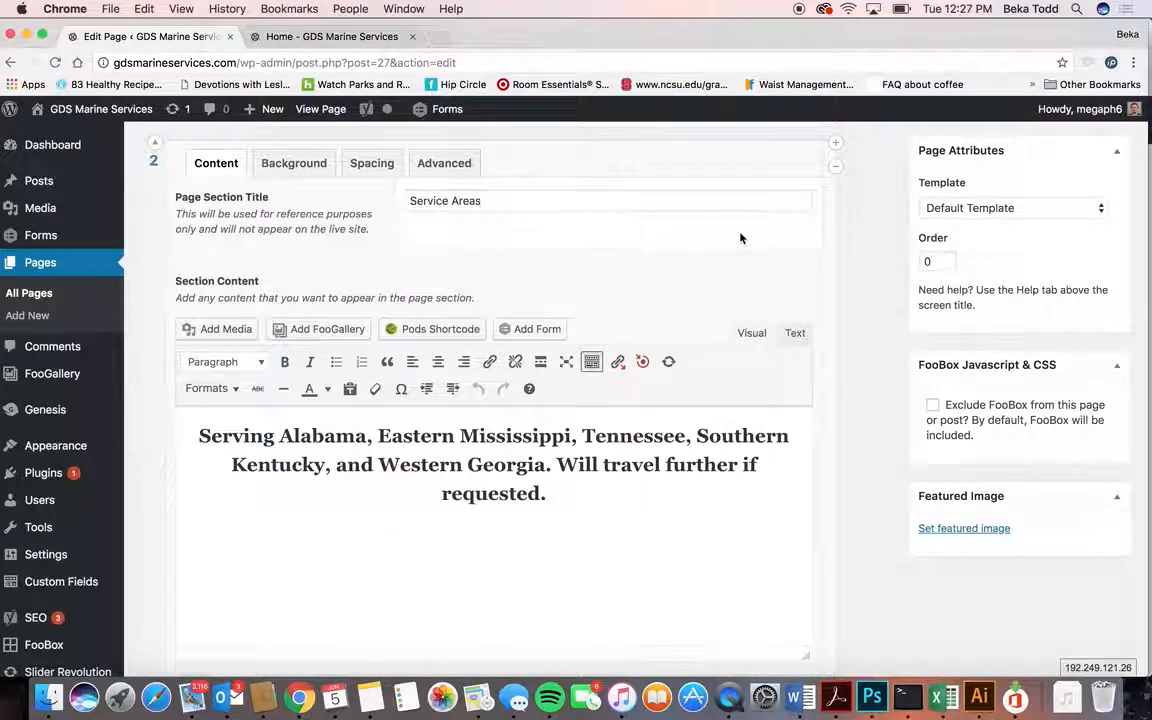
View the service area statement on the live home page and select the matching text in the Service Areas section content.
{"action": "scroll", "coordinate": [740, 237], "scroll_direction": "down", "scroll_amount": 2}
{"action": "left_click", "coordinate": [353, 38]}
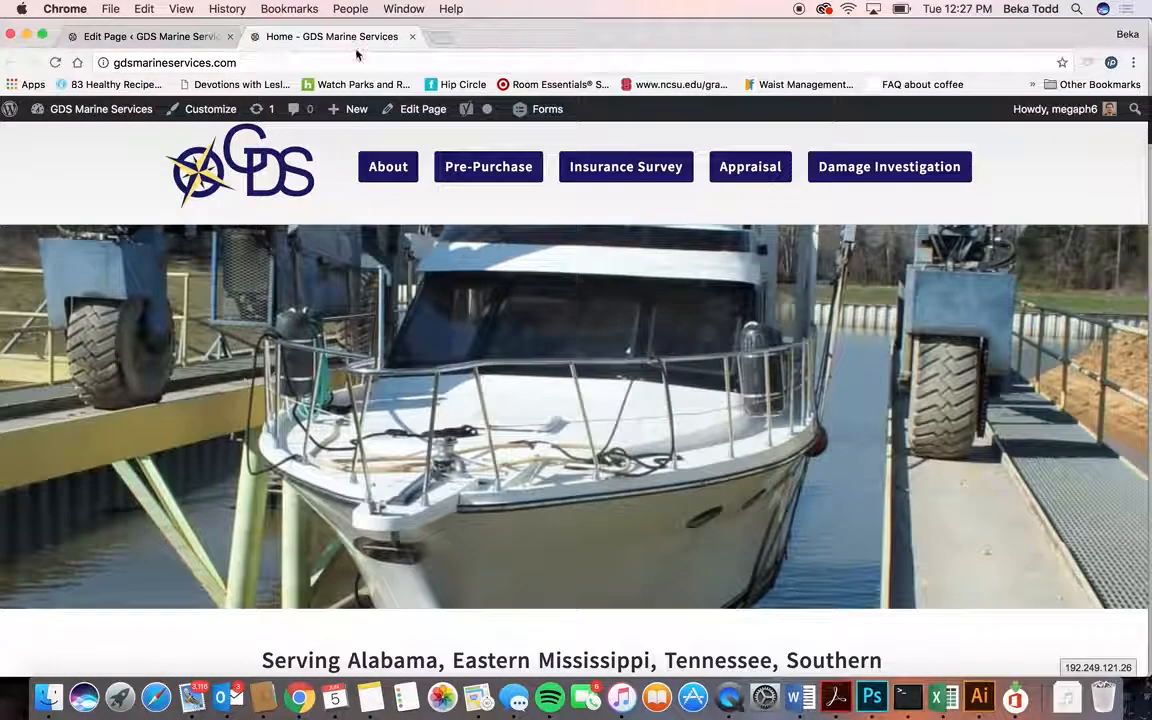
{"action": "scroll", "coordinate": [454, 306], "scroll_direction": "down", "scroll_amount": 5}
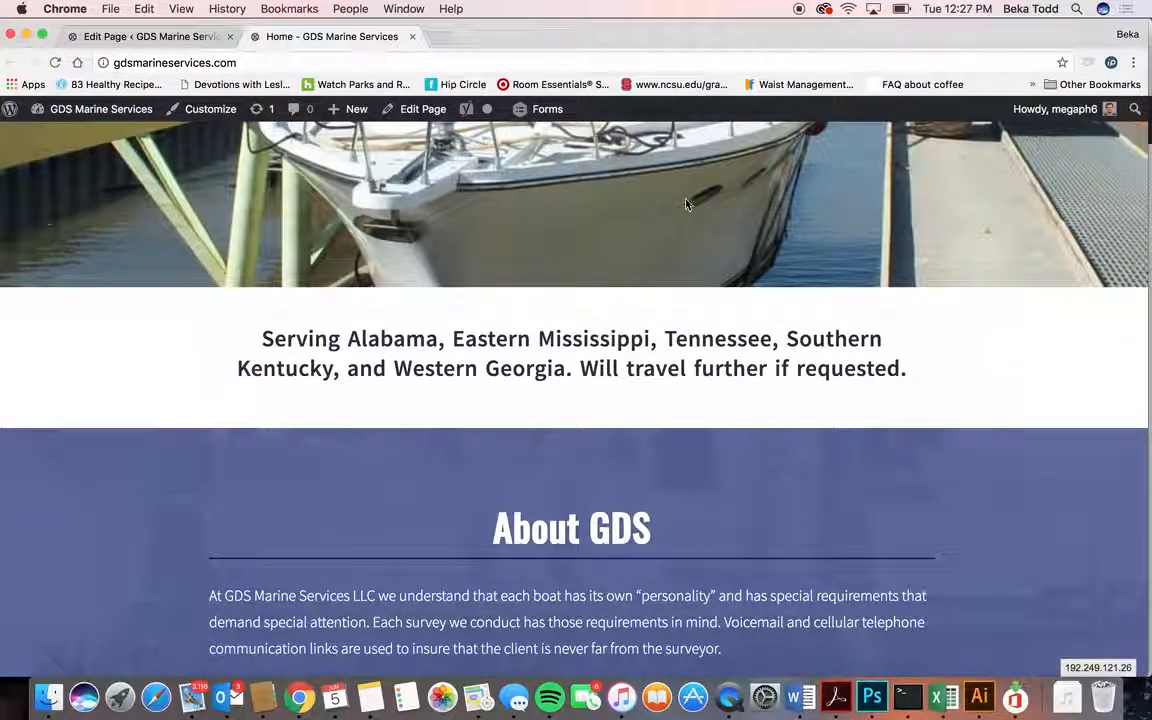
{"action": "left_click", "coordinate": [150, 36]}
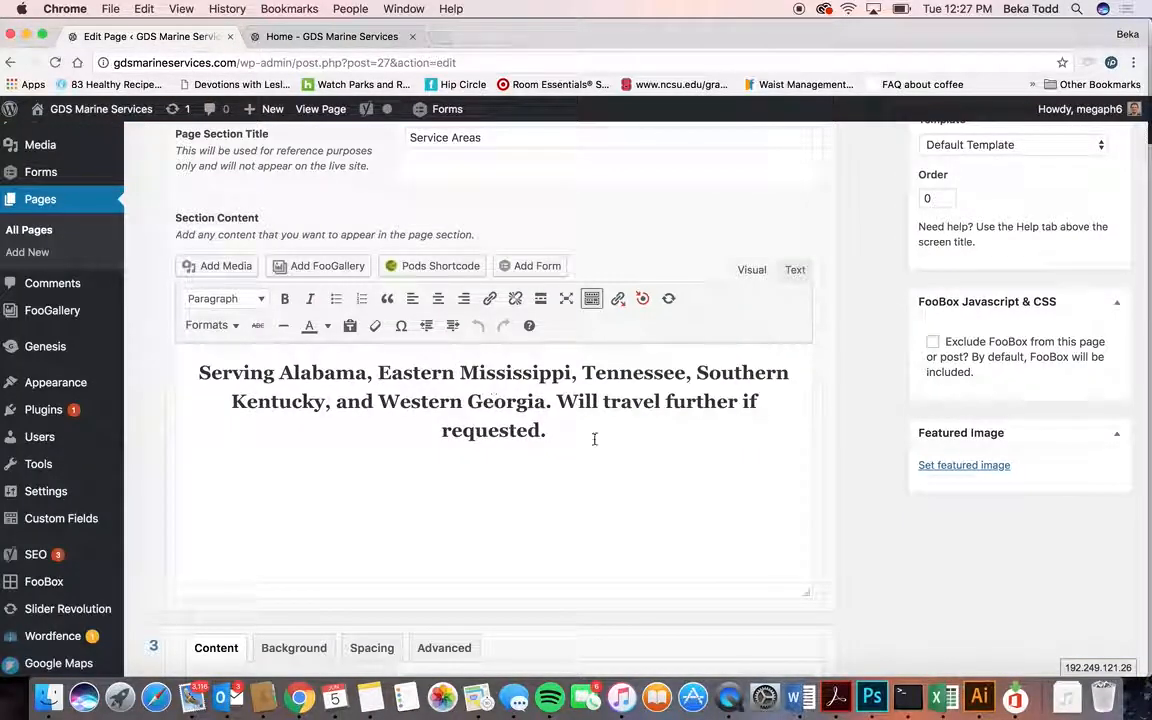
{"action": "left_click_drag", "start_coordinate": [631, 444], "coordinate": [183, 372]}
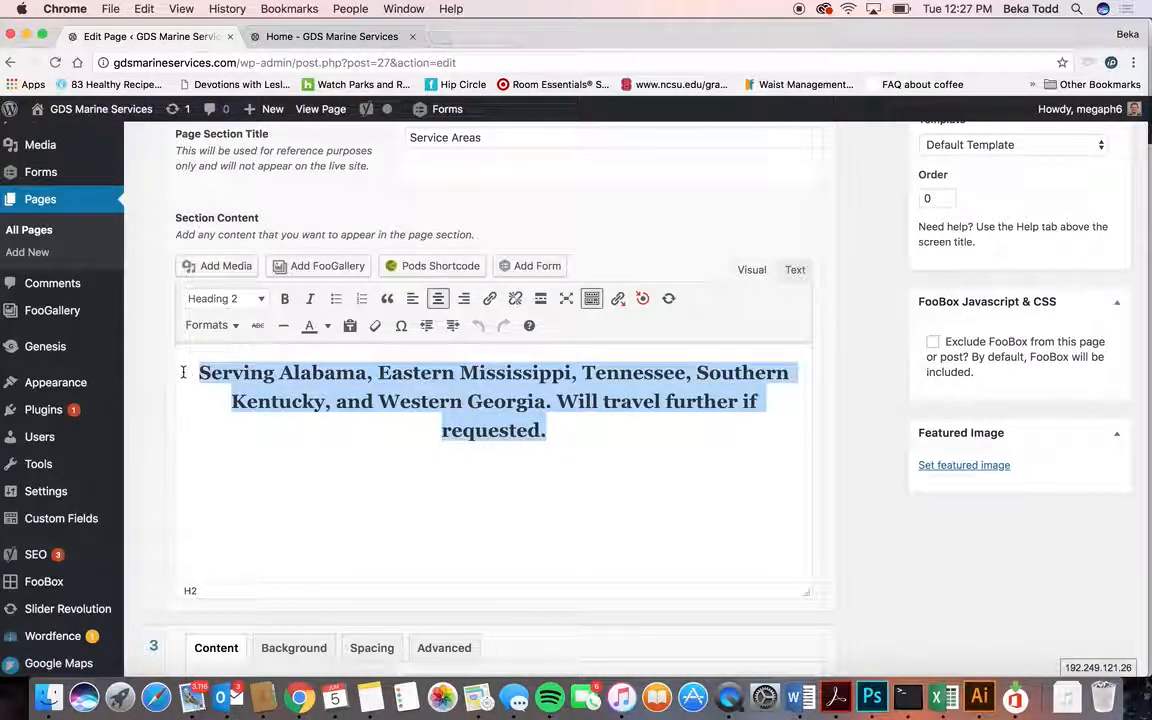
Examine the Service Areas heading text and its formatting, and review that section's background settings.
{"action": "left_click", "coordinate": [455, 372]}
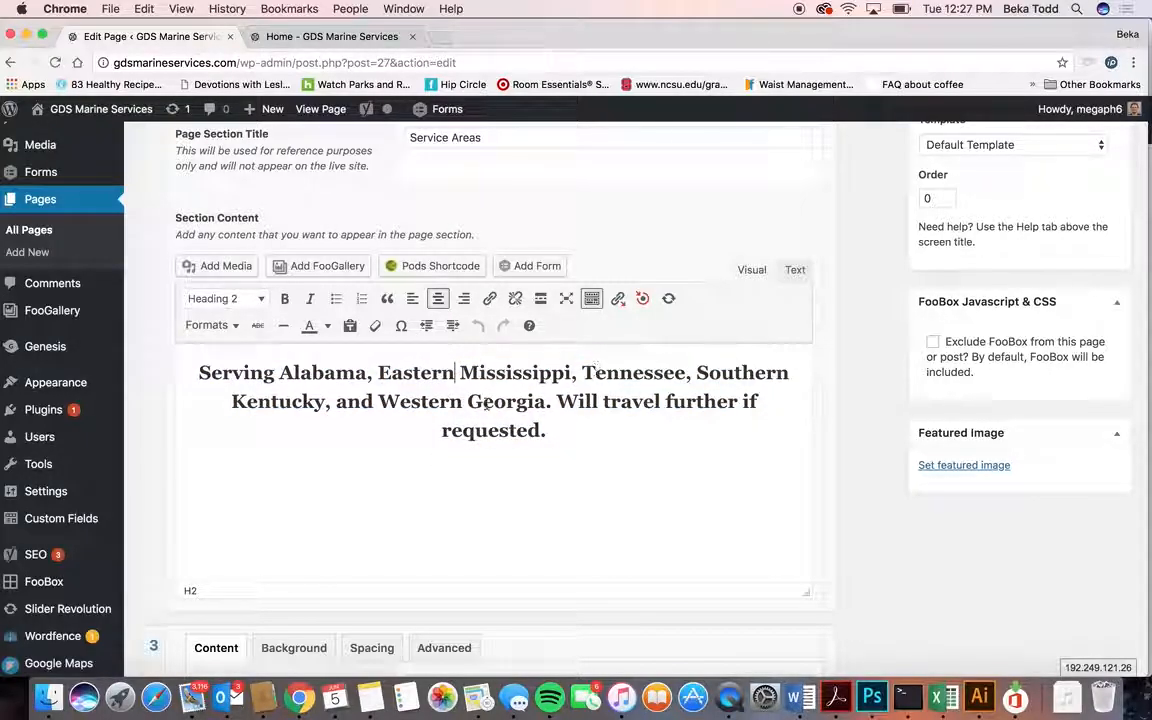
{"action": "triple_click", "coordinate": [487, 404]}
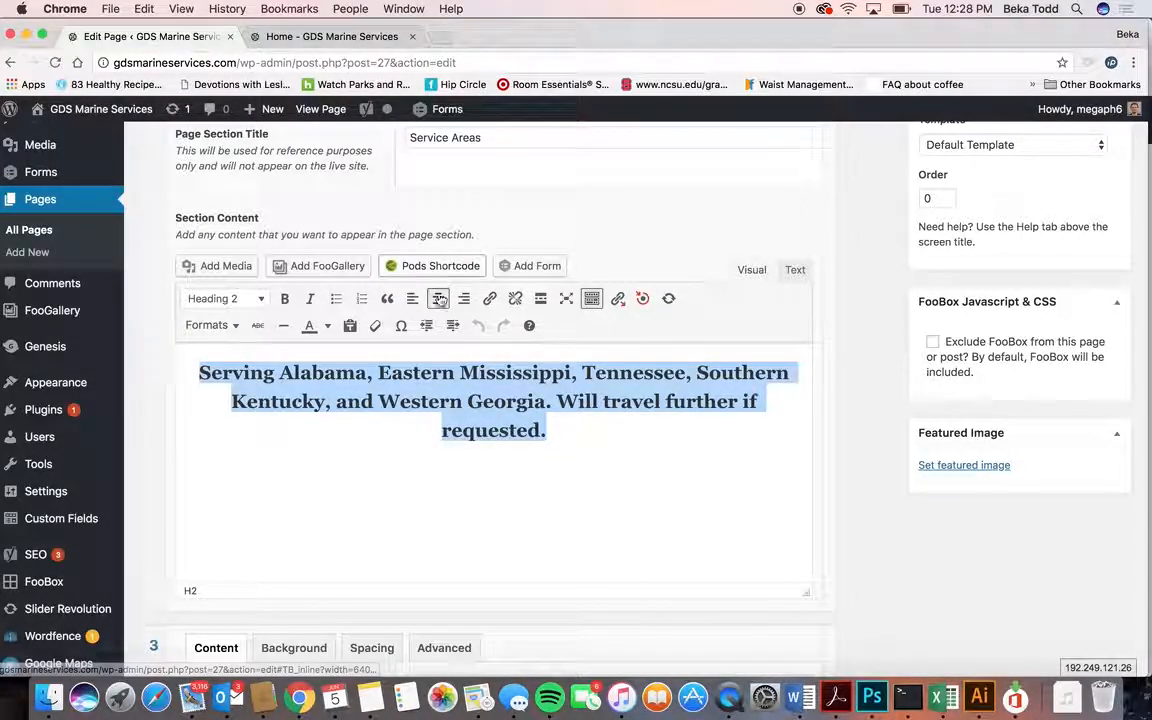
{"action": "scroll", "coordinate": [482, 191], "scroll_direction": "up", "scroll_amount": 1}
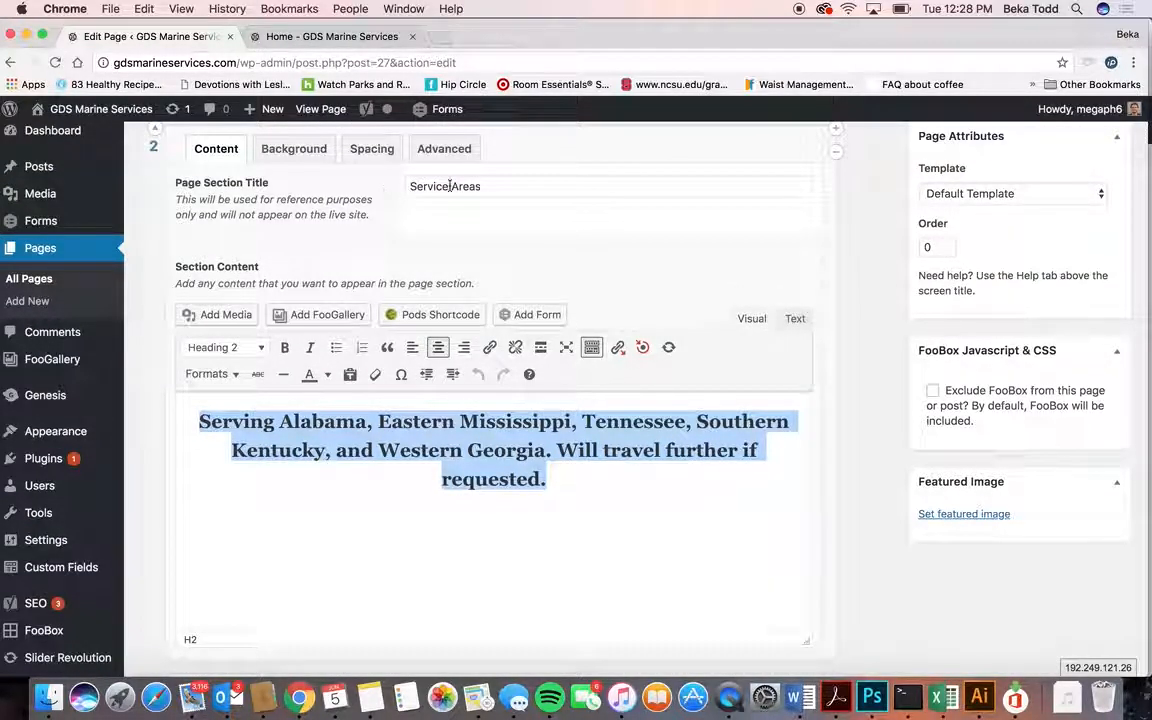
{"action": "left_click", "coordinate": [294, 149]}
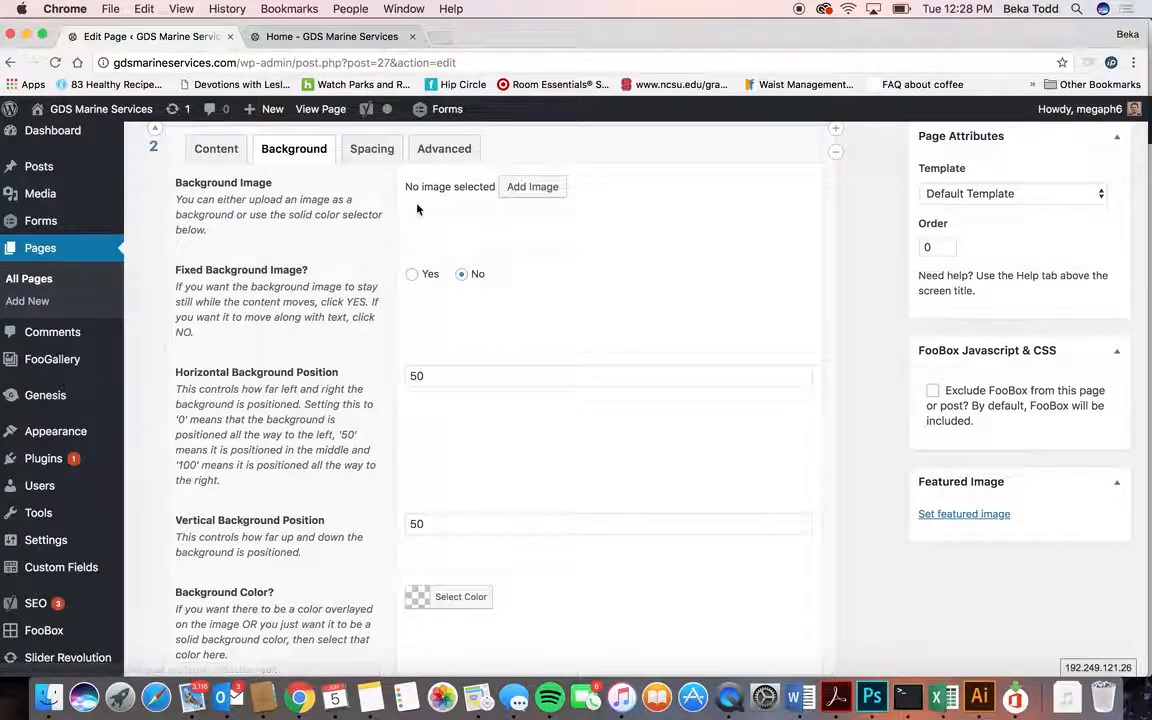
{"action": "scroll", "coordinate": [450, 347], "scroll_direction": "down", "scroll_amount": 4}
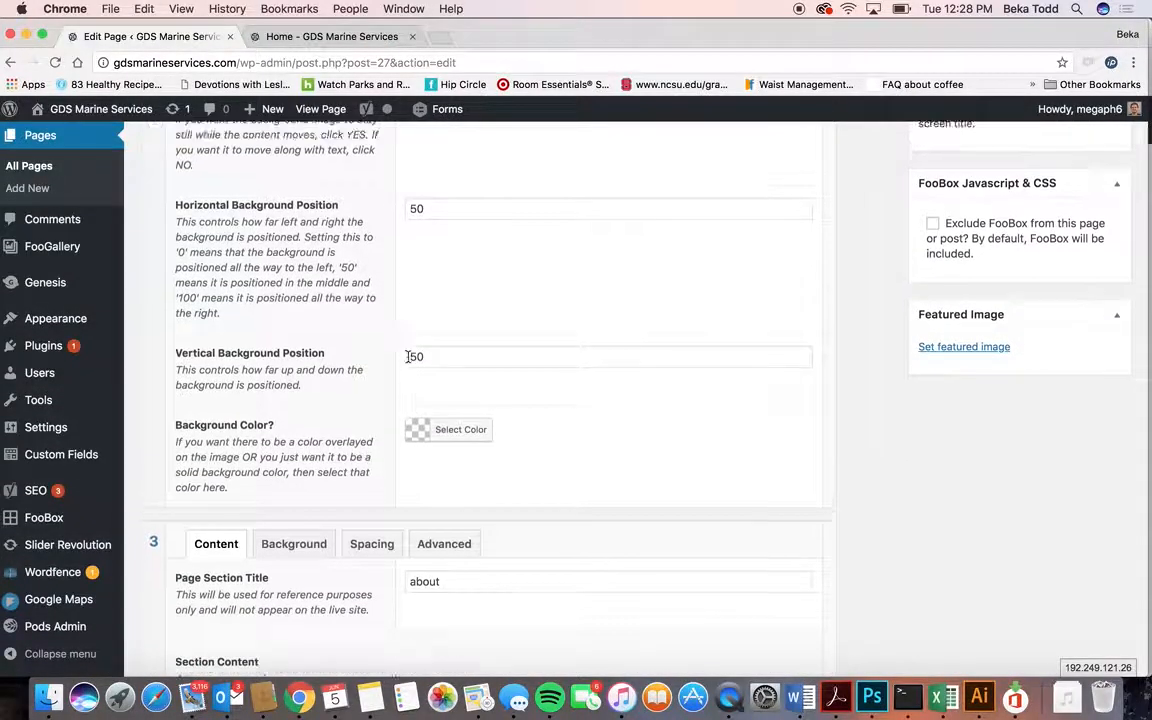
{"action": "scroll", "coordinate": [408, 357], "scroll_direction": "up", "scroll_amount": 5}
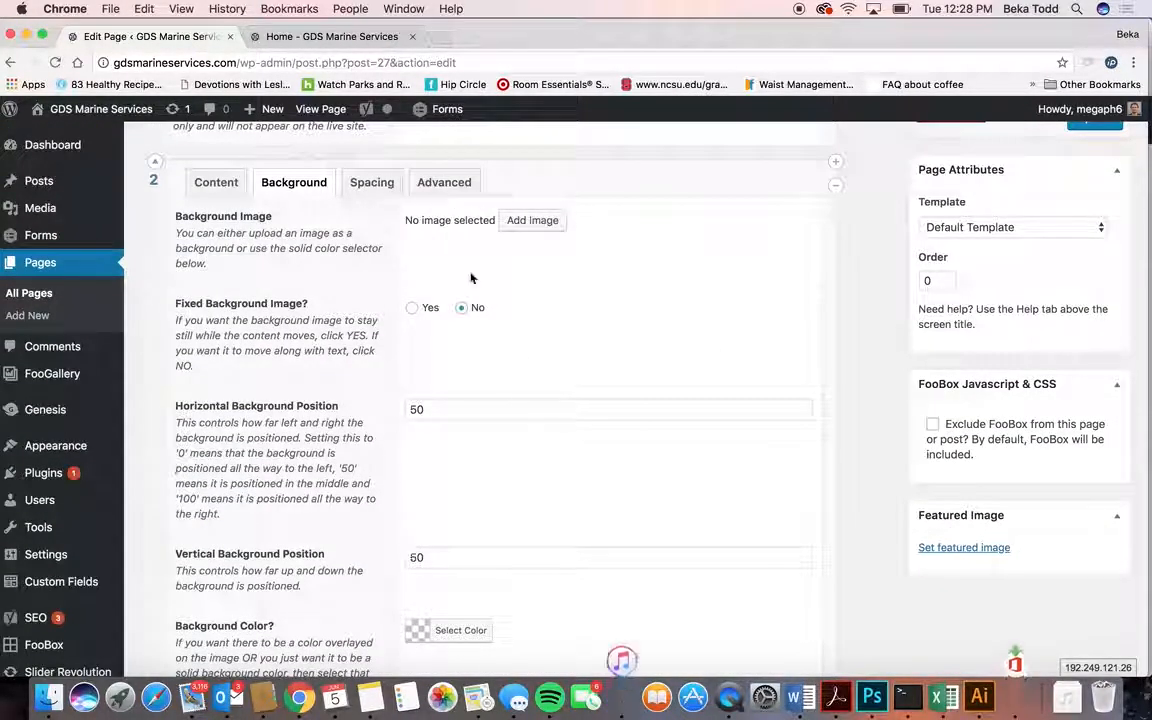
Compare the Service Areas section's spacing settings with how the service area statement is laid out on the live home page.
{"action": "left_click", "coordinate": [368, 181]}
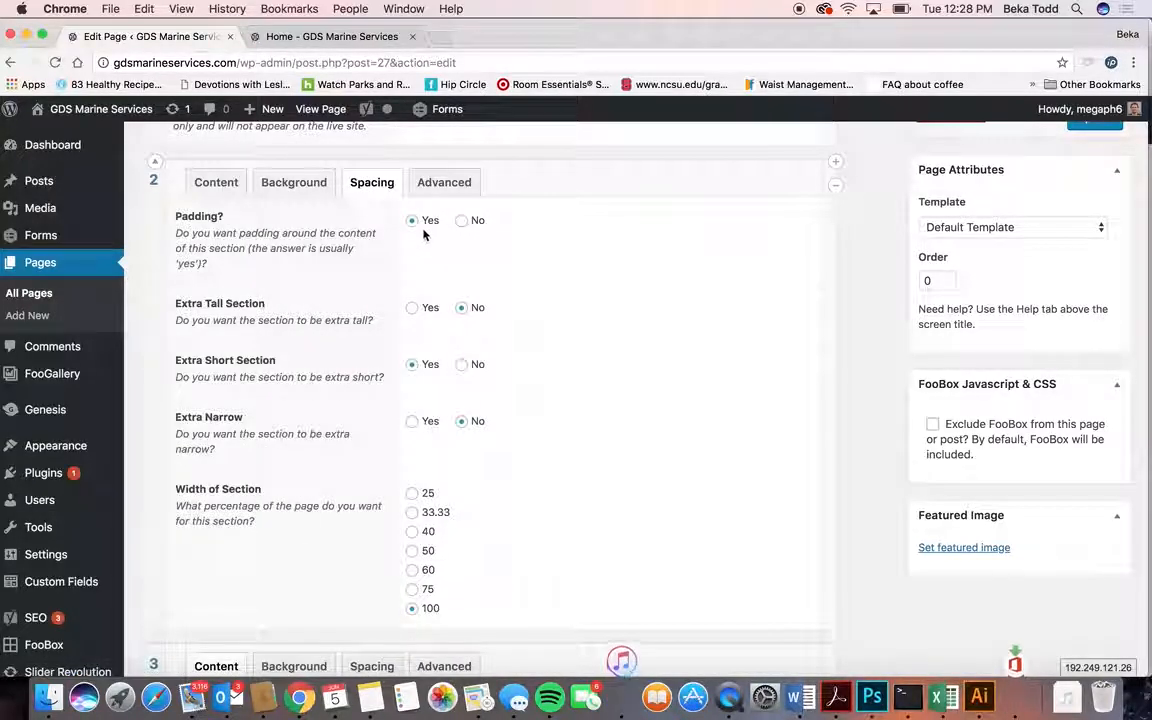
{"action": "left_click", "coordinate": [340, 36]}
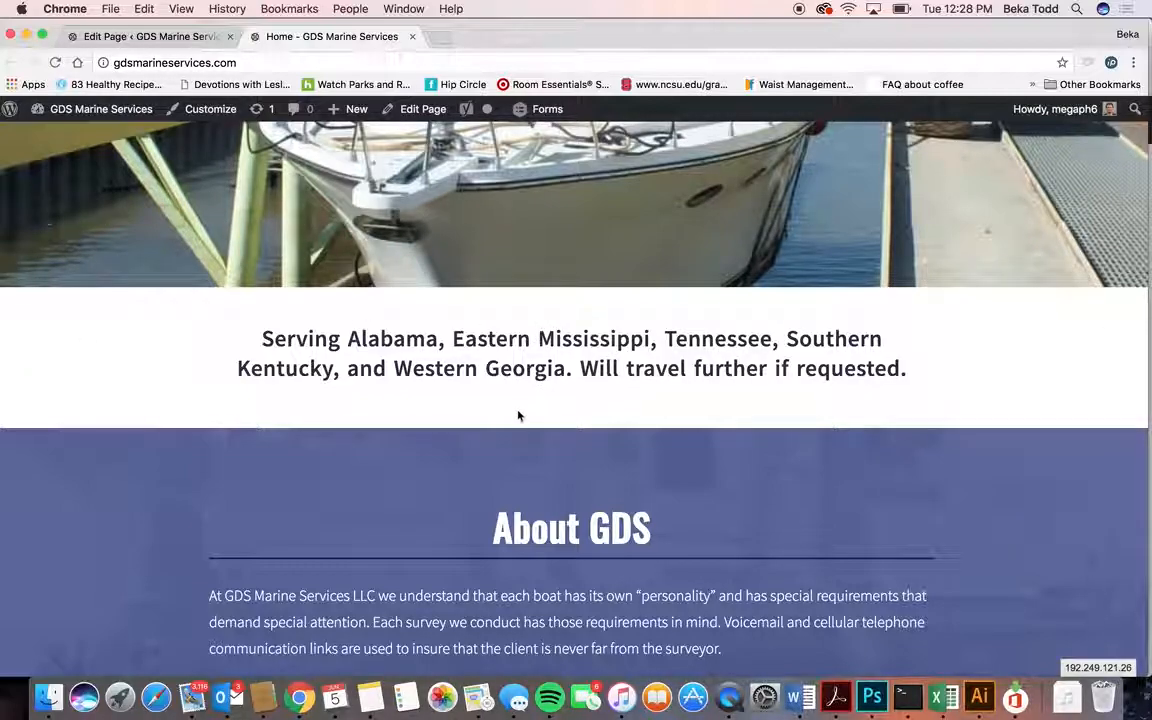
{"action": "left_click", "coordinate": [148, 36]}
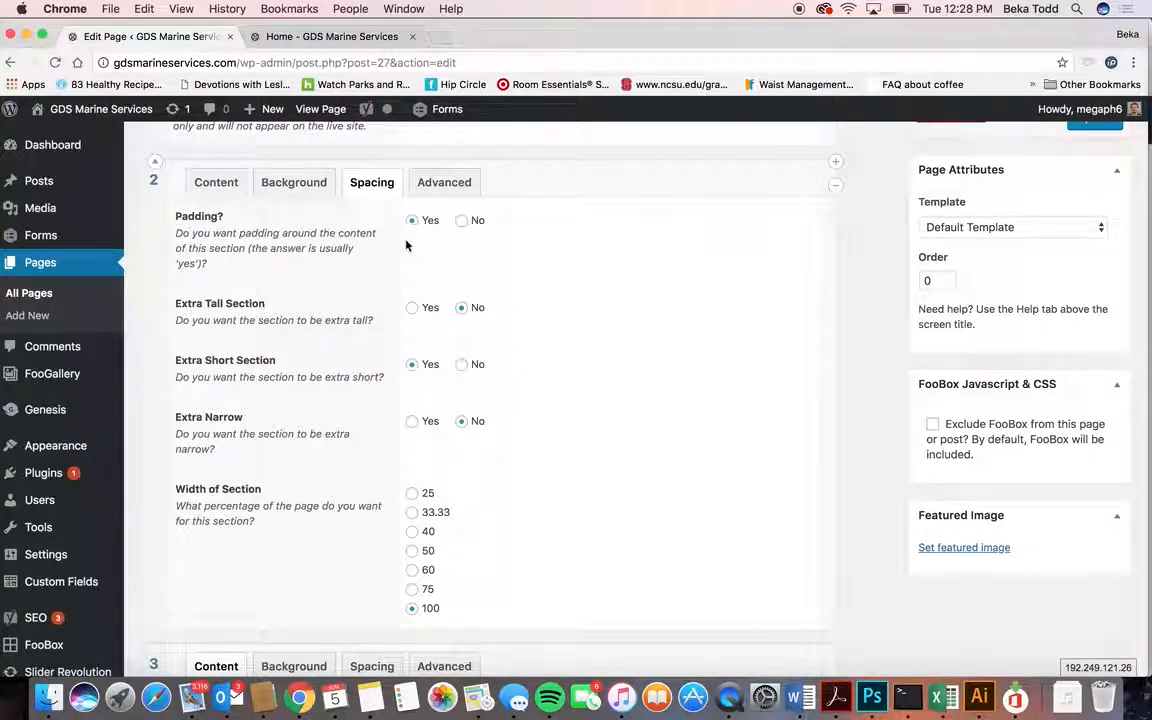
Look over the service area and About GDS bands on the live home page, and open the Service Areas section's advanced settings.
{"action": "left_click", "coordinate": [322, 37]}
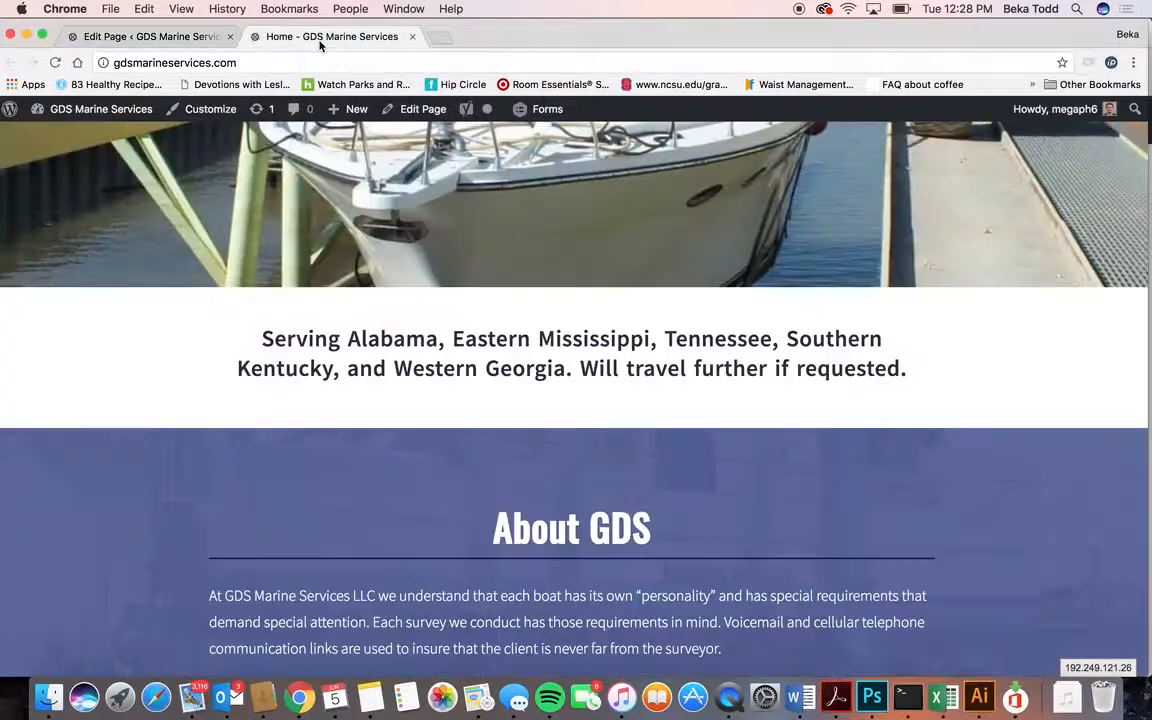
{"action": "scroll", "coordinate": [643, 296], "scroll_direction": "down", "scroll_amount": 5}
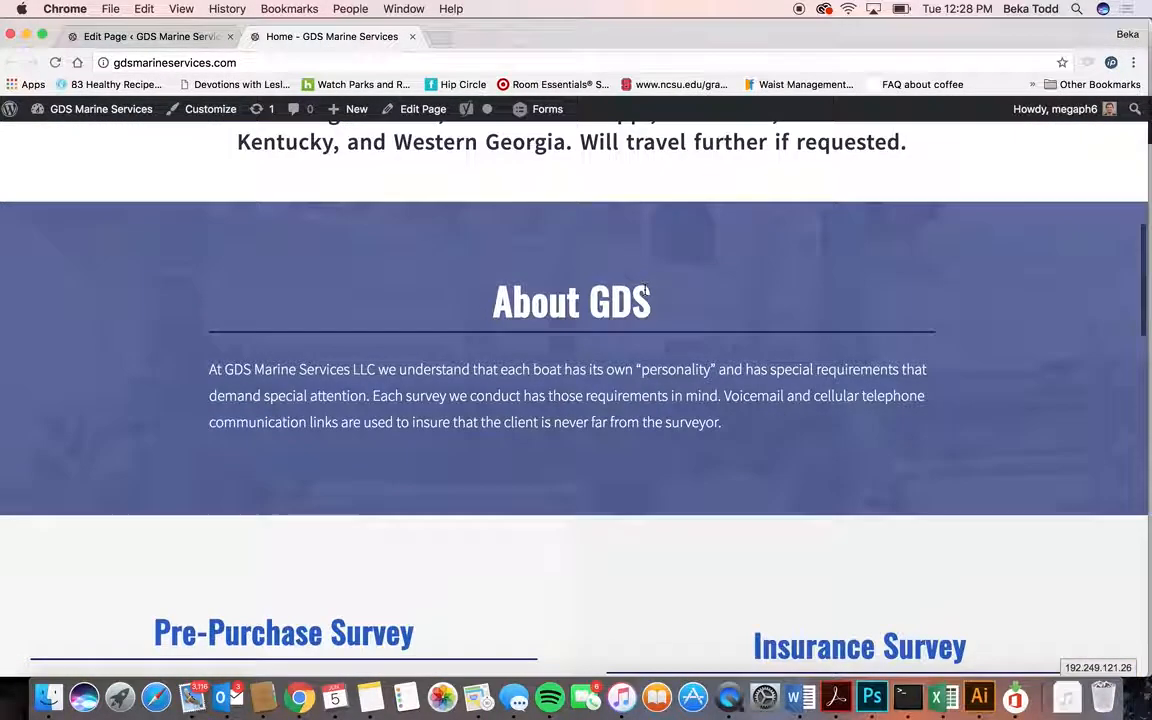
{"action": "scroll", "coordinate": [669, 550], "scroll_direction": "down", "scroll_amount": 5}
{"action": "scroll", "coordinate": [645, 600], "scroll_direction": "up", "scroll_amount": 5}
{"action": "scroll", "coordinate": [645, 600], "scroll_direction": "up", "scroll_amount": 2}
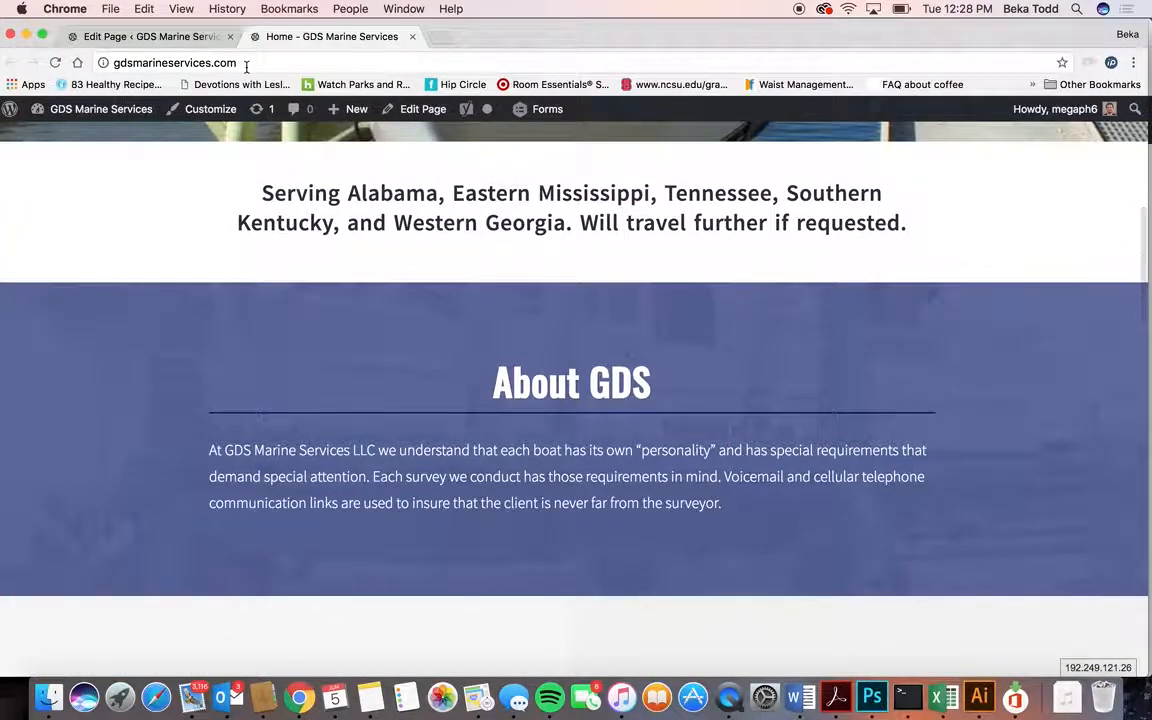
{"action": "left_click", "coordinate": [148, 34]}
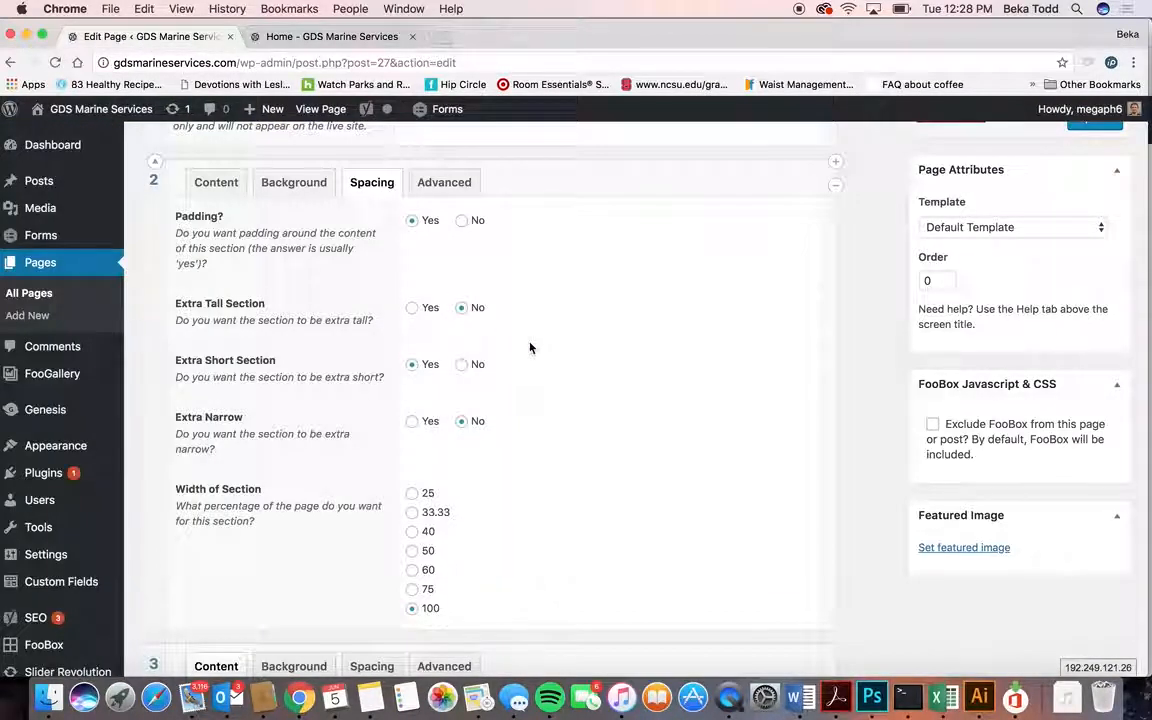
{"action": "left_click", "coordinate": [444, 181]}
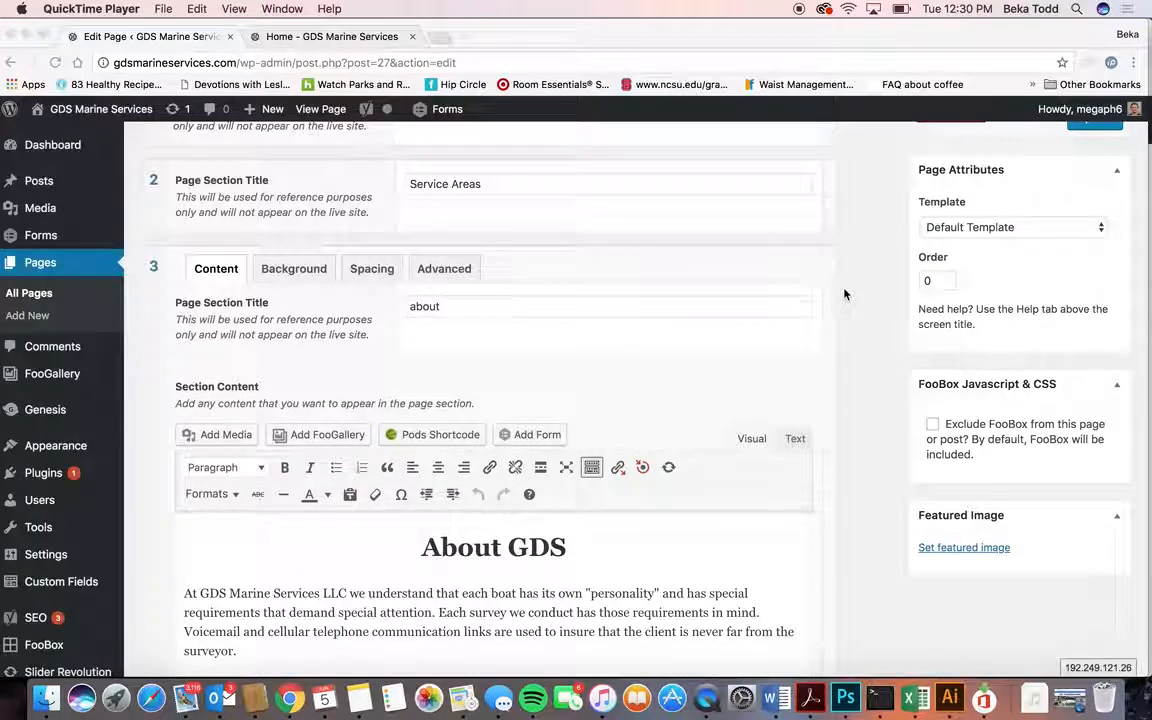
Compare the About GDS band on the live home page with the heading and paragraph in the about section's content.
{"action": "scroll", "coordinate": [555, 360], "scroll_direction": "down", "scroll_amount": 2}
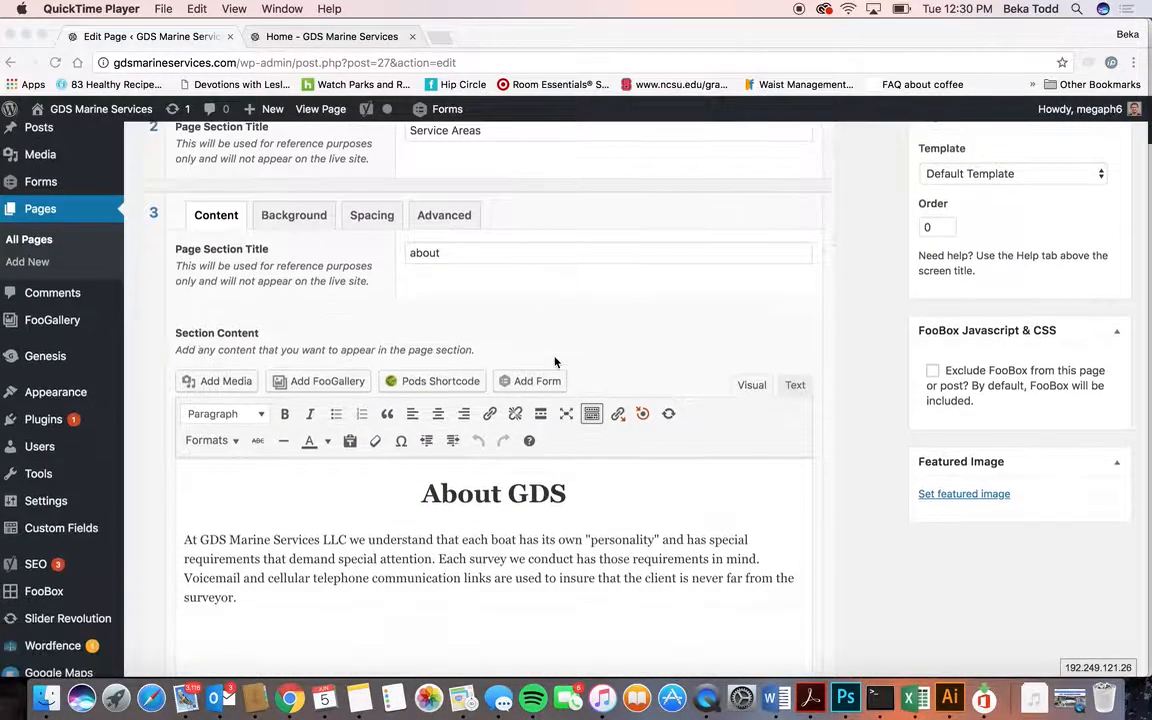
{"action": "left_click", "coordinate": [373, 37]}
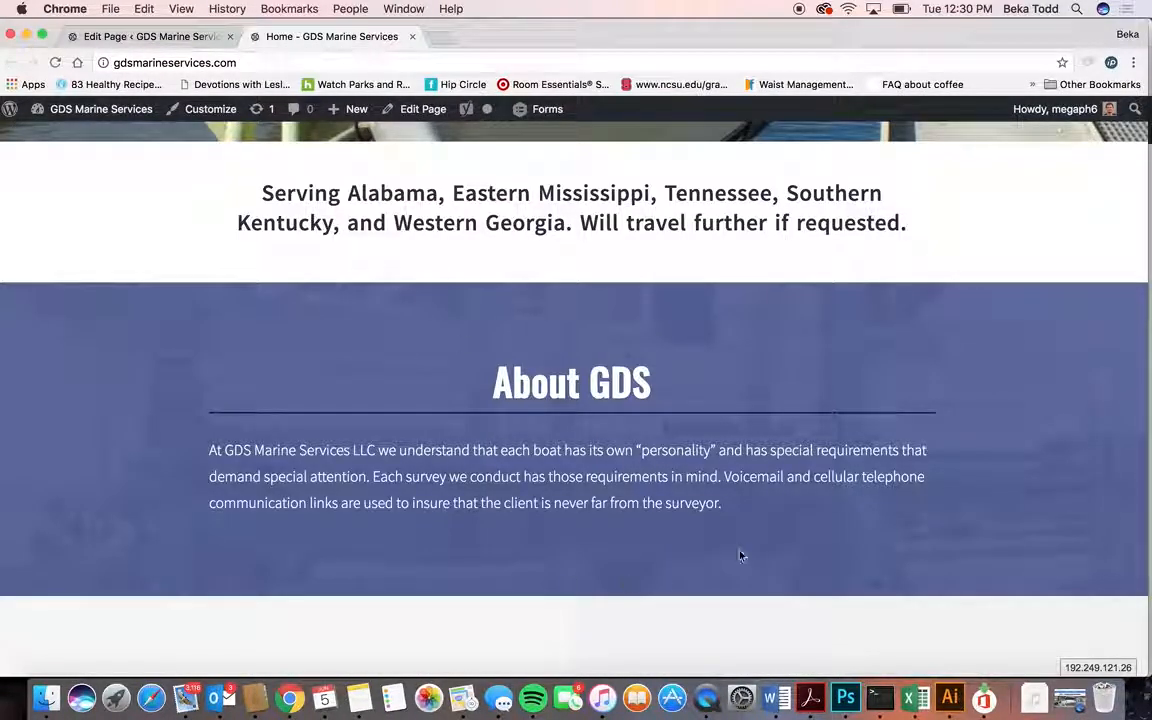
{"action": "left_click", "coordinate": [168, 37]}
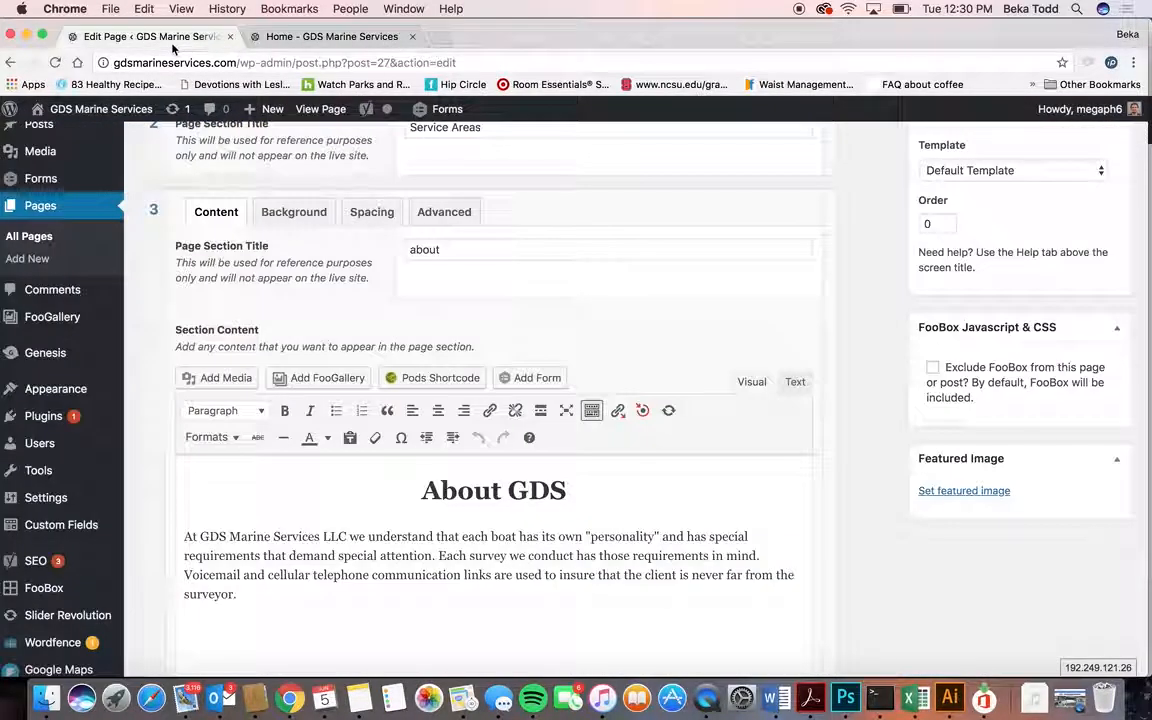
{"action": "scroll", "coordinate": [430, 380], "scroll_direction": "down", "scroll_amount": 1}
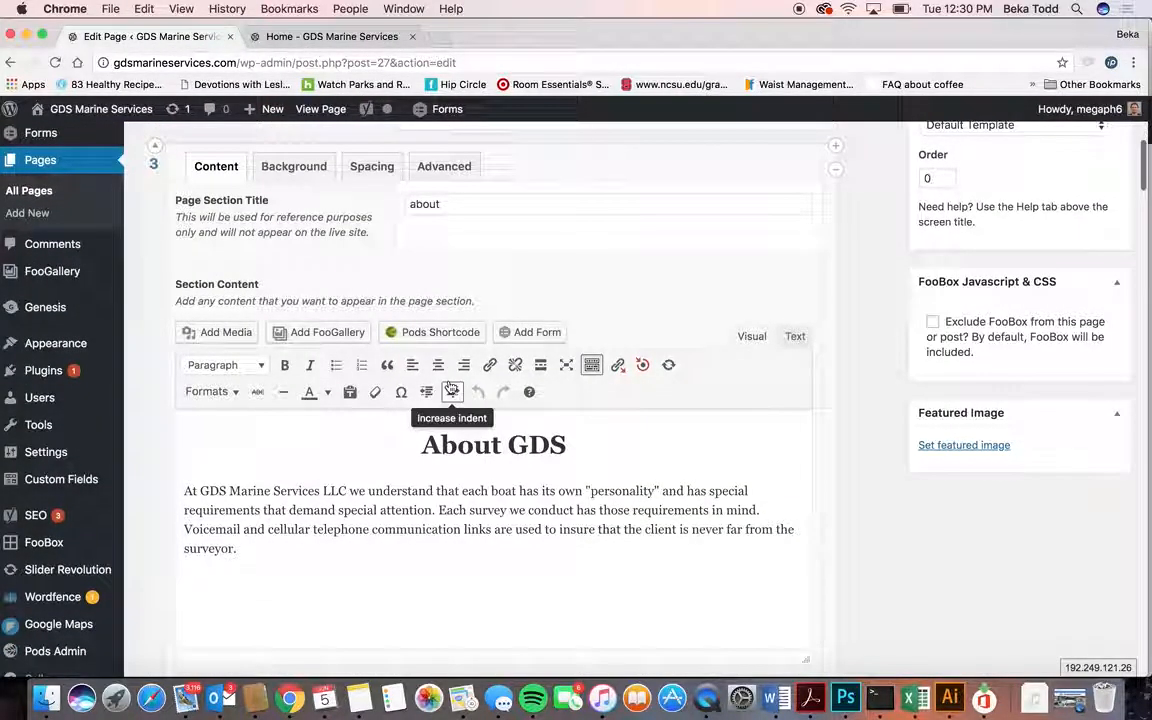
{"action": "left_click", "coordinate": [474, 493]}
{"action": "left_click", "coordinate": [503, 450]}
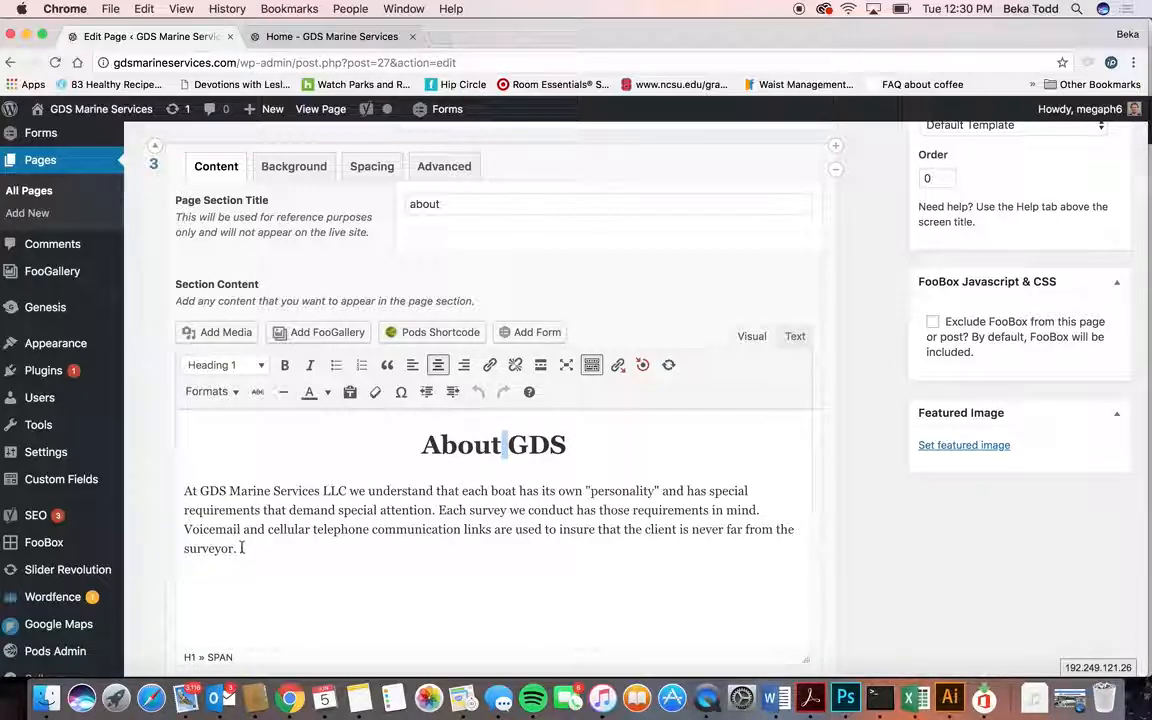
Open link entry for the word "surveyor." in the about section's paragraph and dismiss it without adding a link.
{"action": "left_click_drag", "start_coordinate": [238, 545], "coordinate": [156, 541]}
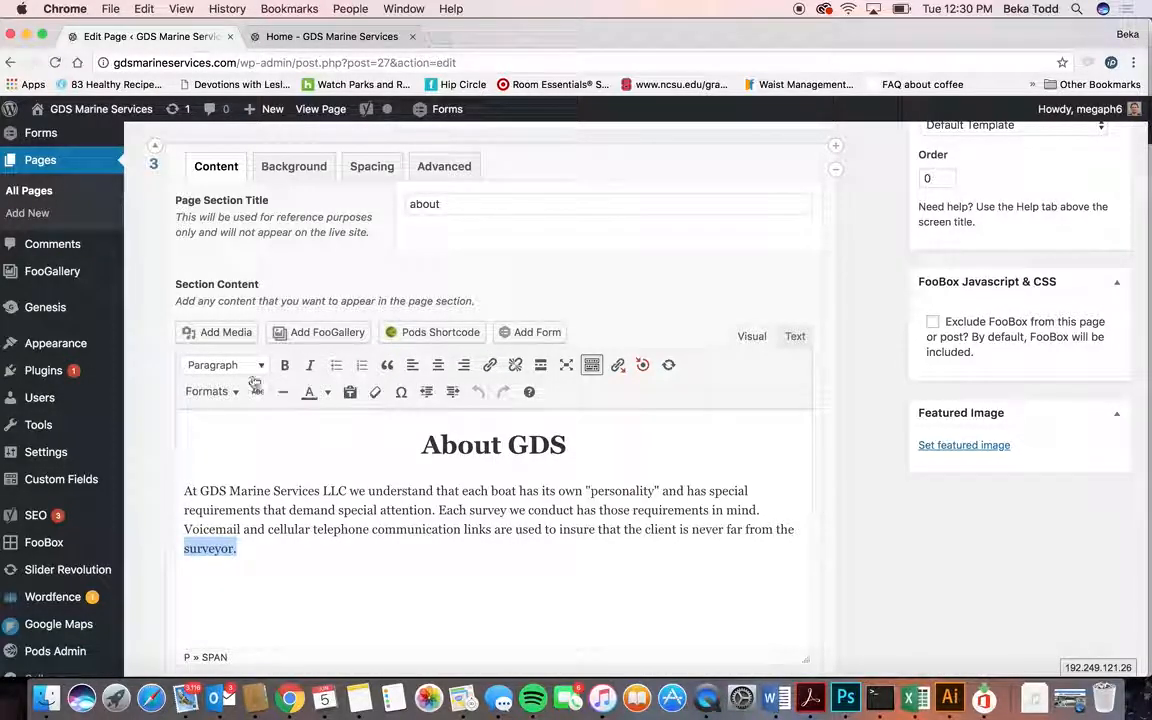
{"action": "left_click", "coordinate": [491, 365]}
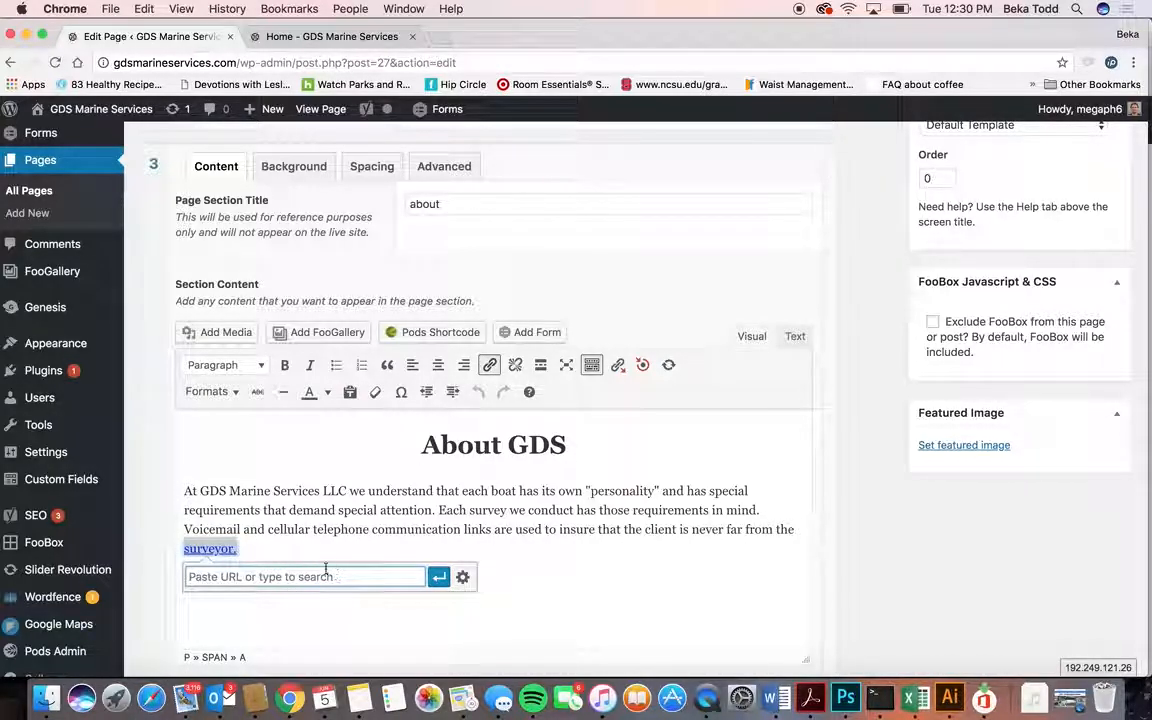
{"action": "left_click", "coordinate": [360, 514]}
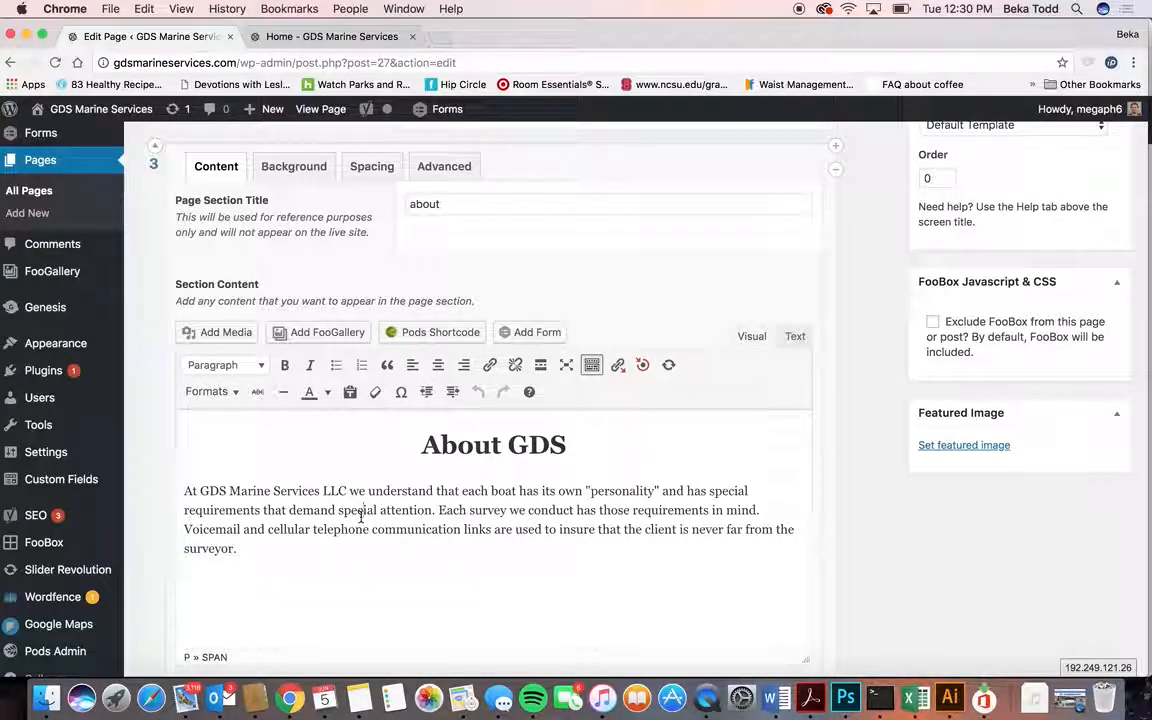
Review the about section's background image, position settings and overlay color, opening and closing its color picker.
{"action": "scroll", "coordinate": [360, 514], "scroll_direction": "down", "scroll_amount": 2}
{"action": "scroll", "coordinate": [361, 516], "scroll_direction": "up", "scroll_amount": 2}
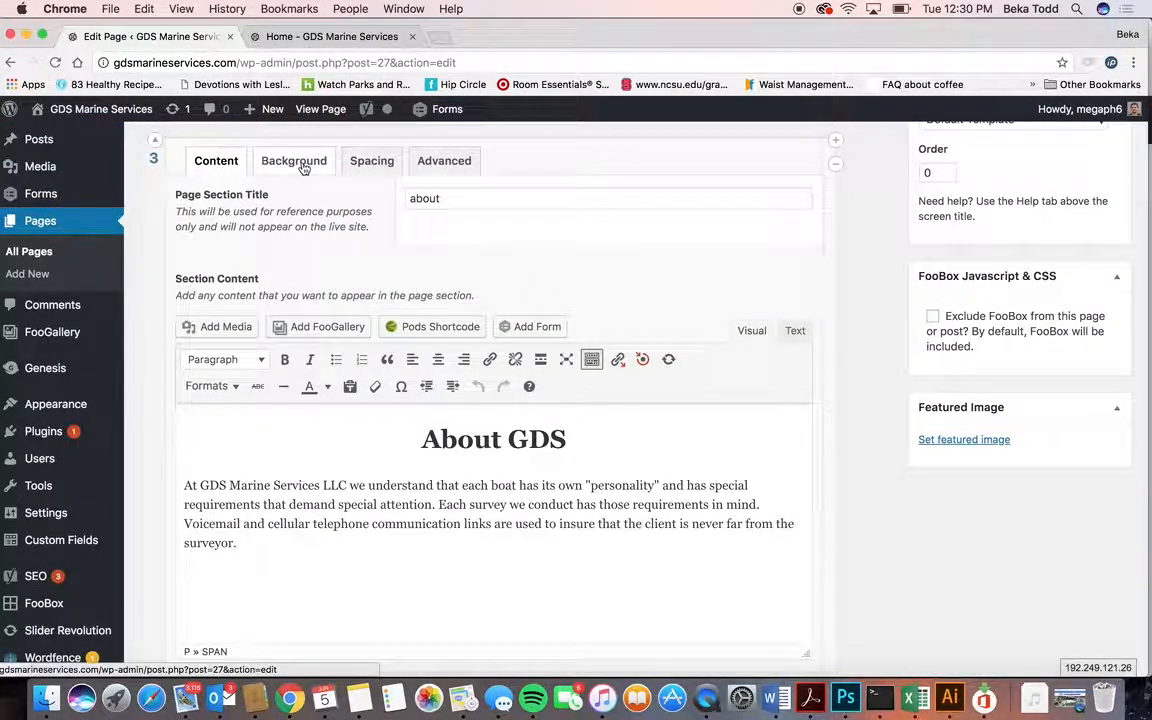
{"action": "left_click", "coordinate": [300, 162]}
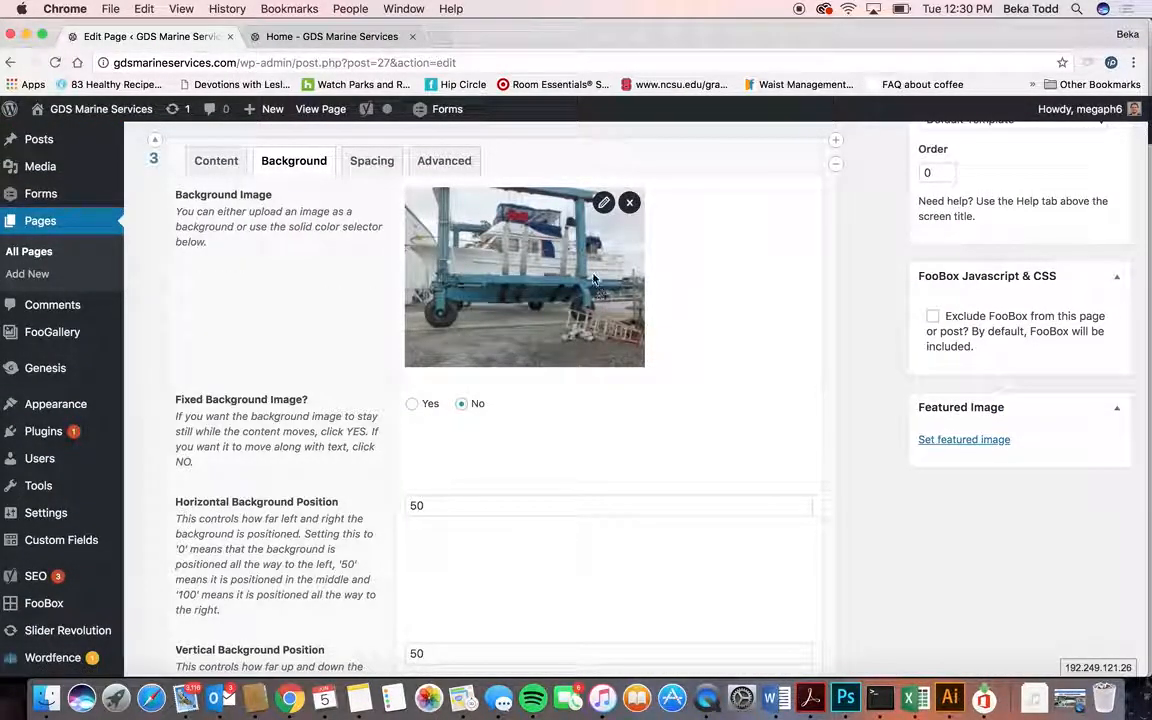
{"action": "scroll", "coordinate": [545, 420], "scroll_direction": "down", "scroll_amount": 5}
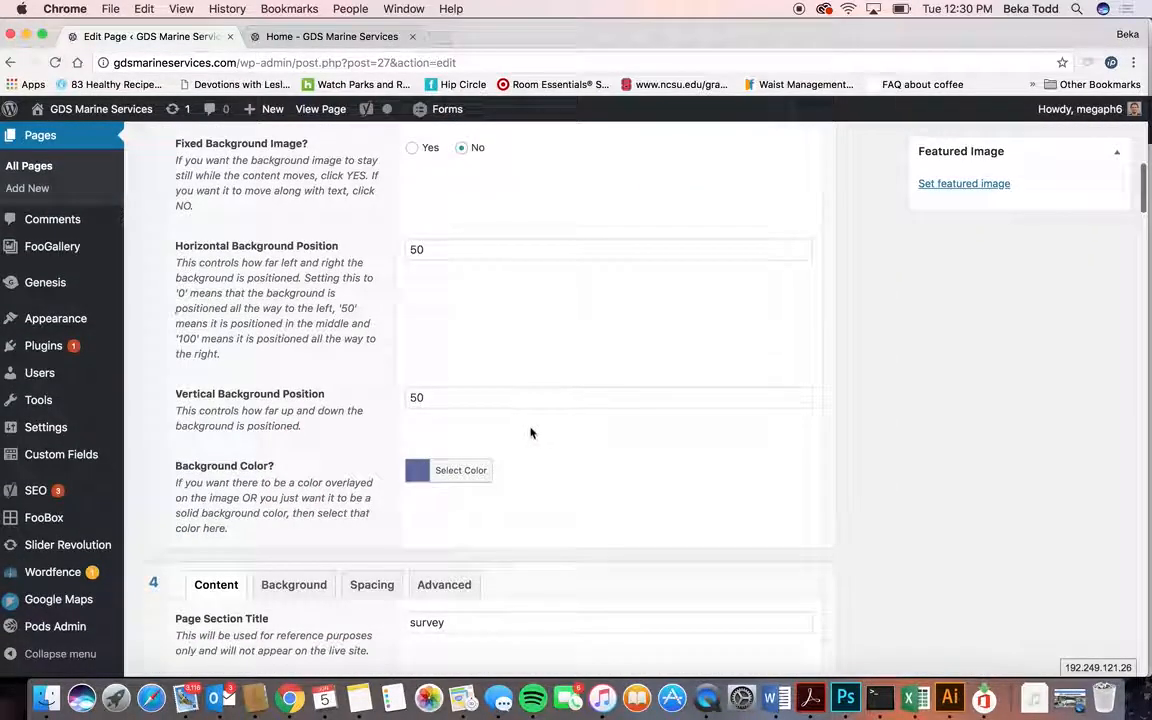
{"action": "left_click", "coordinate": [461, 470]}
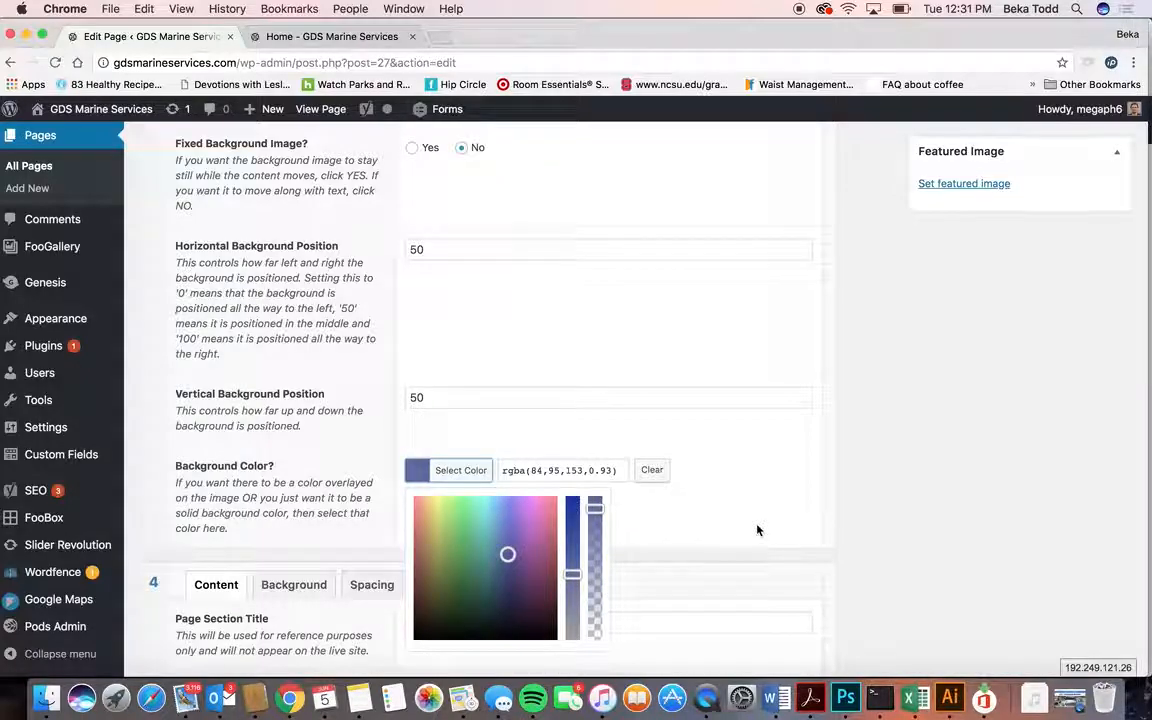
{"action": "left_click", "coordinate": [680, 471]}
Review the about section's spacing, width and advanced settings.
{"action": "scroll", "coordinate": [680, 471], "scroll_direction": "up", "scroll_amount": 8}
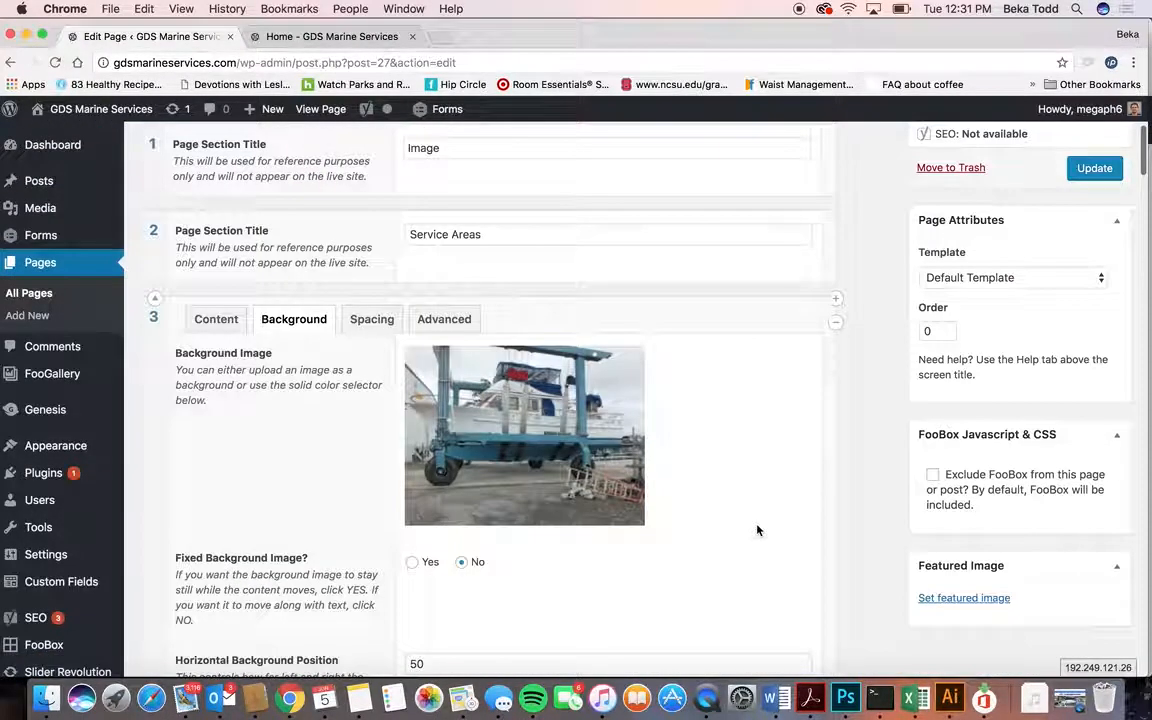
{"action": "left_click", "coordinate": [372, 319]}
{"action": "scroll", "coordinate": [452, 473], "scroll_direction": "down", "scroll_amount": 2}
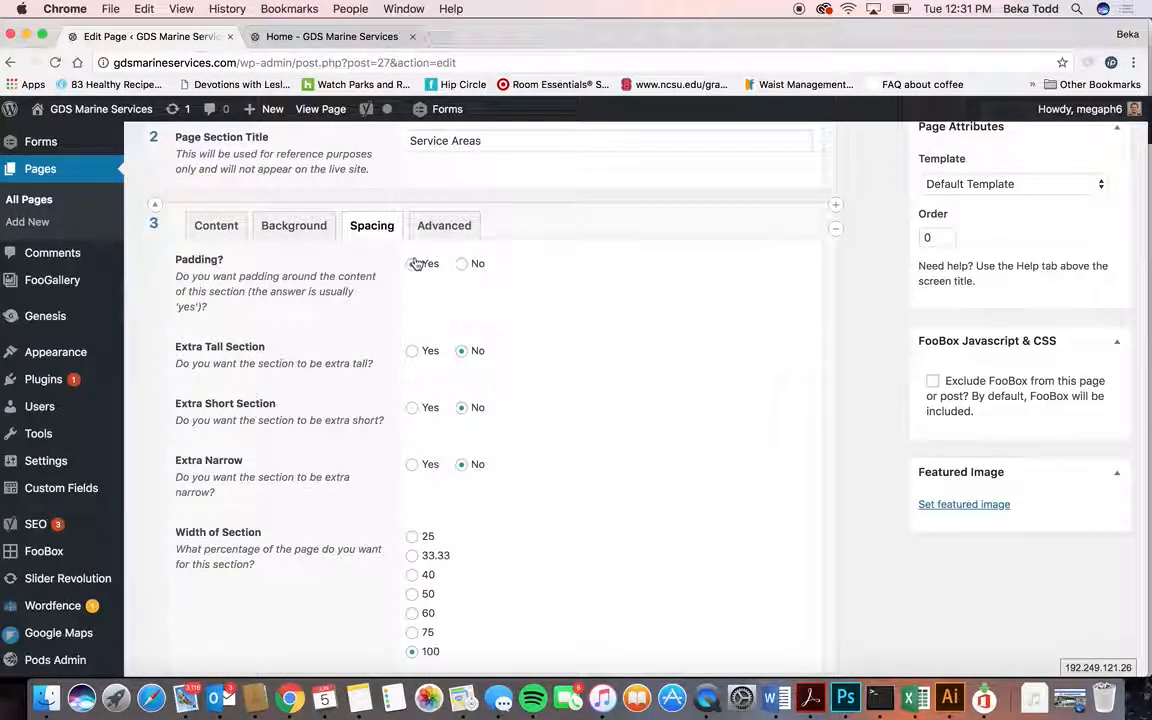
{"action": "scroll", "coordinate": [506, 342], "scroll_direction": "down", "scroll_amount": 3}
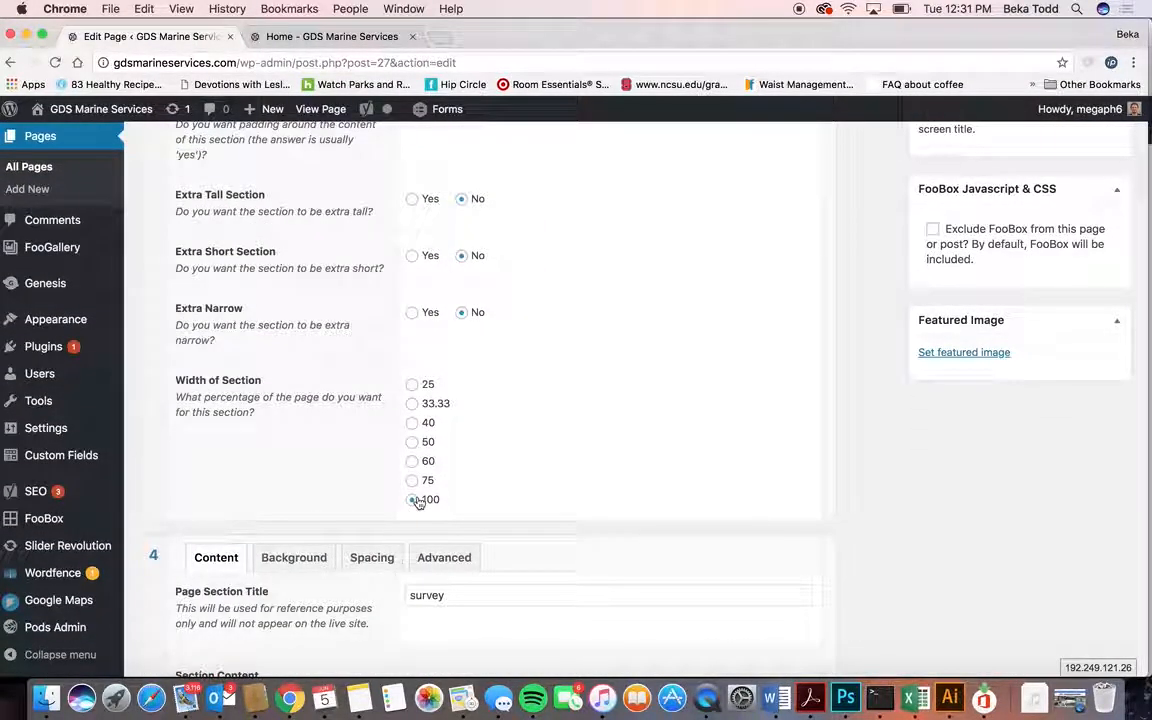
{"action": "scroll", "coordinate": [540, 469], "scroll_direction": "up", "scroll_amount": 5}
{"action": "left_click", "coordinate": [447, 321]}
{"action": "scroll", "coordinate": [589, 373], "scroll_direction": "down", "scroll_amount": 5}
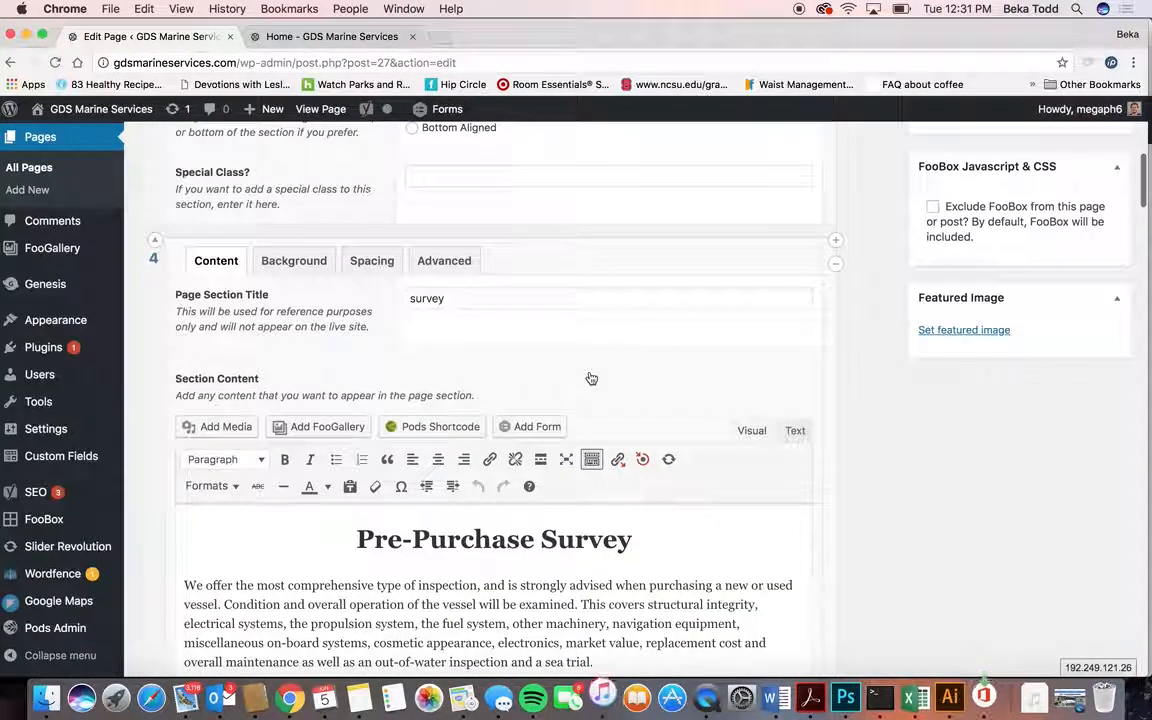
Compare the survey blocks on the live home page with the survey section's Pre-Purchase Survey heading and paragraph in the editor.
{"action": "scroll", "coordinate": [589, 372], "scroll_direction": "down", "scroll_amount": 4}
{"action": "key", "text": "ctrl+Tab"}
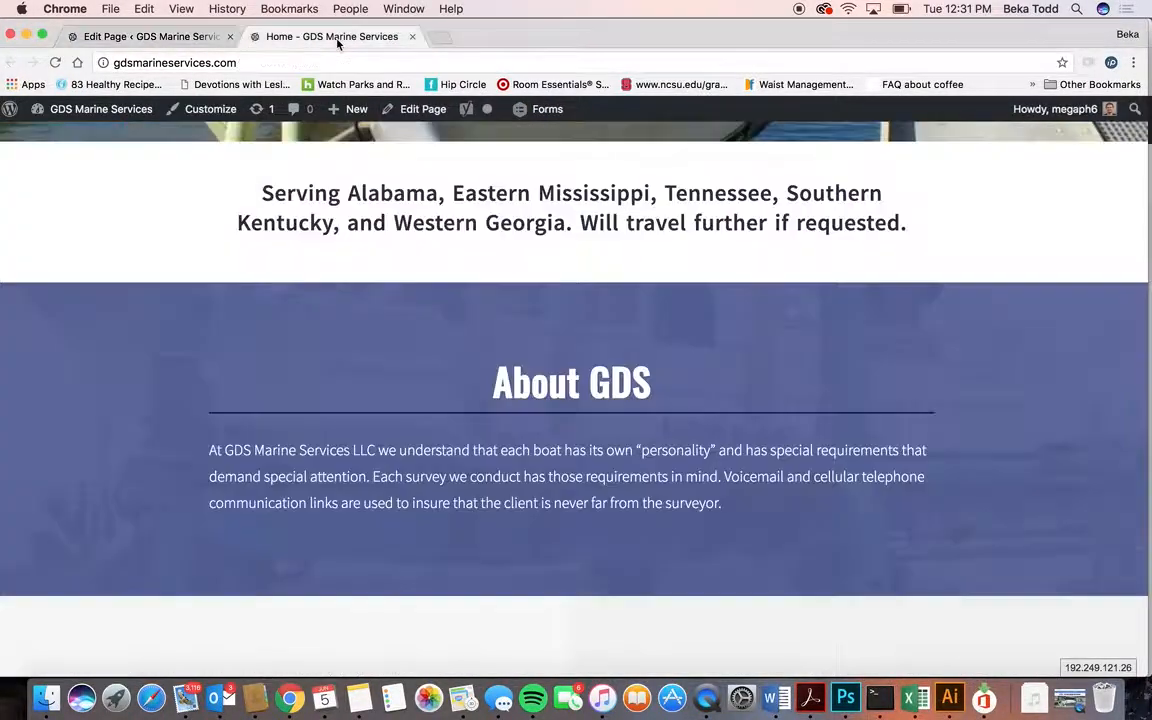
{"action": "scroll", "coordinate": [606, 366], "scroll_direction": "down", "scroll_amount": 5}
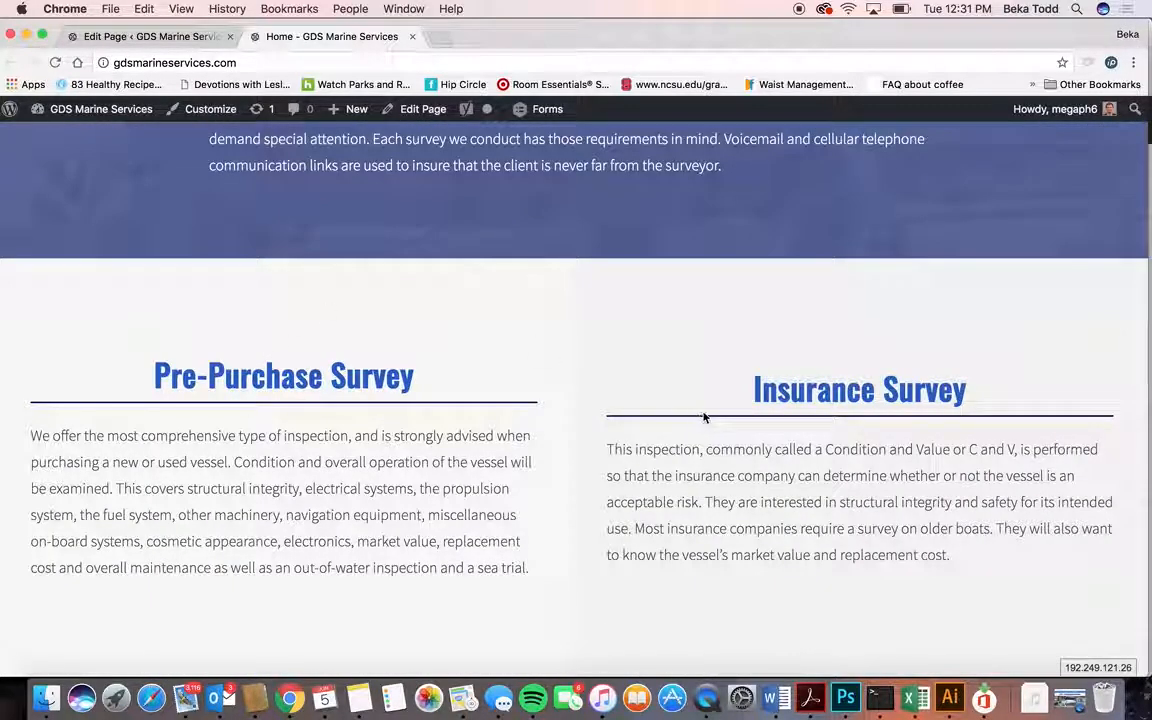
{"action": "scroll", "coordinate": [897, 422], "scroll_direction": "down", "scroll_amount": 5}
{"action": "scroll", "coordinate": [898, 418], "scroll_direction": "up", "scroll_amount": 3}
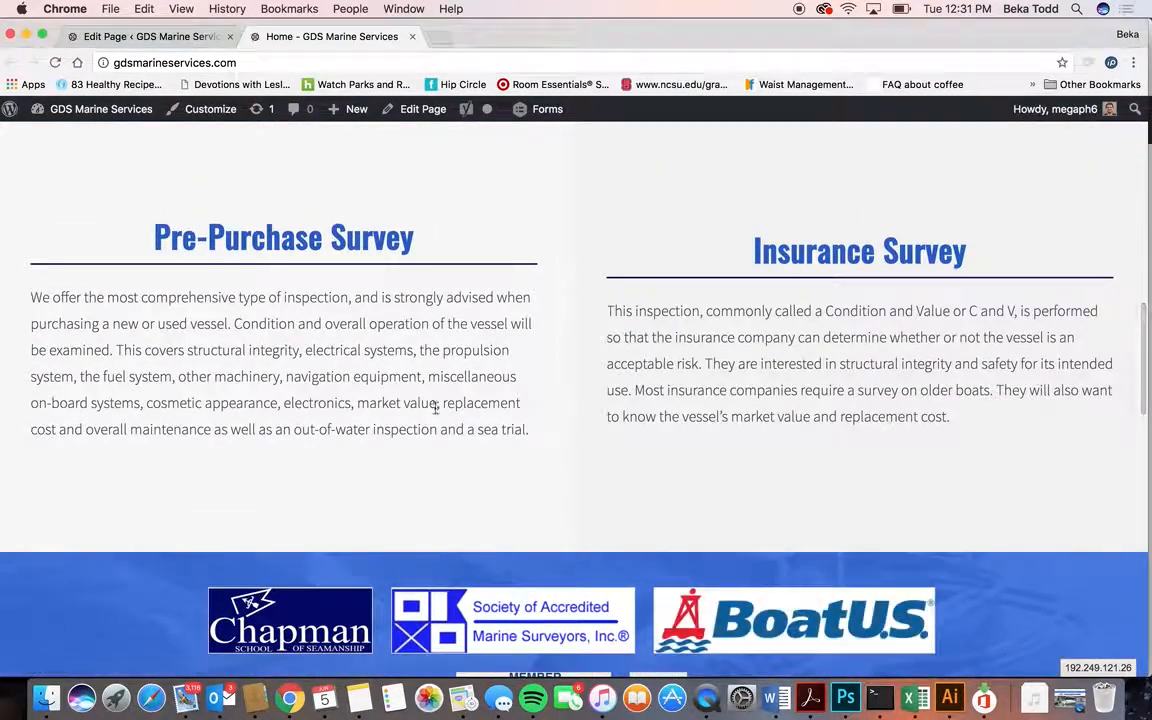
{"action": "left_click", "coordinate": [170, 37]}
{"action": "triple_click", "coordinate": [518, 400]}
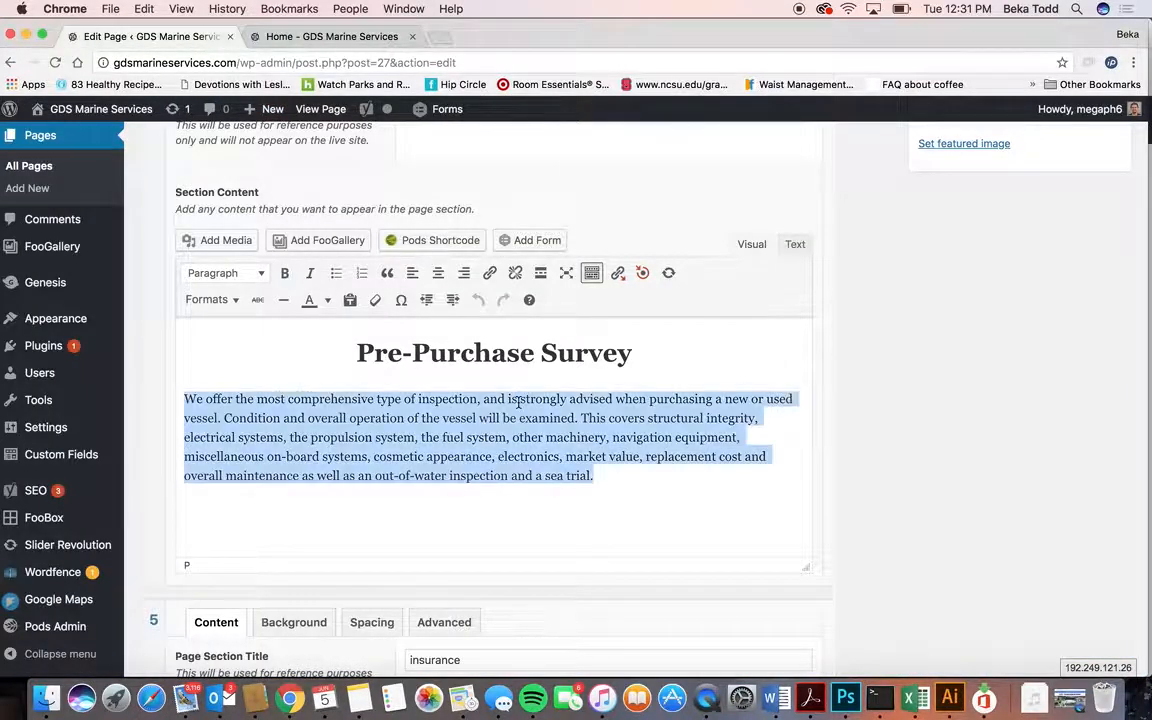
{"action": "left_click", "coordinate": [508, 348]}
Review the Pre-Purchase Survey section's background image, position and color settings, opening and closing the color picker to inspect its hex code.
{"action": "scroll", "coordinate": [510, 365], "scroll_direction": "up", "scroll_amount": 2}
{"action": "left_click", "coordinate": [296, 157]}
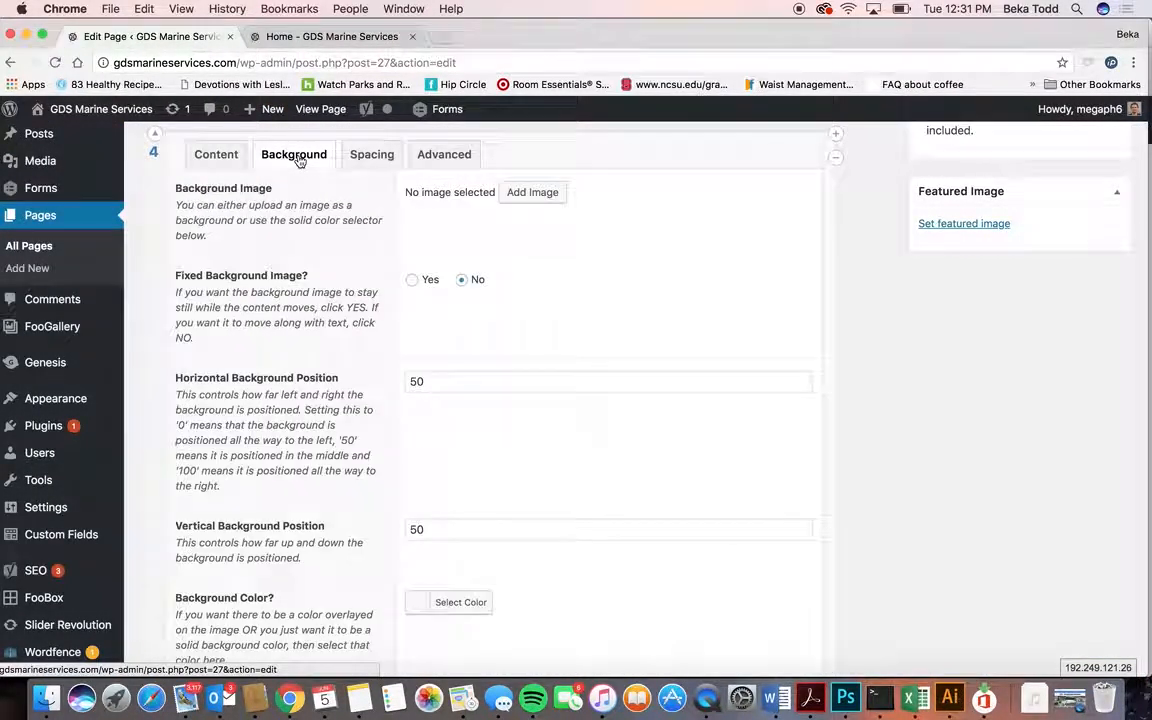
{"action": "scroll", "coordinate": [481, 372], "scroll_direction": "down", "scroll_amount": 3}
{"action": "left_click", "coordinate": [477, 483]}
{"action": "left_click", "coordinate": [526, 475]}
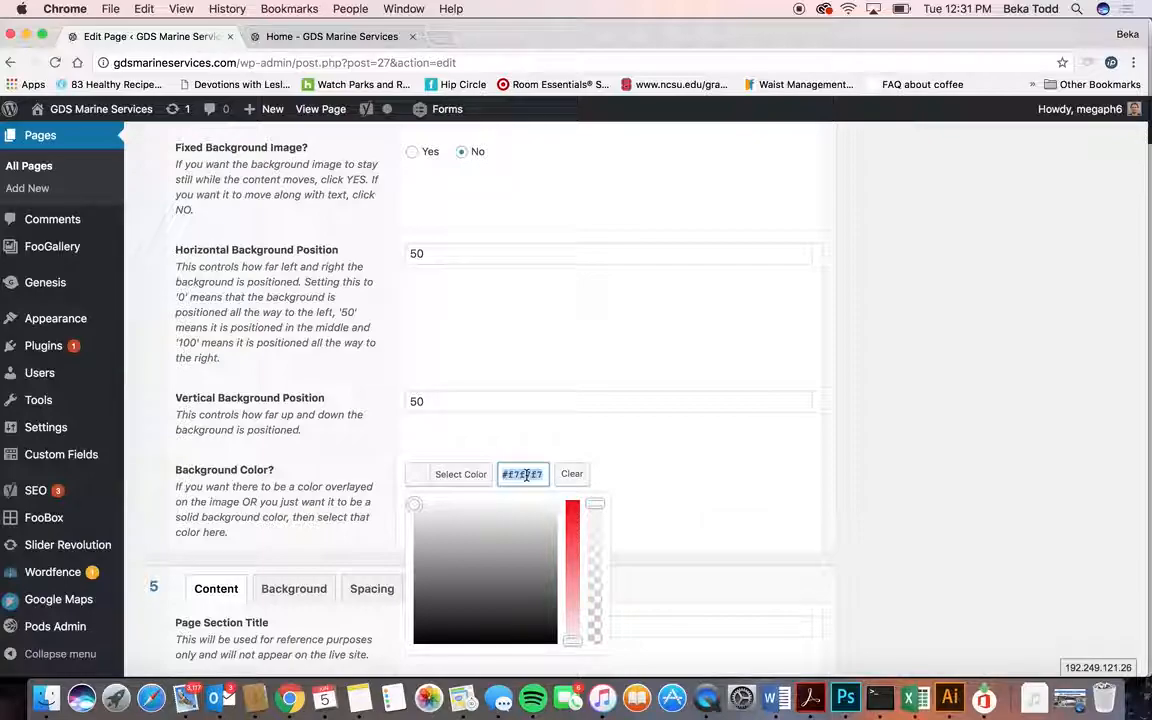
{"action": "left_click", "coordinate": [566, 377]}
Review the Pre-Purchase Survey section's padding, width and height settings.
{"action": "scroll", "coordinate": [566, 376], "scroll_direction": "up", "scroll_amount": 3}
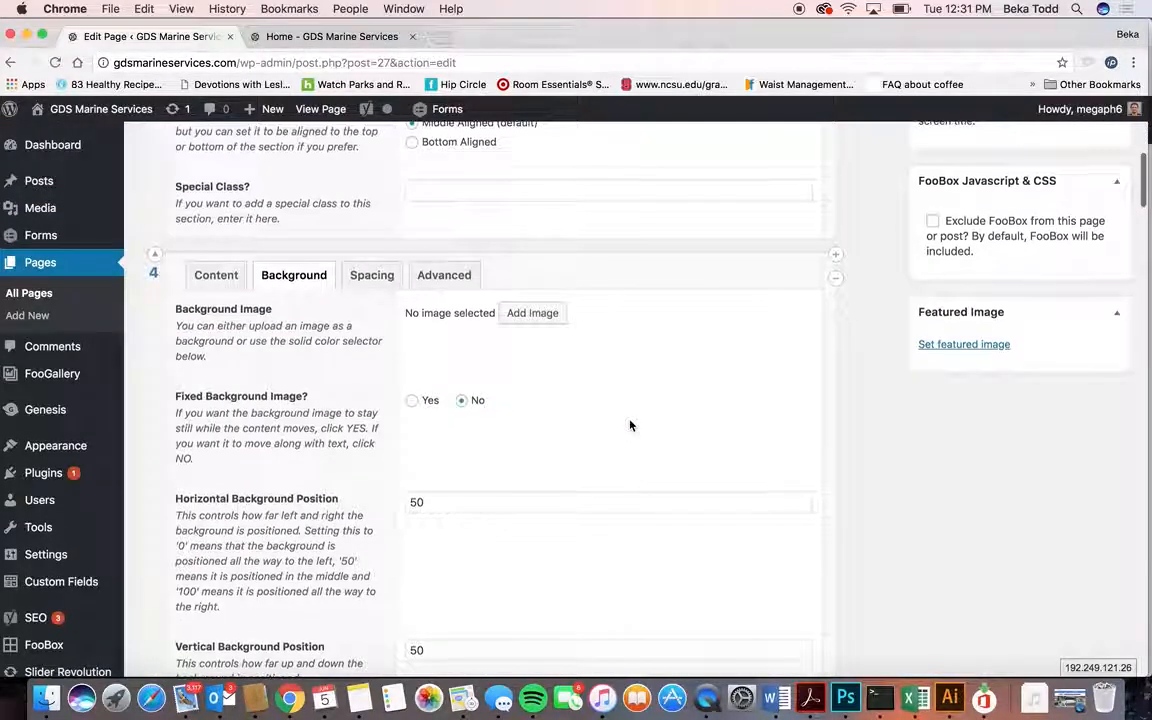
{"action": "left_click", "coordinate": [357, 276]}
{"action": "scroll", "coordinate": [506, 430], "scroll_direction": "down", "scroll_amount": 3}
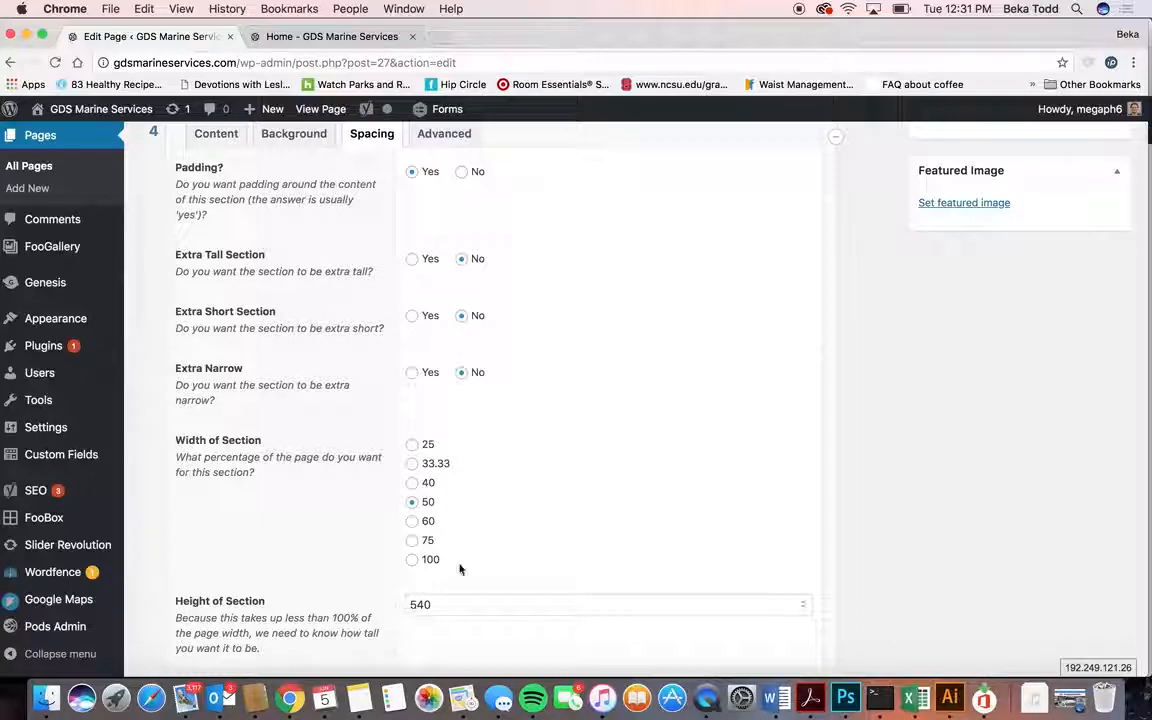
{"action": "scroll", "coordinate": [532, 527], "scroll_direction": "up", "scroll_amount": 3}
Compare the insurance section's heading and paragraph in the editor with the Insurance Survey block on the live home page.
{"action": "scroll", "coordinate": [534, 527], "scroll_direction": "down", "scroll_amount": 10}
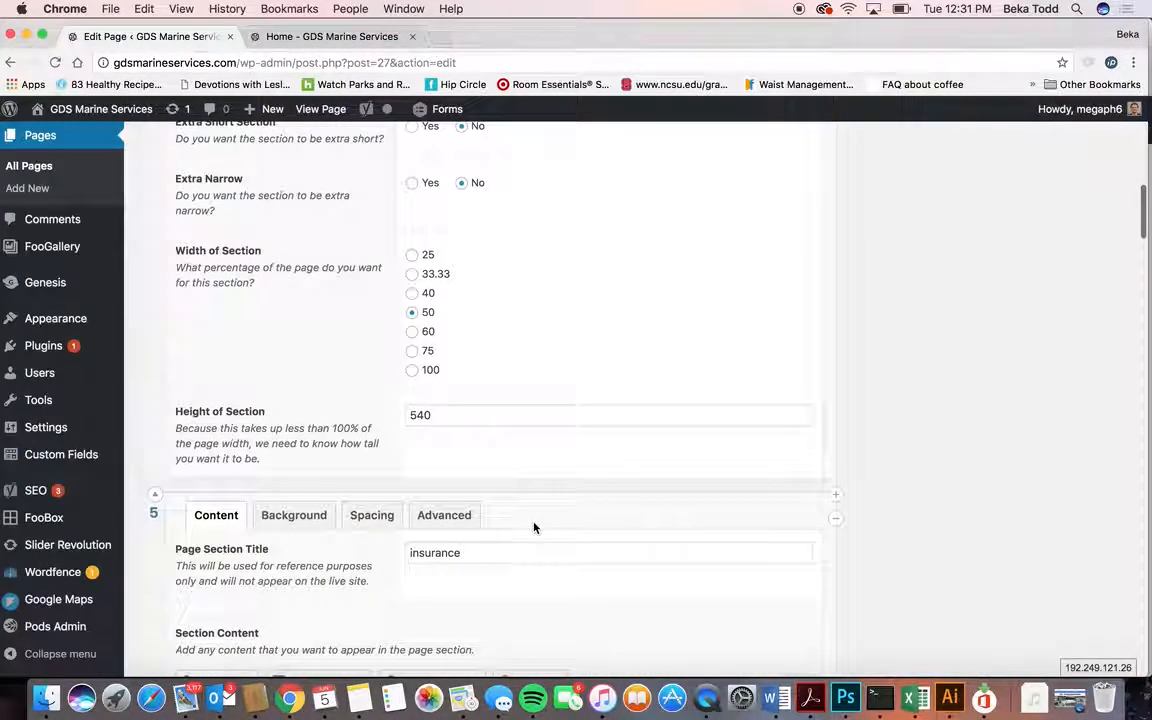
{"action": "scroll", "coordinate": [533, 515], "scroll_direction": "down", "scroll_amount": 4}
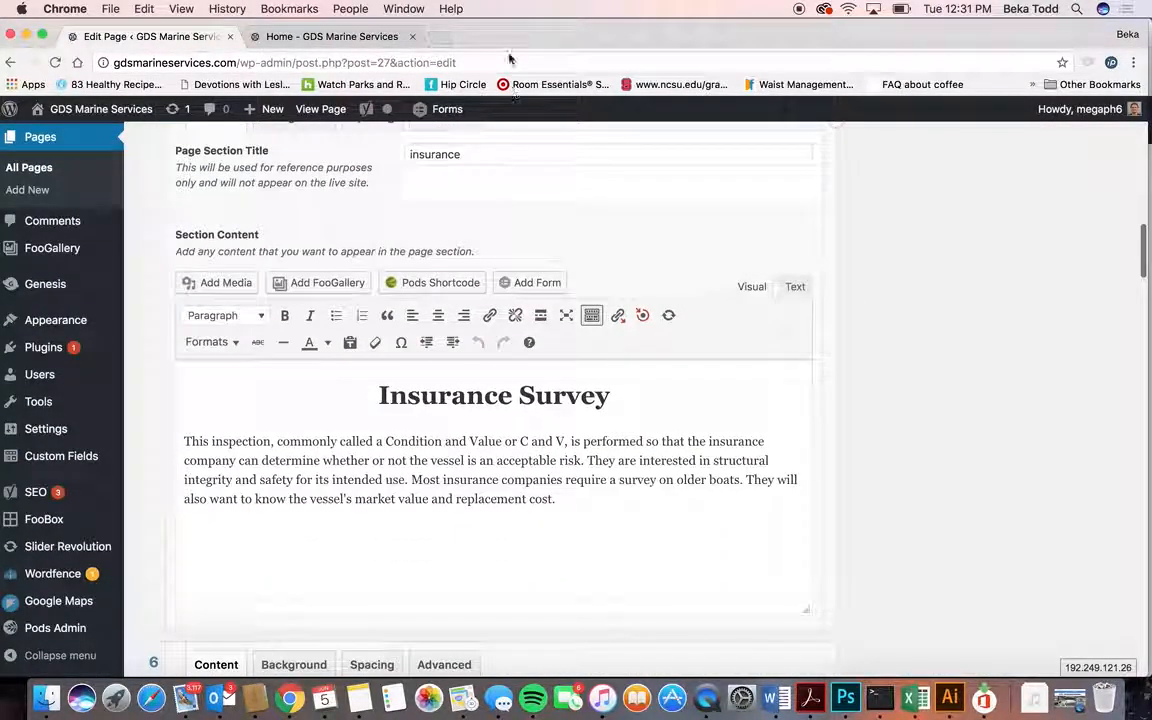
{"action": "left_click", "coordinate": [325, 36]}
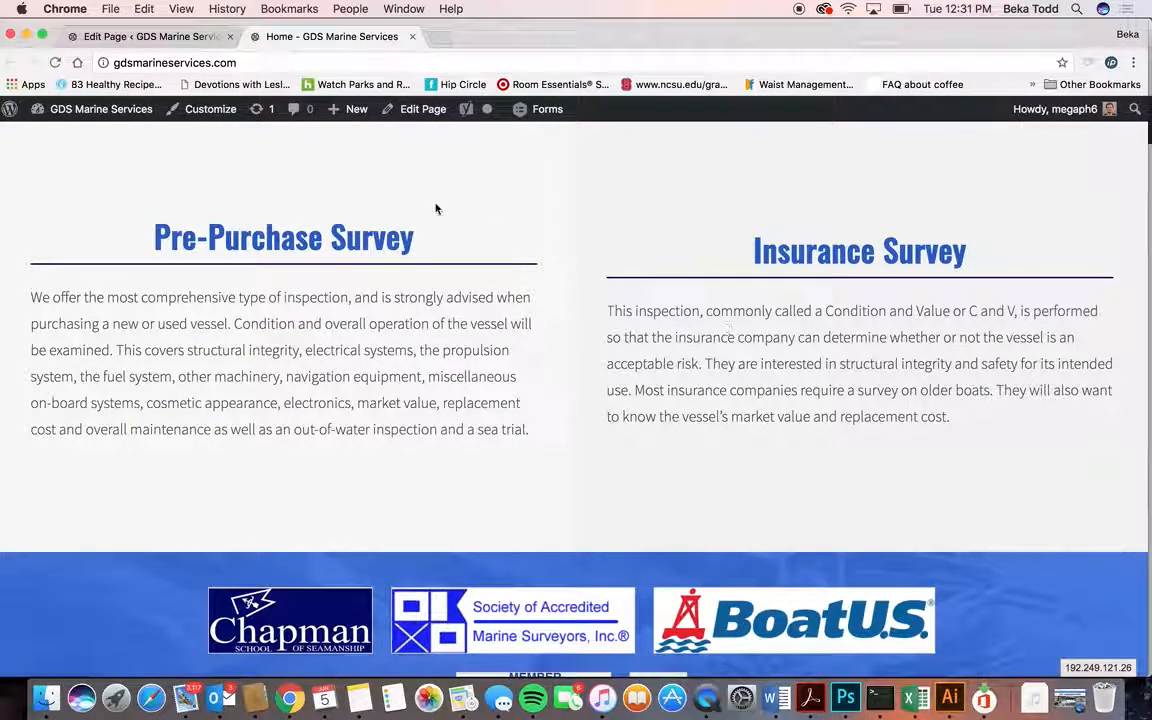
{"action": "left_click", "coordinate": [160, 37]}
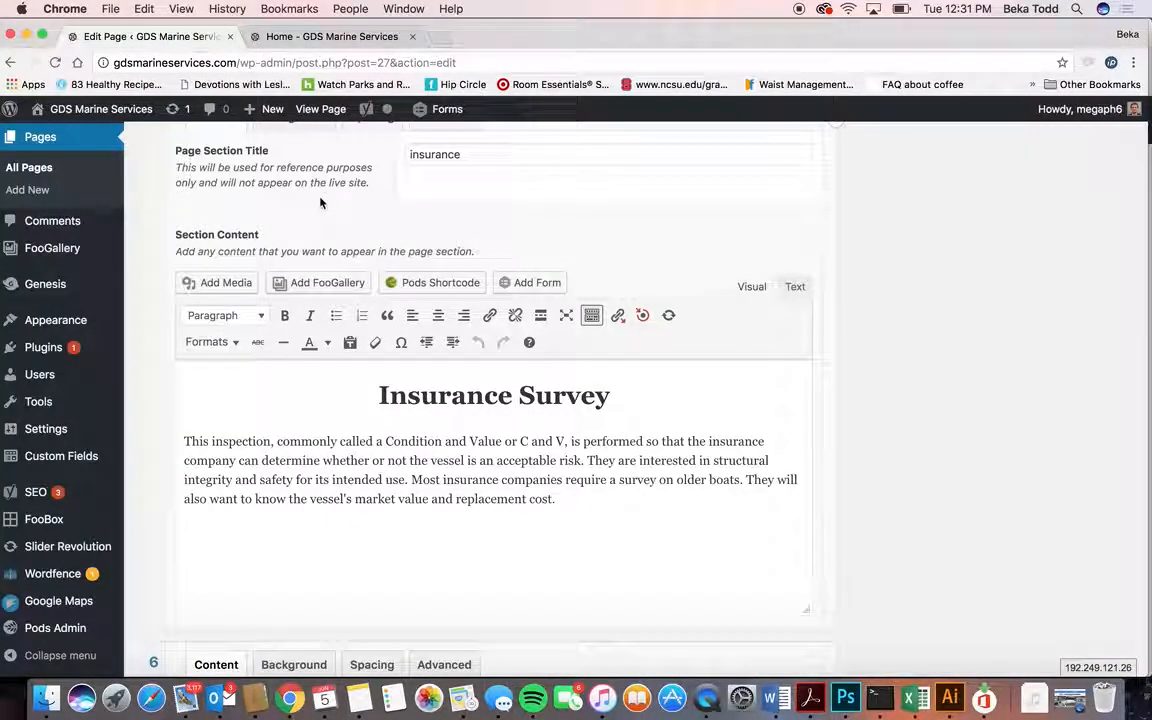
Review the insurance section's spacing and background settings, opening and closing its background color picker.
{"action": "scroll", "coordinate": [322, 195], "scroll_direction": "up", "scroll_amount": 1}
{"action": "left_click", "coordinate": [360, 164]}
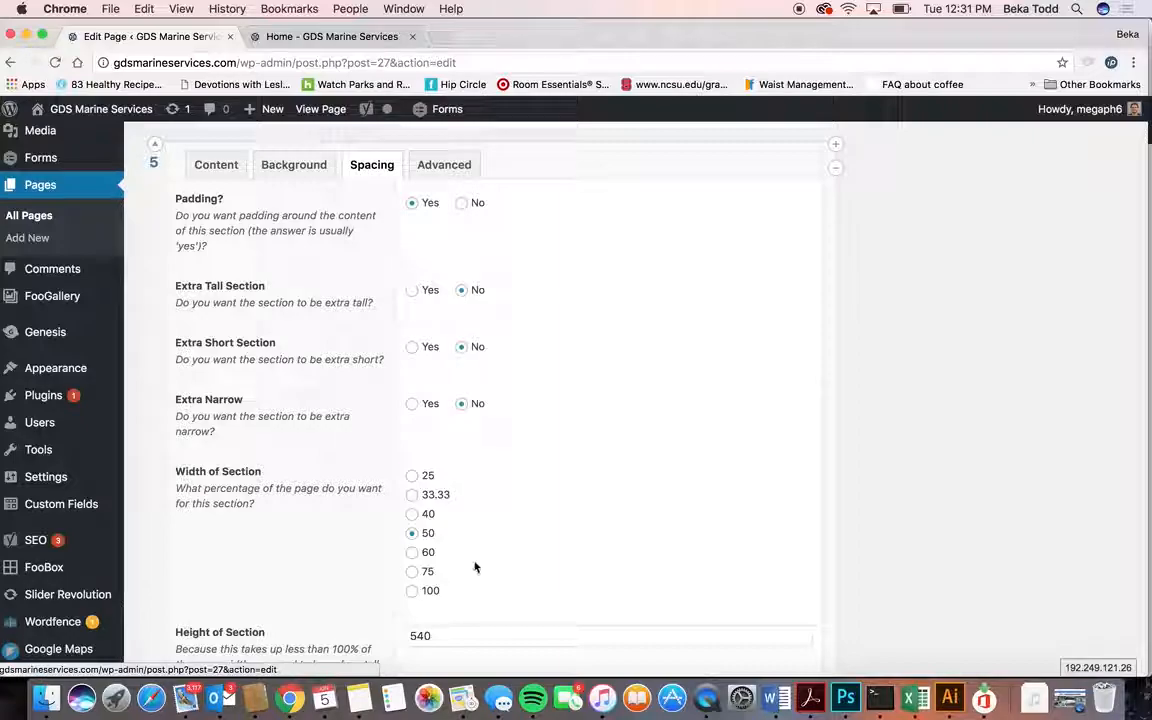
{"action": "left_click", "coordinate": [293, 164]}
{"action": "scroll", "coordinate": [478, 440], "scroll_direction": "down", "scroll_amount": 3}
{"action": "left_click", "coordinate": [477, 465]}
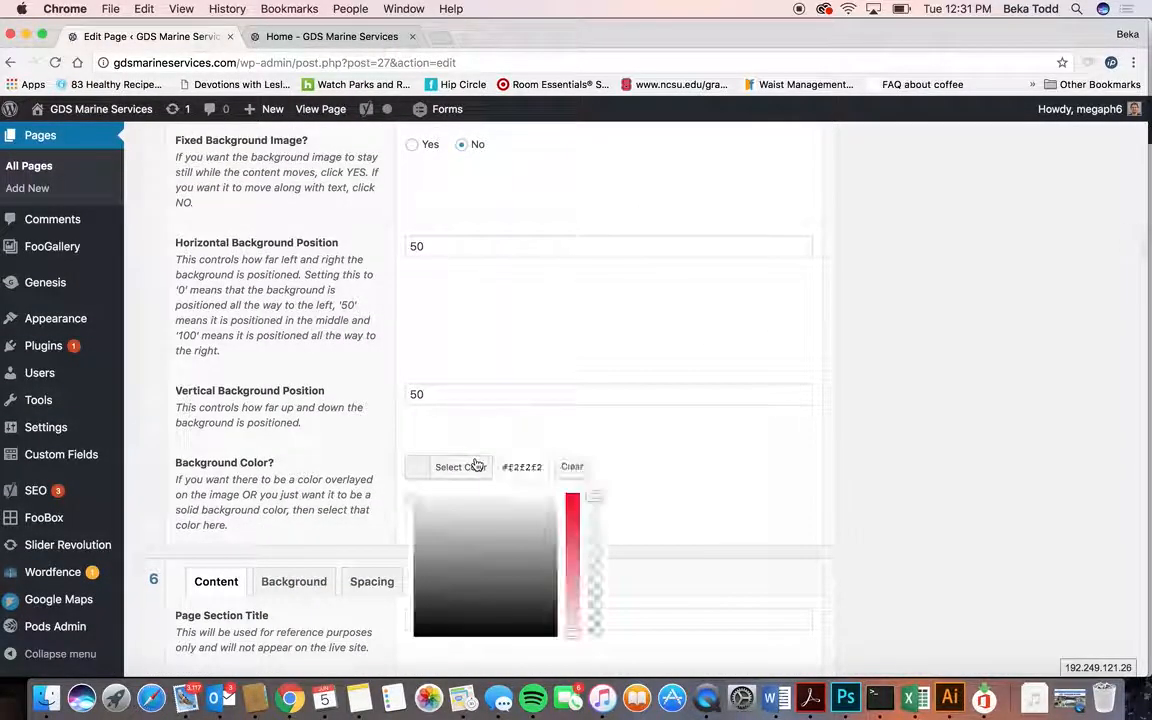
{"action": "left_click", "coordinate": [660, 345]}
Examine the survey blocks' shading, the certification logos and the inspection blocks on the live home page.
{"action": "key", "text": "ctrl+Tab"}
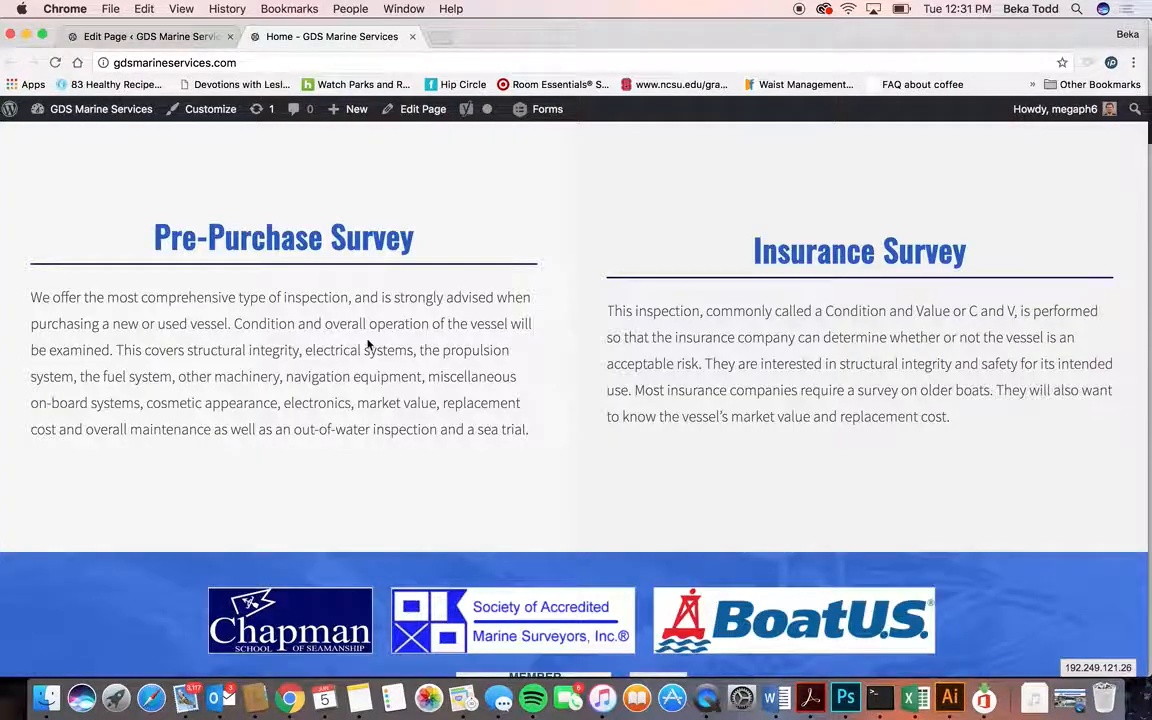
{"action": "scroll", "coordinate": [368, 344], "scroll_direction": "up", "scroll_amount": 3}
{"action": "scroll", "coordinate": [368, 342], "scroll_direction": "down", "scroll_amount": 3}
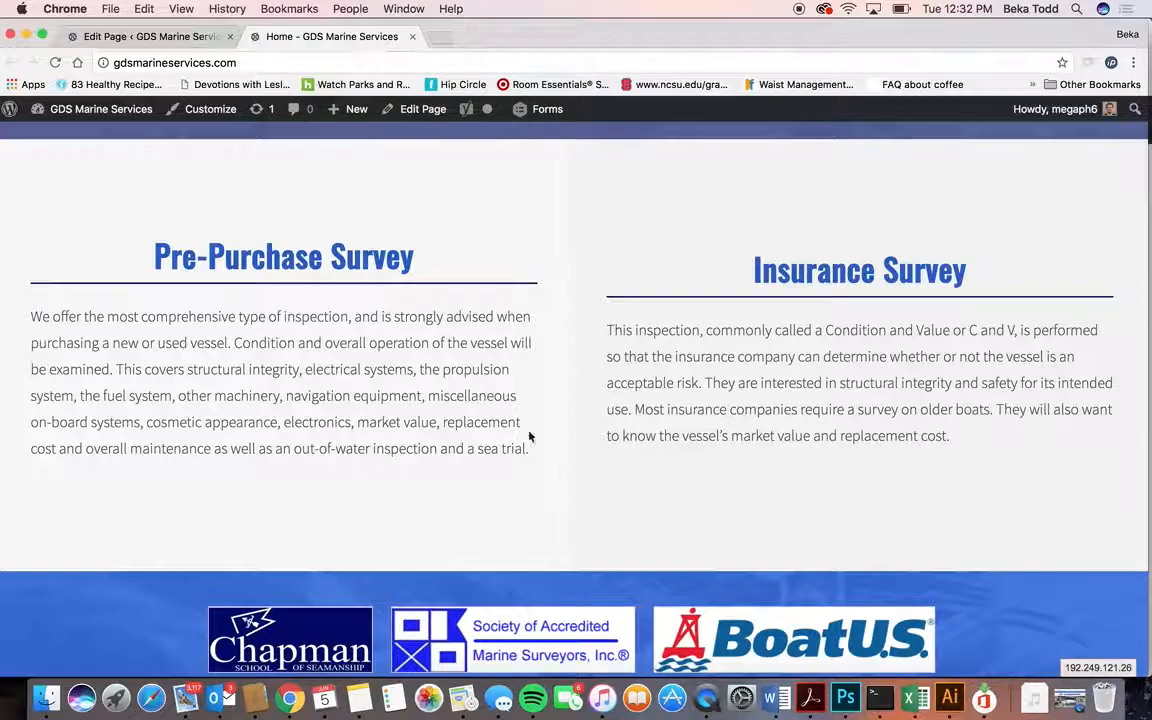
{"action": "scroll", "coordinate": [530, 380], "scroll_direction": "down", "scroll_amount": 5}
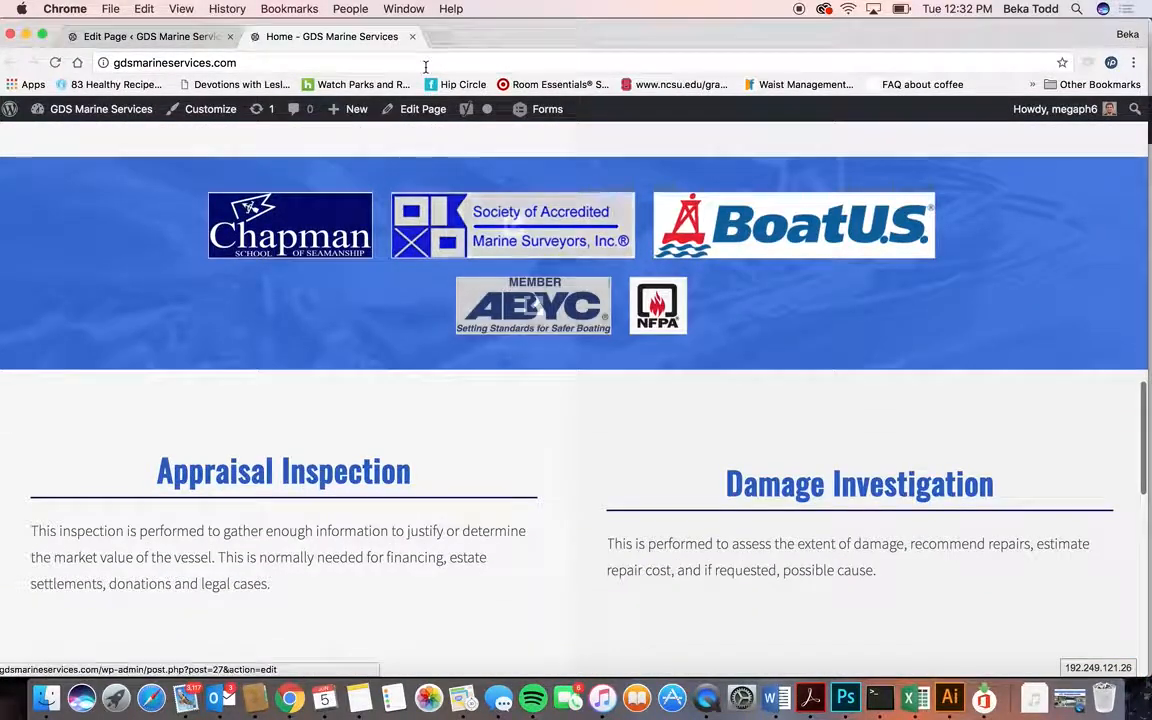
{"action": "scroll", "coordinate": [442, 404], "scroll_direction": "down", "scroll_amount": 3}
{"action": "scroll", "coordinate": [442, 404], "scroll_direction": "up", "scroll_amount": 3}
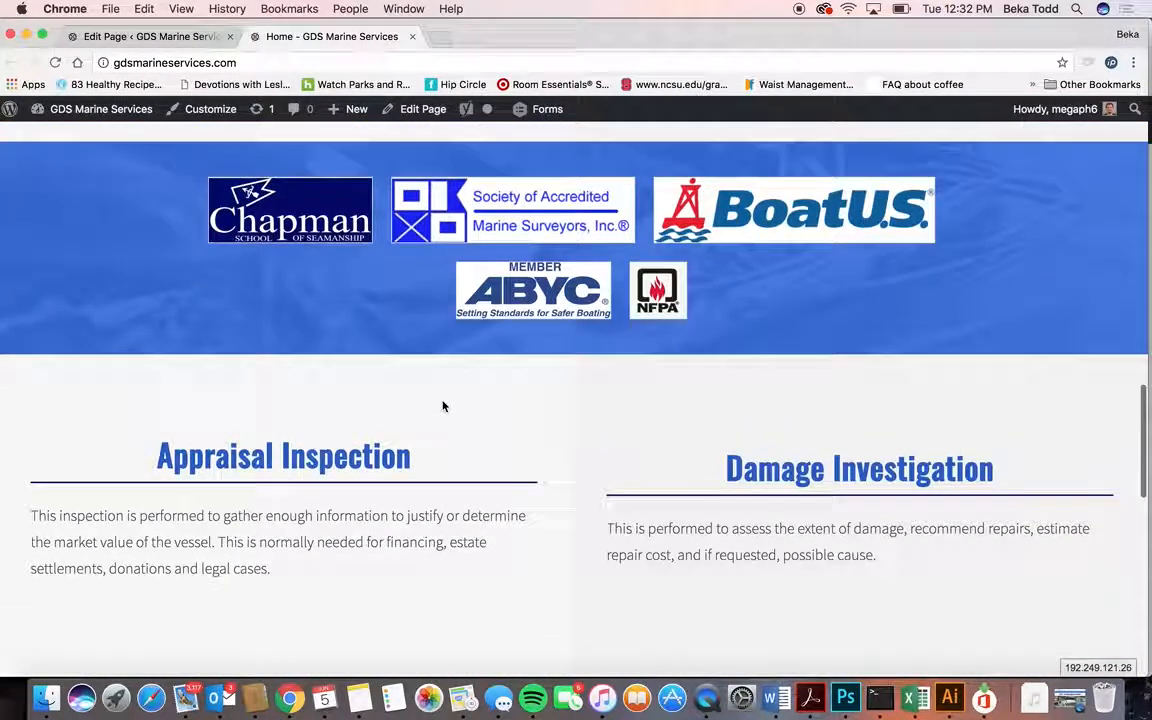
Inspect the certifications section's gallery shortcode as plain text, compare it with the live page's logos, and return the editor to visual mode.
{"action": "left_click", "coordinate": [119, 36]}
{"action": "scroll", "coordinate": [541, 425], "scroll_direction": "down", "scroll_amount": 4}
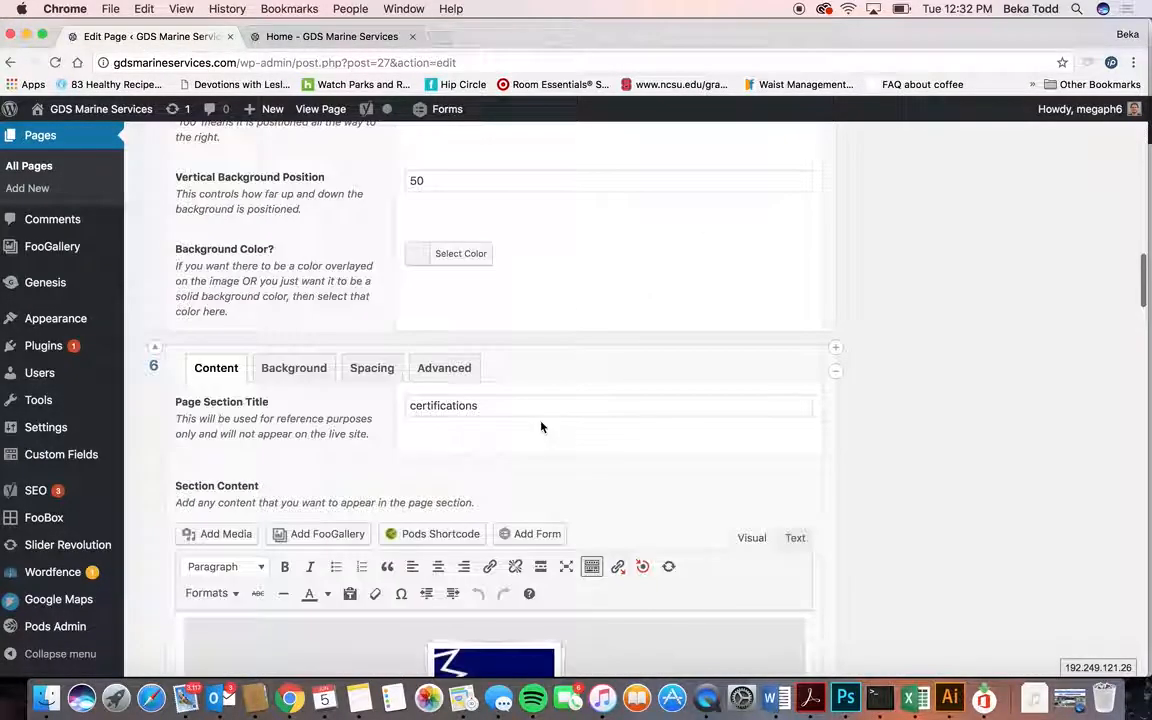
{"action": "scroll", "coordinate": [541, 427], "scroll_direction": "down", "scroll_amount": 3}
{"action": "left_click", "coordinate": [795, 216]}
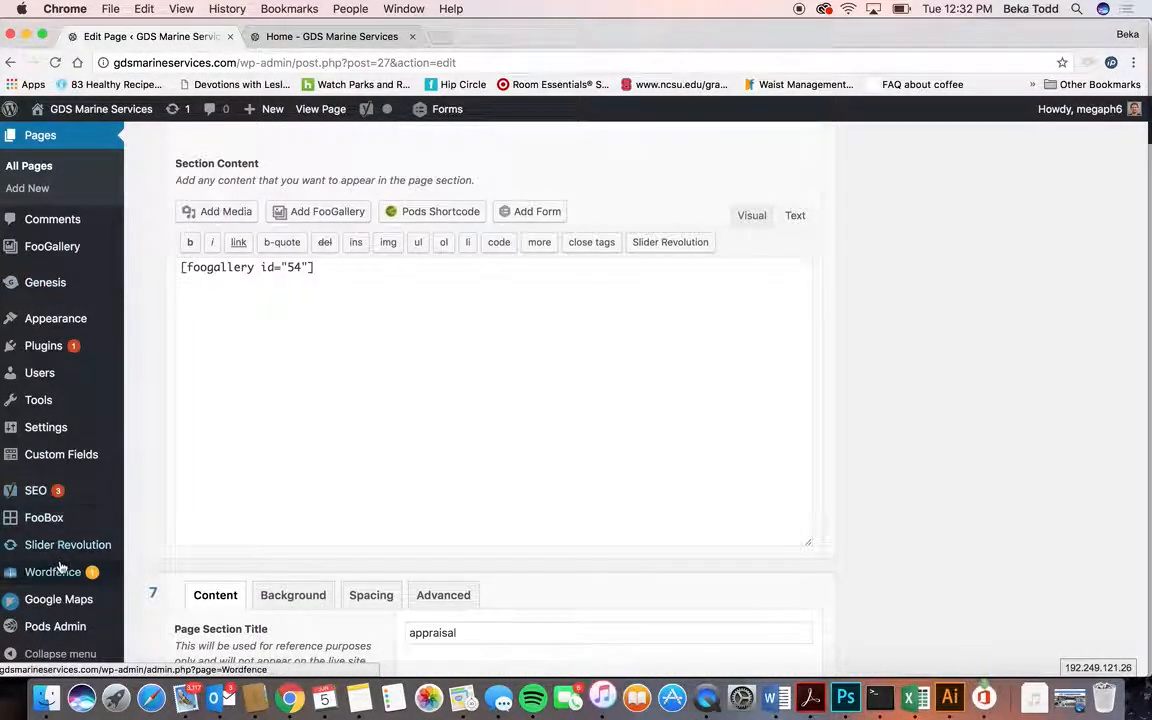
{"action": "mouse_move", "coordinate": [45, 634]}
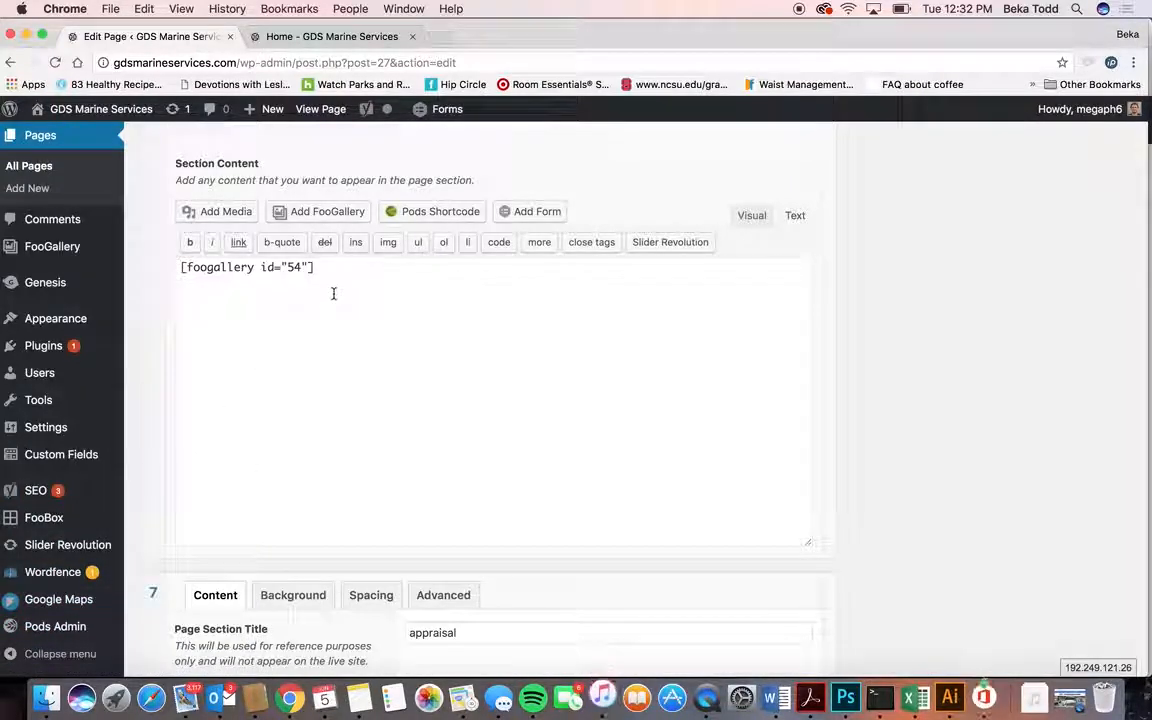
{"action": "left_click", "coordinate": [385, 36]}
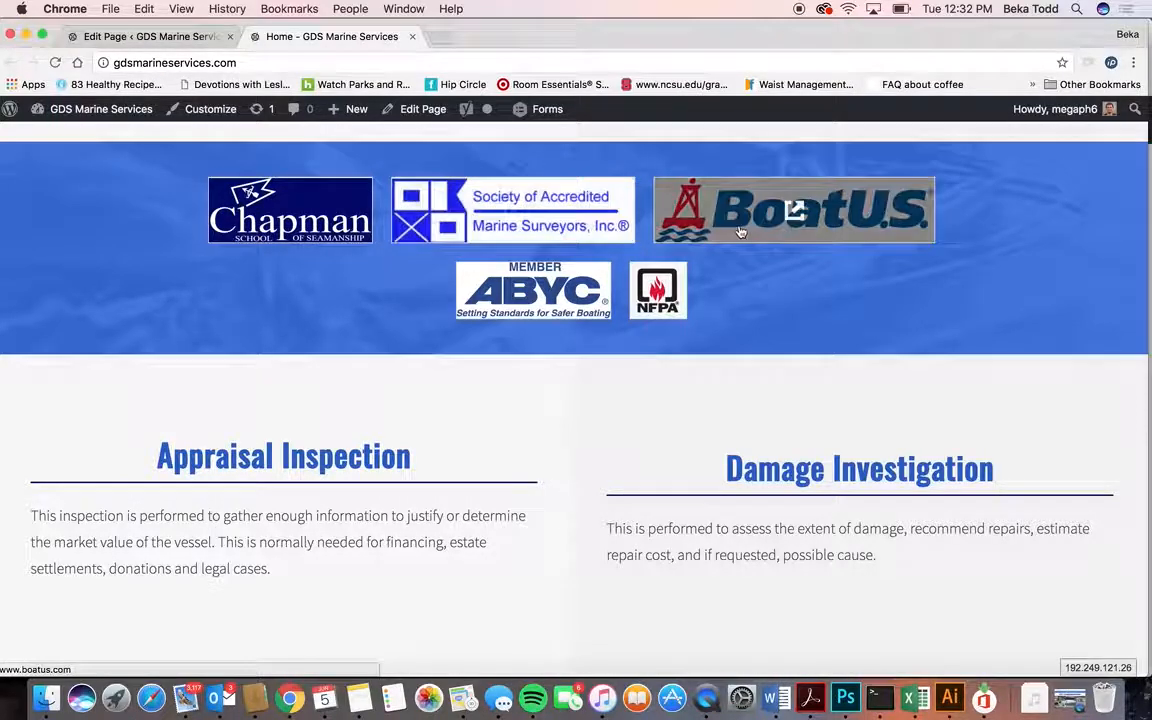
{"action": "left_click", "coordinate": [152, 38]}
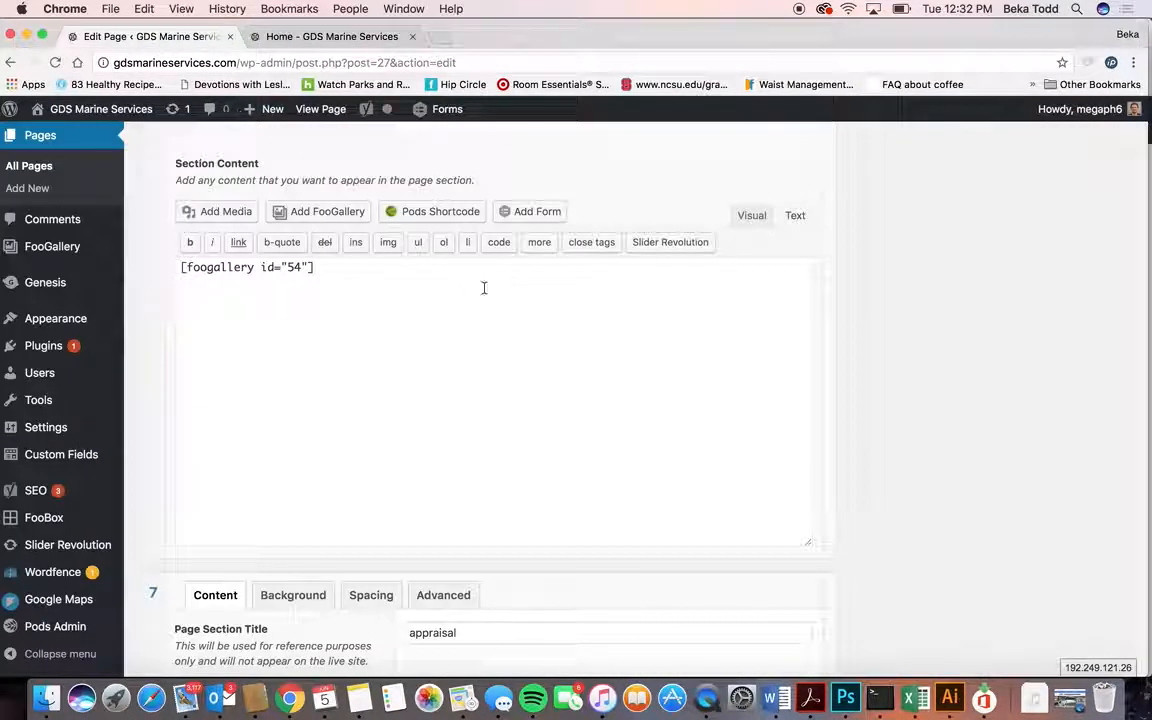
{"action": "left_click", "coordinate": [750, 216]}
Review the certifications section's background image, position and overlay color, opening and closing its color picker.
{"action": "scroll", "coordinate": [630, 270], "scroll_direction": "up", "scroll_amount": 2}
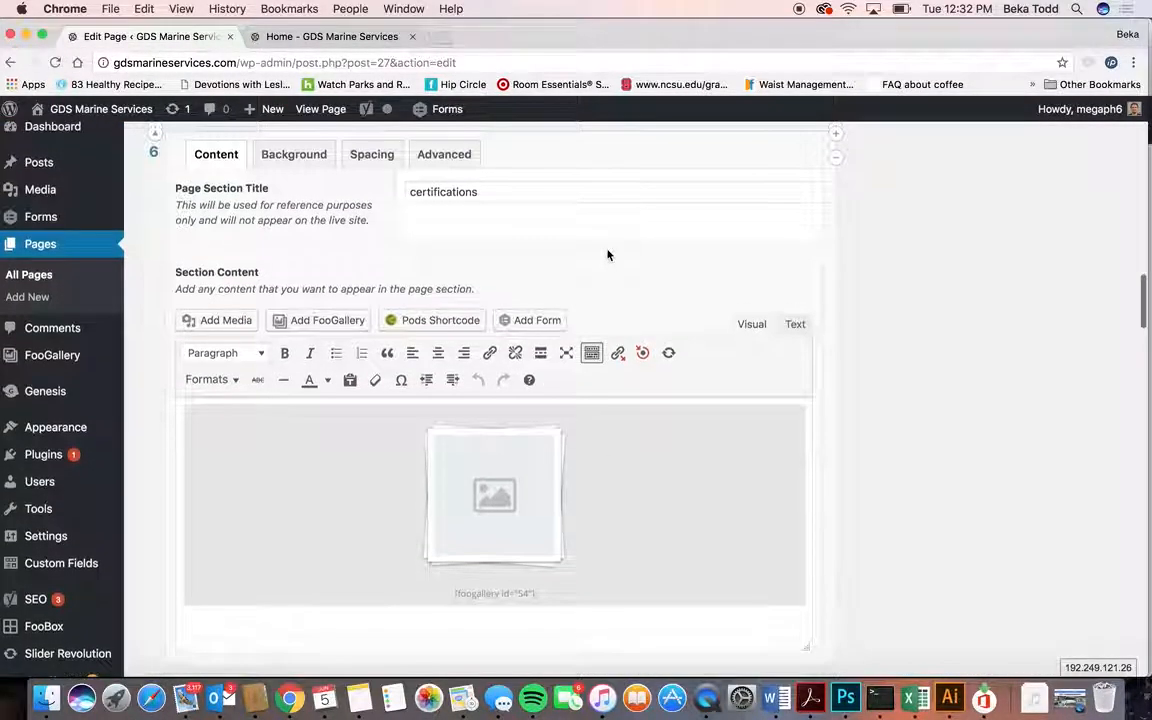
{"action": "left_click", "coordinate": [296, 155]}
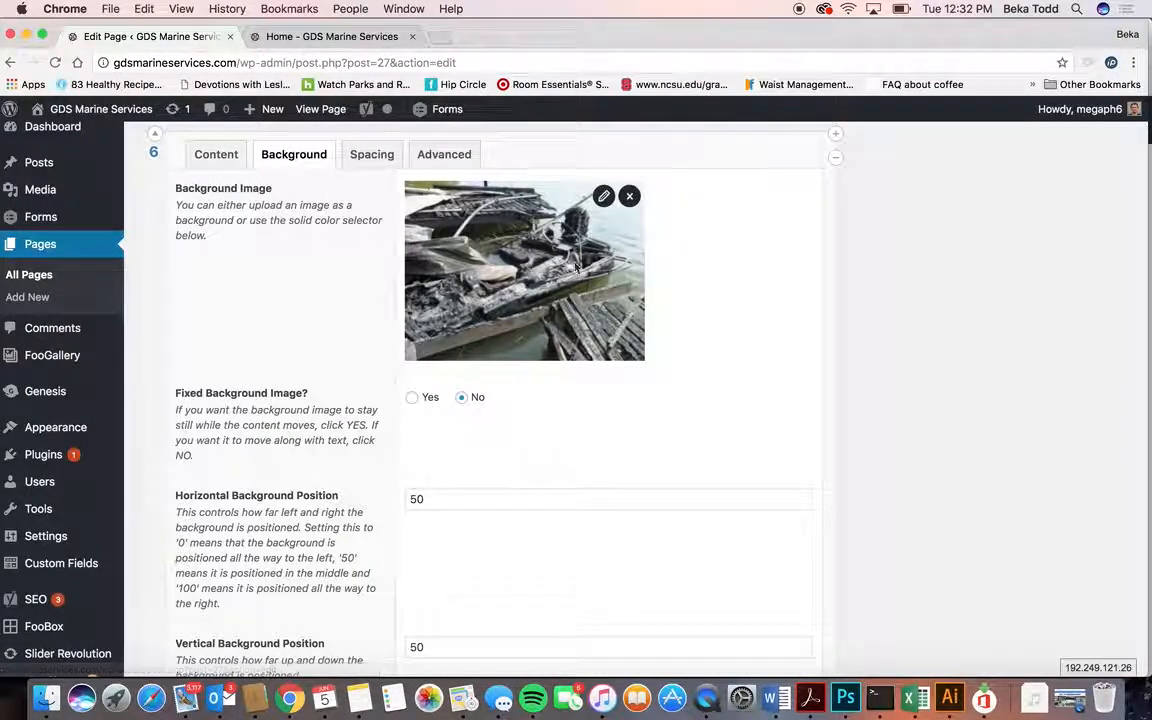
{"action": "scroll", "coordinate": [590, 455], "scroll_direction": "down", "scroll_amount": 3}
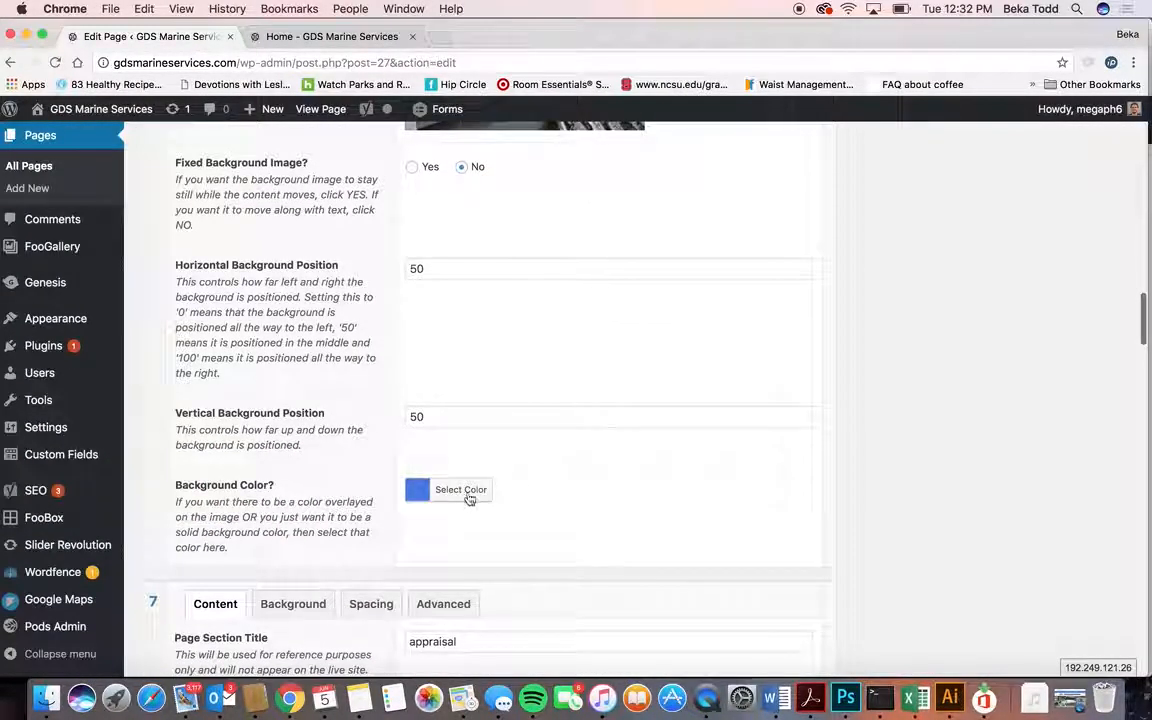
{"action": "left_click", "coordinate": [460, 498]}
{"action": "triple_click", "coordinate": [532, 490]}
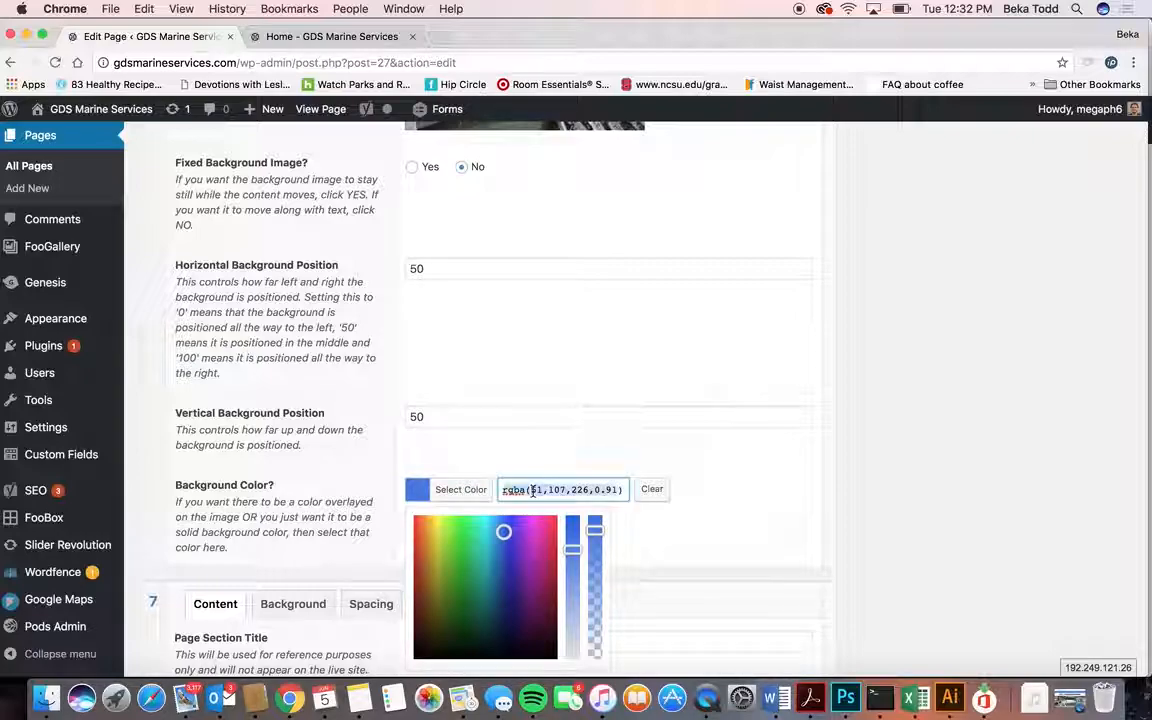
{"action": "left_click", "coordinate": [553, 455]}
Review the certifications section's padding, extra short and width settings.
{"action": "scroll", "coordinate": [550, 450], "scroll_direction": "down", "scroll_amount": 3}
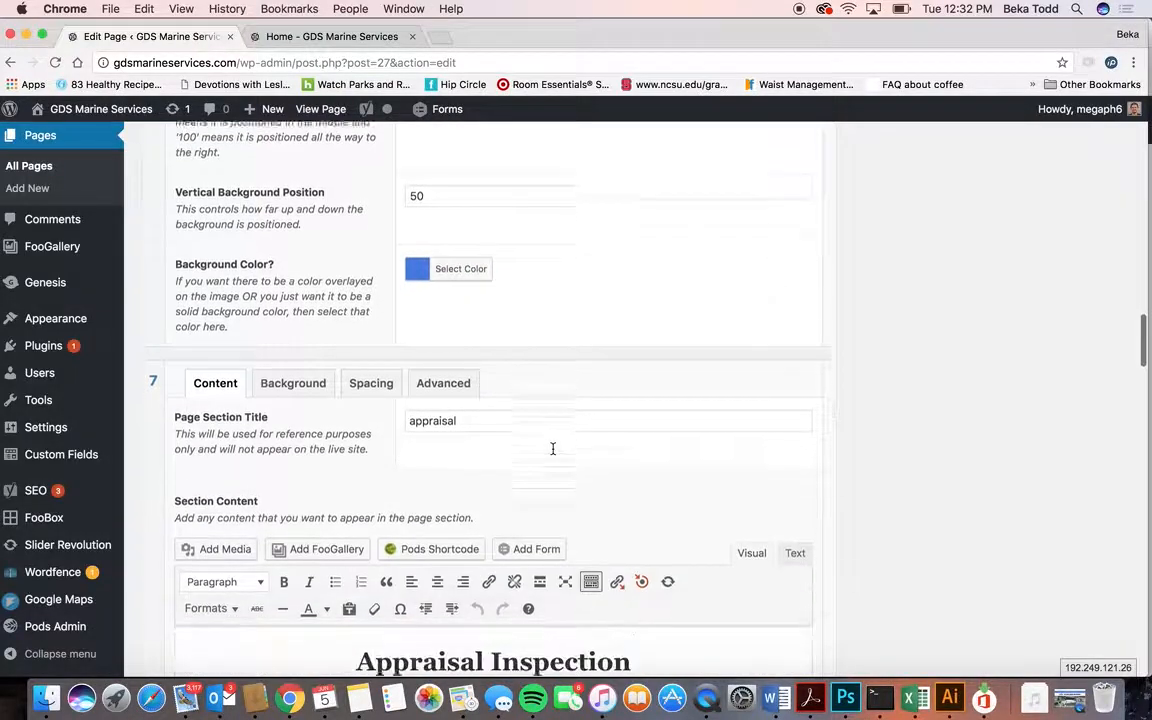
{"action": "scroll", "coordinate": [553, 454], "scroll_direction": "up", "scroll_amount": 6}
{"action": "scroll", "coordinate": [553, 454], "scroll_direction": "up", "scroll_amount": 2}
{"action": "left_click", "coordinate": [368, 287]}
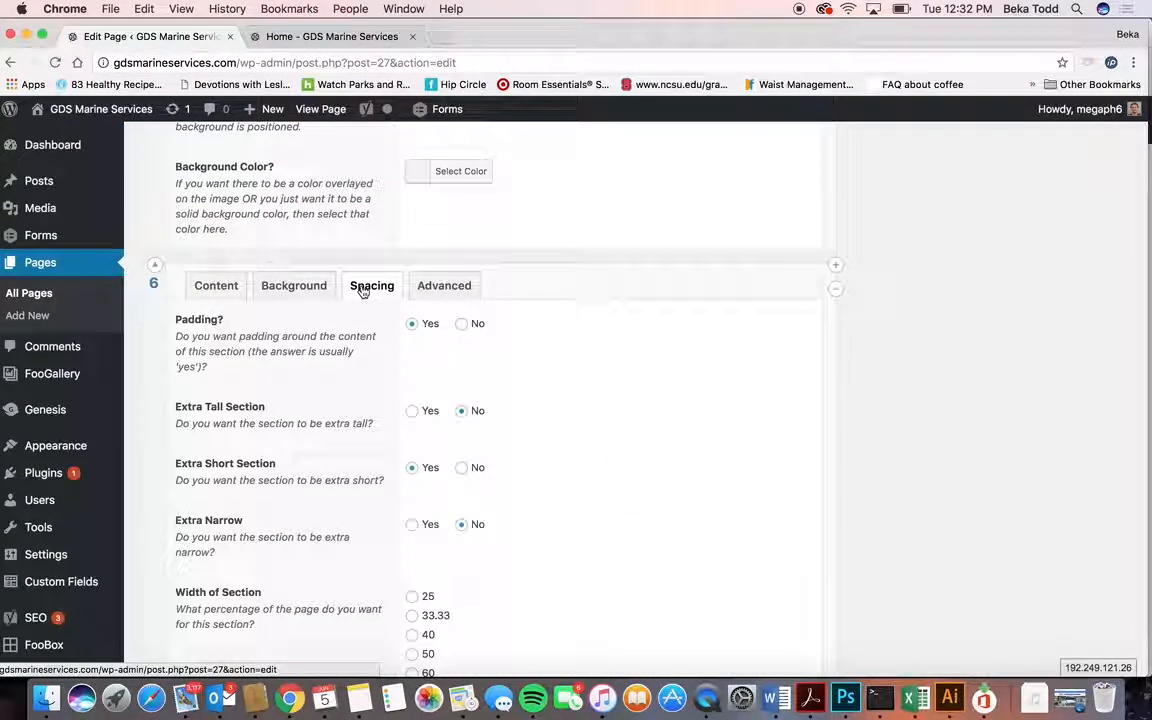
{"action": "scroll", "coordinate": [488, 504], "scroll_direction": "down", "scroll_amount": 2}
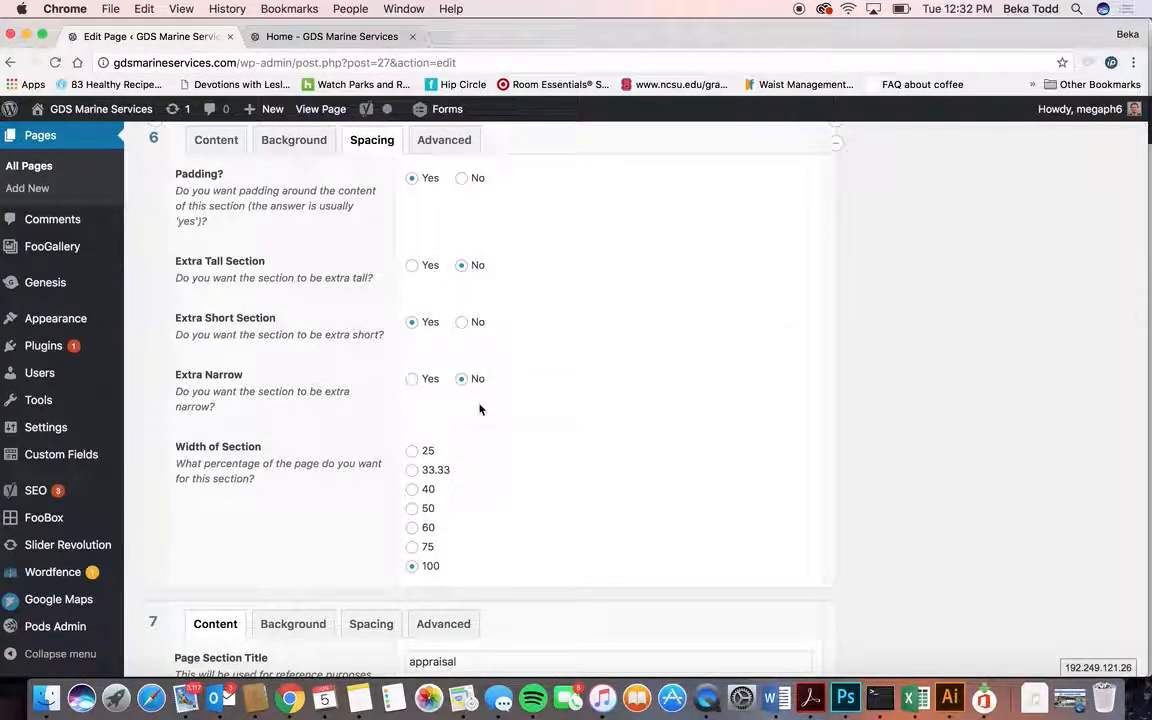
Compare the appraisal section's heading and paragraph in the editor with the Appraisal Inspection block on the live home page.
{"action": "scroll", "coordinate": [481, 406], "scroll_direction": "down", "scroll_amount": 5}
{"action": "scroll", "coordinate": [480, 405], "scroll_direction": "down", "scroll_amount": 3}
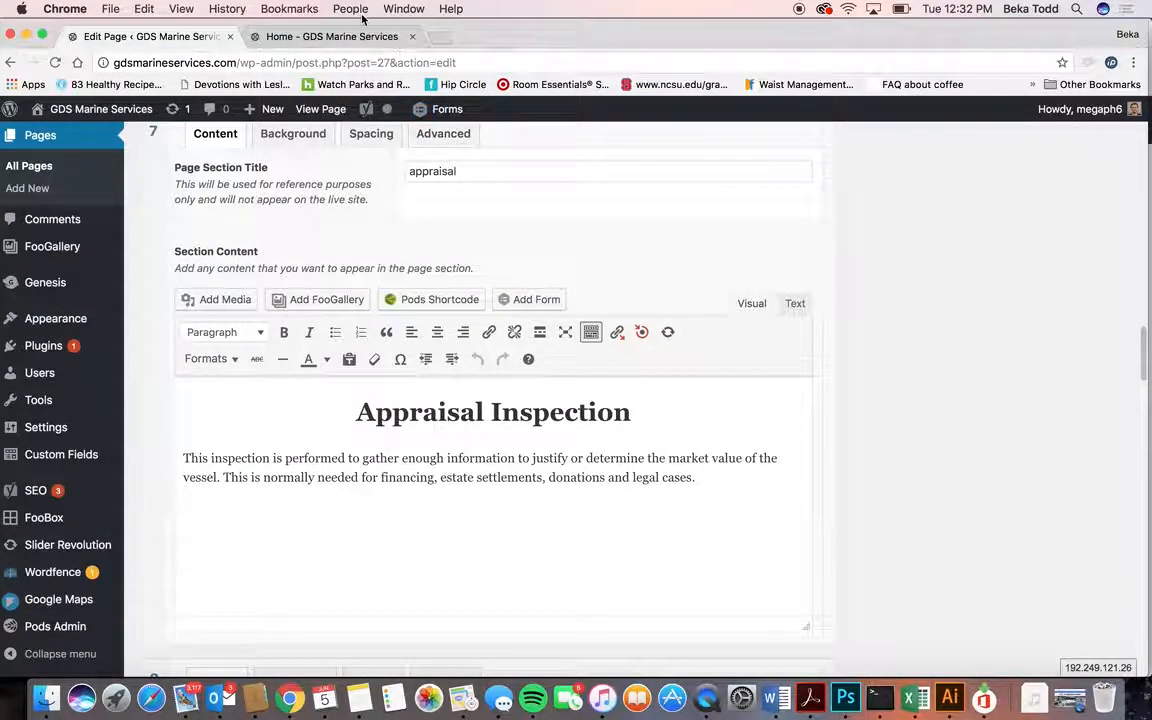
{"action": "left_click", "coordinate": [360, 37]}
{"action": "scroll", "coordinate": [554, 334], "scroll_direction": "down", "scroll_amount": 2}
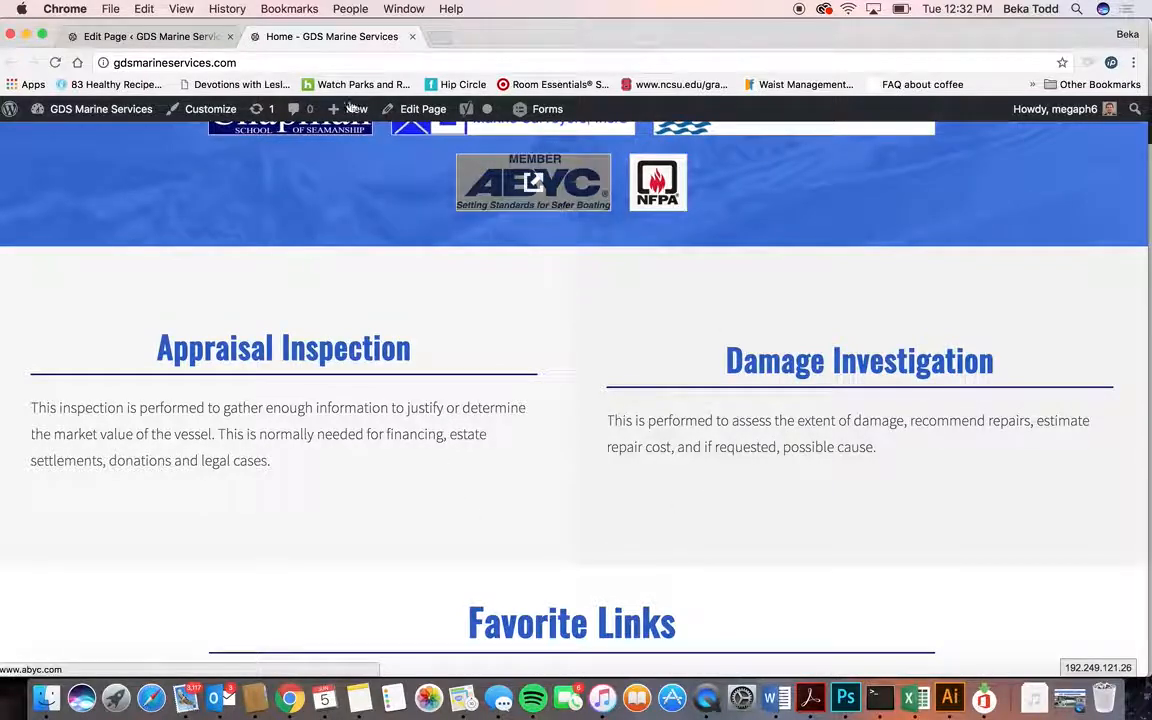
{"action": "left_click", "coordinate": [149, 38]}
Review the appraisal section's background settings and select its background color code in the color picker.
{"action": "scroll", "coordinate": [385, 305], "scroll_direction": "up", "scroll_amount": 2}
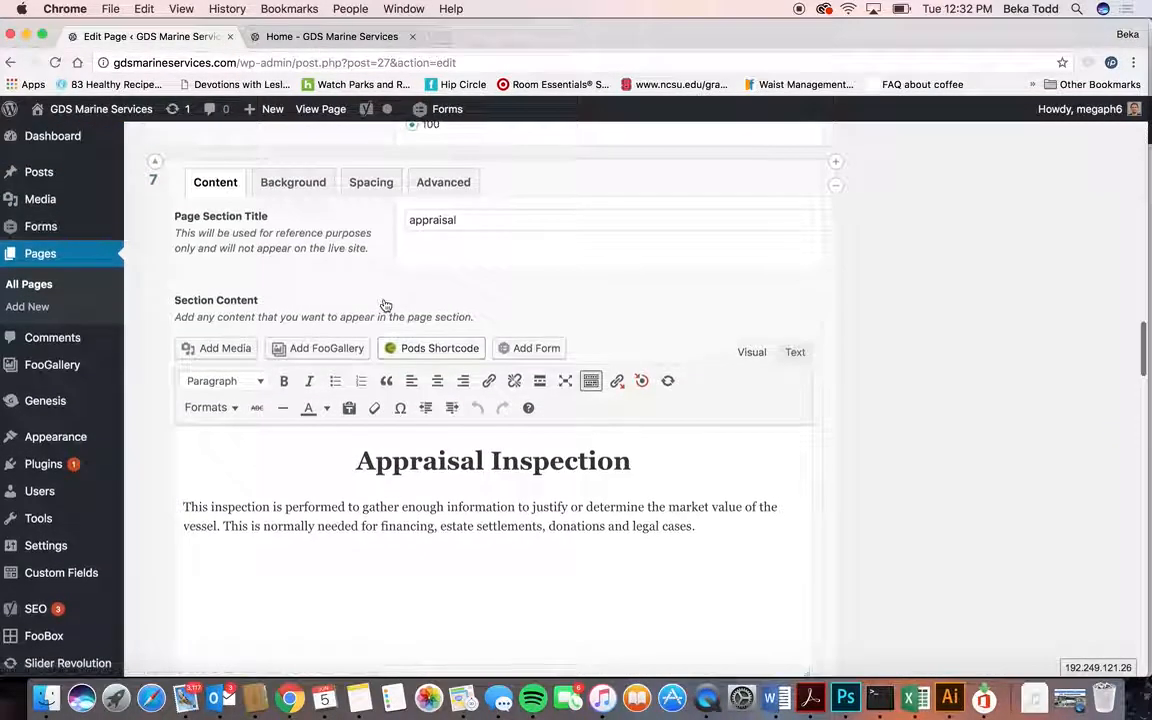
{"action": "left_click", "coordinate": [296, 183]}
{"action": "scroll", "coordinate": [422, 380], "scroll_direction": "down", "scroll_amount": 3}
{"action": "scroll", "coordinate": [422, 380], "scroll_direction": "down", "scroll_amount": 2}
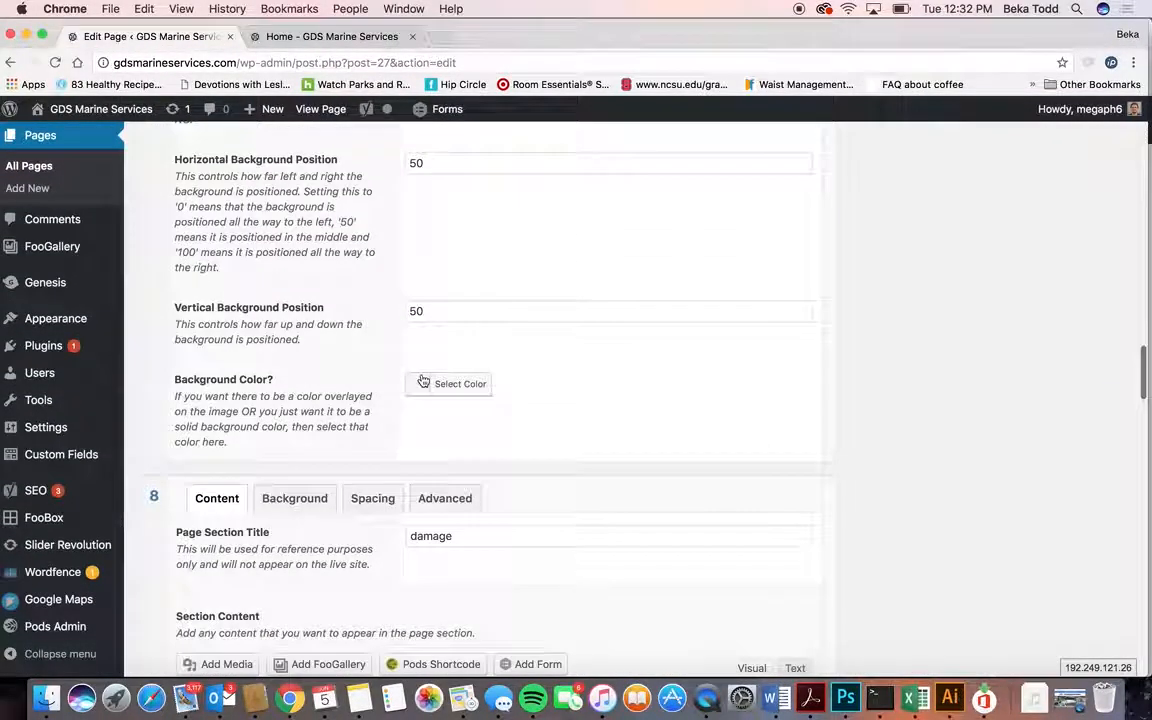
{"action": "left_click", "coordinate": [457, 386]}
{"action": "left_click_drag", "start_coordinate": [543, 388], "coordinate": [462, 392]}
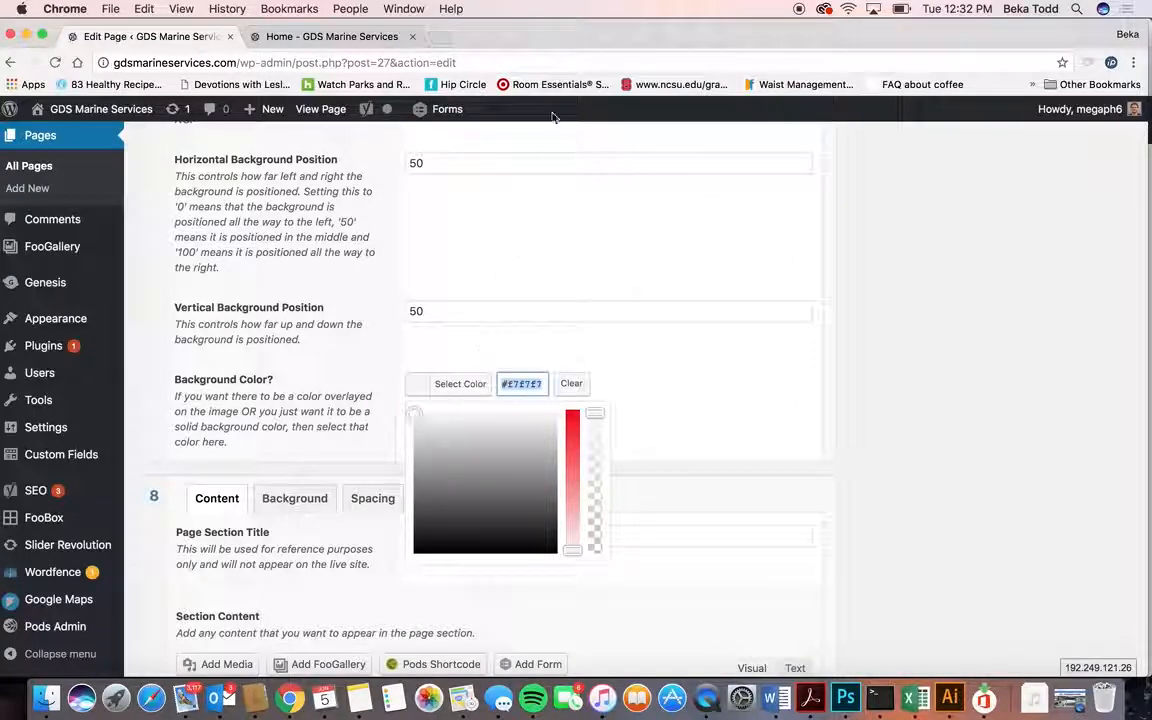
Check the appraisal block against the survey blocks on the live page, and review the appraisal section's spacing, width and height settings.
{"action": "left_click", "coordinate": [390, 40]}
{"action": "scroll", "coordinate": [560, 262], "scroll_direction": "up", "scroll_amount": 5}
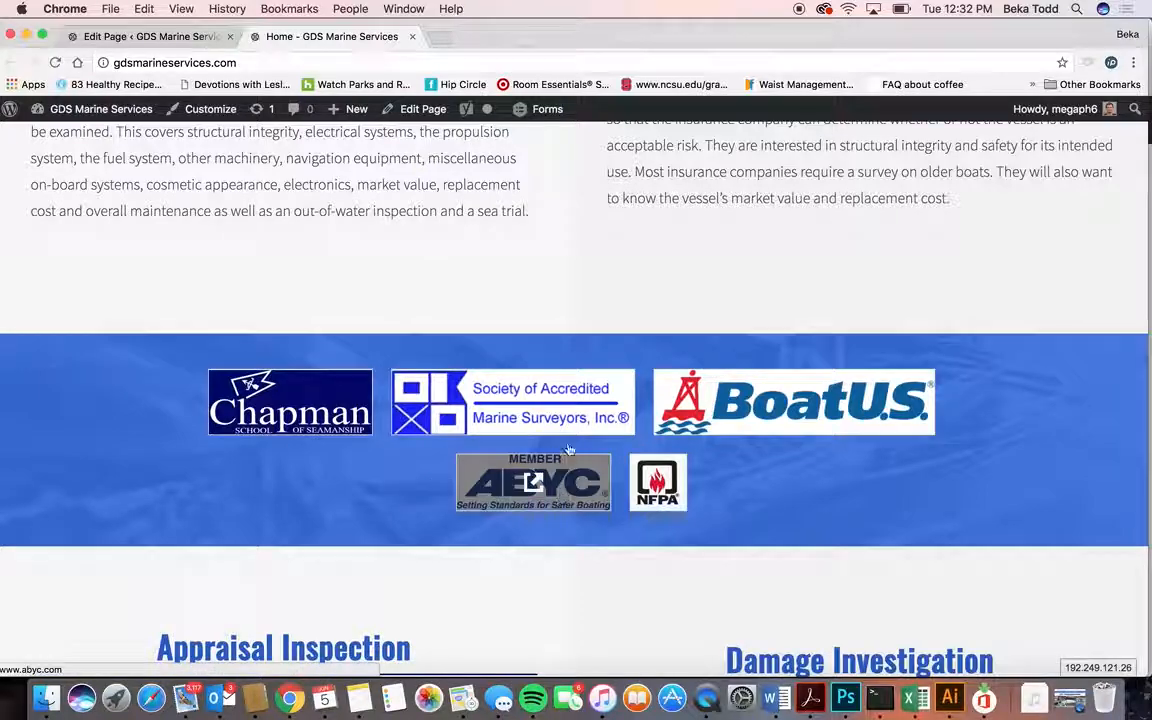
{"action": "left_click", "coordinate": [190, 36]}
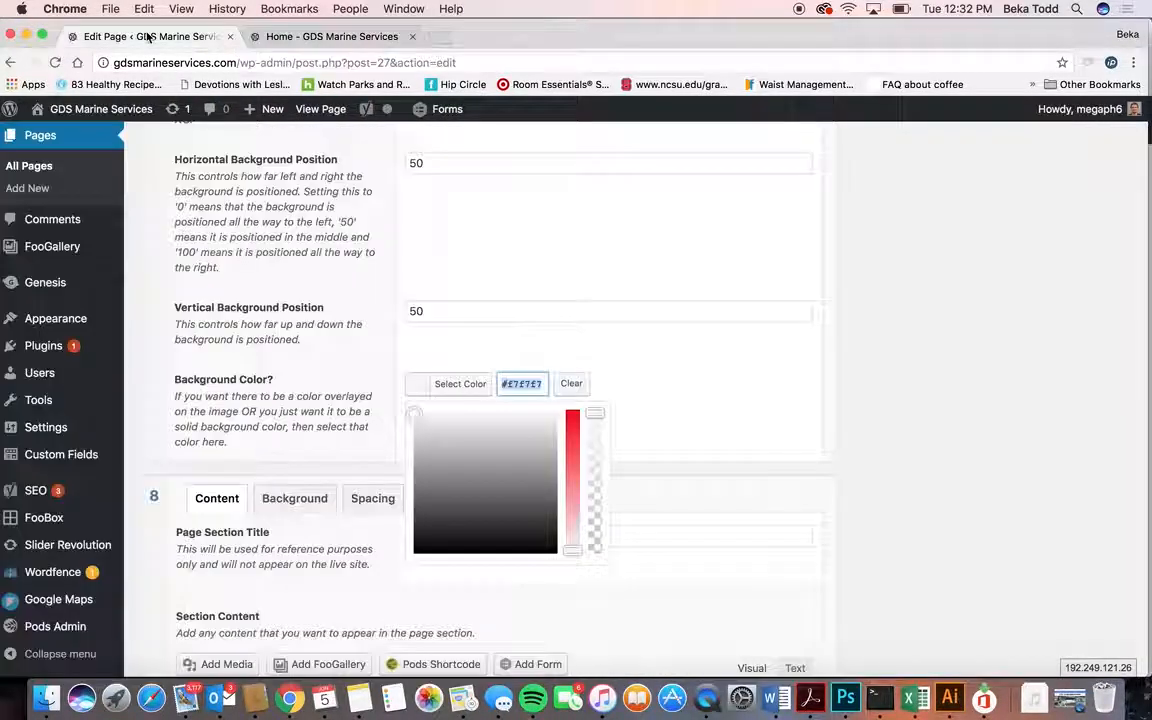
{"action": "scroll", "coordinate": [662, 398], "scroll_direction": "up", "scroll_amount": 5}
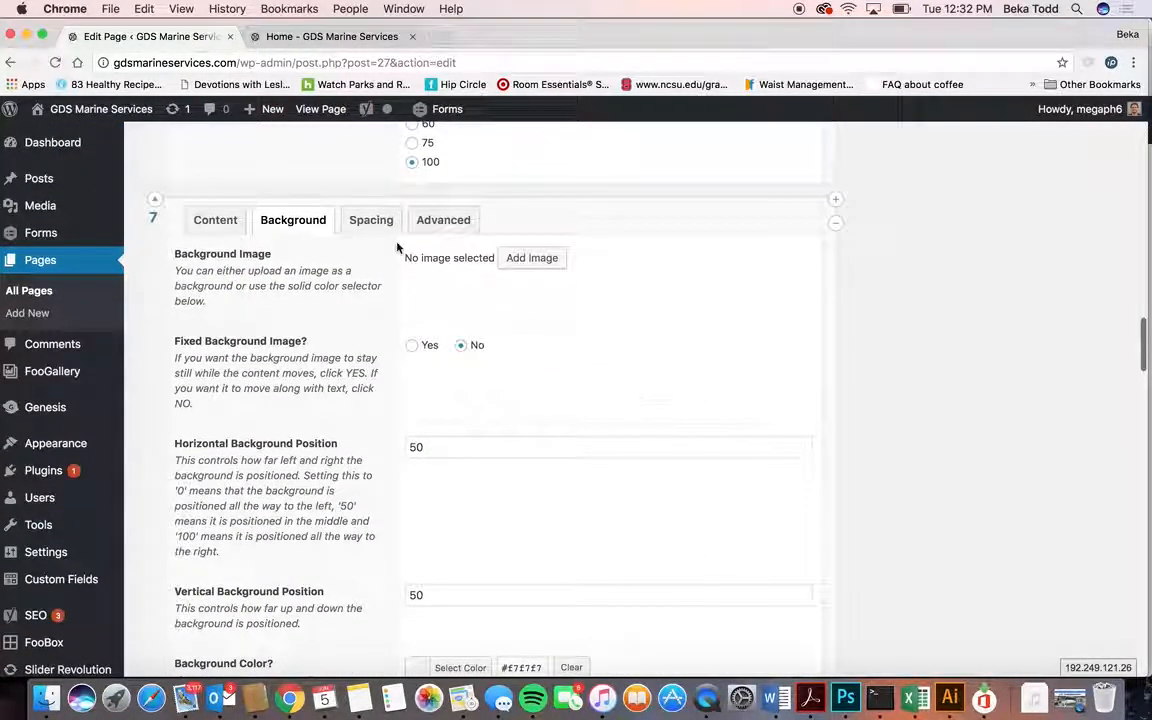
{"action": "left_click", "coordinate": [360, 220]}
{"action": "scroll", "coordinate": [481, 458], "scroll_direction": "down", "scroll_amount": 3}
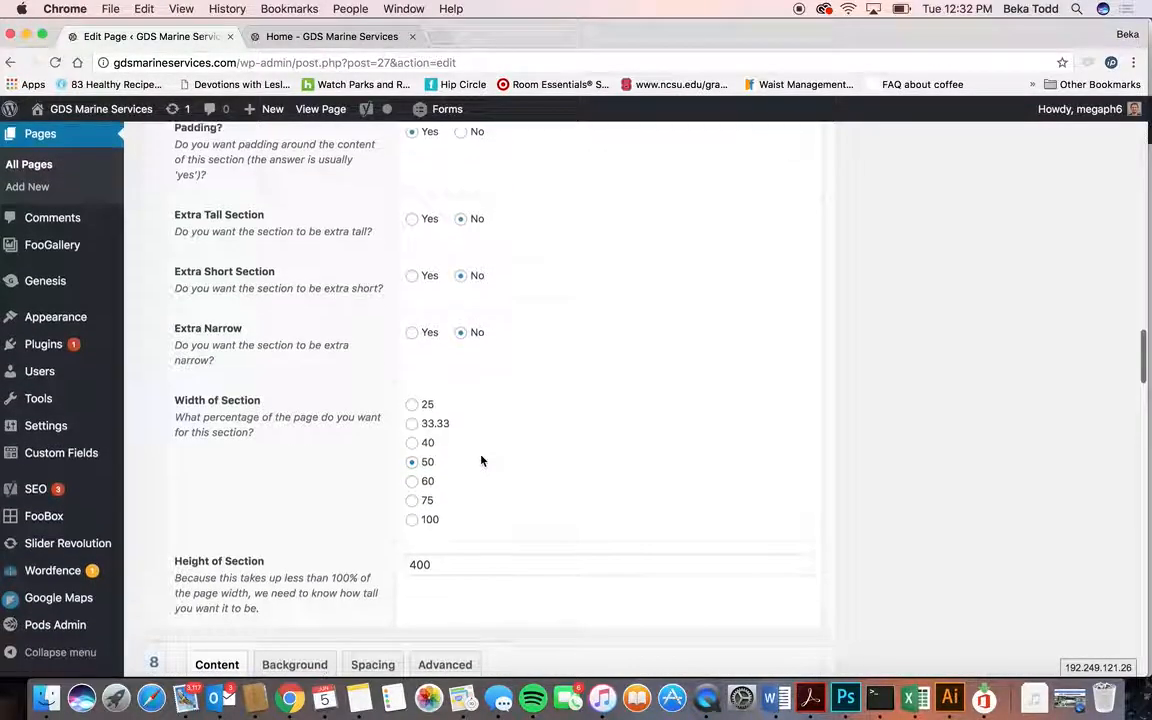
Review the damage section's padding, extra tall, extra short, extra narrow, width and height settings.
{"action": "scroll", "coordinate": [429, 550], "scroll_direction": "down", "scroll_amount": 9}
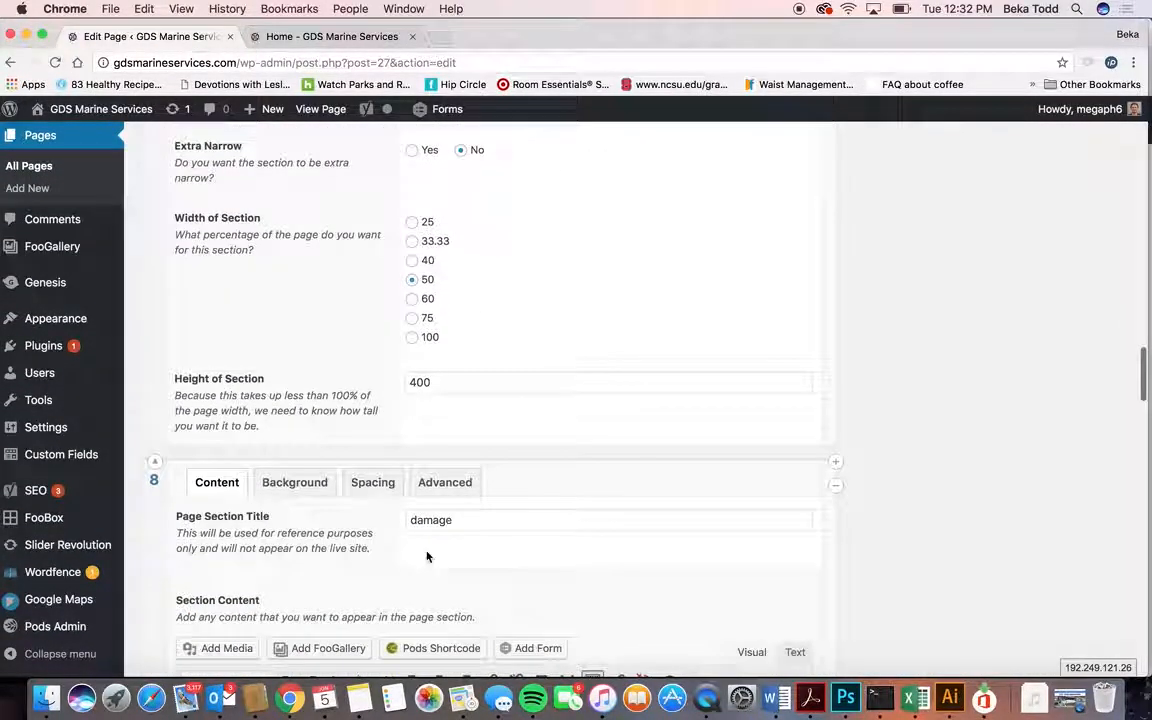
{"action": "left_click", "coordinate": [373, 228]}
{"action": "scroll", "coordinate": [430, 470], "scroll_direction": "down", "scroll_amount": 5}
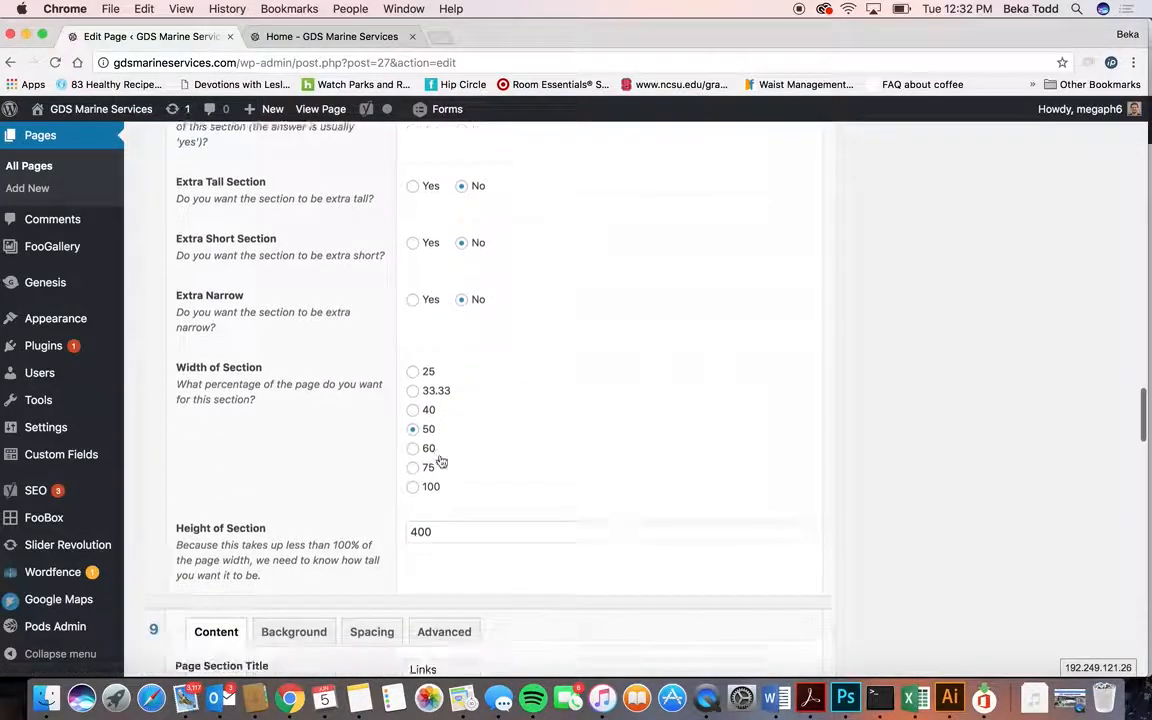
{"action": "scroll", "coordinate": [484, 527], "scroll_direction": "down", "scroll_amount": 2}
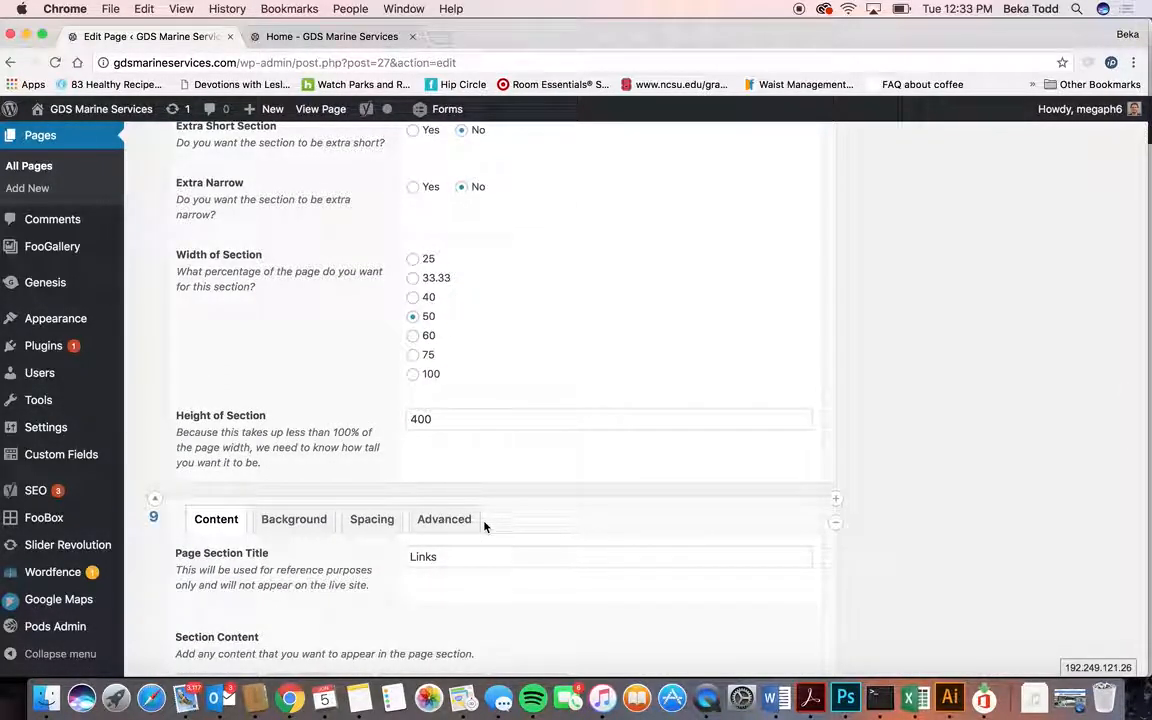
Compare the Favorite Links block on the live home page with the Links section's content in the editor.
{"action": "left_click", "coordinate": [298, 36]}
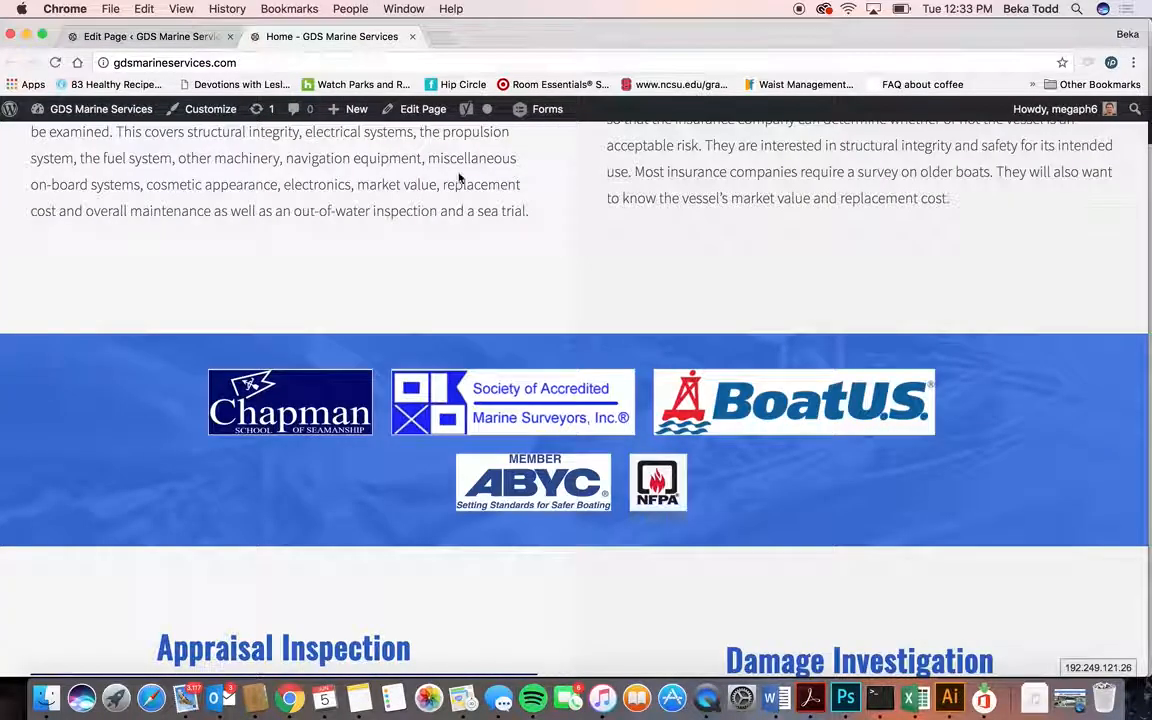
{"action": "scroll", "coordinate": [384, 321], "scroll_direction": "down", "scroll_amount": 10}
{"action": "scroll", "coordinate": [384, 321], "scroll_direction": "down", "scroll_amount": 2}
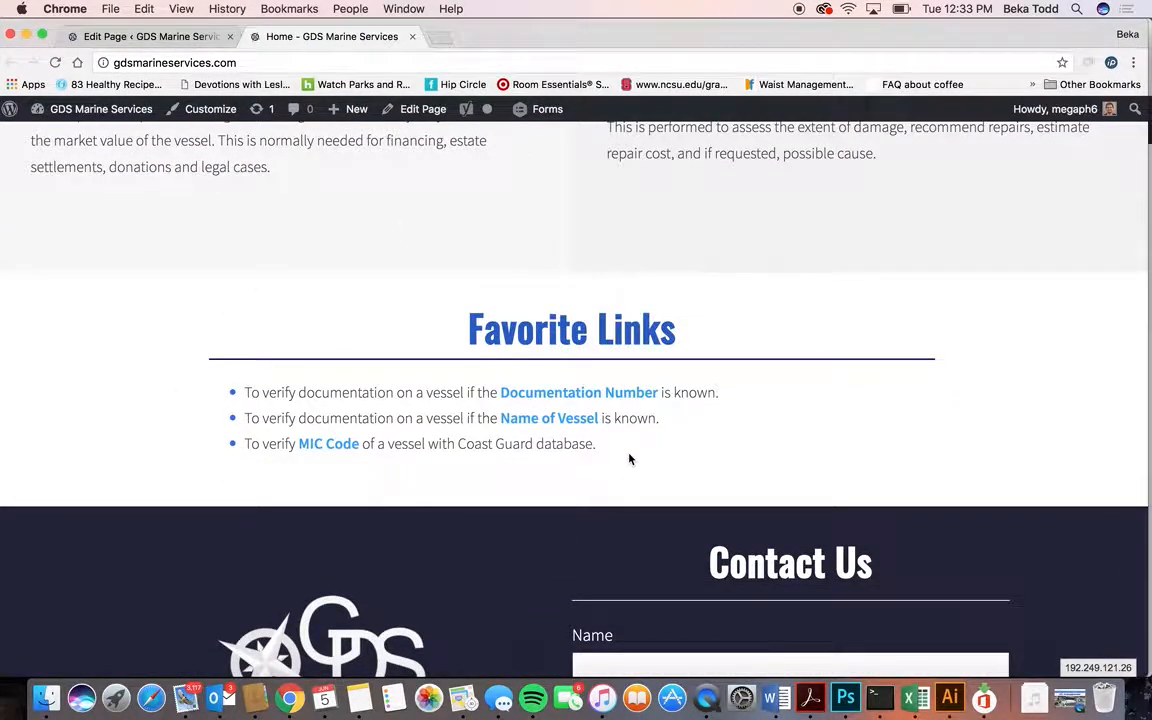
{"action": "scroll", "coordinate": [629, 459], "scroll_direction": "down", "scroll_amount": 9}
{"action": "scroll", "coordinate": [627, 460], "scroll_direction": "up", "scroll_amount": 8}
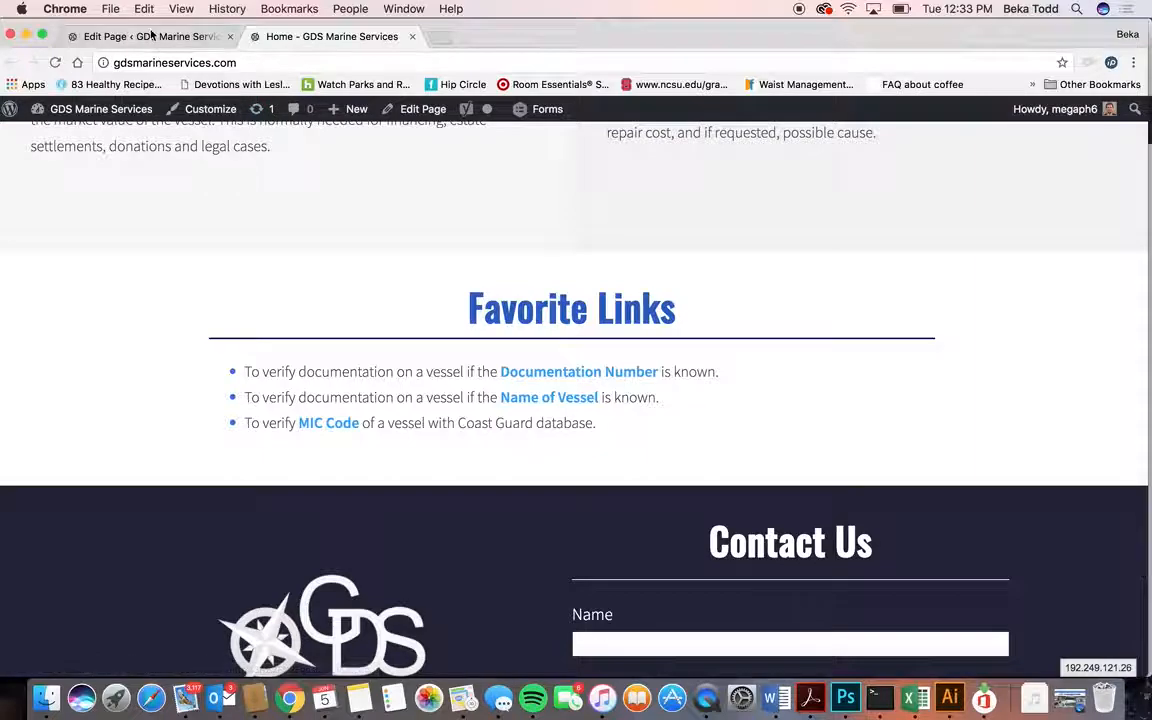
{"action": "left_click", "coordinate": [150, 36]}
{"action": "scroll", "coordinate": [413, 404], "scroll_direction": "down", "scroll_amount": 4}
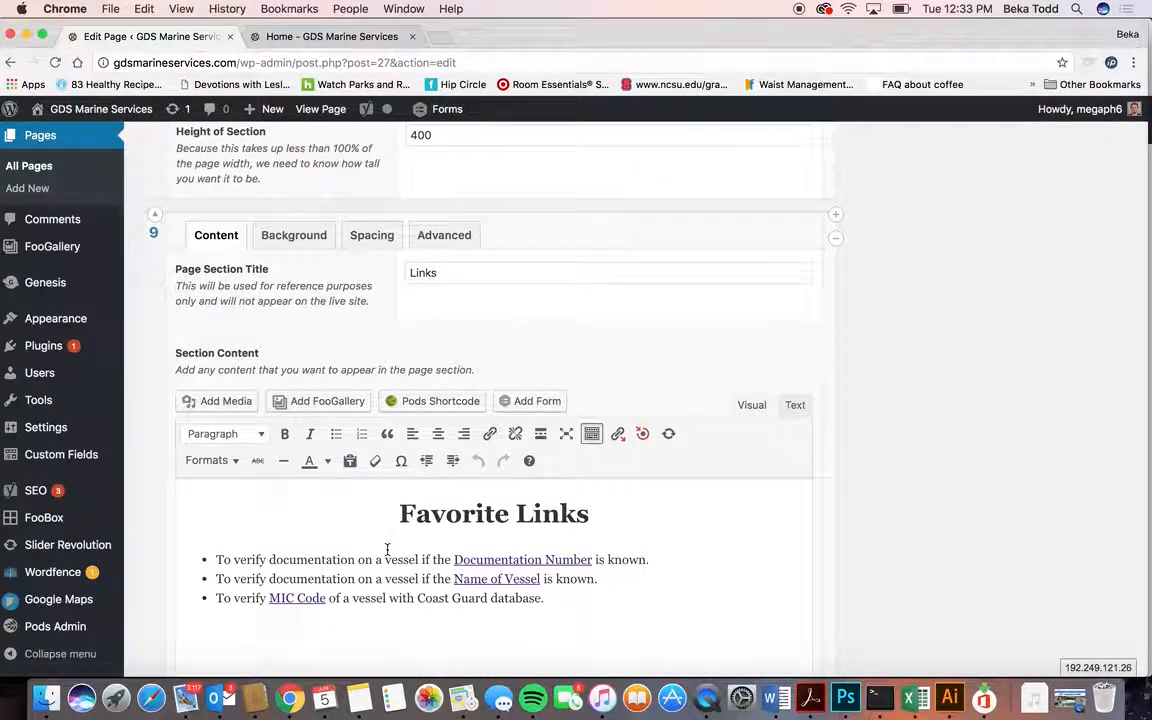
Review the Links section's background settings and its padding, extra short and width settings.
{"action": "scroll", "coordinate": [387, 549], "scroll_direction": "down", "scroll_amount": 1}
{"action": "left_click", "coordinate": [293, 184]}
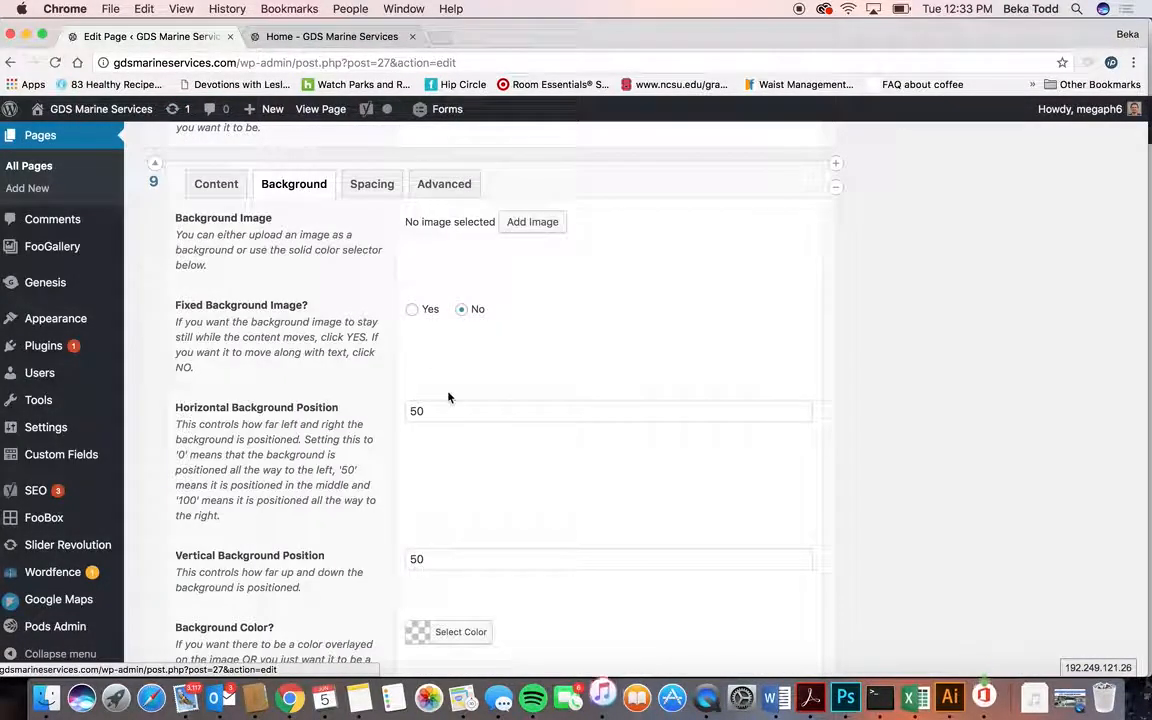
{"action": "scroll", "coordinate": [447, 398], "scroll_direction": "down", "scroll_amount": 1}
{"action": "scroll", "coordinate": [391, 200], "scroll_direction": "up", "scroll_amount": 2}
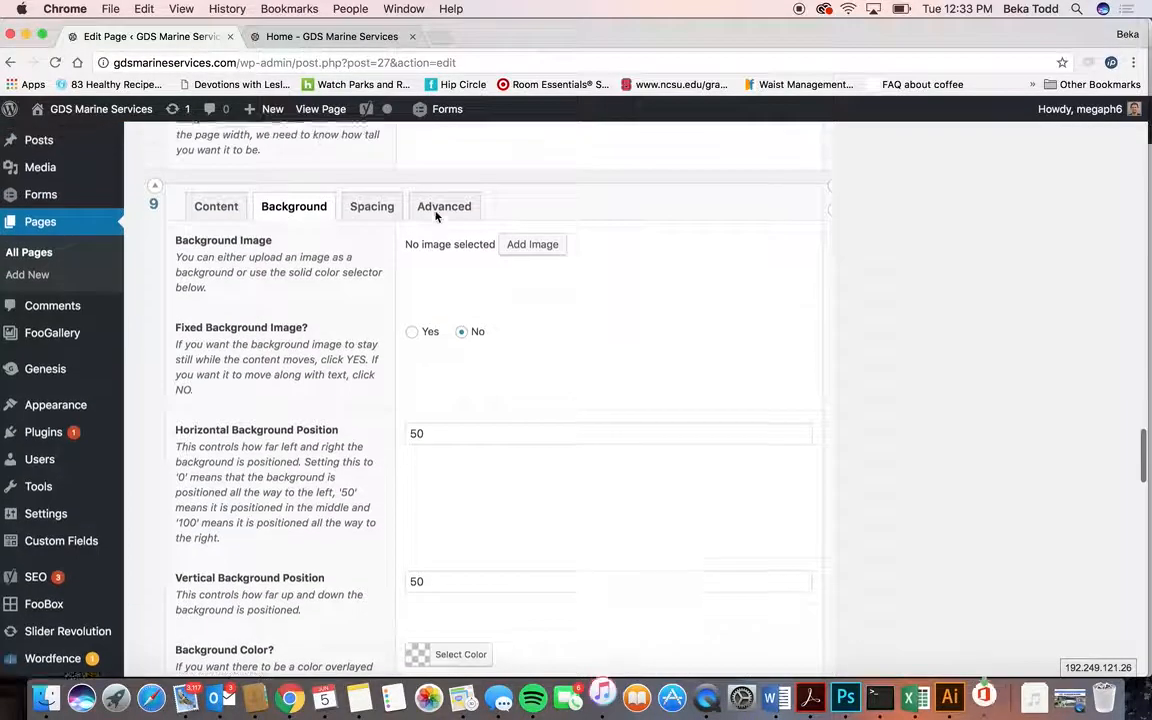
{"action": "left_click", "coordinate": [368, 226]}
{"action": "scroll", "coordinate": [474, 523], "scroll_direction": "down", "scroll_amount": 2}
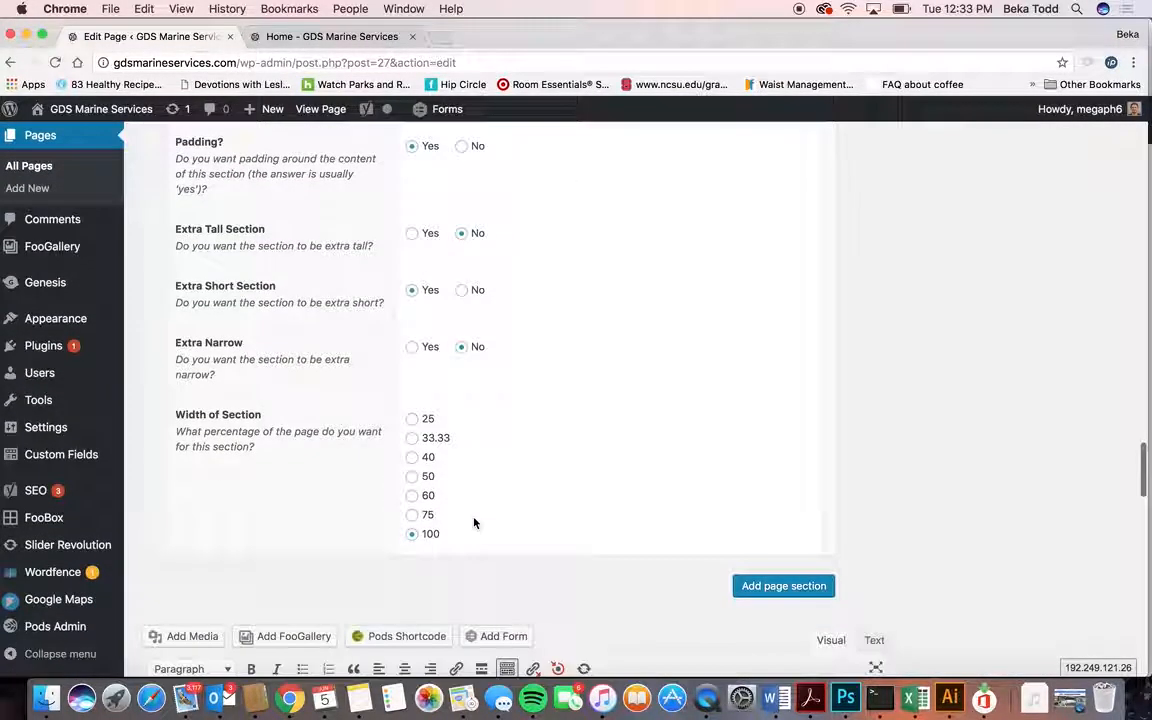
{"action": "scroll", "coordinate": [473, 522], "scroll_direction": "up", "scroll_amount": 2}
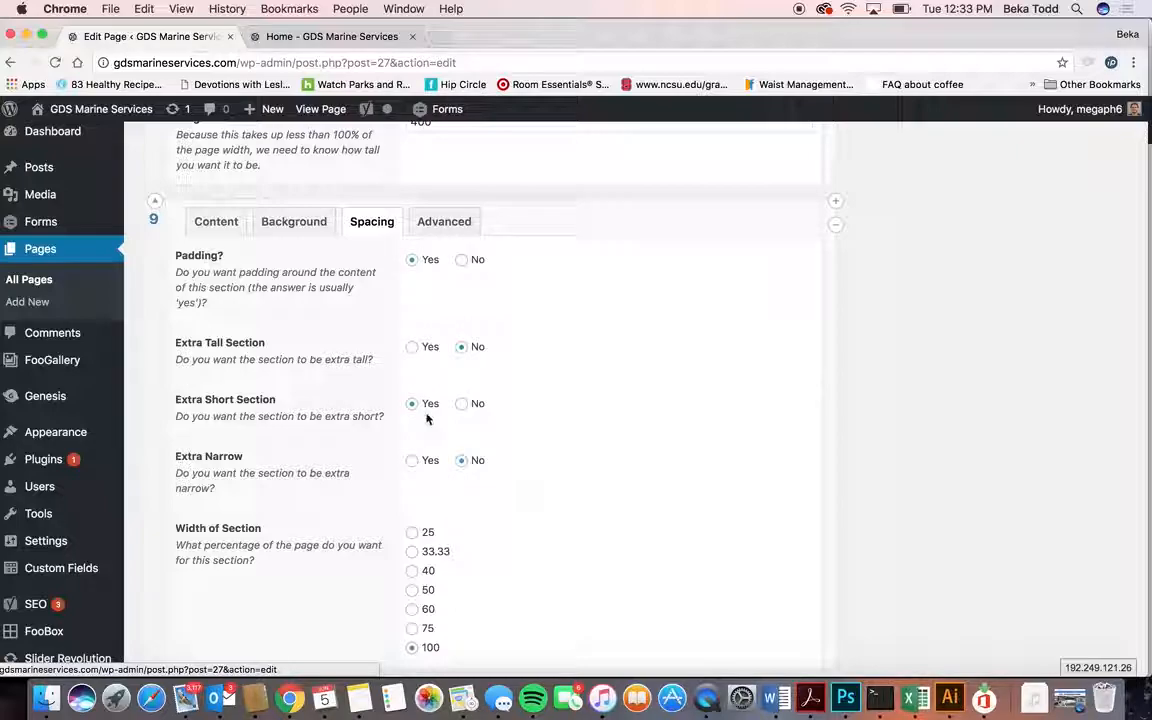
Check the height of the live Favorite Links block against the Links section's spacing settings.
{"action": "left_click", "coordinate": [330, 36]}
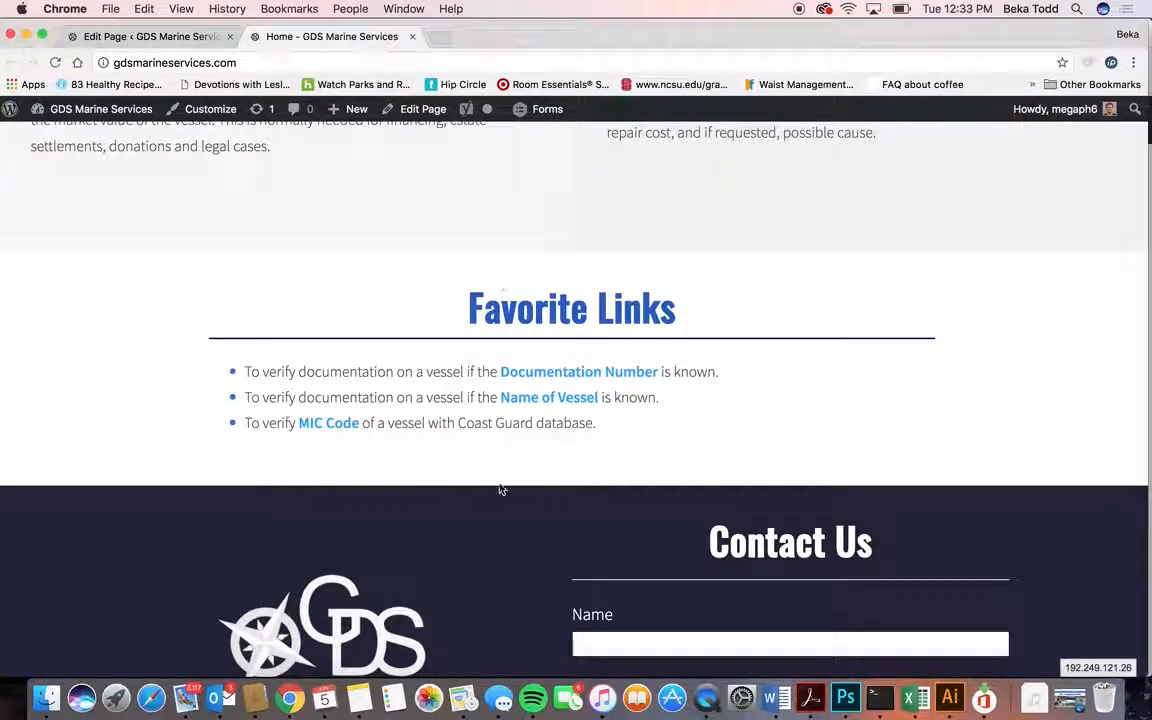
{"action": "left_click", "coordinate": [123, 38]}
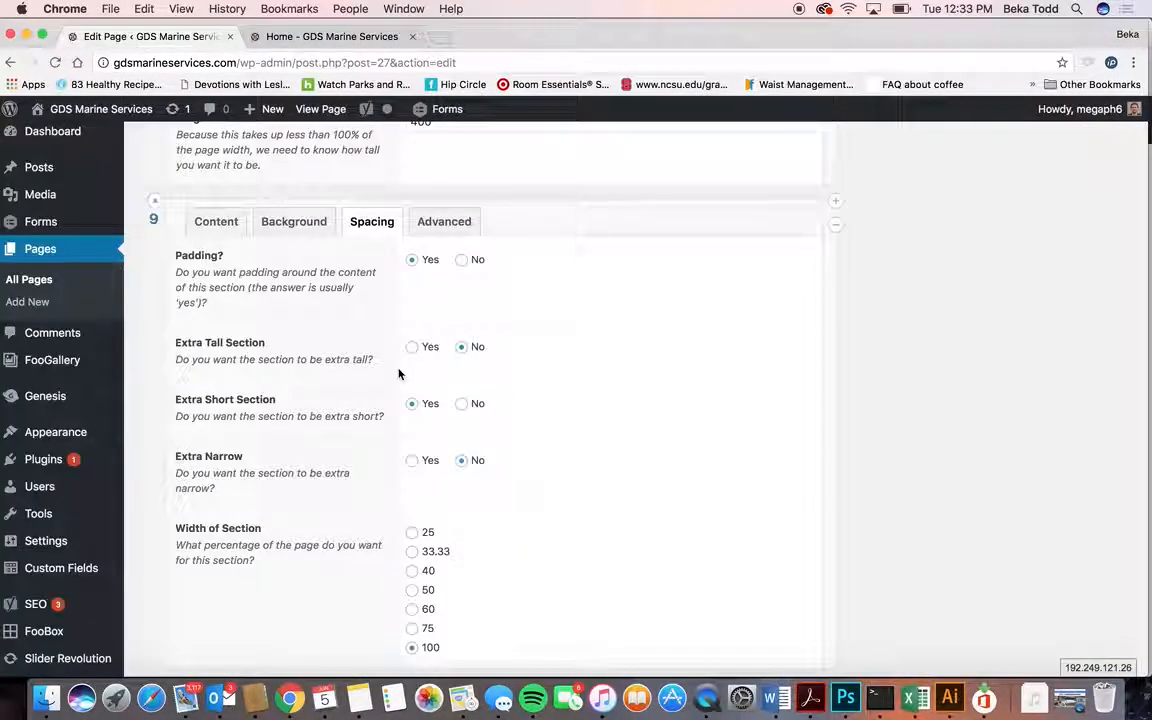
{"action": "scroll", "coordinate": [399, 374], "scroll_direction": "down", "scroll_amount": 3}
{"action": "scroll", "coordinate": [399, 374], "scroll_direction": "up", "scroll_amount": 4}
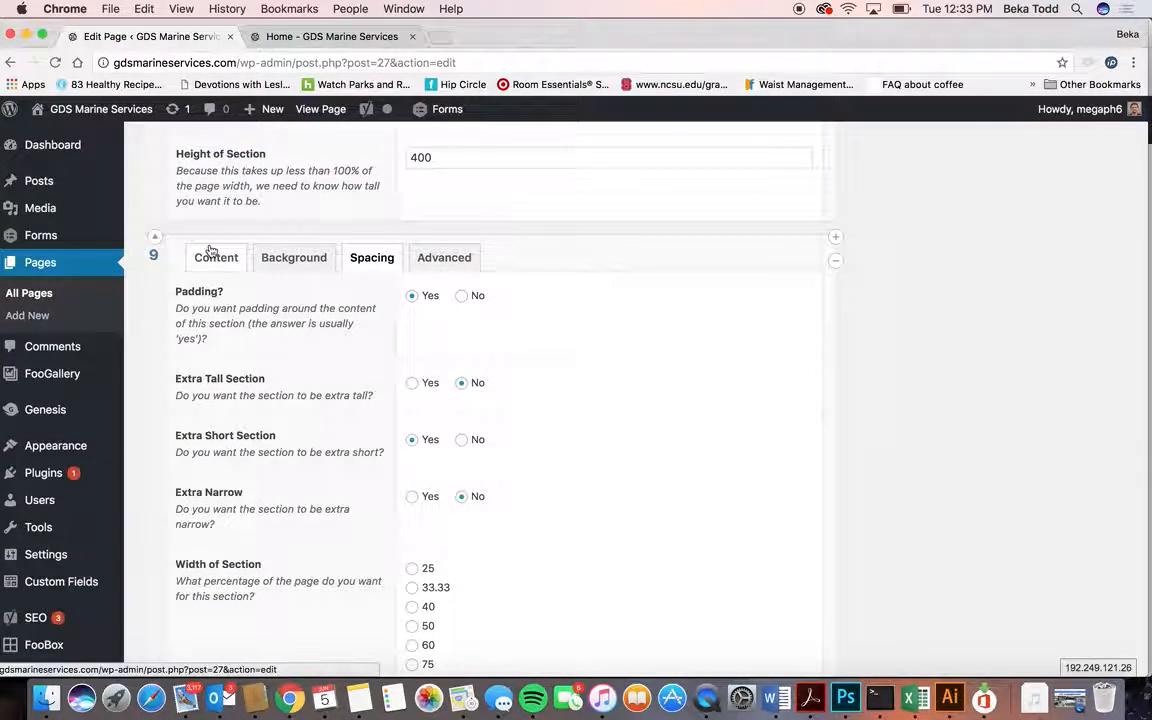
Inspect the URL behind the Documentation Number link in the Links section's content without changing it.
{"action": "left_click", "coordinate": [210, 255]}
{"action": "scroll", "coordinate": [520, 480], "scroll_direction": "down", "scroll_amount": 2}
{"action": "left_click", "coordinate": [521, 496]}
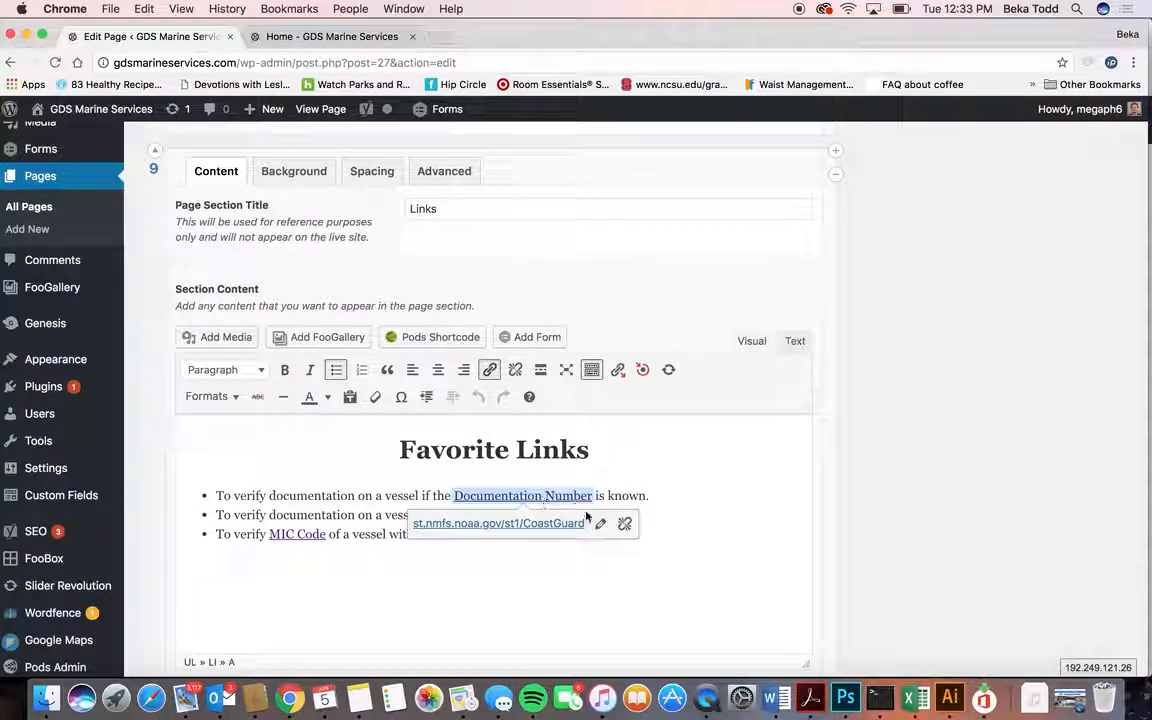
{"action": "left_click", "coordinate": [600, 523]}
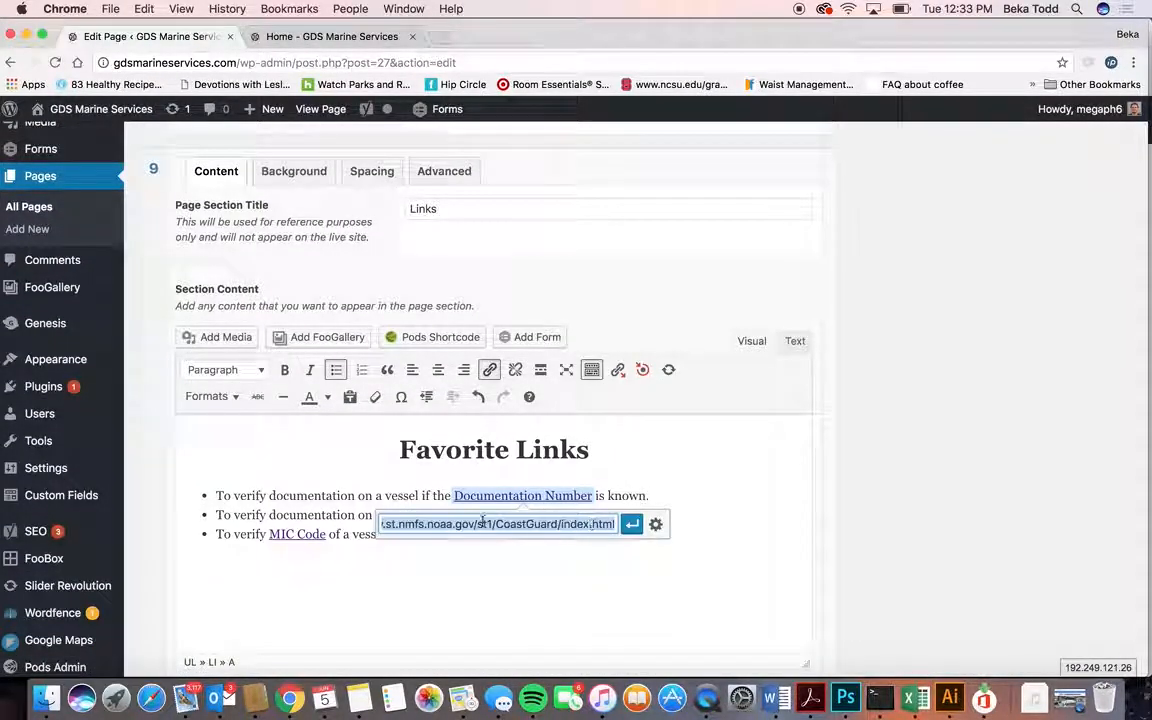
{"action": "left_click", "coordinate": [676, 473]}
{"action": "scroll", "coordinate": [676, 475], "scroll_direction": "down", "scroll_amount": 4}
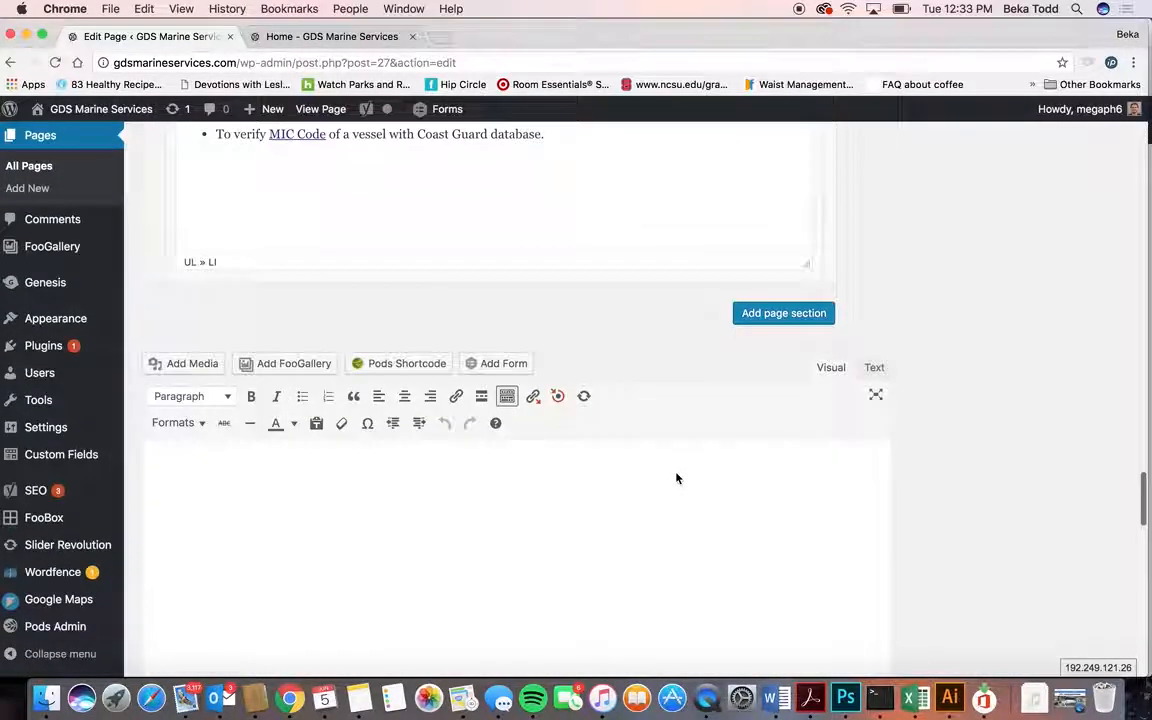
Look through the Home page's sections in the editor, from the Image section to the end of the Links section.
{"action": "scroll", "coordinate": [676, 478], "scroll_direction": "up", "scroll_amount": 15}
{"action": "scroll", "coordinate": [676, 477], "scroll_direction": "up", "scroll_amount": 10}
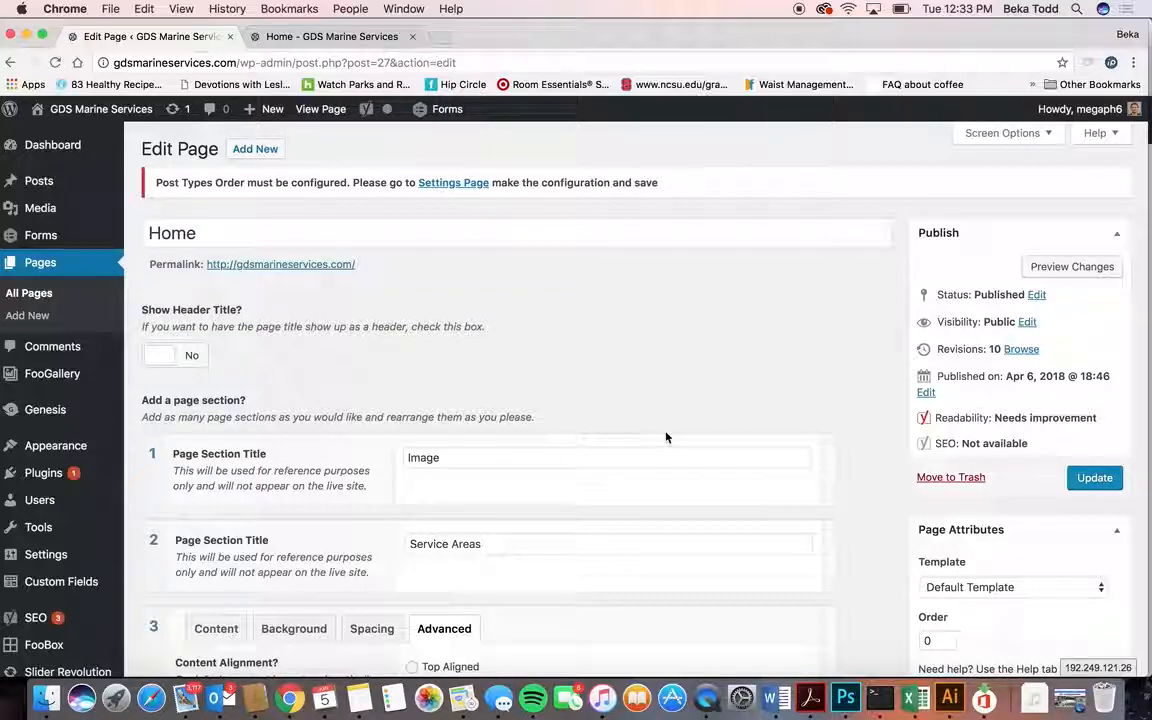
{"action": "scroll", "coordinate": [666, 437], "scroll_direction": "down", "scroll_amount": 20}
{"action": "scroll", "coordinate": [667, 437], "scroll_direction": "down", "scroll_amount": 15}
{"action": "scroll", "coordinate": [667, 437], "scroll_direction": "up", "scroll_amount": 10}
{"action": "scroll", "coordinate": [665, 432], "scroll_direction": "up", "scroll_amount": 6}
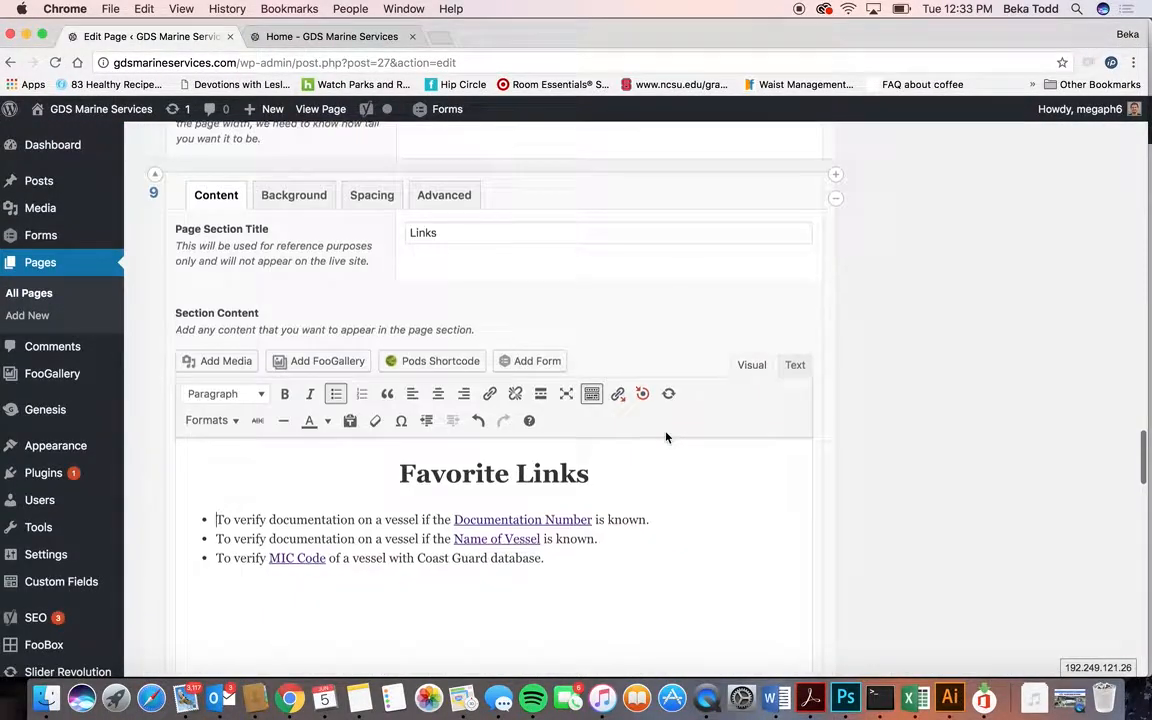
{"action": "scroll", "coordinate": [665, 432], "scroll_direction": "down", "scroll_amount": 3}
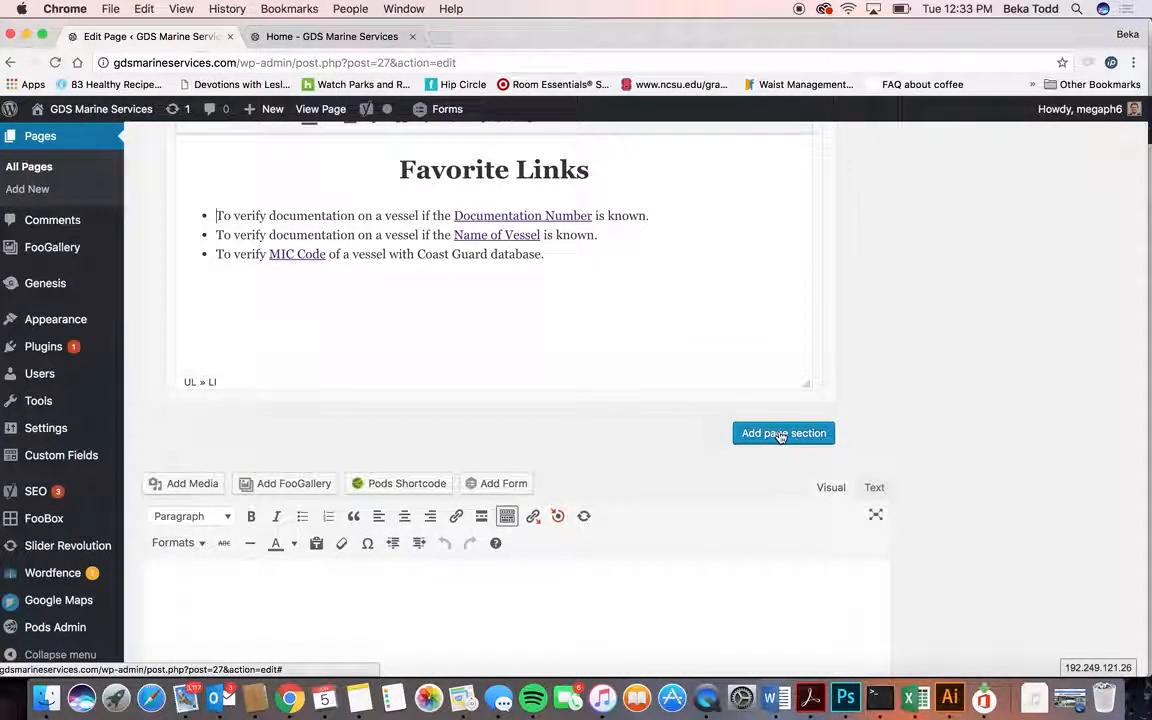
Add an empty page section below the Links section, collapse it and remove it again.
{"action": "left_click", "coordinate": [781, 434]}
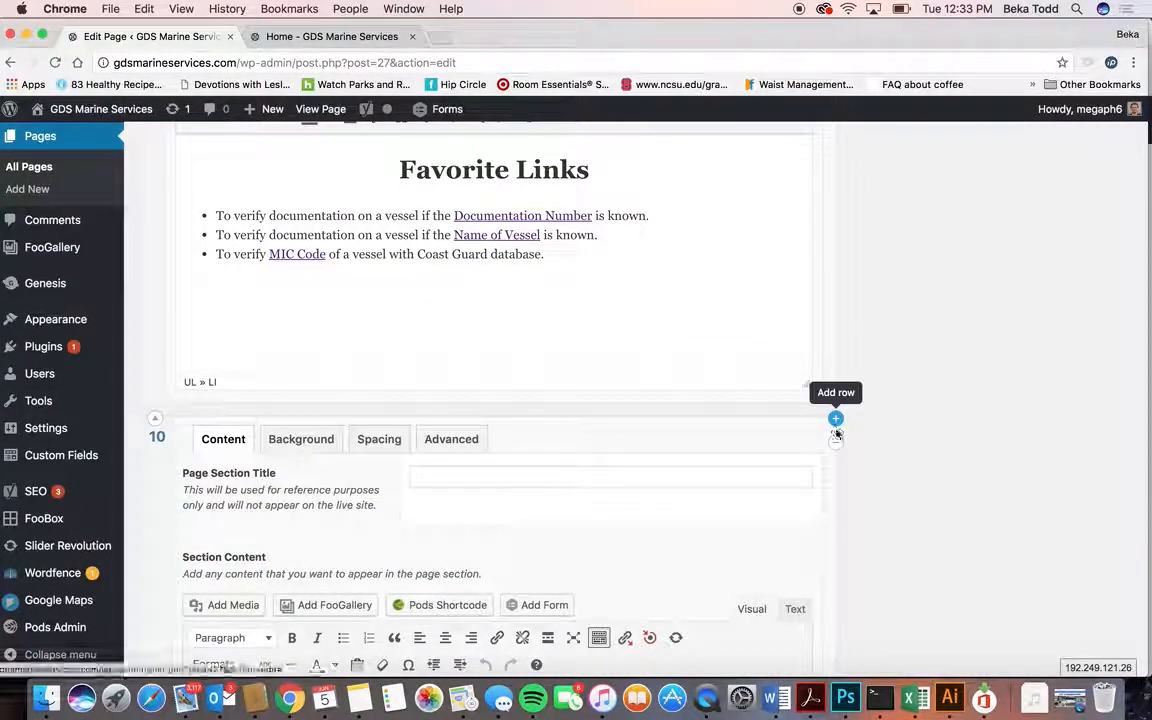
{"action": "left_click", "coordinate": [154, 418]}
{"action": "left_click_drag", "start_coordinate": [150, 327], "coordinate": [164, 484]}
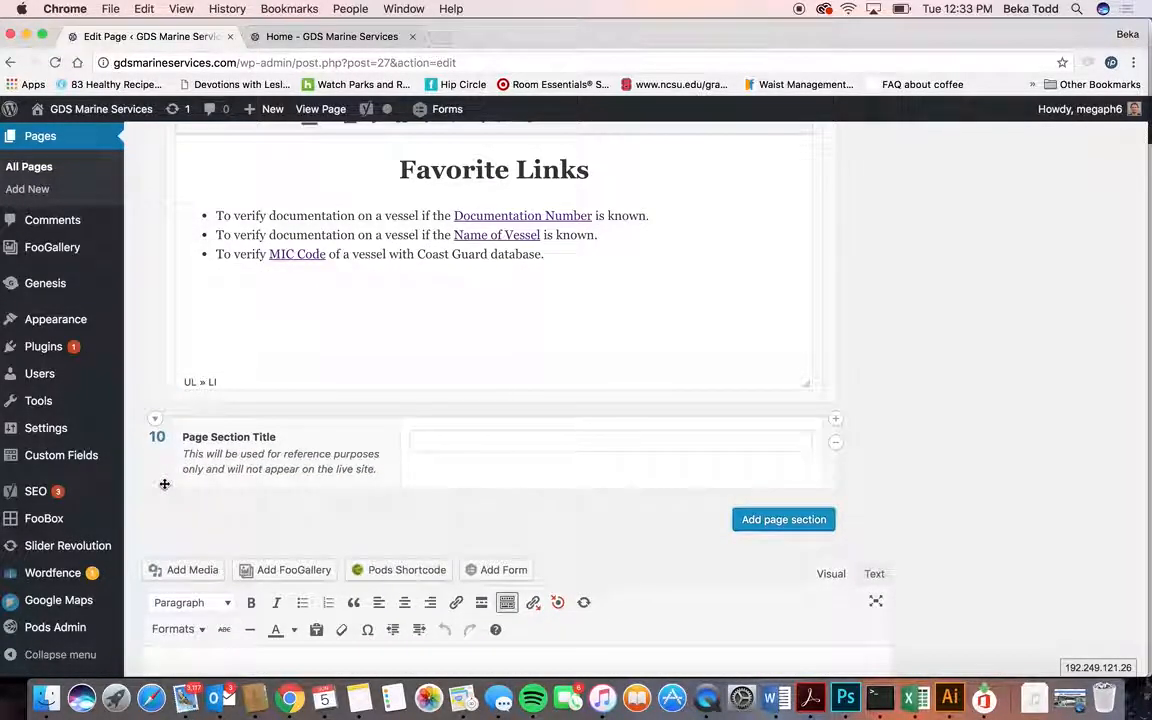
{"action": "left_click", "coordinate": [835, 444]}
{"action": "left_click", "coordinate": [858, 419]}
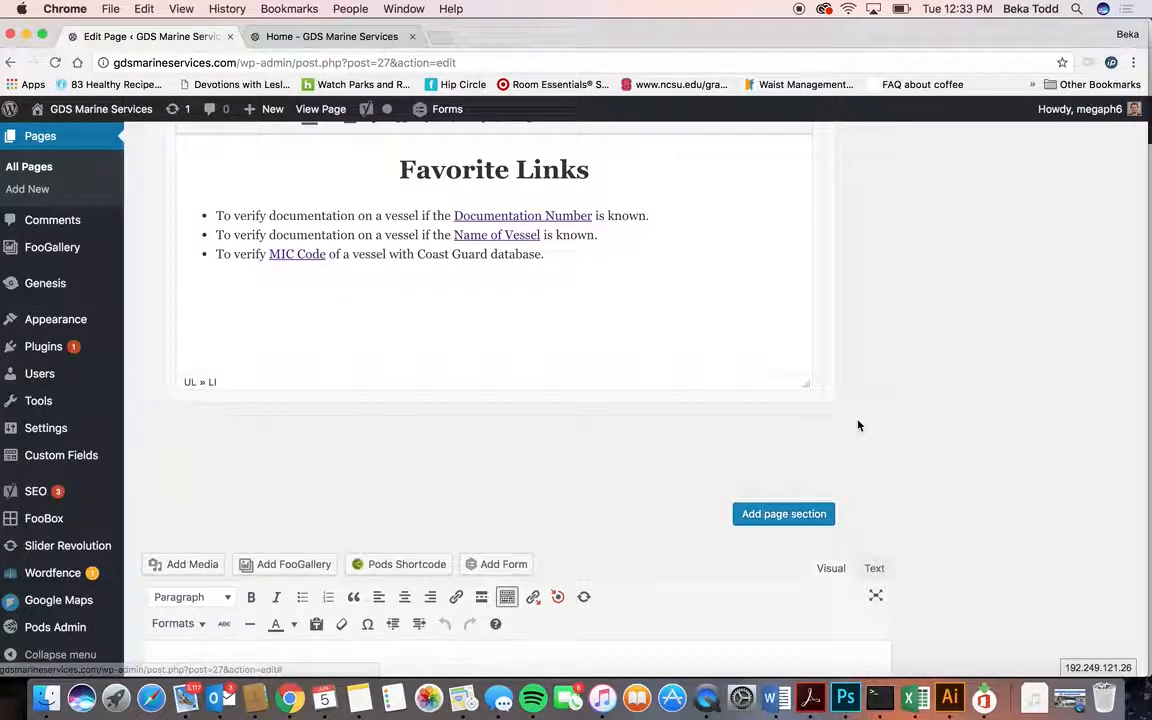
Review the appraisal, damage, certification and survey blocks on the live home page.
{"action": "left_click", "coordinate": [314, 36]}
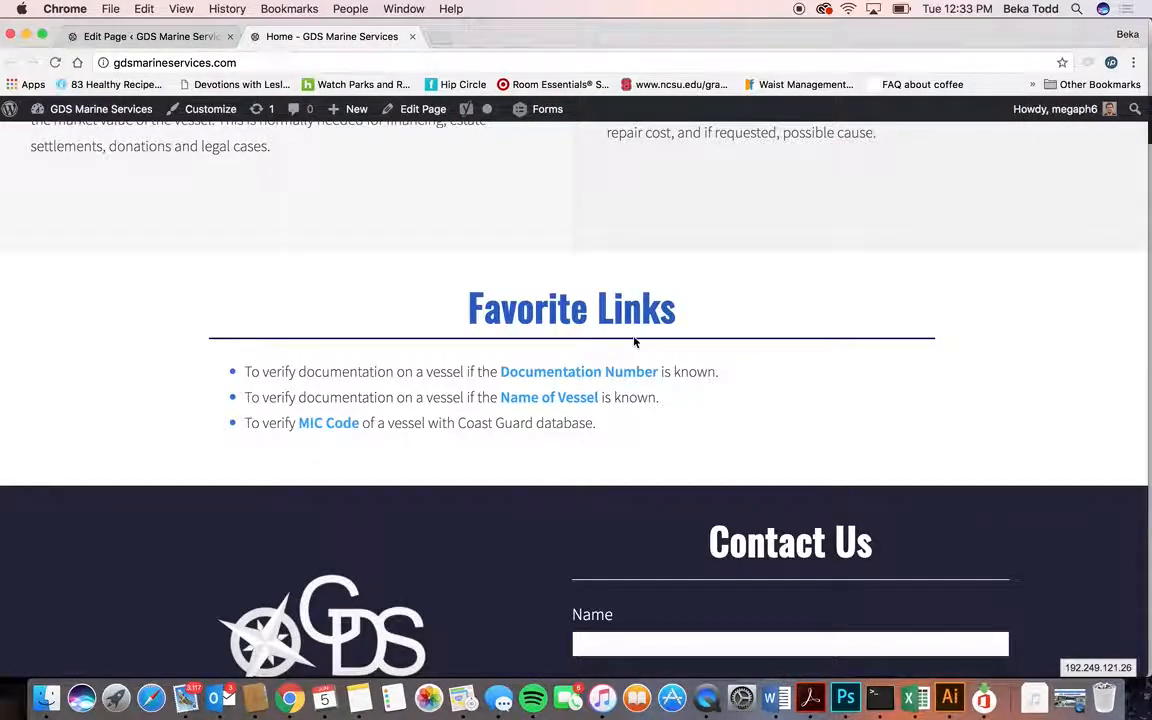
{"action": "scroll", "coordinate": [634, 342], "scroll_direction": "up", "scroll_amount": 3}
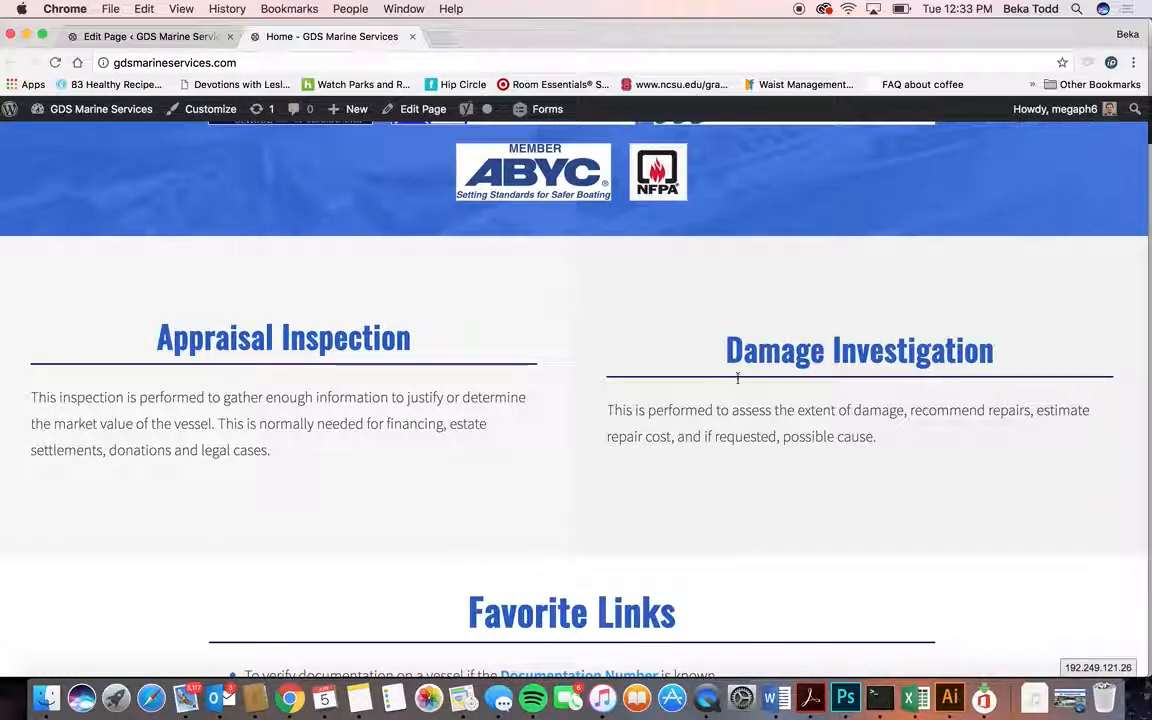
{"action": "scroll", "coordinate": [643, 404], "scroll_direction": "up", "scroll_amount": 6}
{"action": "scroll", "coordinate": [643, 404], "scroll_direction": "down", "scroll_amount": 2}
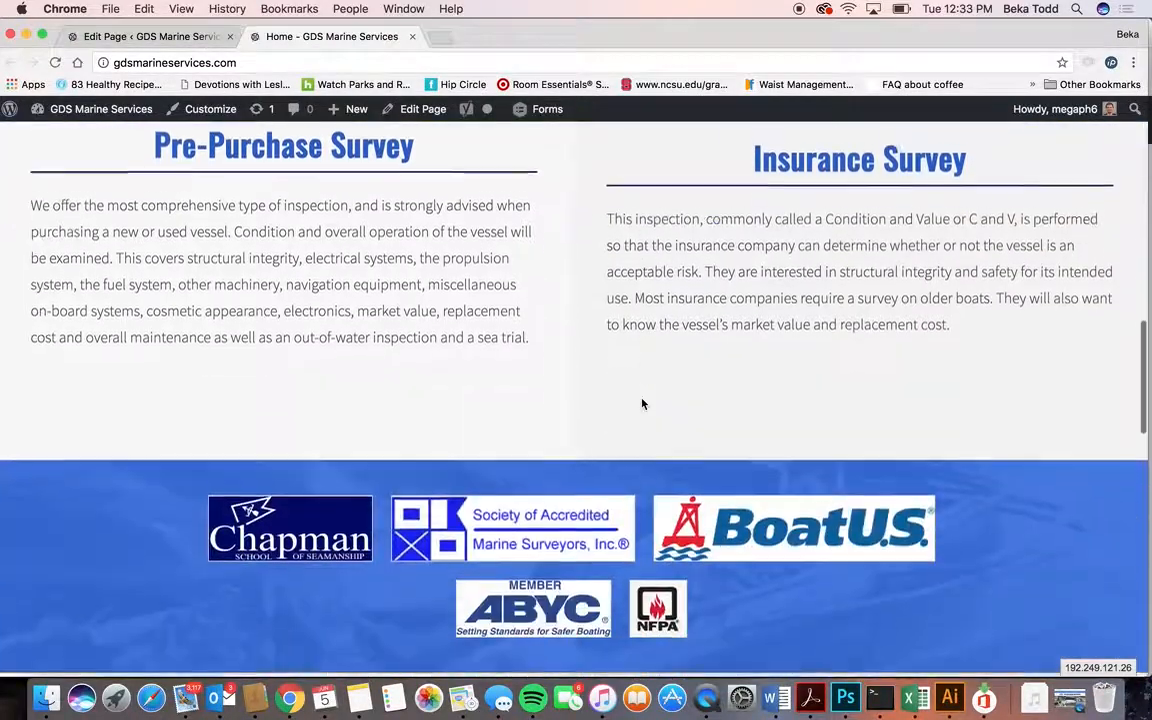
Open the Certifications gallery in FooGallery and compare it with the certification logos on the live home page.
{"action": "left_click", "coordinate": [175, 33]}
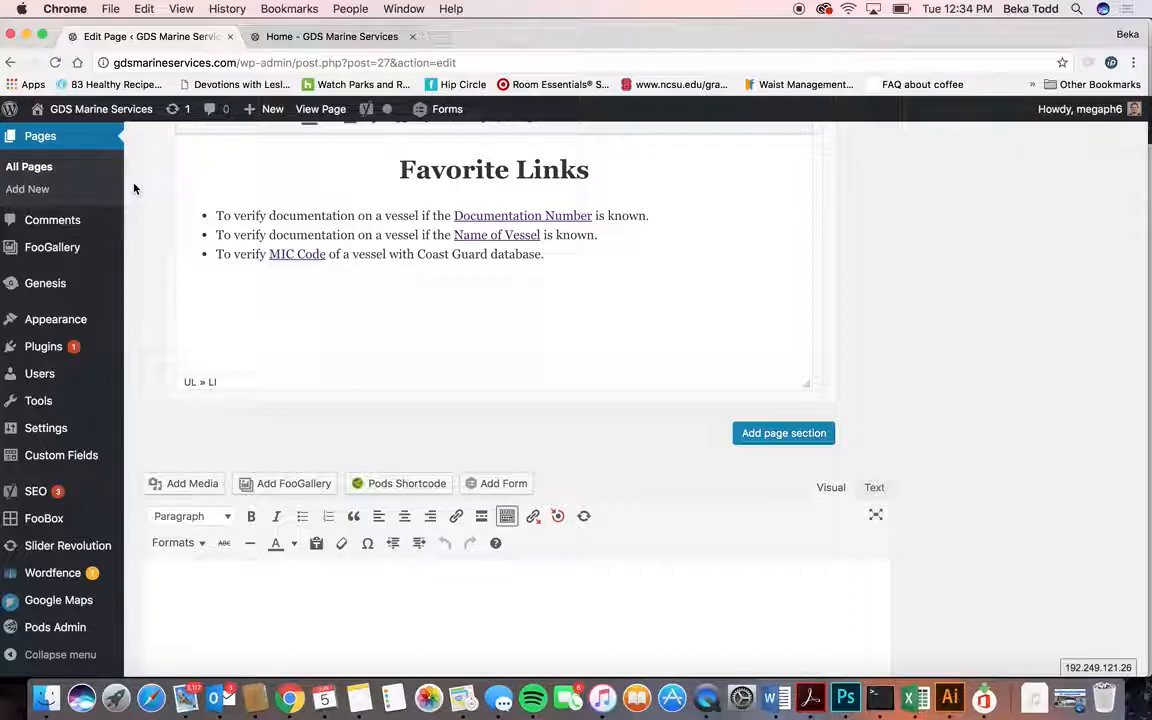
{"action": "scroll", "coordinate": [157, 224], "scroll_direction": "up", "scroll_amount": 1}
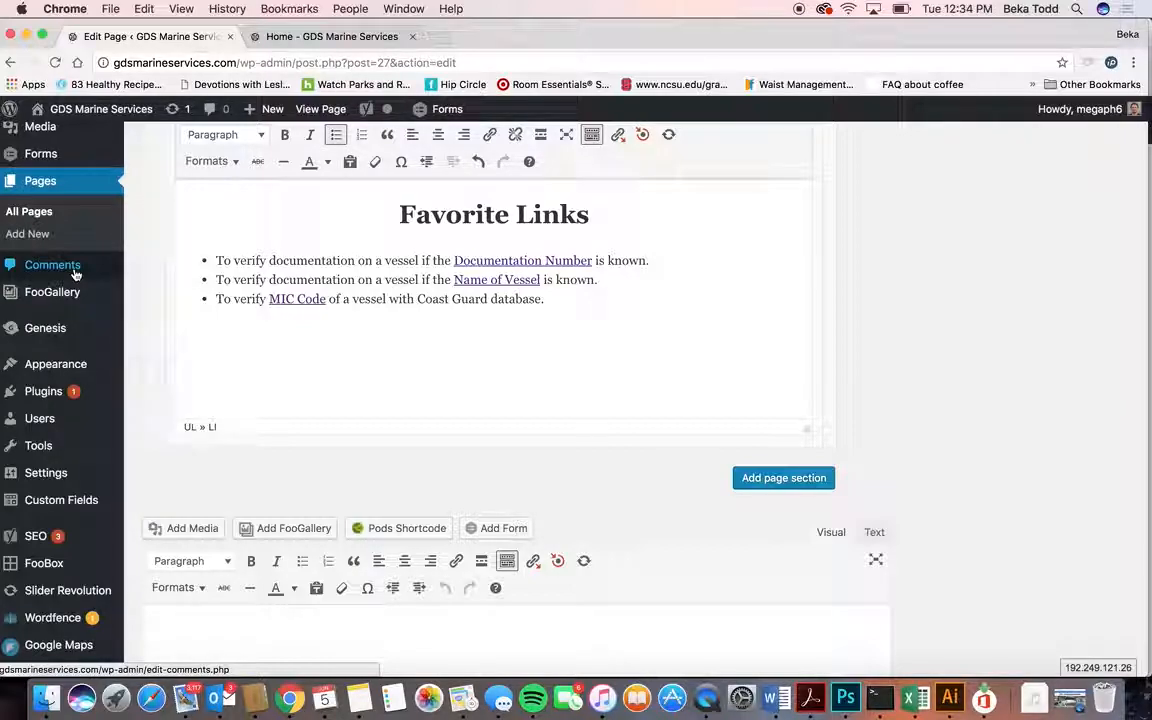
{"action": "mouse_move", "coordinate": [57, 304]}
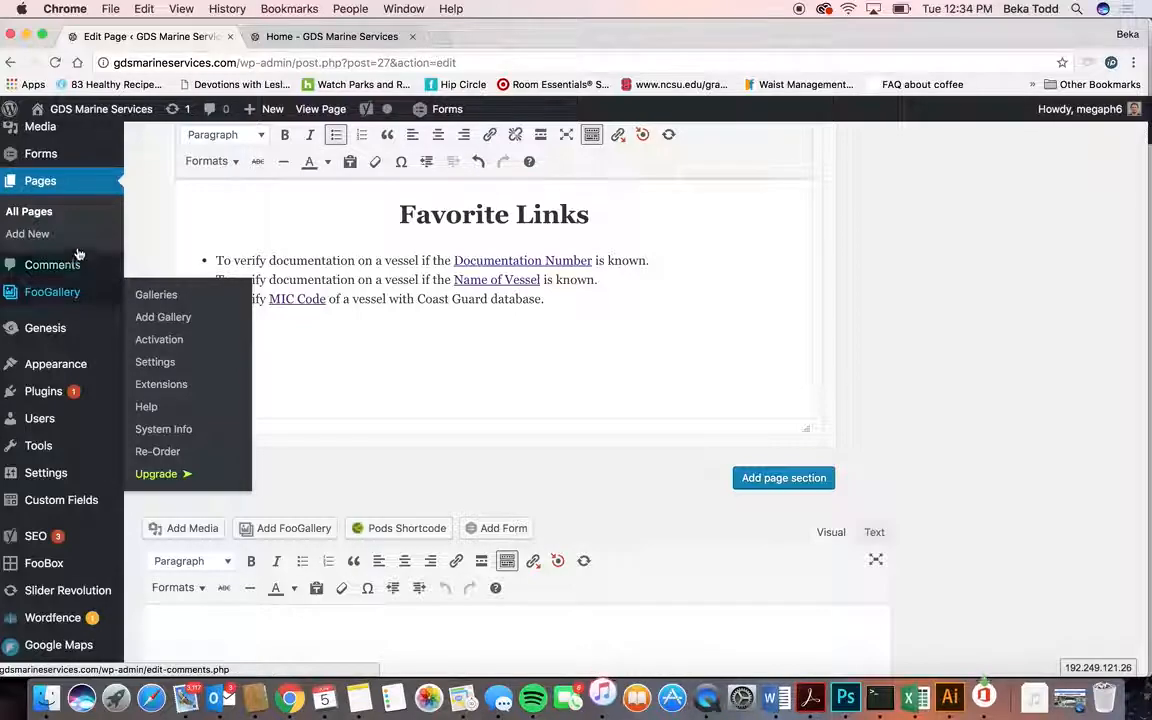
{"action": "left_click", "coordinate": [52, 300]}
{"action": "left_click", "coordinate": [697, 252]}
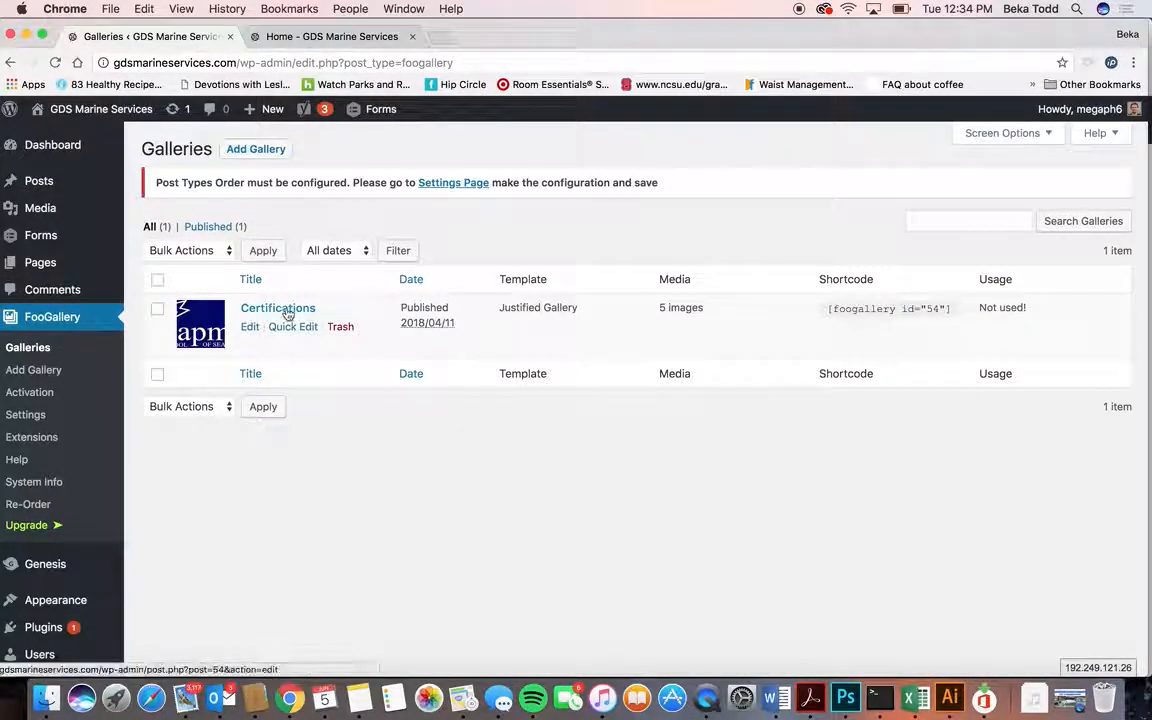
{"action": "key", "text": "ctrl+Tab"}
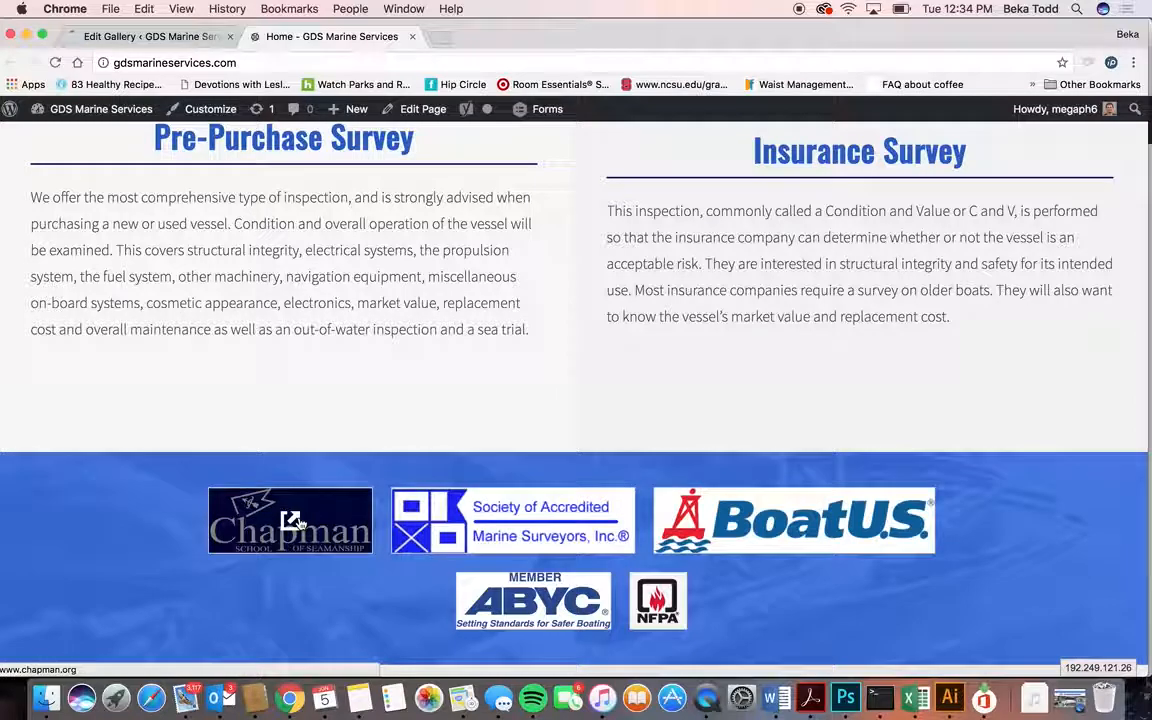
{"action": "left_click", "coordinate": [155, 38]}
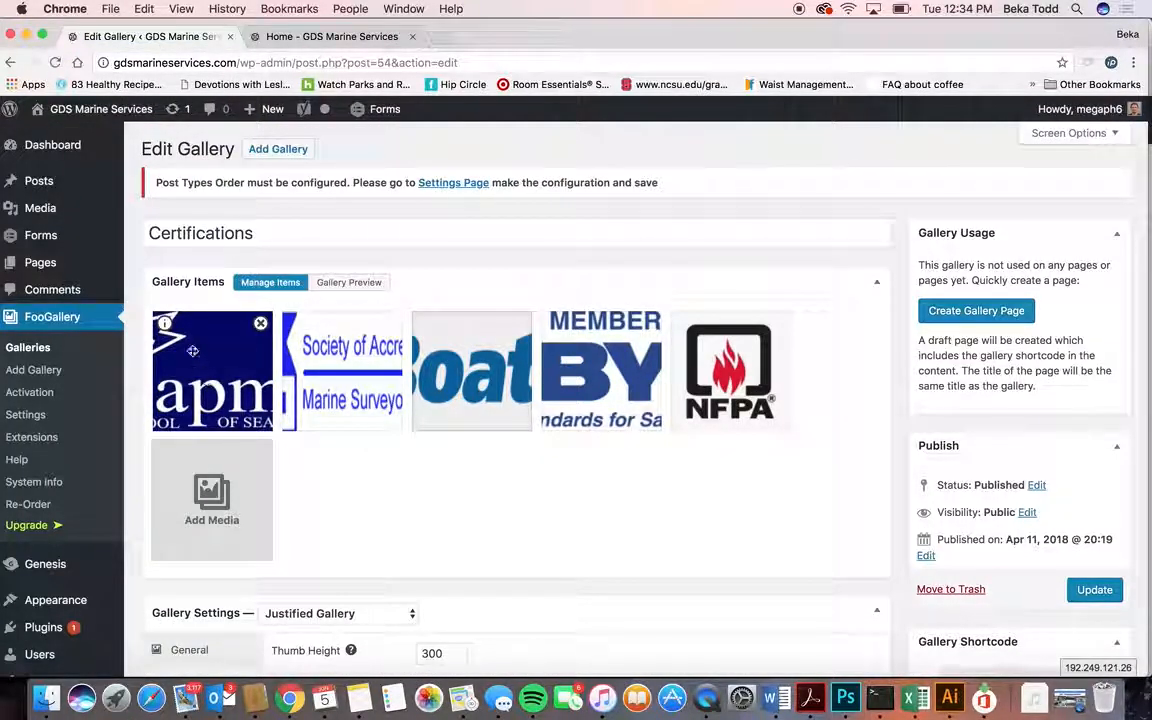
Inspect the Chapman logo's custom URL in its attachment details and check the logo's link on the live home page.
{"action": "left_click", "coordinate": [166, 327]}
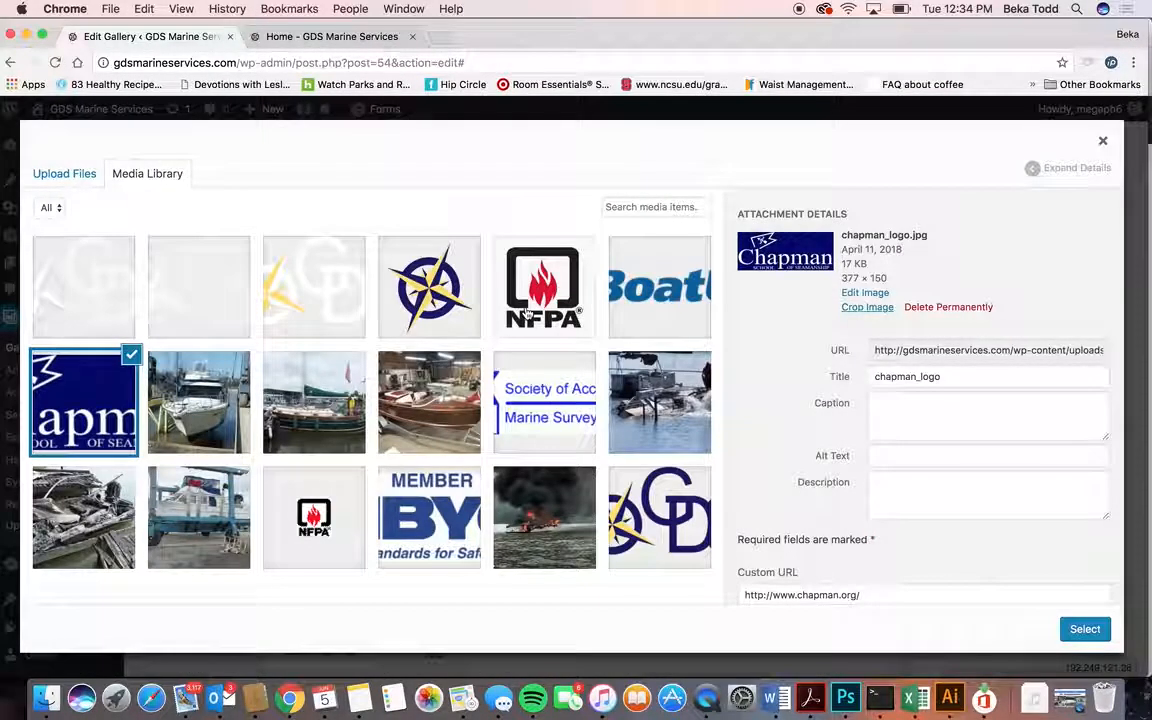
{"action": "scroll", "coordinate": [949, 332], "scroll_direction": "down", "scroll_amount": 4}
{"action": "left_click", "coordinate": [880, 419]}
{"action": "left_click_drag", "start_coordinate": [880, 419], "coordinate": [678, 409]}
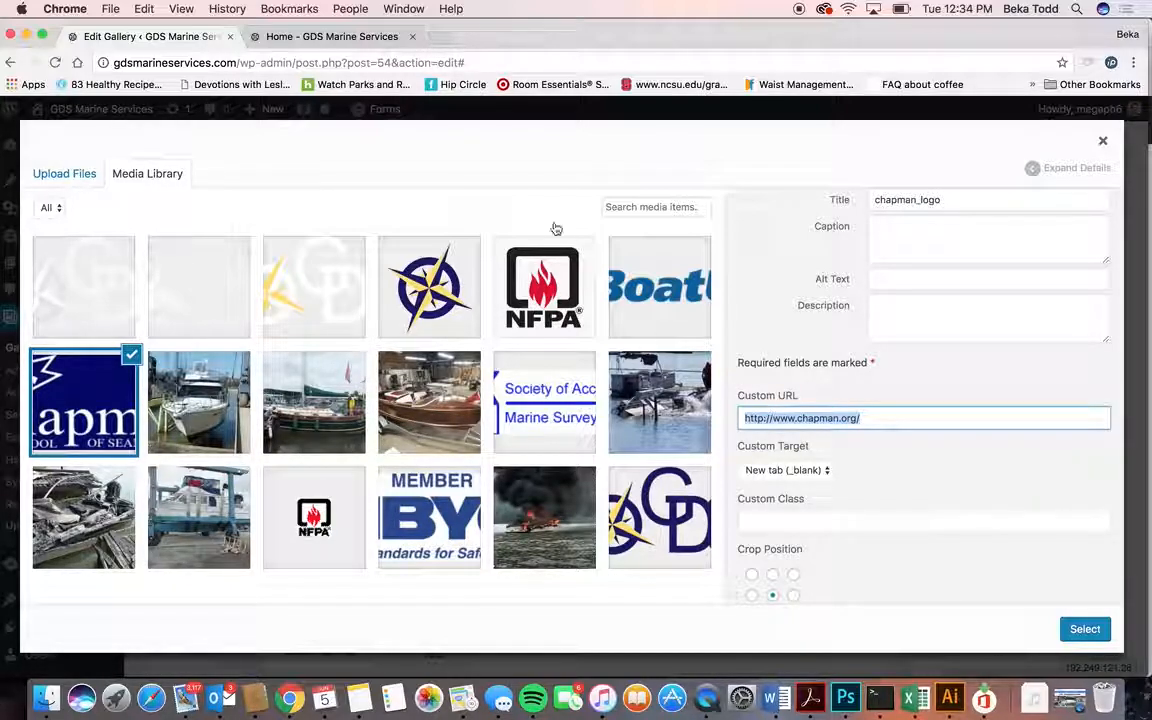
{"action": "left_click", "coordinate": [345, 38]}
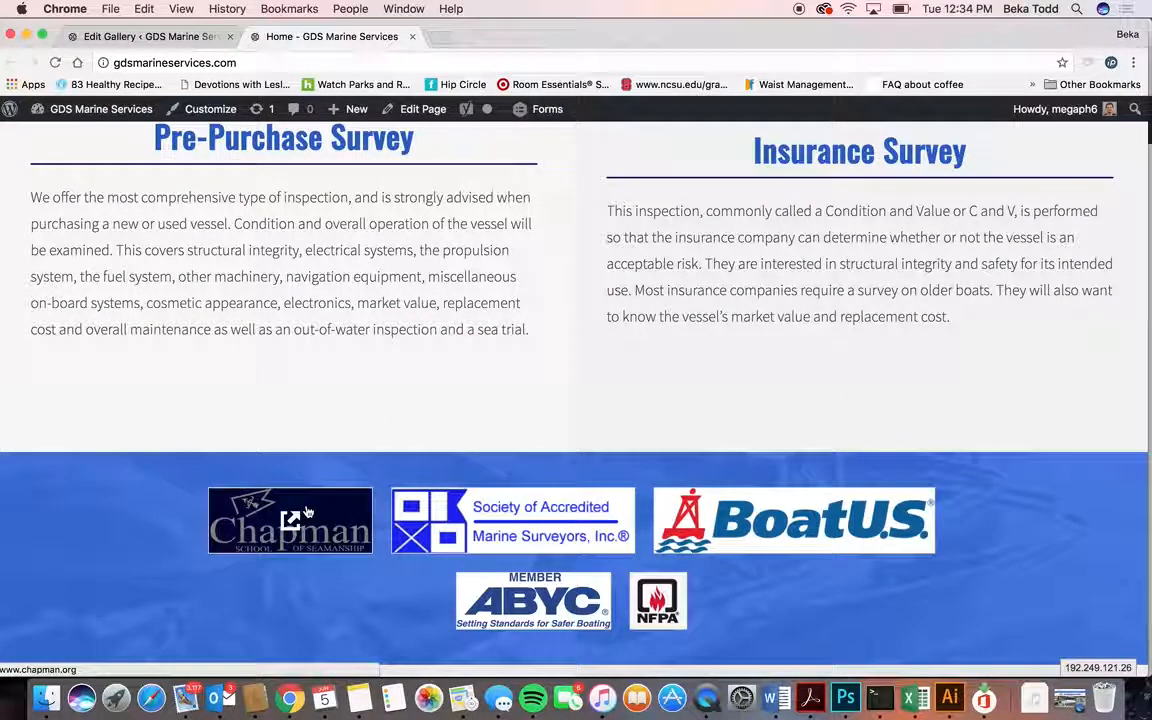
Return to the Certifications gallery and inspect the custom URL of the Society of Accredited Marine Surveyors logo.
{"action": "left_click", "coordinate": [159, 36]}
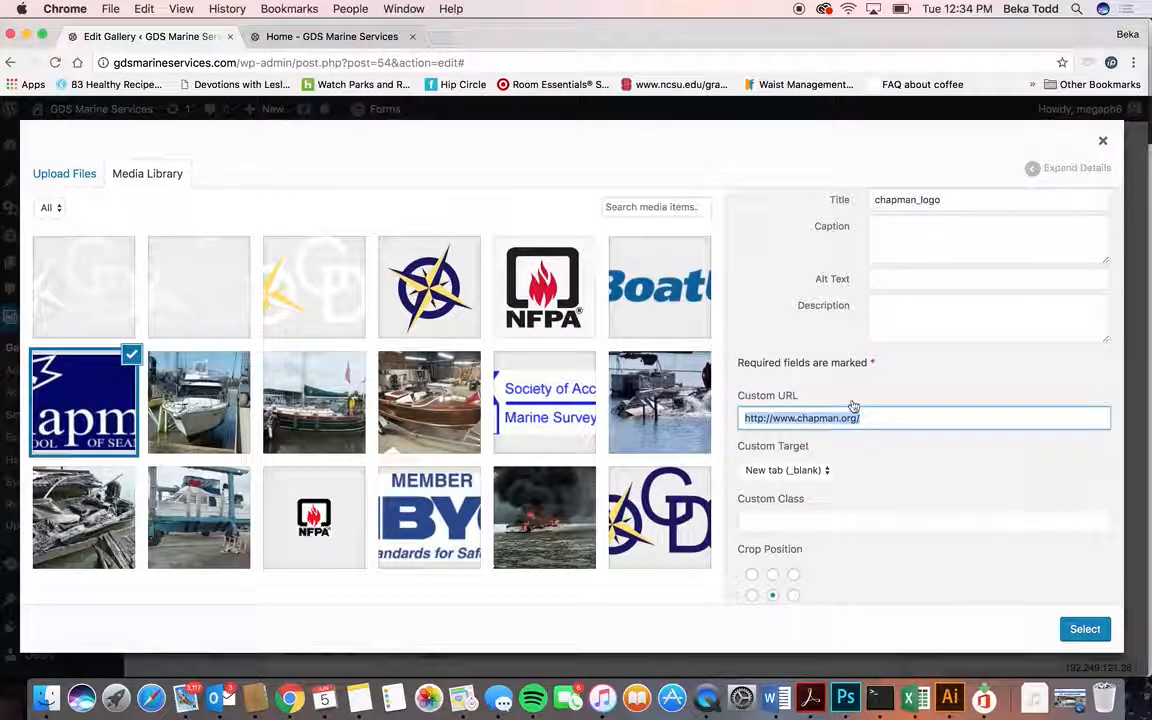
{"action": "left_click", "coordinate": [1103, 142]}
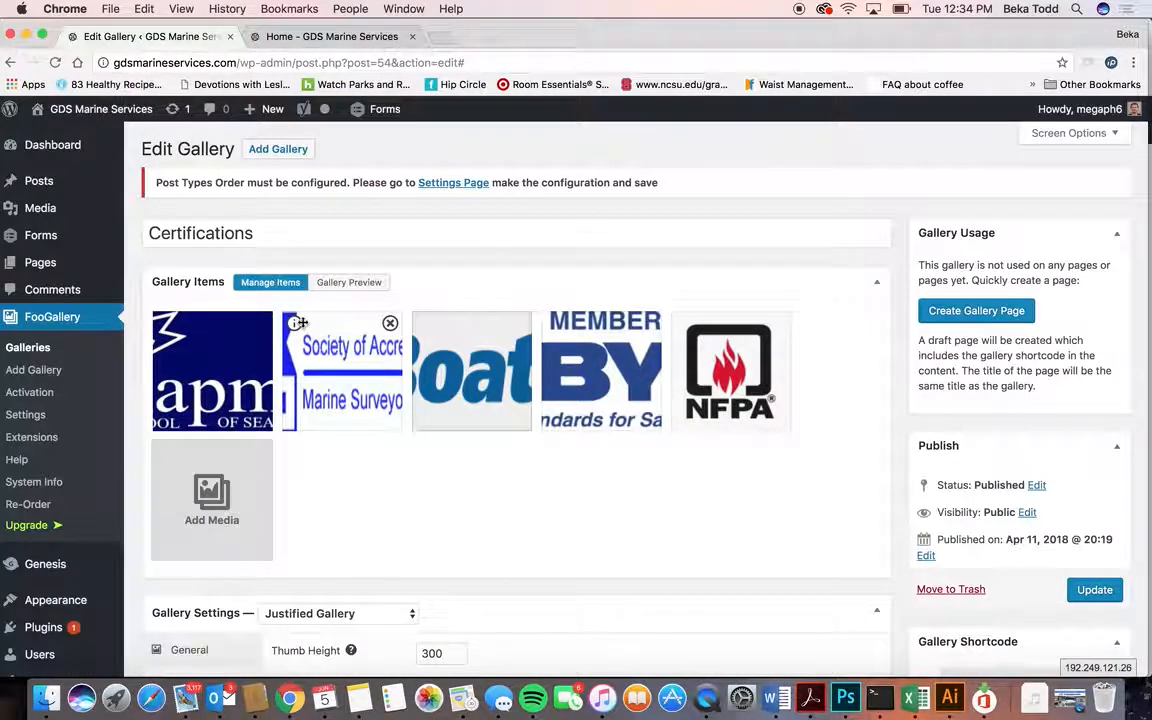
{"action": "left_click", "coordinate": [298, 323]}
{"action": "scroll", "coordinate": [807, 539], "scroll_direction": "down", "scroll_amount": 3}
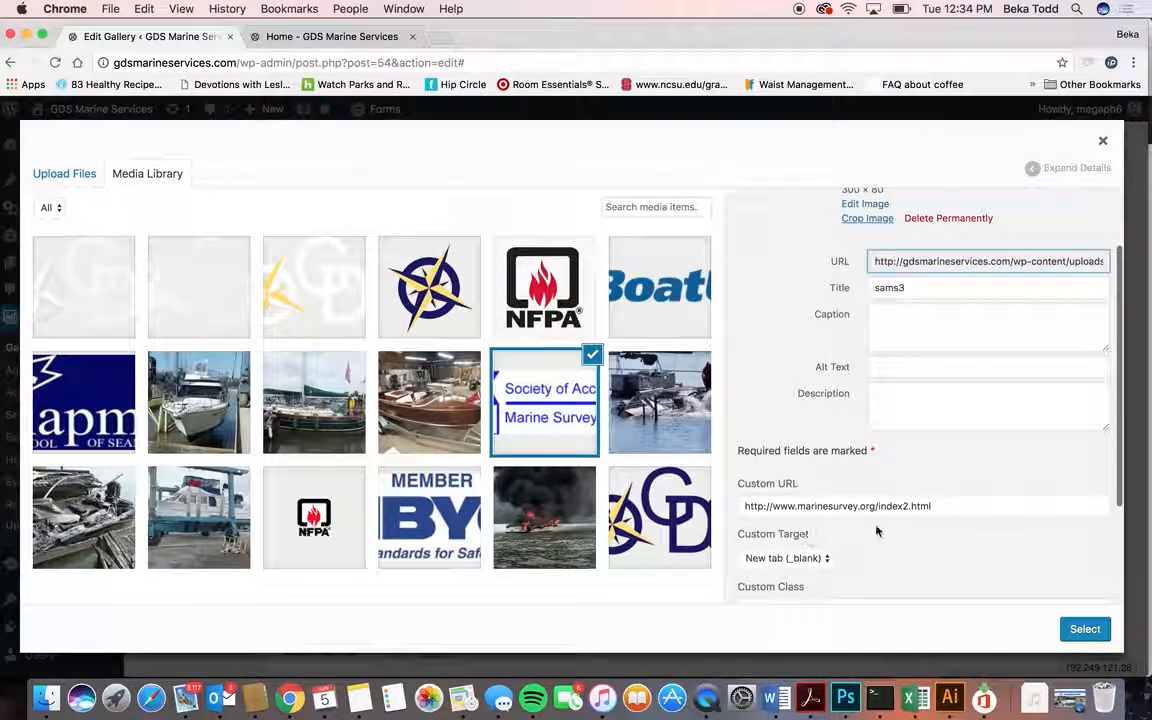
{"action": "left_click", "coordinate": [1103, 141]}
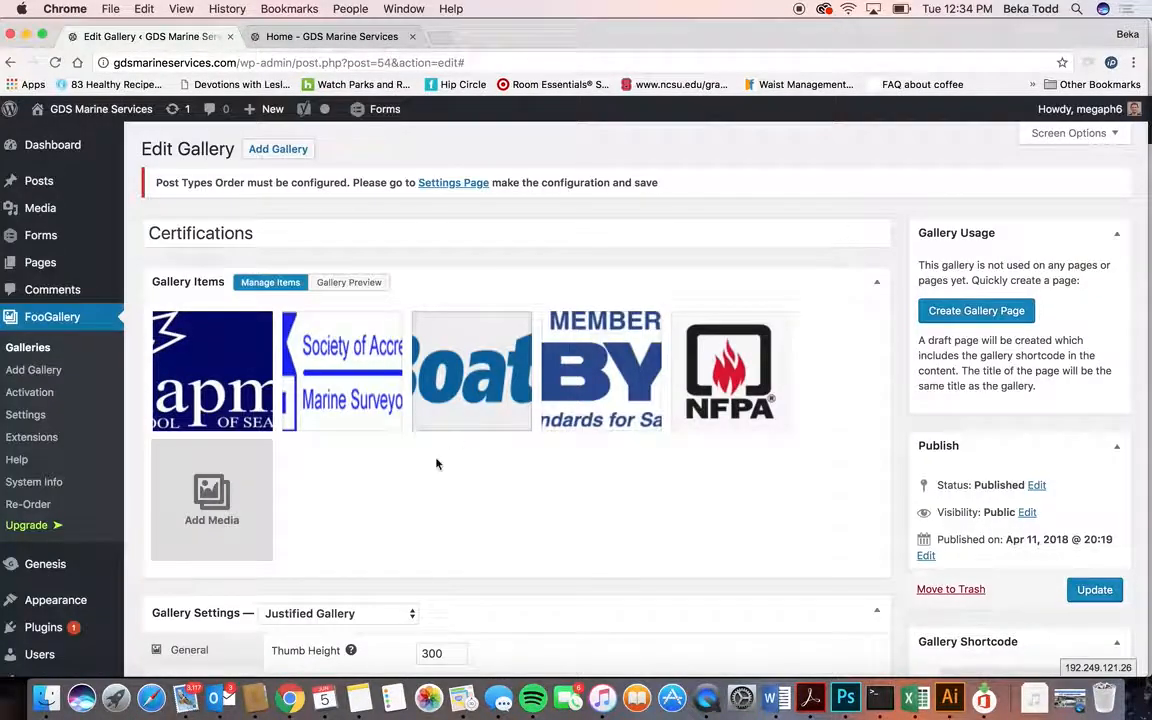
Open the gallery's media picker, view the attachment details of the sams3 image, and close the picker without adding anything.
{"action": "left_click", "coordinate": [226, 503]}
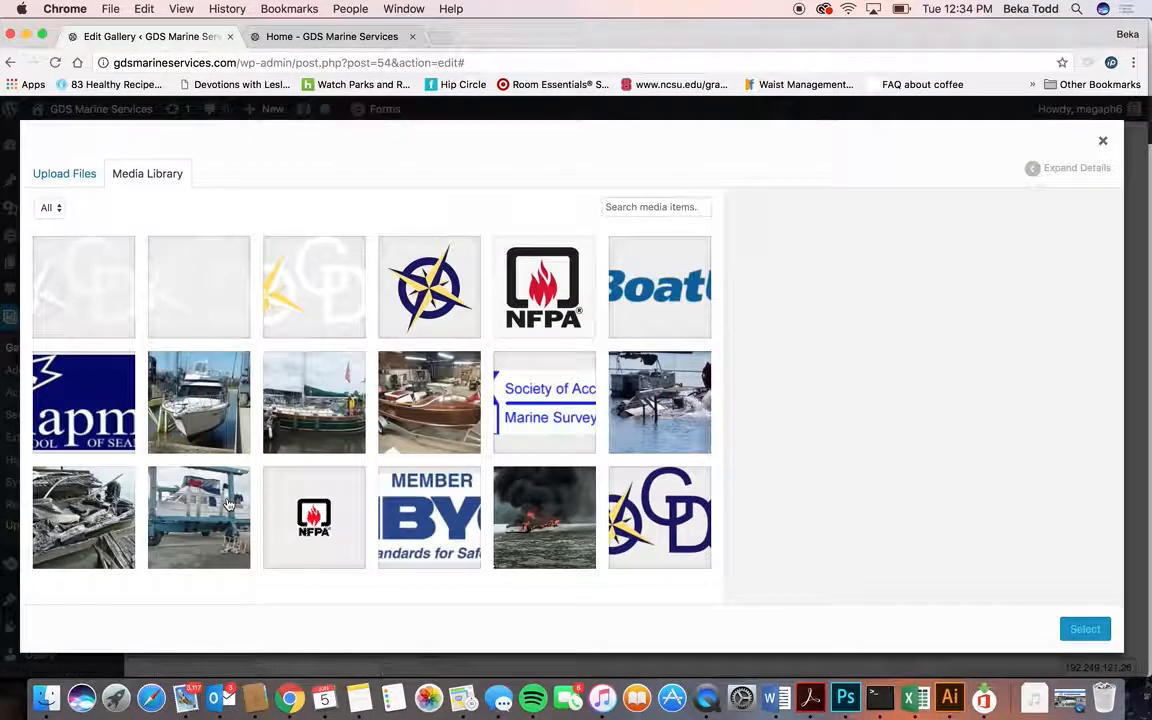
{"action": "left_click", "coordinate": [541, 405]}
{"action": "scroll", "coordinate": [1010, 551], "scroll_direction": "down", "scroll_amount": 2}
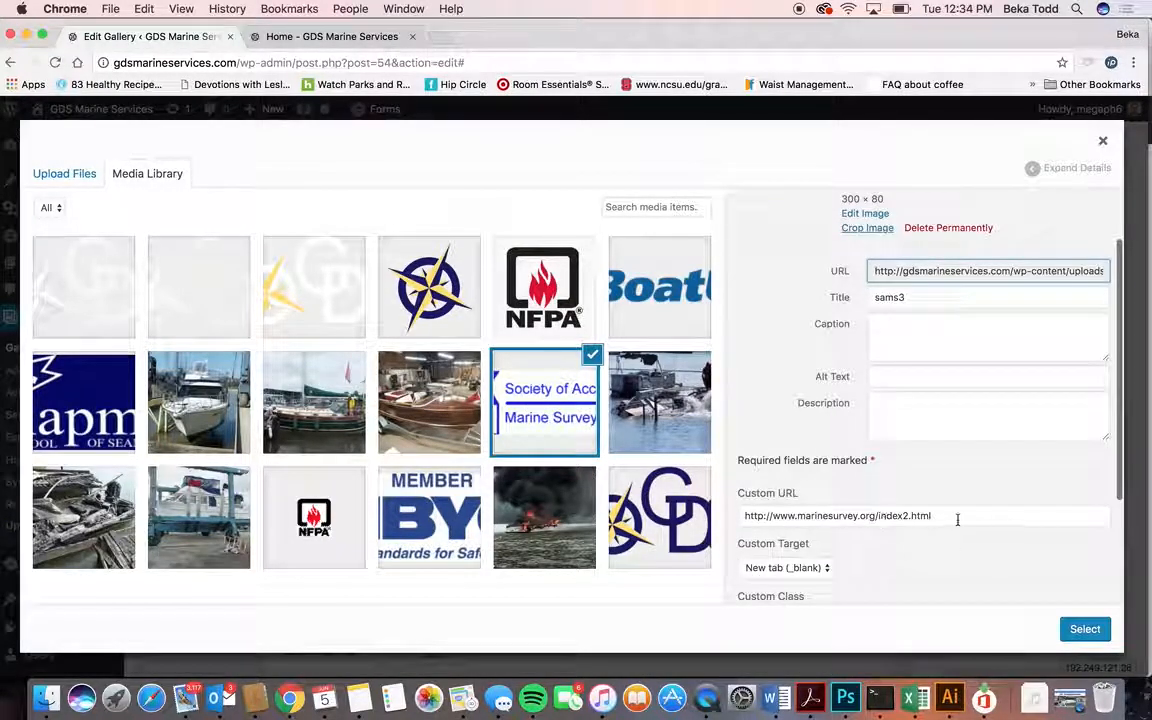
{"action": "left_click", "coordinate": [1103, 141]}
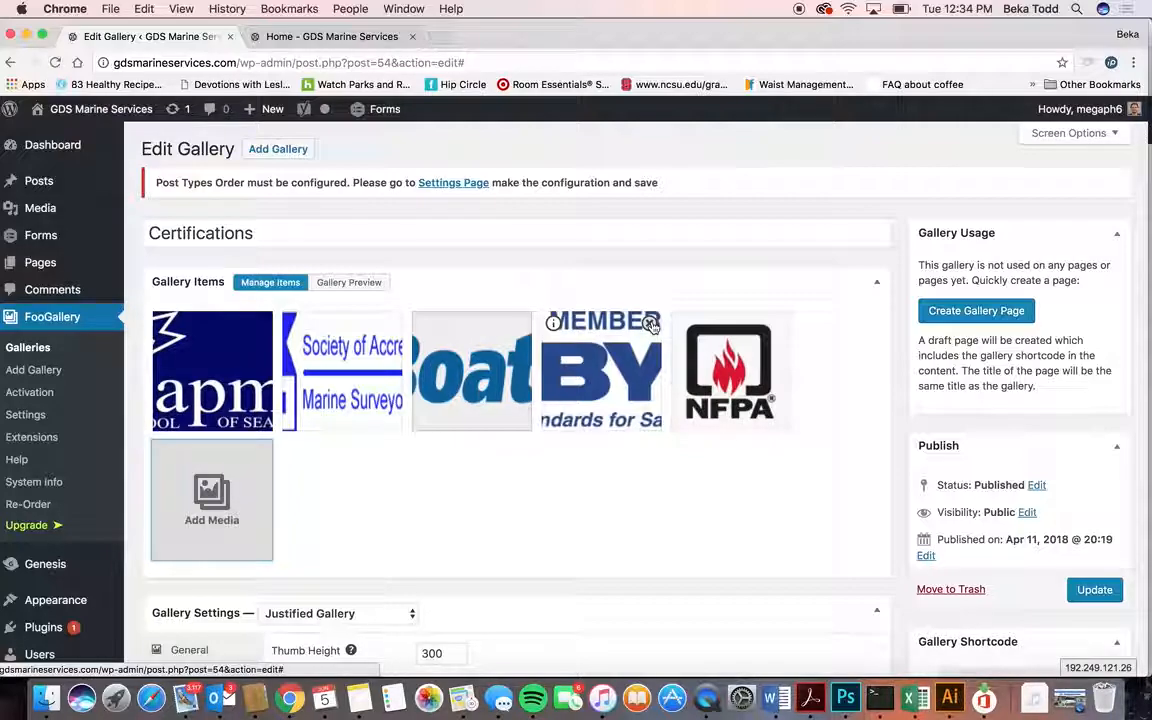
Copy the Certifications gallery's shortcode and review its General, Appearance and Hover Effects settings.
{"action": "scroll", "coordinate": [643, 452], "scroll_direction": "down", "scroll_amount": 2}
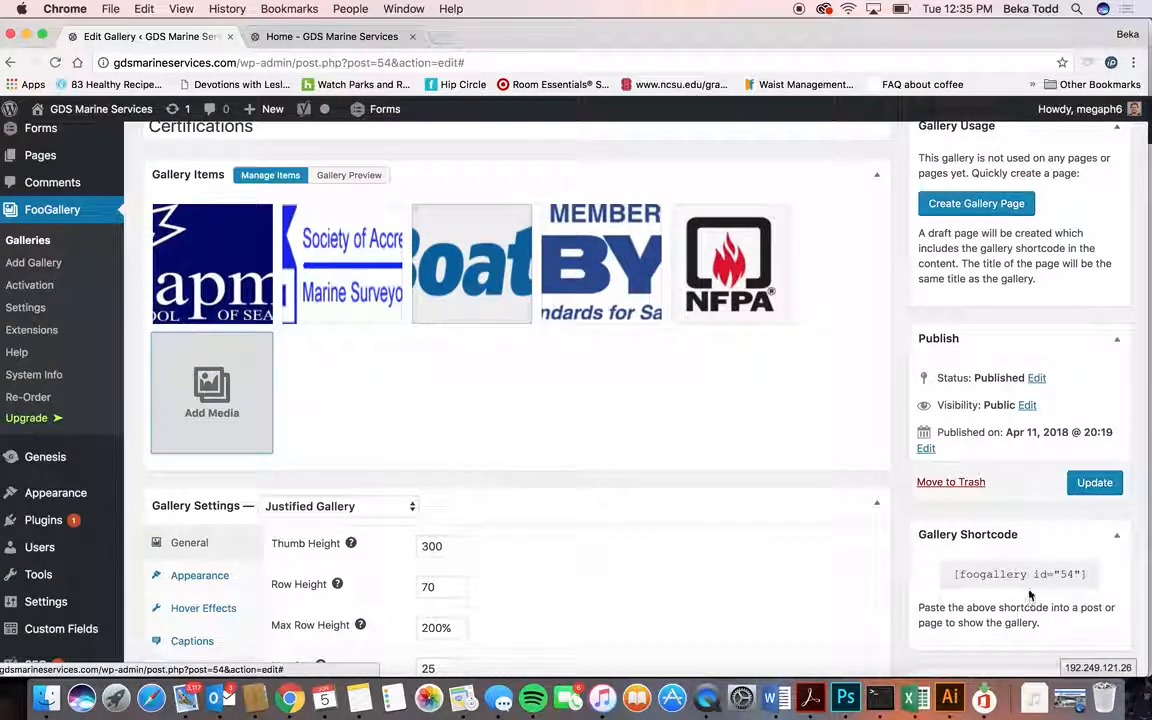
{"action": "left_click", "coordinate": [1034, 577]}
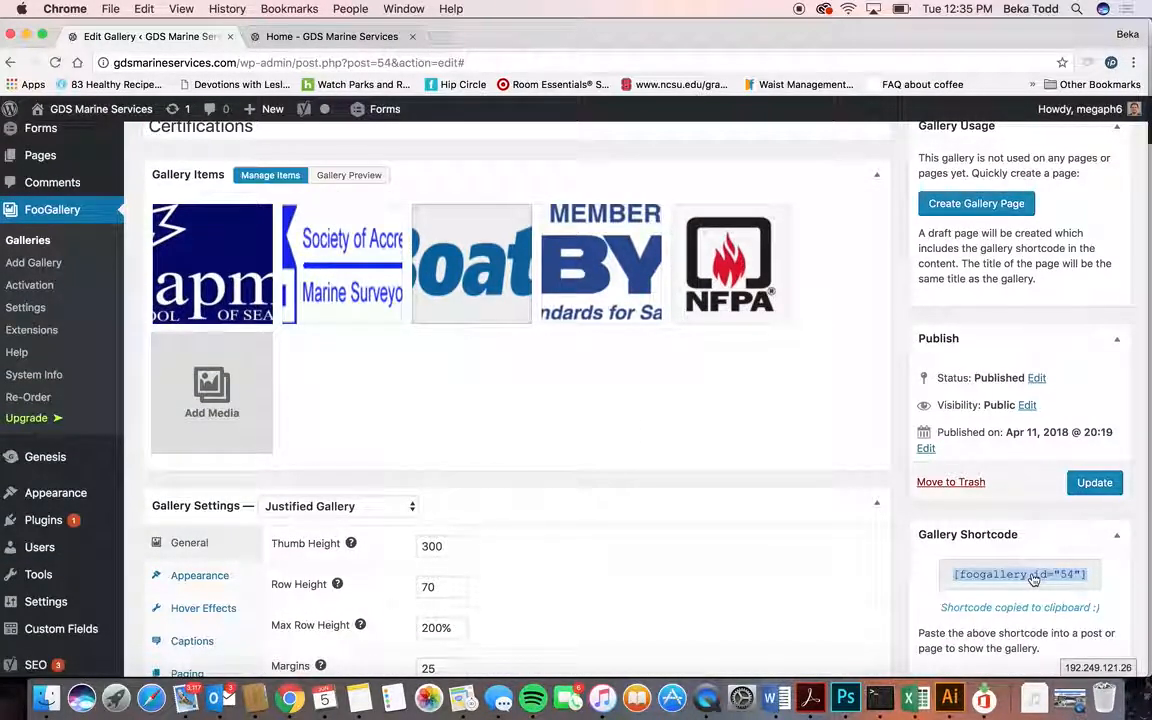
{"action": "scroll", "coordinate": [661, 481], "scroll_direction": "down", "scroll_amount": 5}
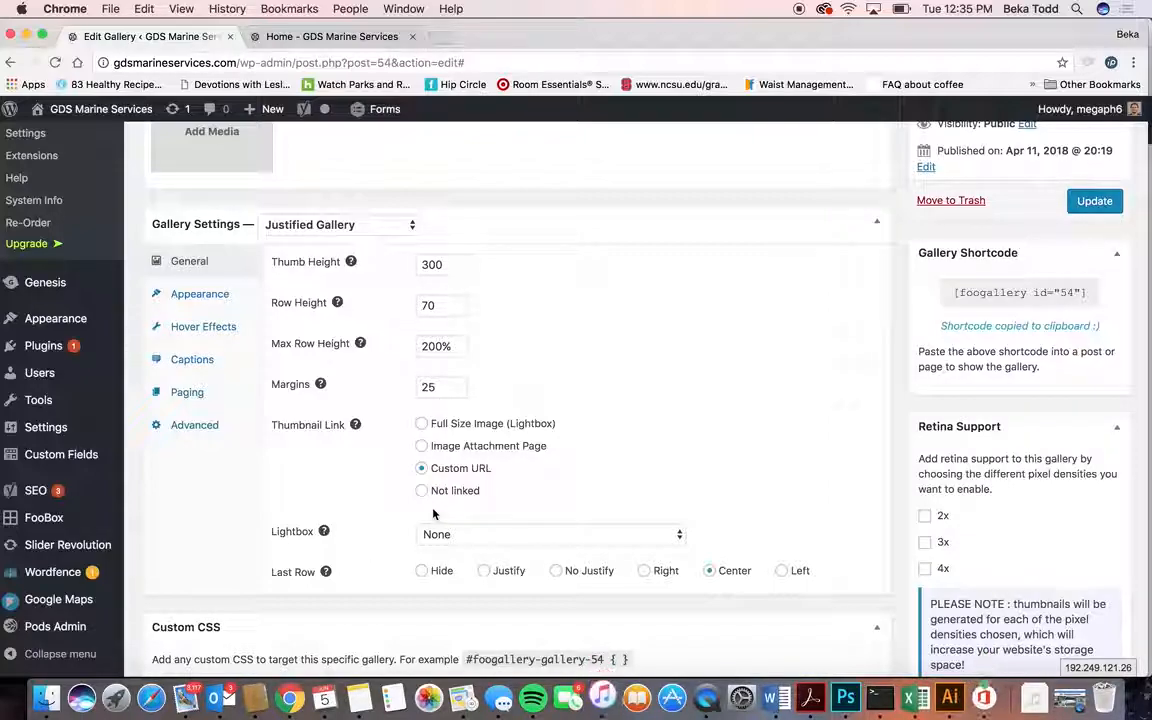
{"action": "left_click", "coordinate": [200, 293]}
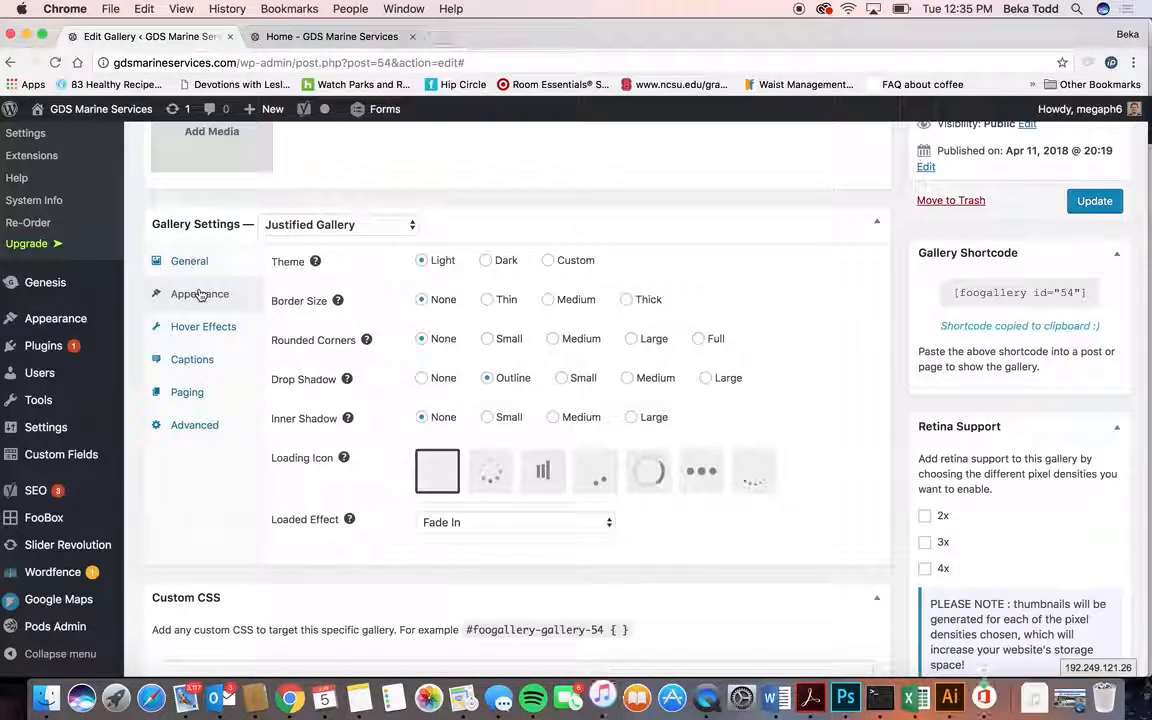
{"action": "left_click", "coordinate": [196, 335]}
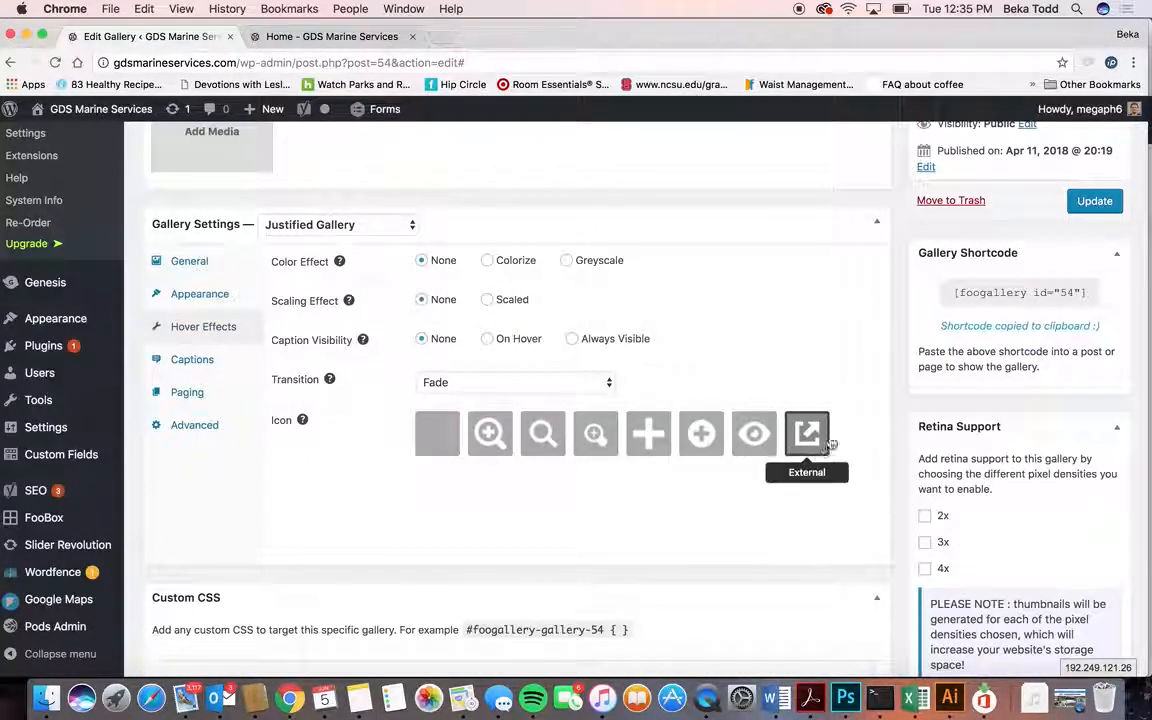
{"action": "left_click", "coordinate": [203, 261]}
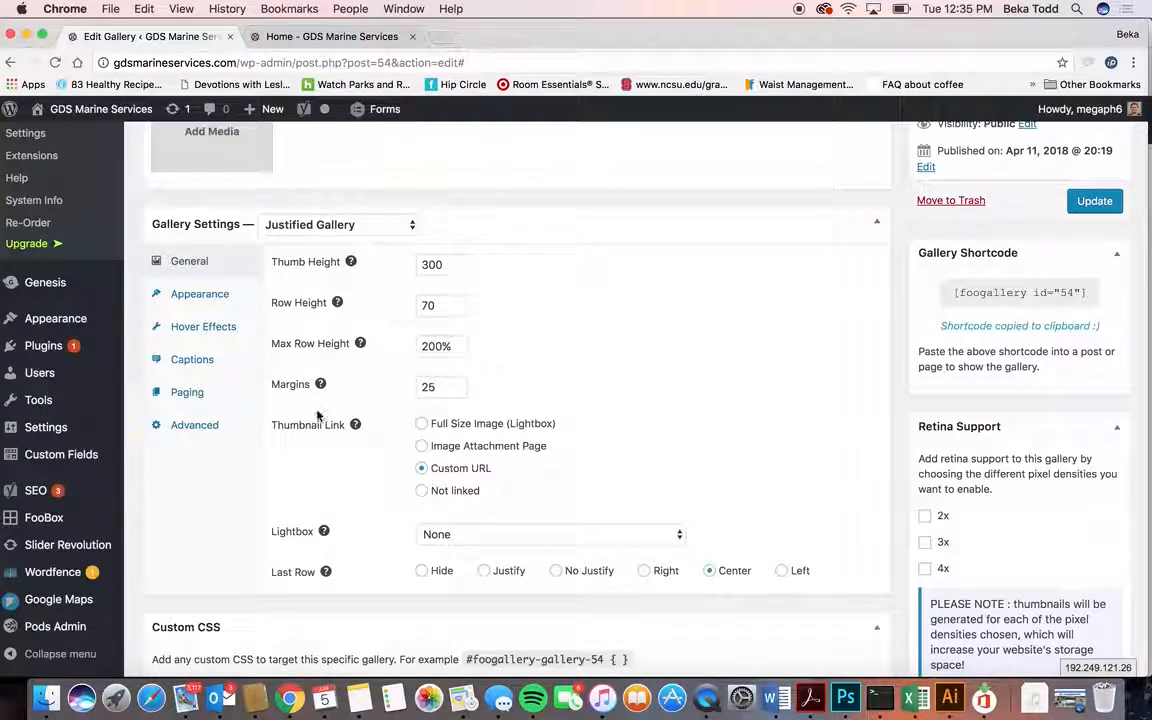
Recheck the custom URL and target of the Society of Accredited Marine Surveyors logo and look over the Certifications gallery page.
{"action": "scroll", "coordinate": [293, 251], "scroll_direction": "up", "scroll_amount": 3}
{"action": "left_click", "coordinate": [293, 250]}
{"action": "scroll", "coordinate": [1095, 465], "scroll_direction": "down", "scroll_amount": 3}
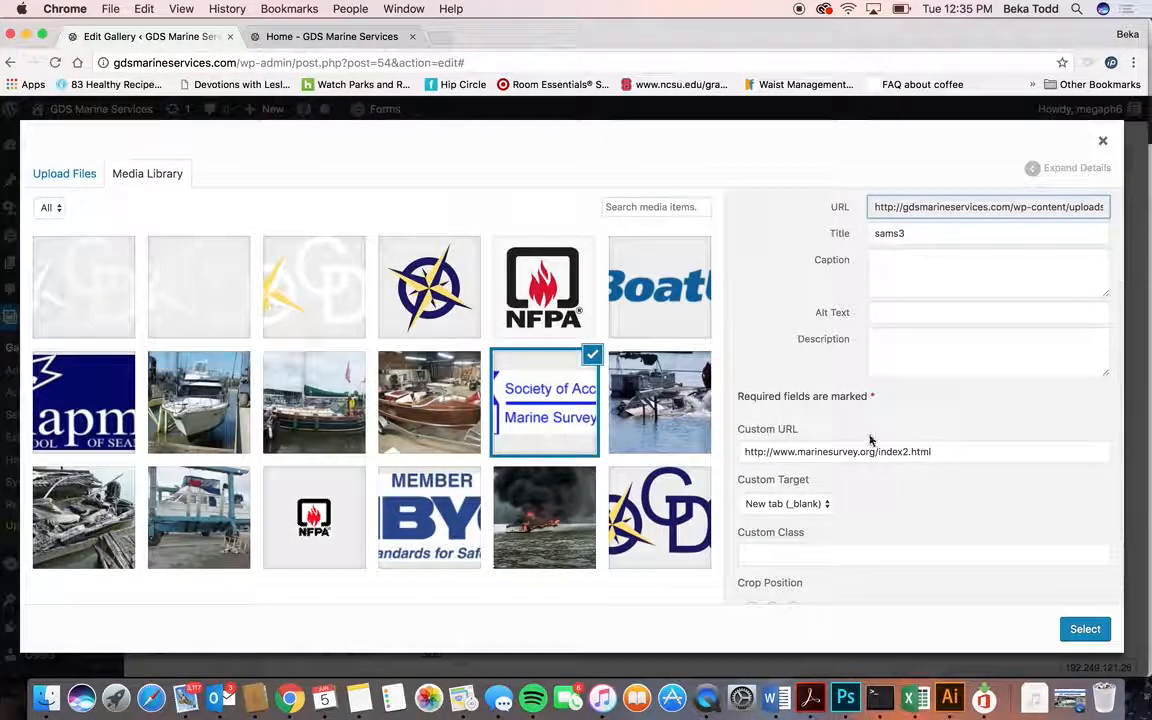
{"action": "left_click", "coordinate": [1103, 142]}
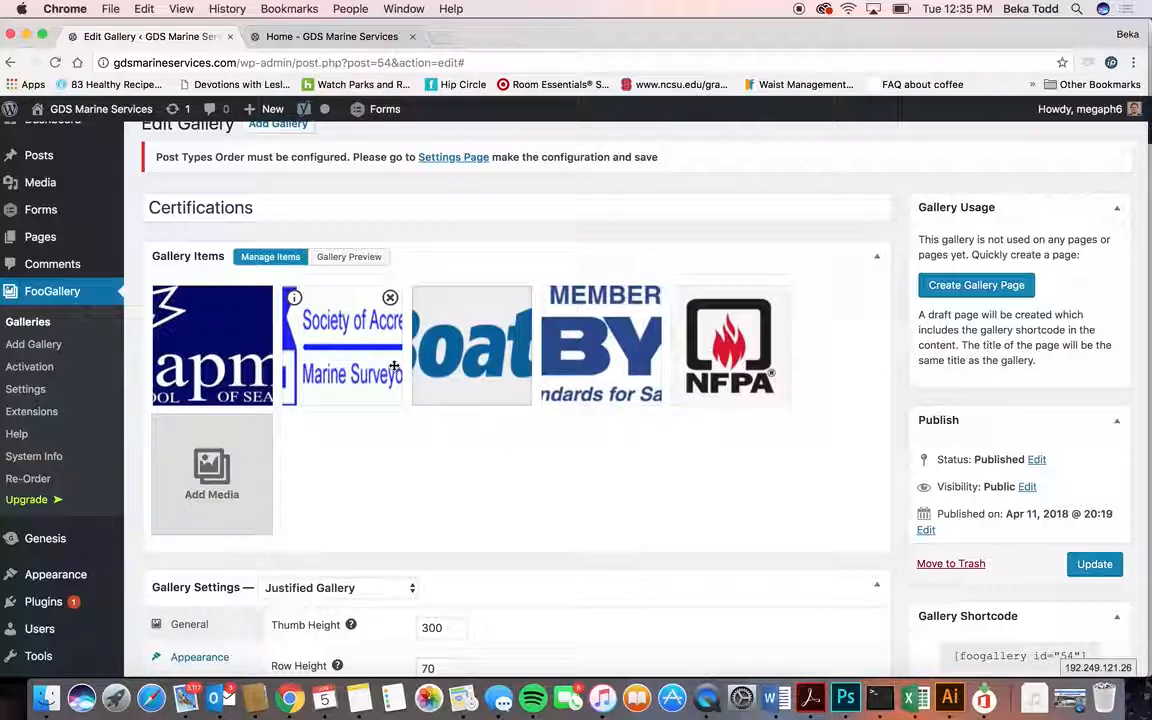
{"action": "scroll", "coordinate": [394, 366], "scroll_direction": "down", "scroll_amount": 2}
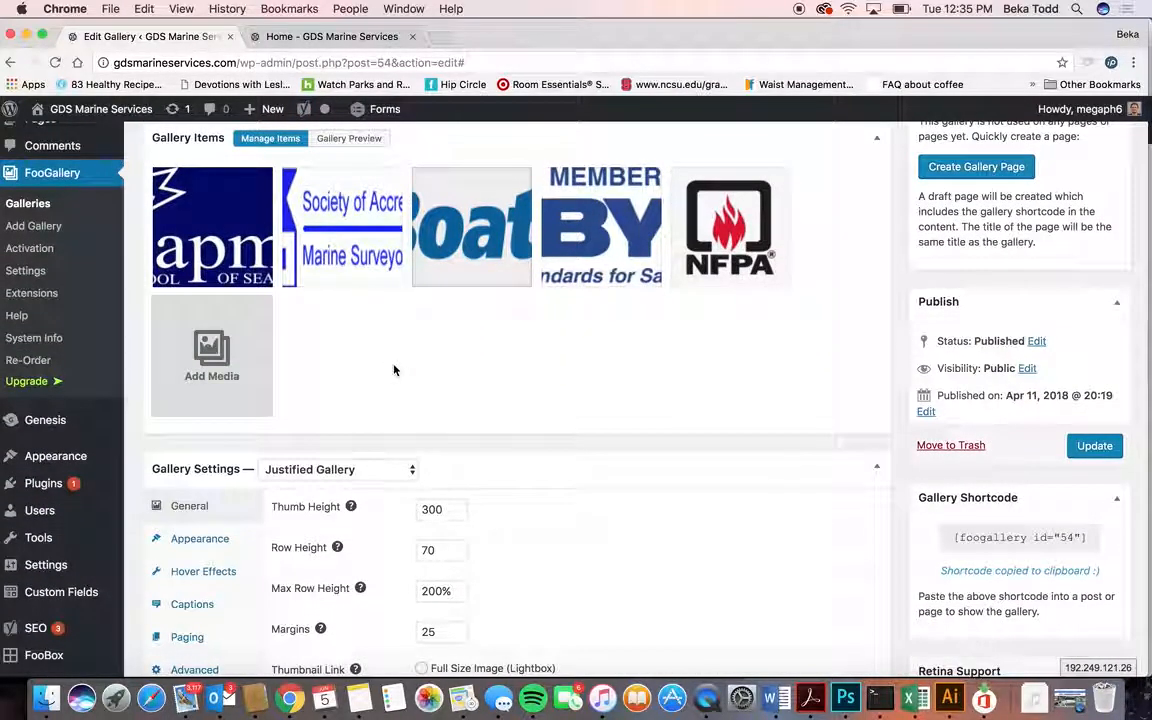
{"action": "scroll", "coordinate": [394, 370], "scroll_direction": "up", "scroll_amount": 3}
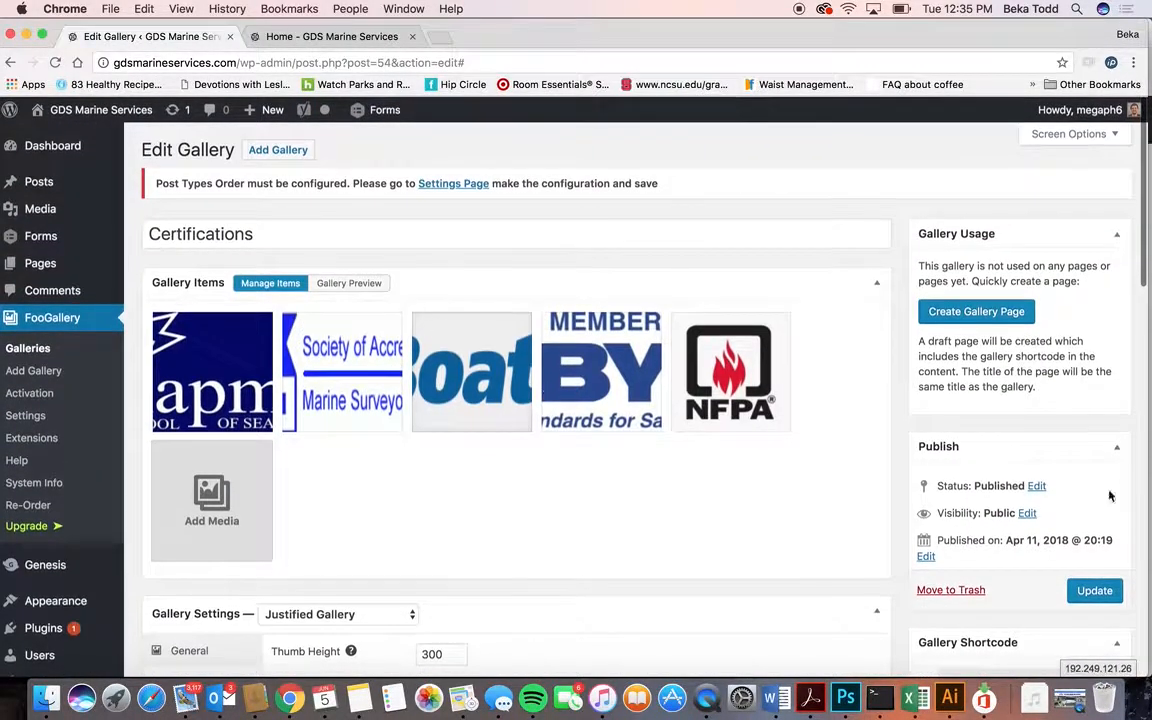
{"action": "scroll", "coordinate": [493, 473], "scroll_direction": "down", "scroll_amount": 4}
Go to the site's Widgets screen and view the settings of the Image (Simple) widget in the Header Right area.
{"action": "mouse_move", "coordinate": [84, 336]}
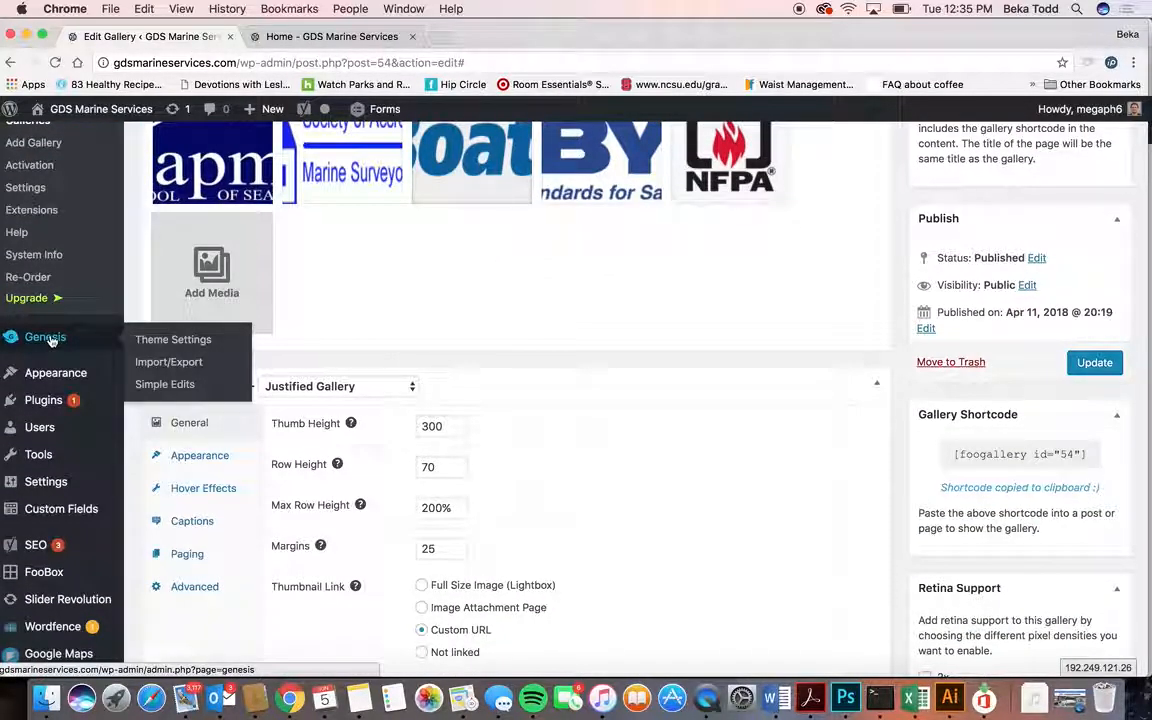
{"action": "mouse_move", "coordinate": [53, 376]}
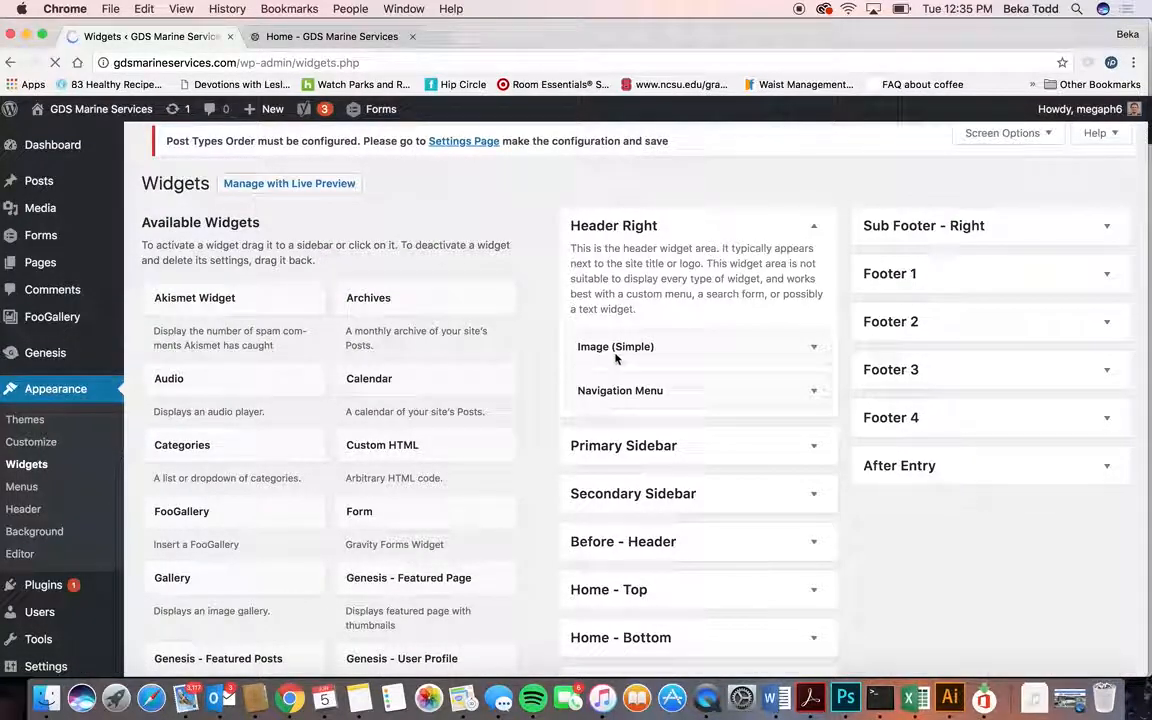
{"action": "left_click", "coordinate": [815, 360]}
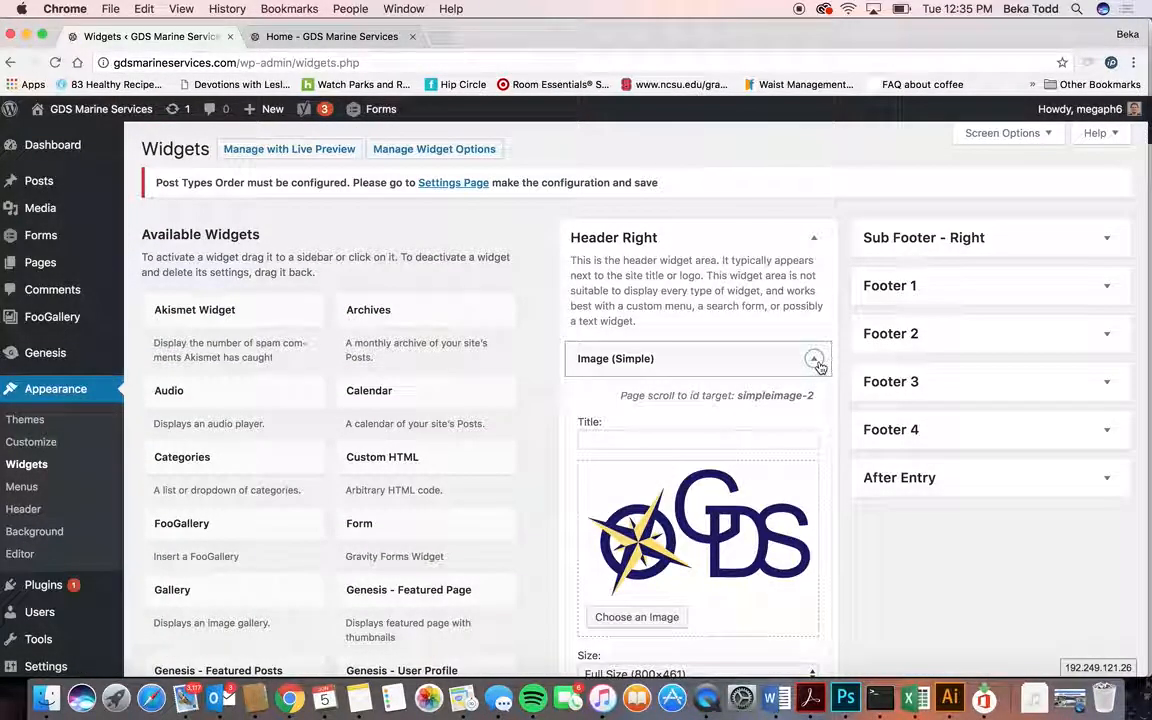
{"action": "scroll", "coordinate": [818, 365], "scroll_direction": "down", "scroll_amount": 3}
{"action": "scroll", "coordinate": [663, 555], "scroll_direction": "down", "scroll_amount": 2}
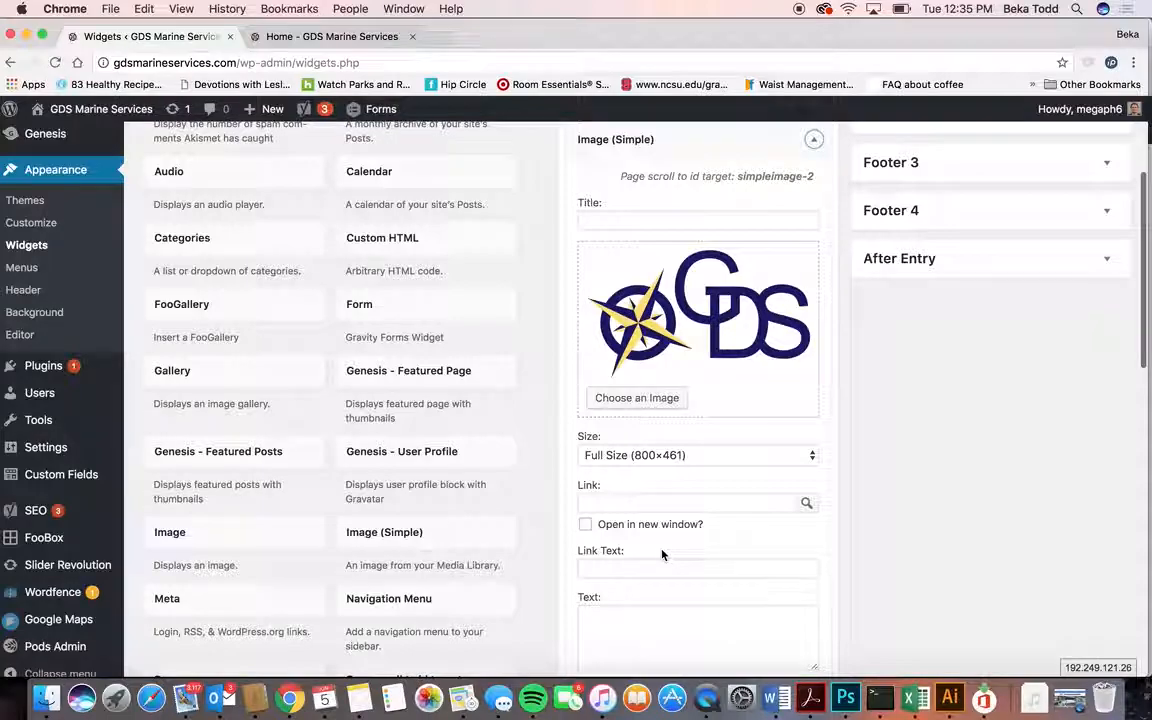
Reload the live home page, check the GDS logo in its header, and return to the Widgets screen.
{"action": "left_click", "coordinate": [332, 36]}
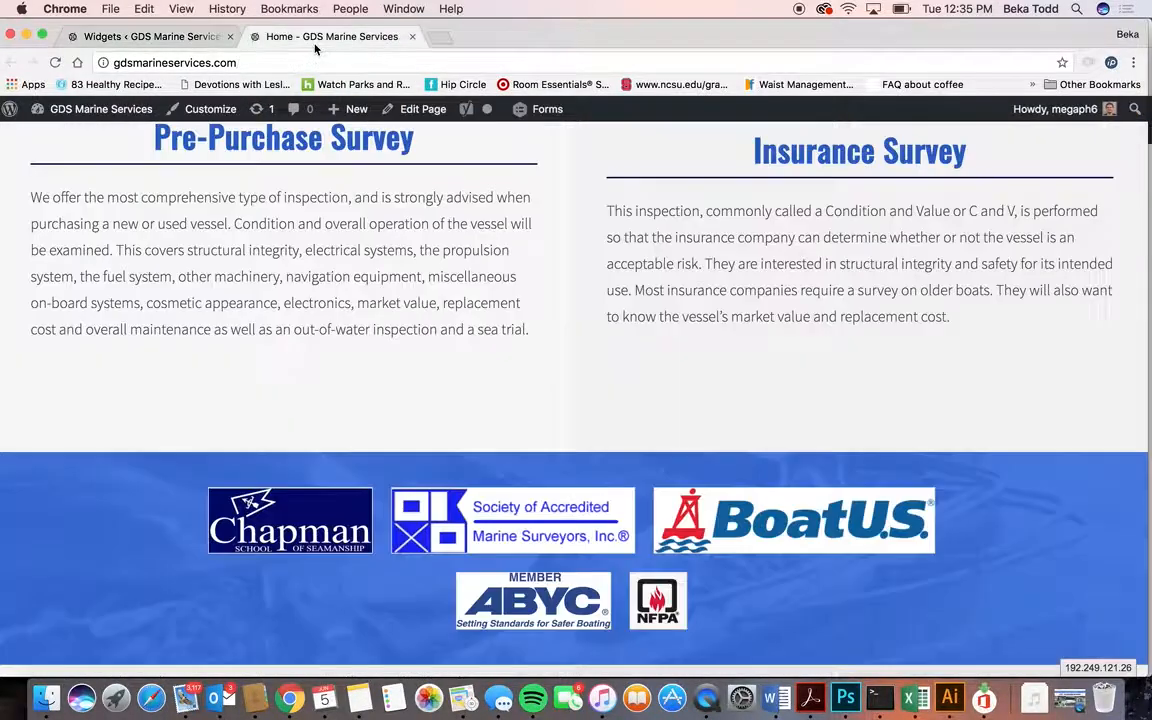
{"action": "key", "text": "super+r"}
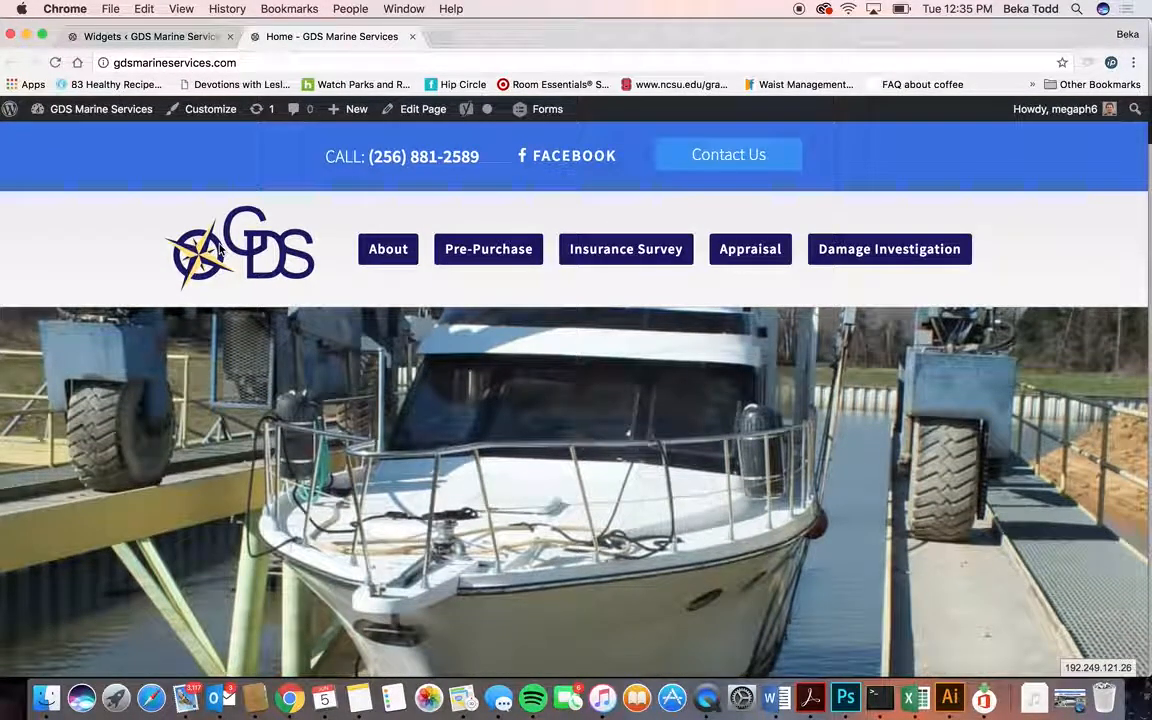
{"action": "left_click", "coordinate": [173, 37]}
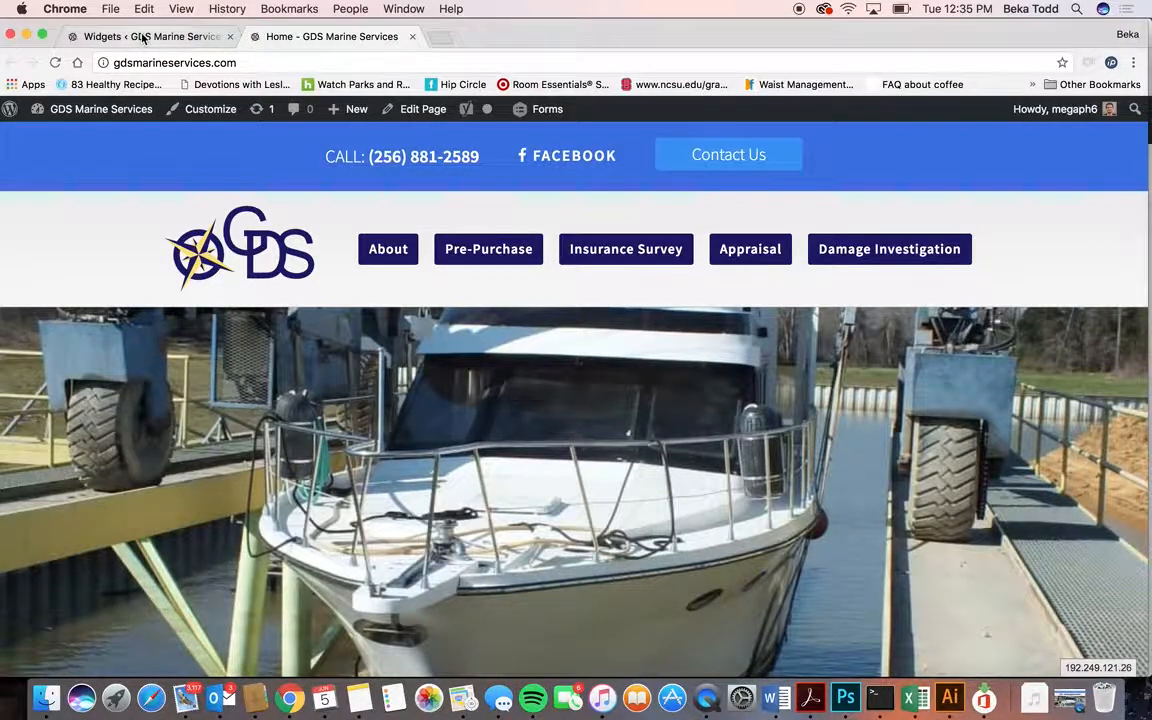
View the file upload option for replacing the Header Right logo image, then close the chooser and collapse the Image (Simple) widget.
{"action": "left_click", "coordinate": [813, 271]}
{"action": "left_click", "coordinate": [813, 271]}
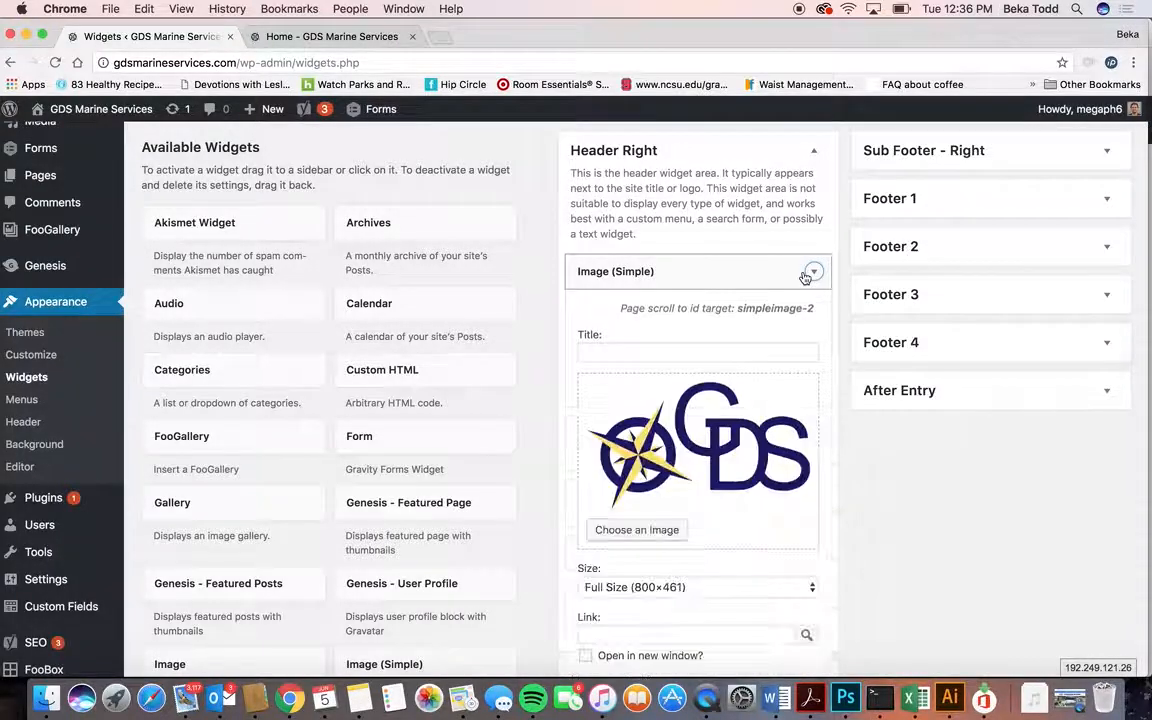
{"action": "left_click", "coordinate": [661, 537]}
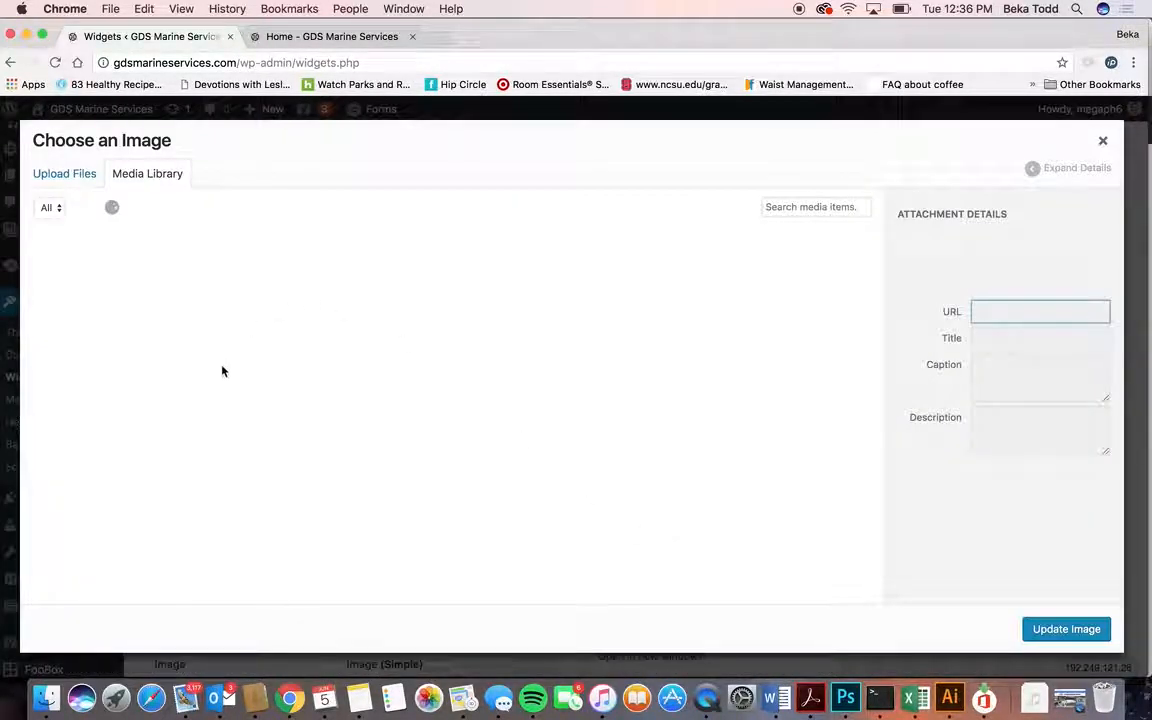
{"action": "left_click", "coordinate": [66, 178]}
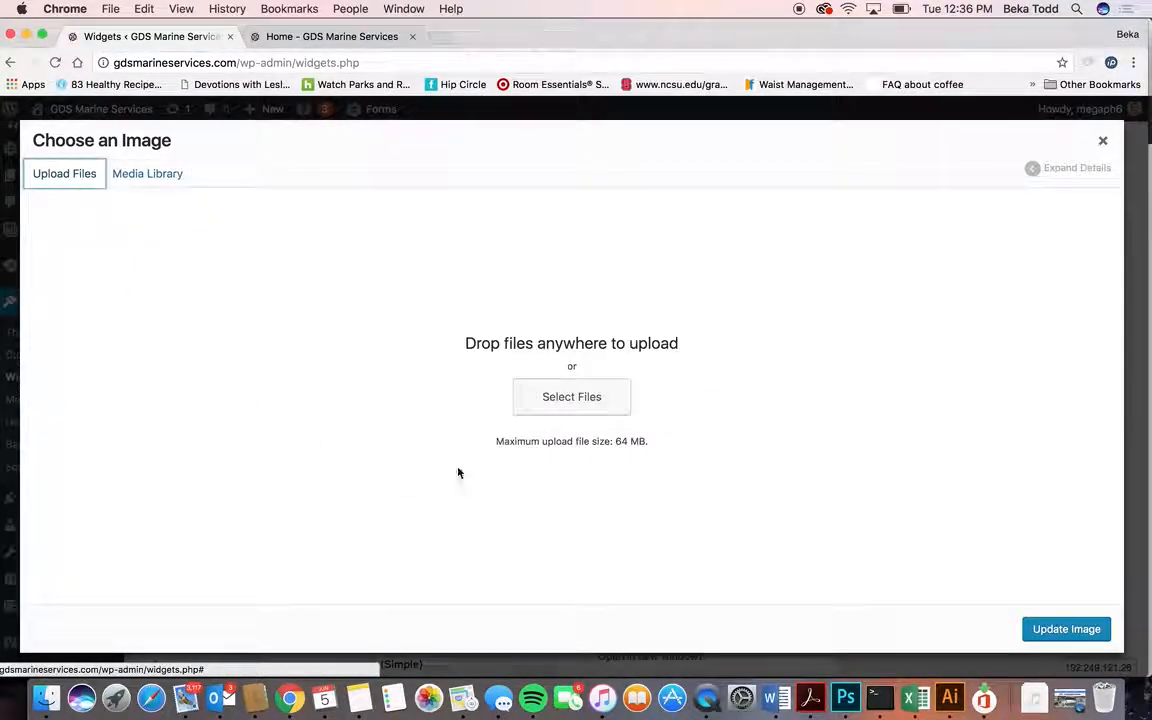
{"action": "left_click", "coordinate": [1103, 141]}
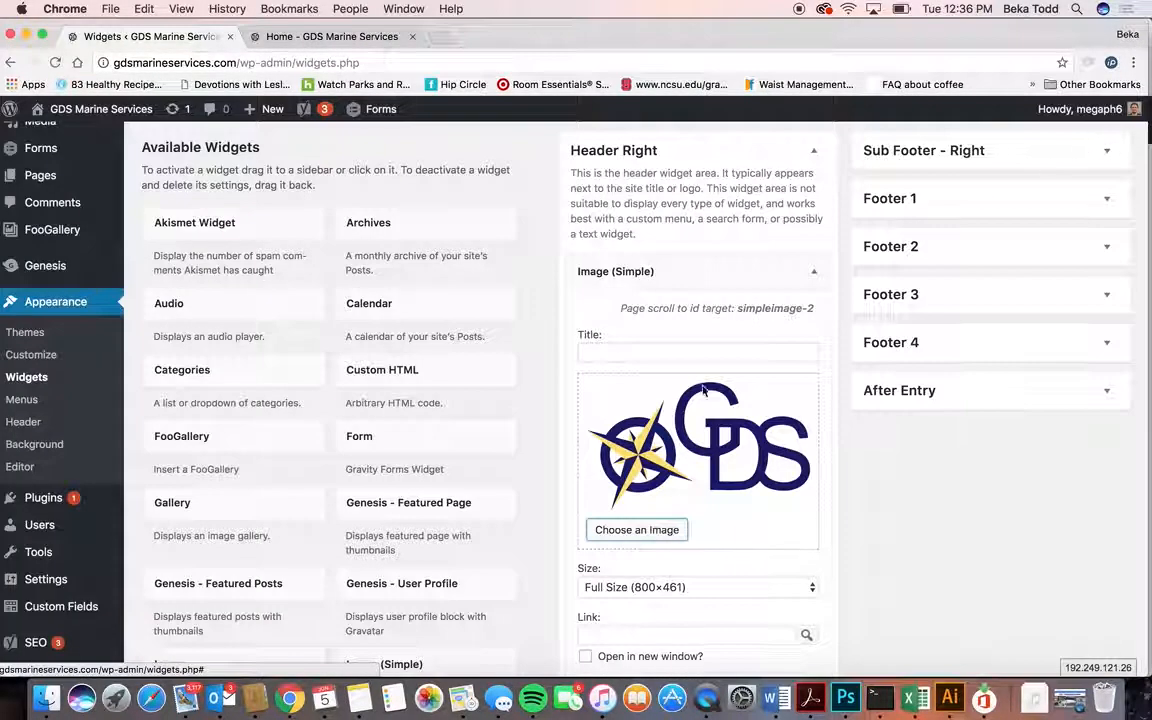
{"action": "left_click", "coordinate": [814, 271]}
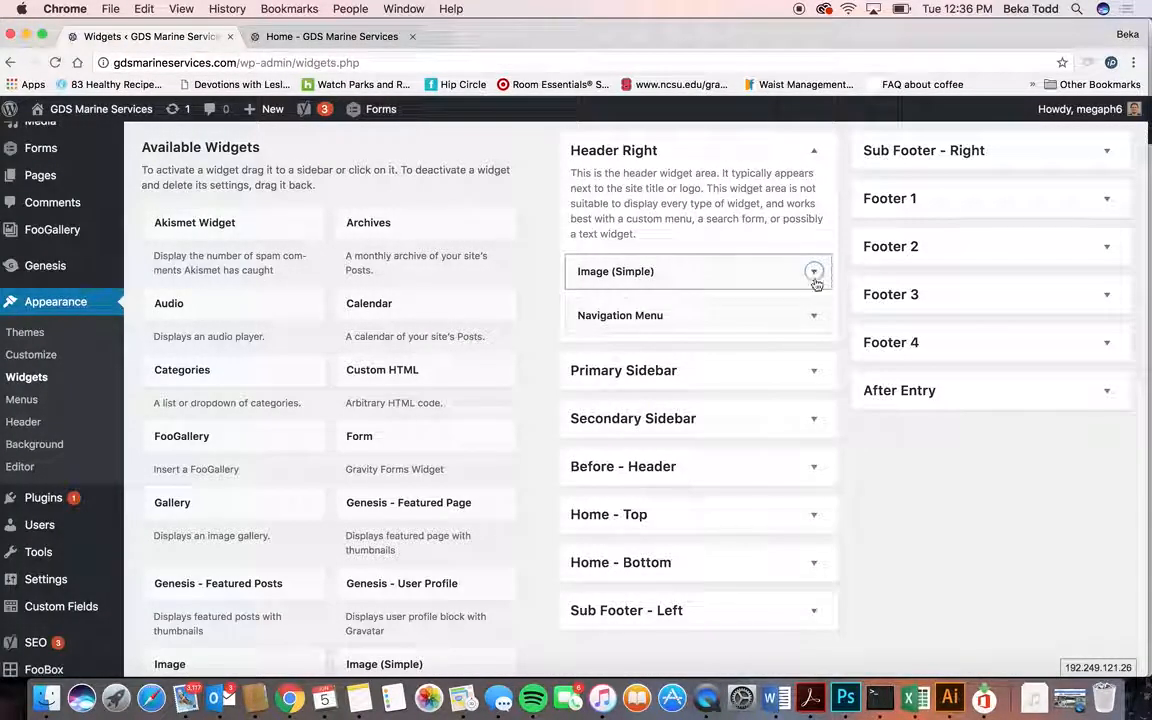
Inspect which menus the Header Right Navigation Menu widget offers, keep Main Menu, and collapse the widget.
{"action": "left_click", "coordinate": [814, 316]}
{"action": "left_click", "coordinate": [680, 428]}
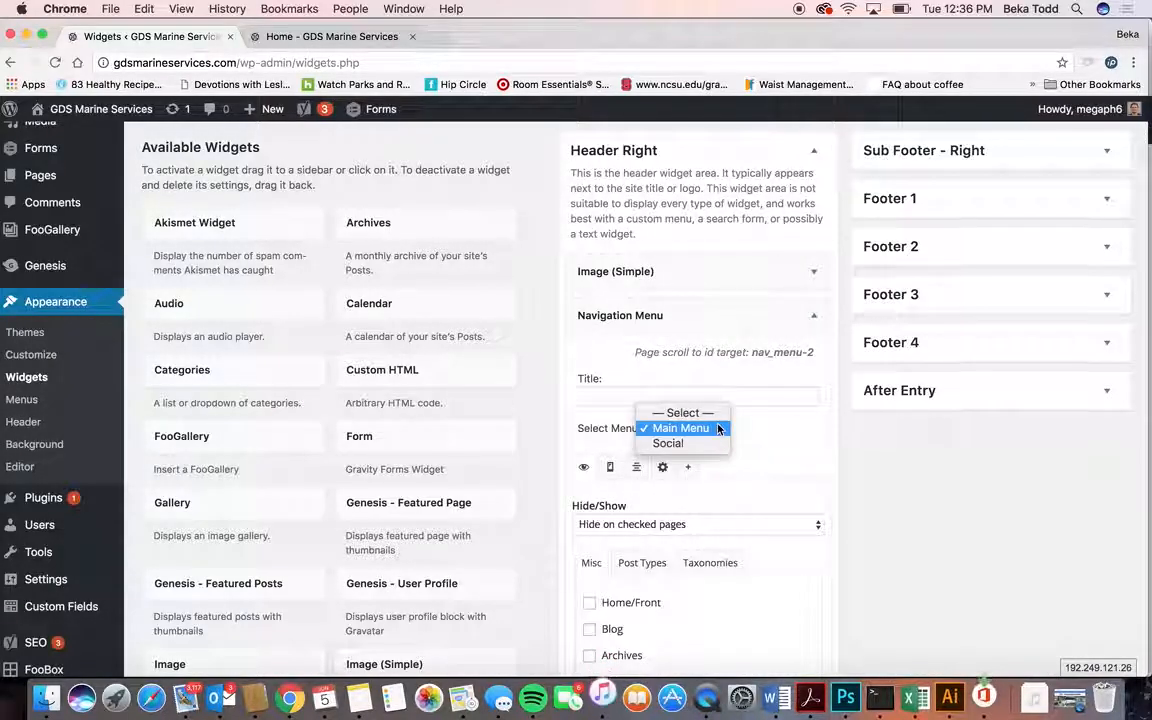
{"action": "left_click", "coordinate": [813, 316]}
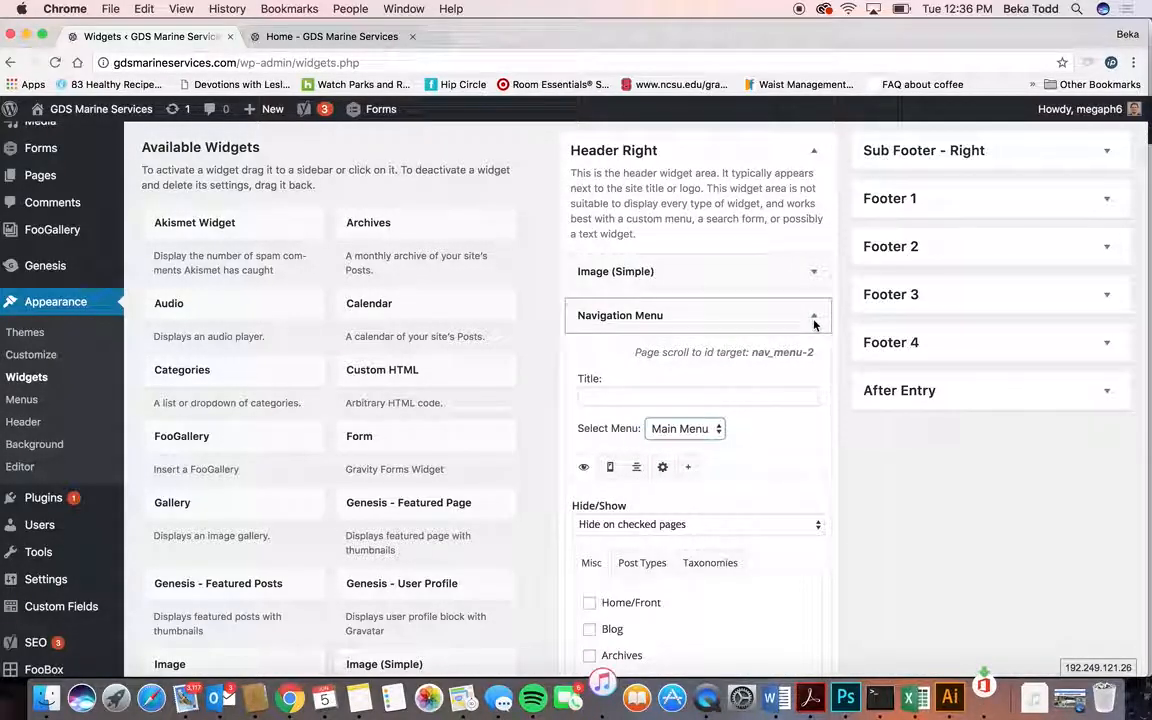
{"action": "left_click", "coordinate": [814, 318]}
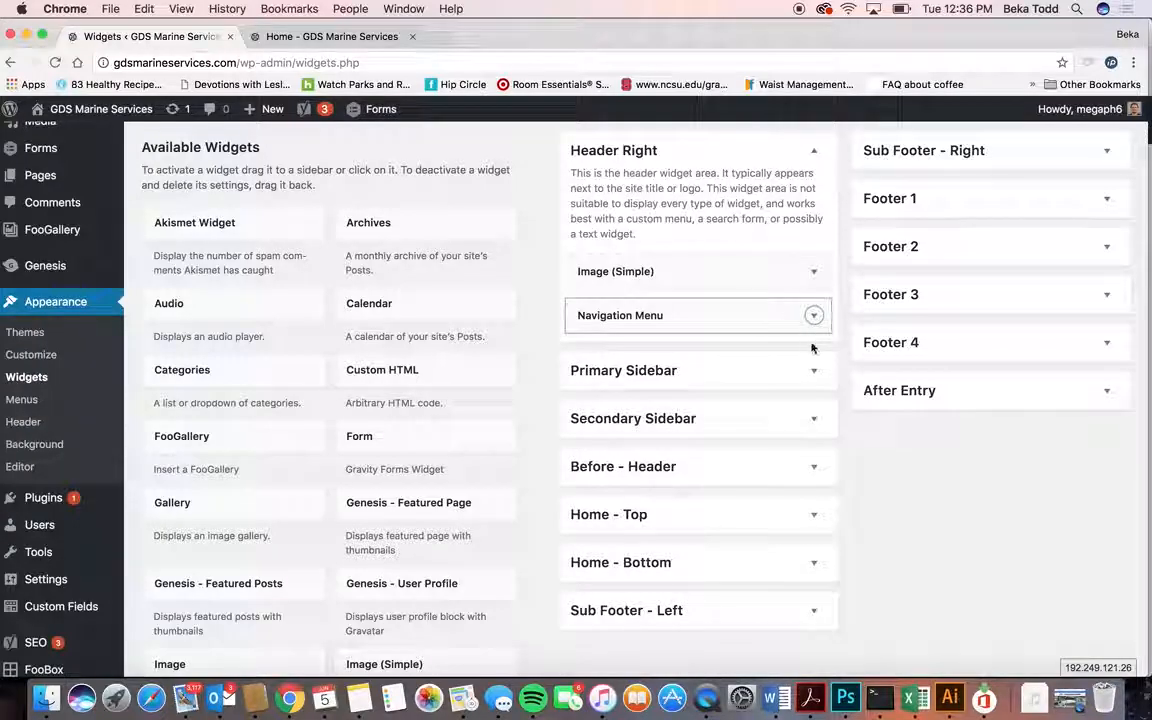
Expand the Primary Sidebar area to view its widgets and collapse it again.
{"action": "left_click", "coordinate": [813, 371]}
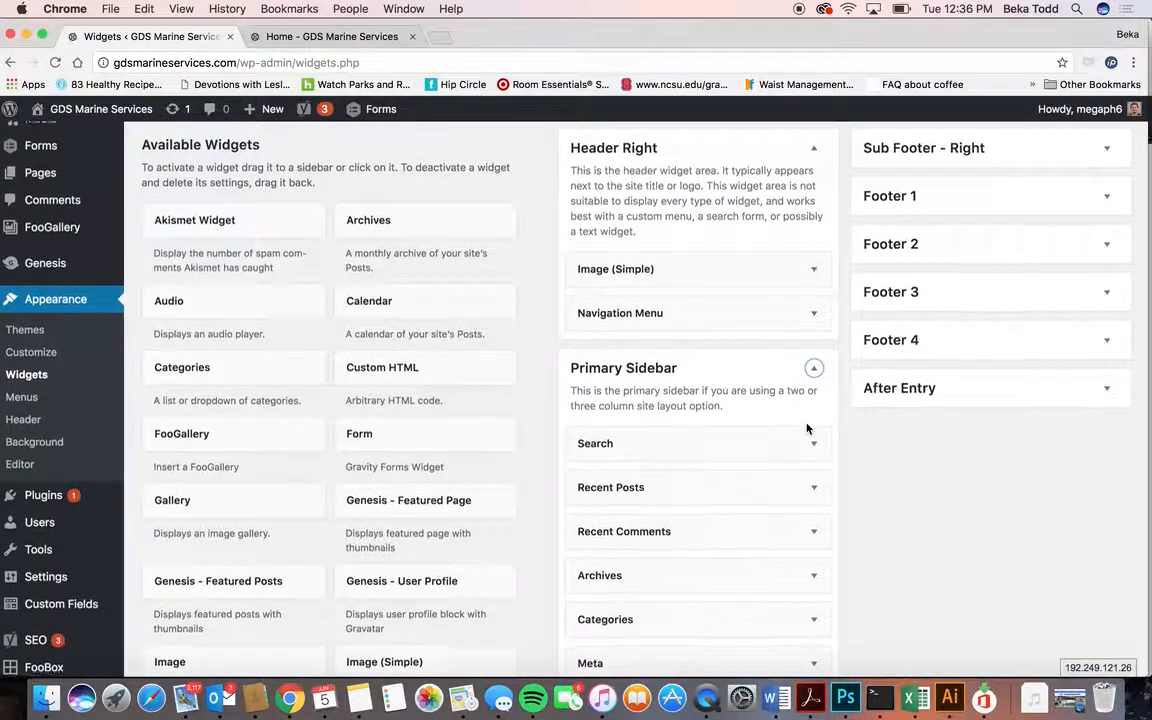
{"action": "scroll", "coordinate": [807, 429], "scroll_direction": "down", "scroll_amount": 3}
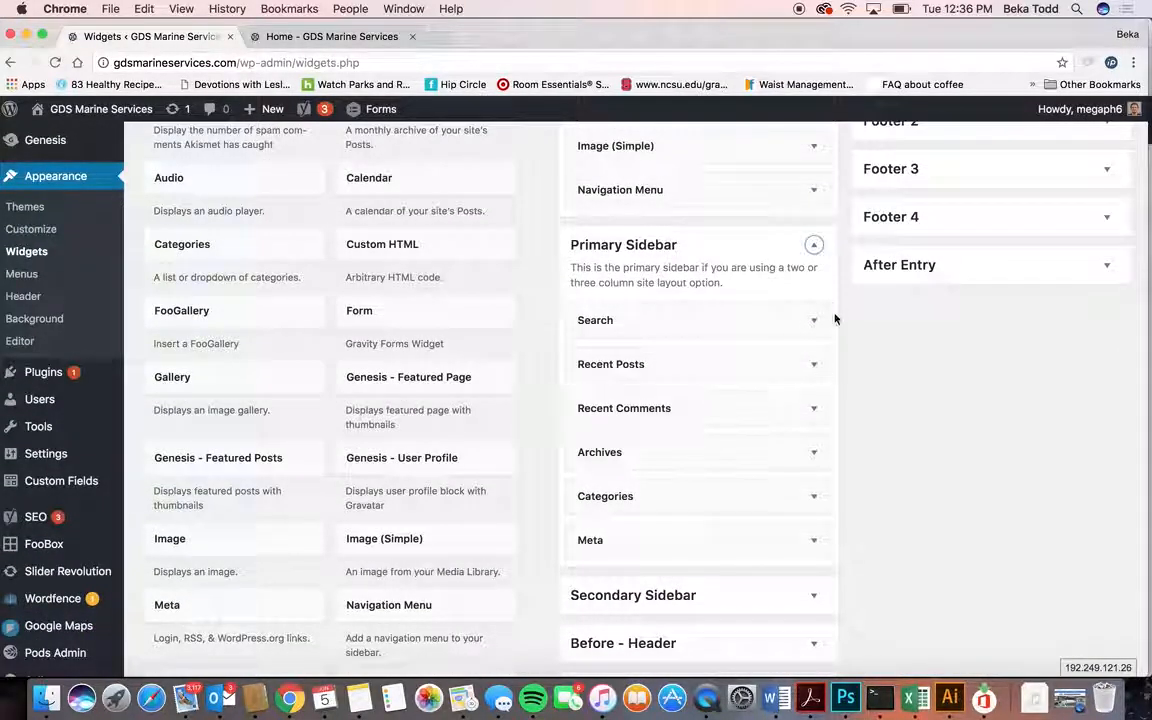
{"action": "left_click", "coordinate": [813, 246]}
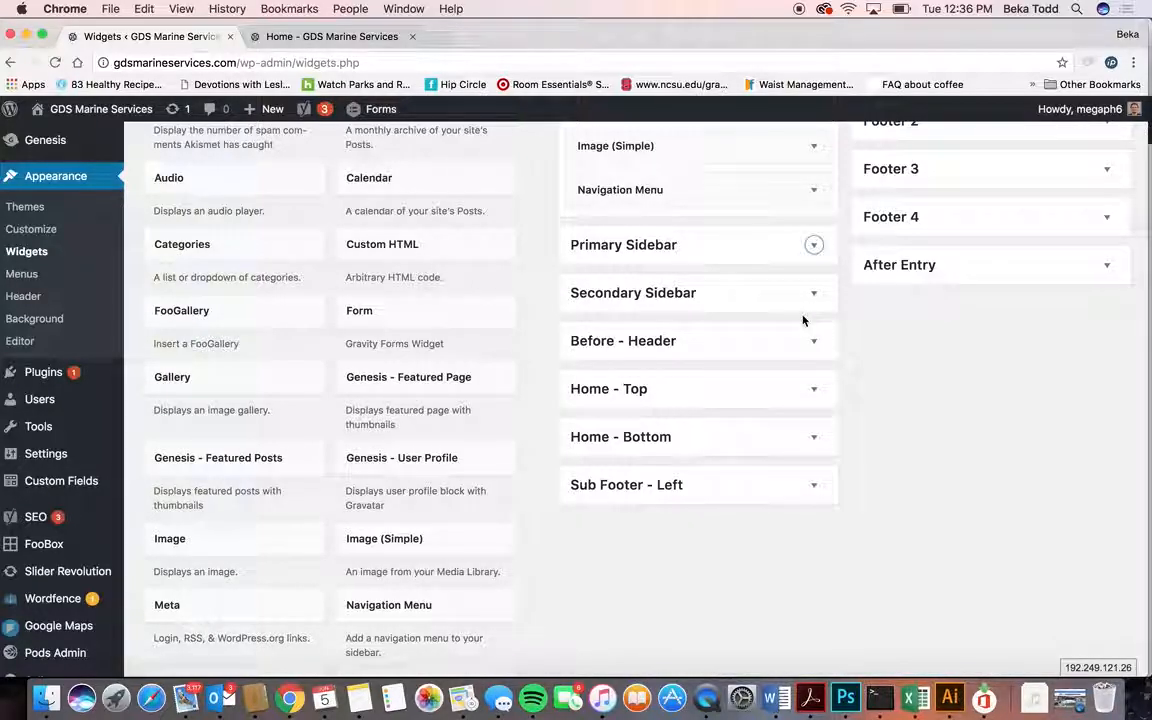
Peek into the Secondary Sidebar area, expand Before - Header, and compare it with the contact bar atop the live home page.
{"action": "left_click", "coordinate": [813, 297]}
{"action": "left_click", "coordinate": [813, 297]}
{"action": "left_click", "coordinate": [813, 341]}
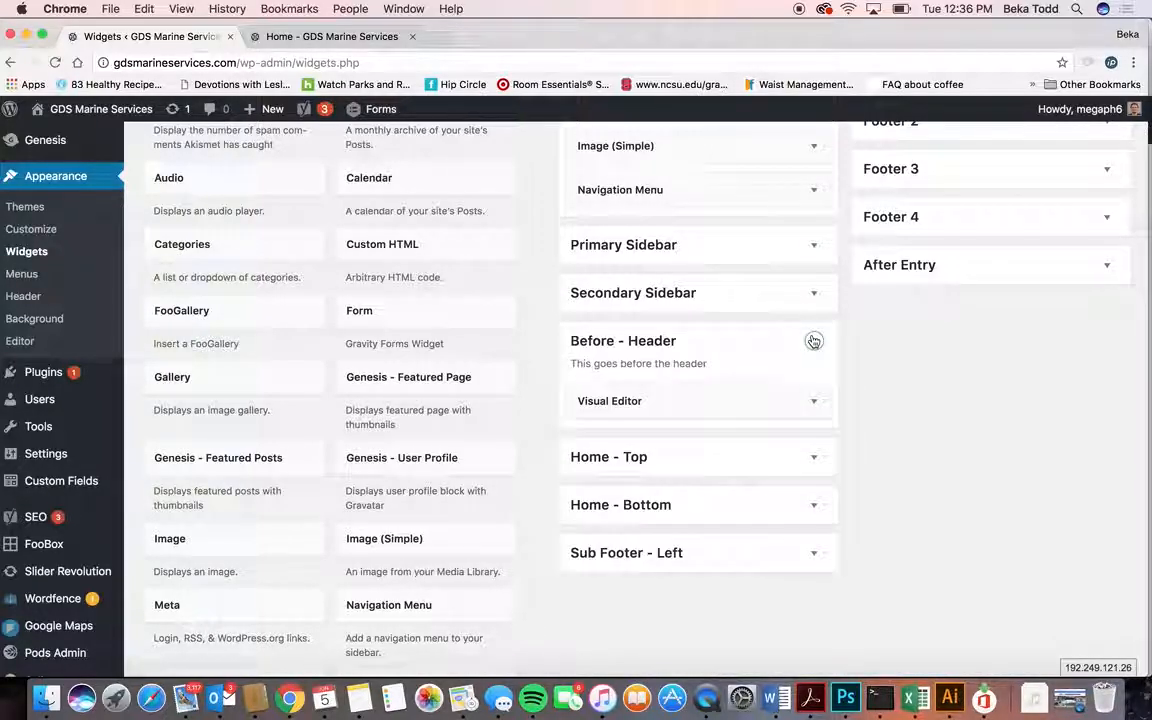
{"action": "left_click", "coordinate": [330, 36]}
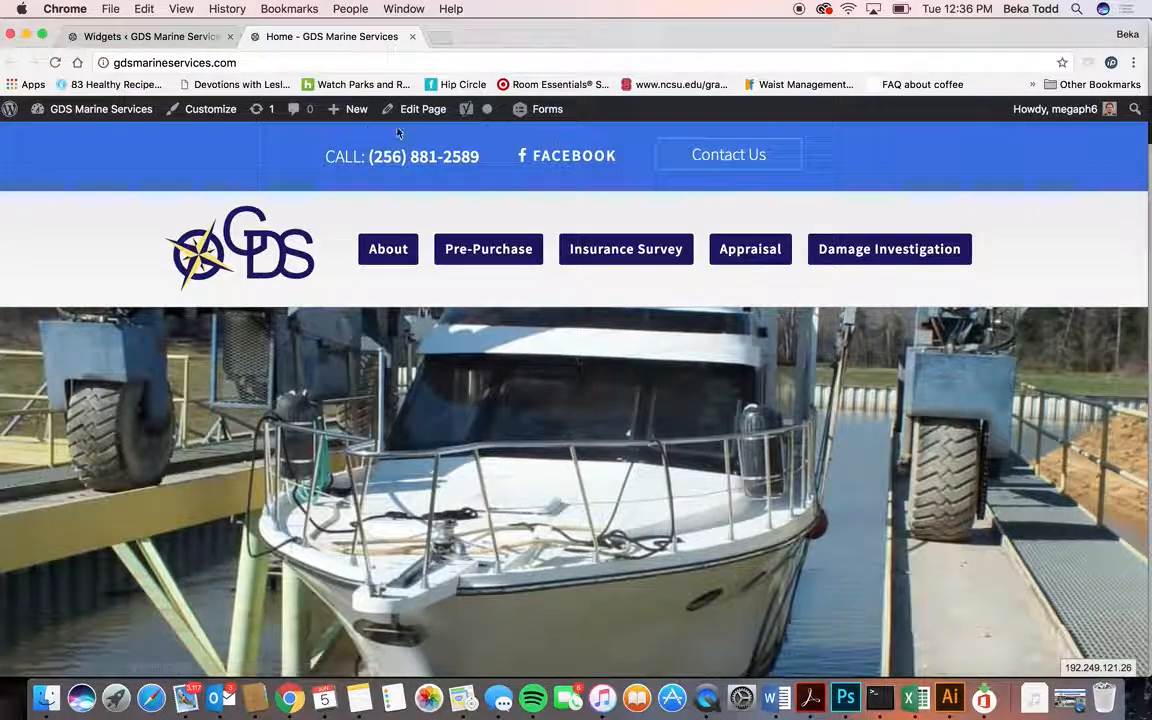
{"action": "left_click", "coordinate": [145, 36]}
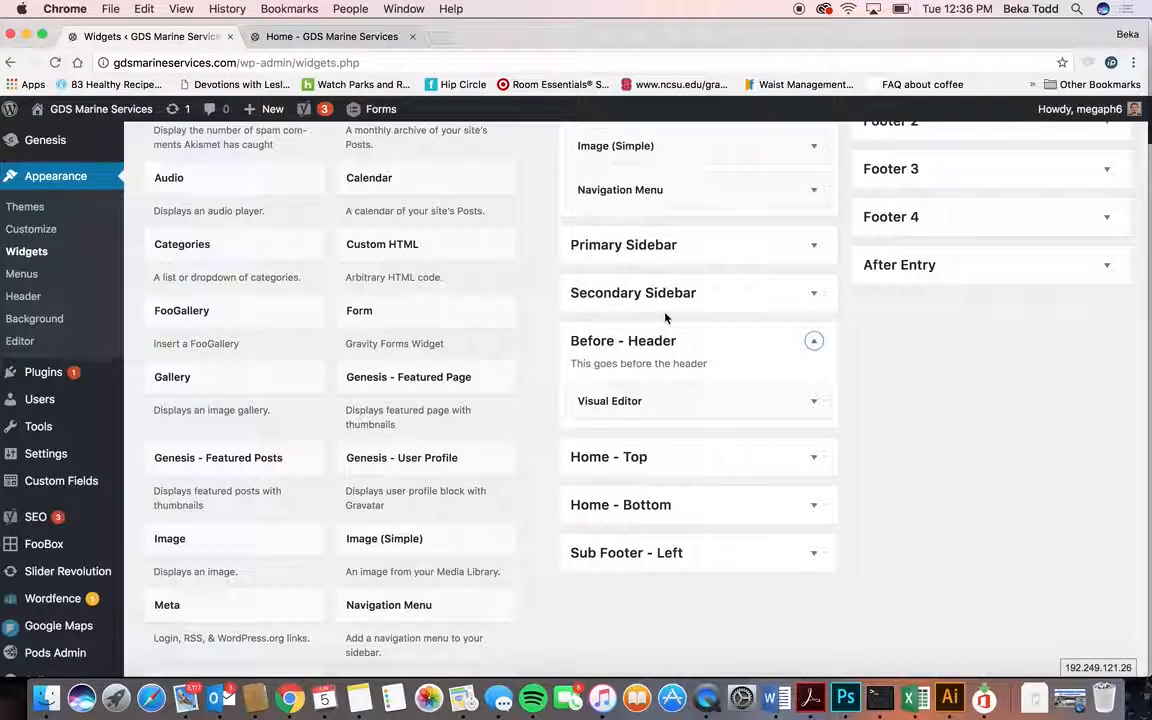
Open the Before - Header Visual Editor widget, show its content in Visual mode, and inspect the Facebook and Contact Us links.
{"action": "left_click", "coordinate": [815, 406]}
{"action": "scroll", "coordinate": [648, 470], "scroll_direction": "down", "scroll_amount": 3}
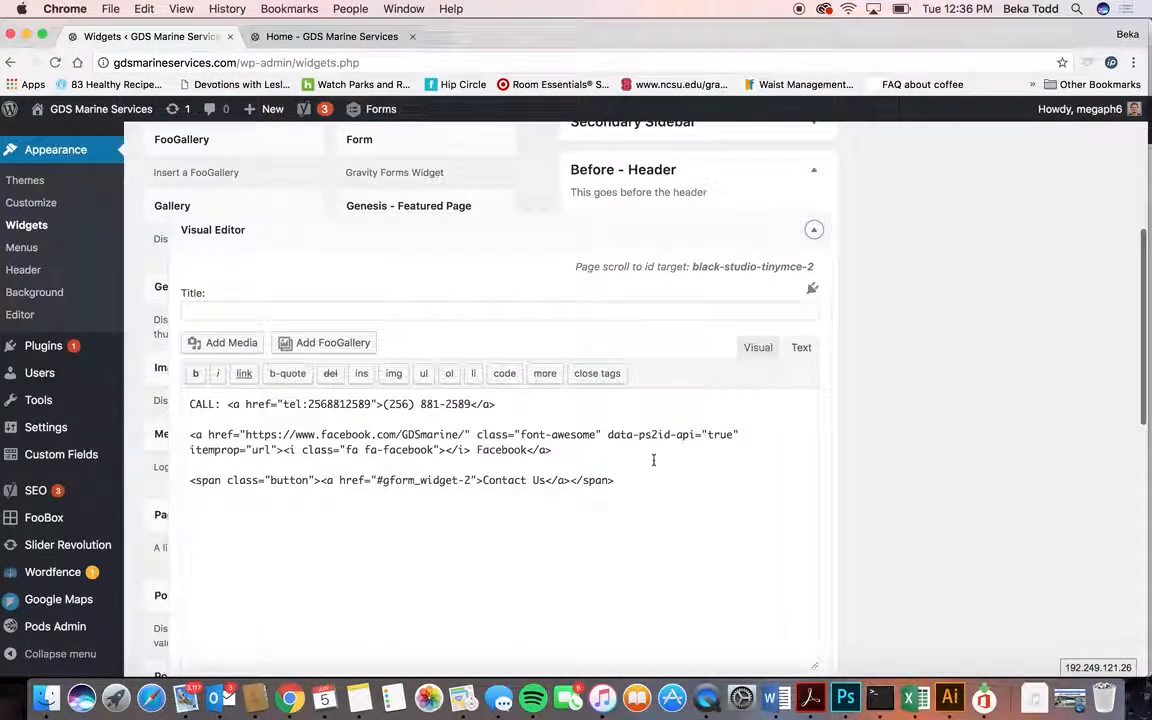
{"action": "left_click", "coordinate": [759, 350]}
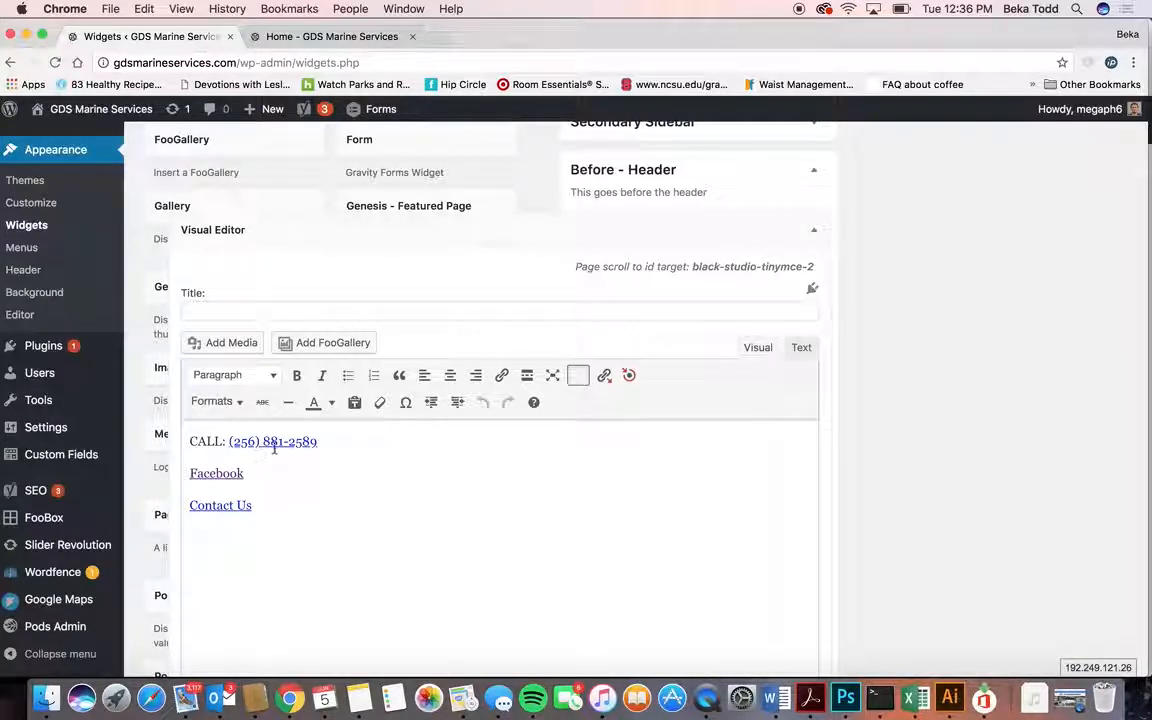
{"action": "left_click", "coordinate": [217, 473]}
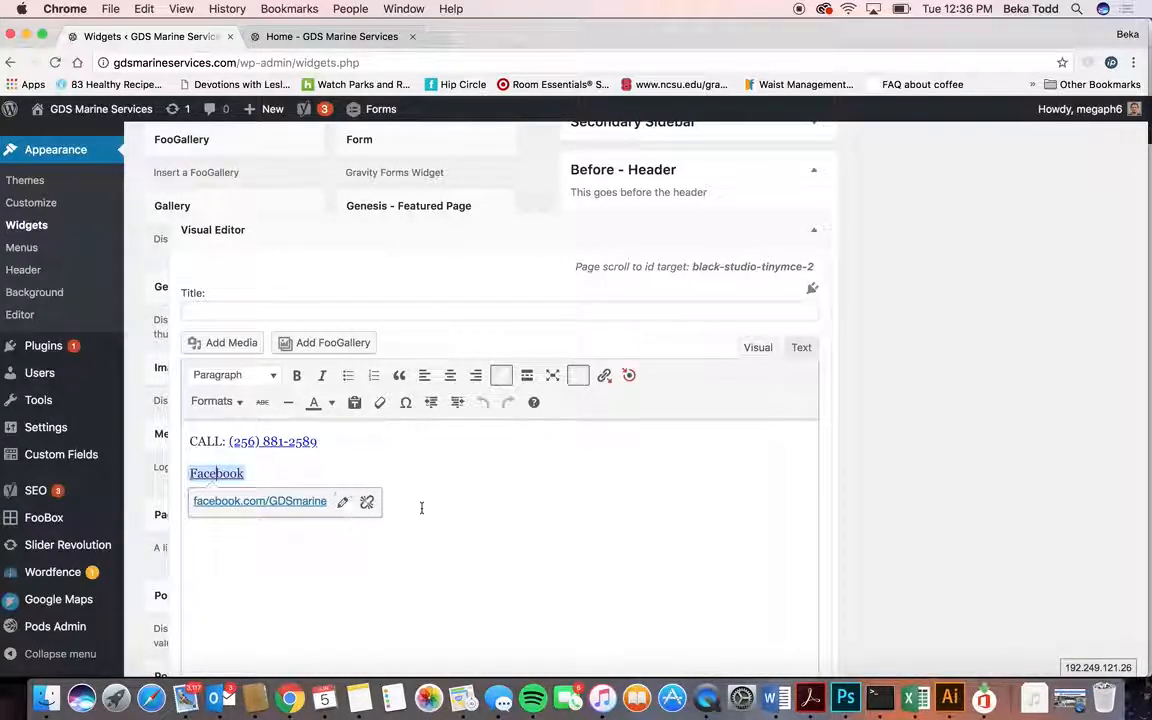
{"action": "left_click", "coordinate": [381, 535]}
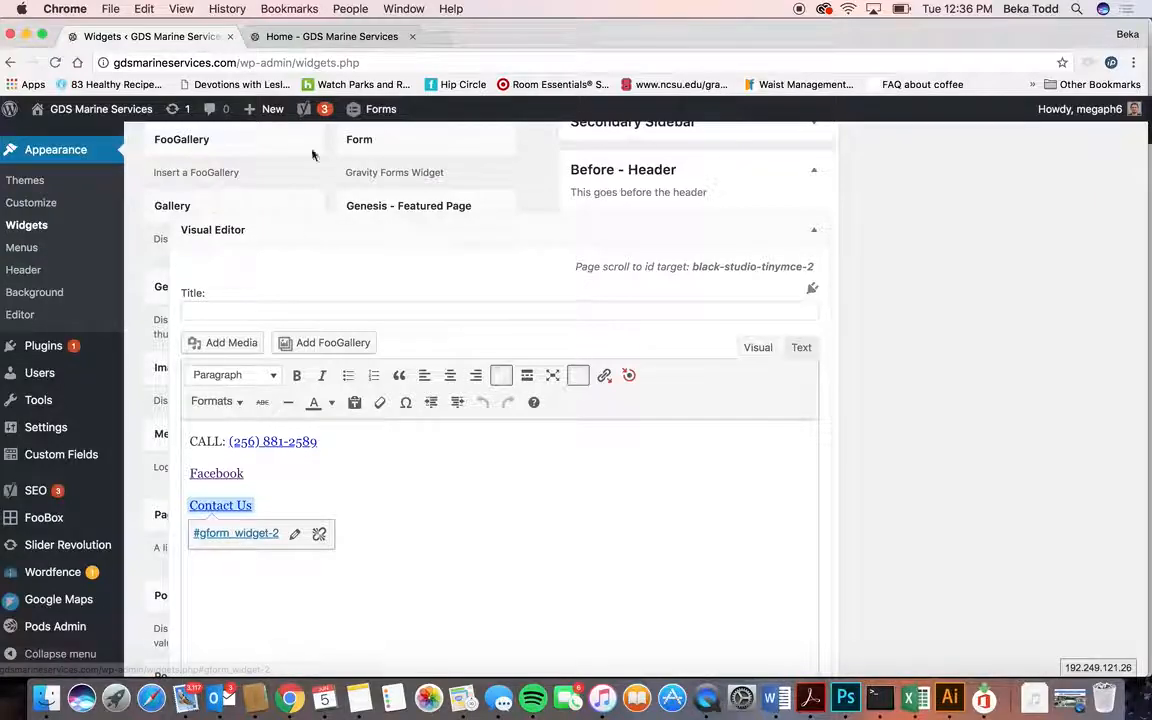
Test the Contact Us button in the live home page's header bar and return to the Widgets screen.
{"action": "left_click", "coordinate": [311, 36]}
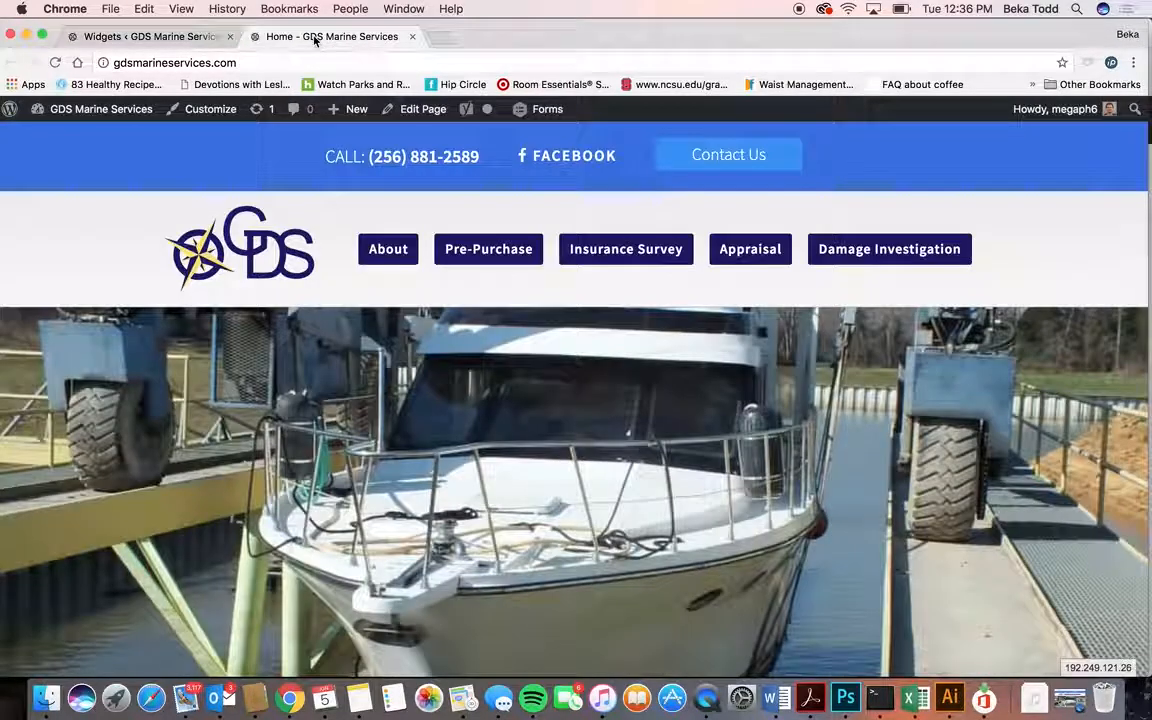
{"action": "left_click", "coordinate": [726, 158]}
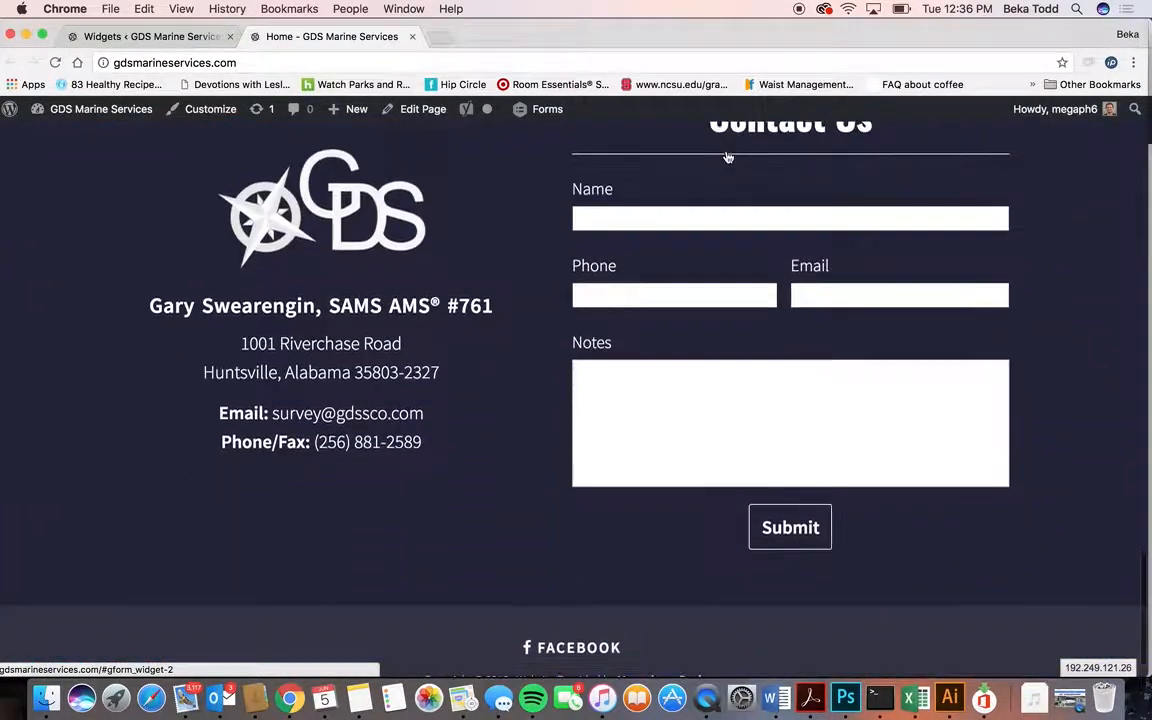
{"action": "left_click", "coordinate": [150, 36]}
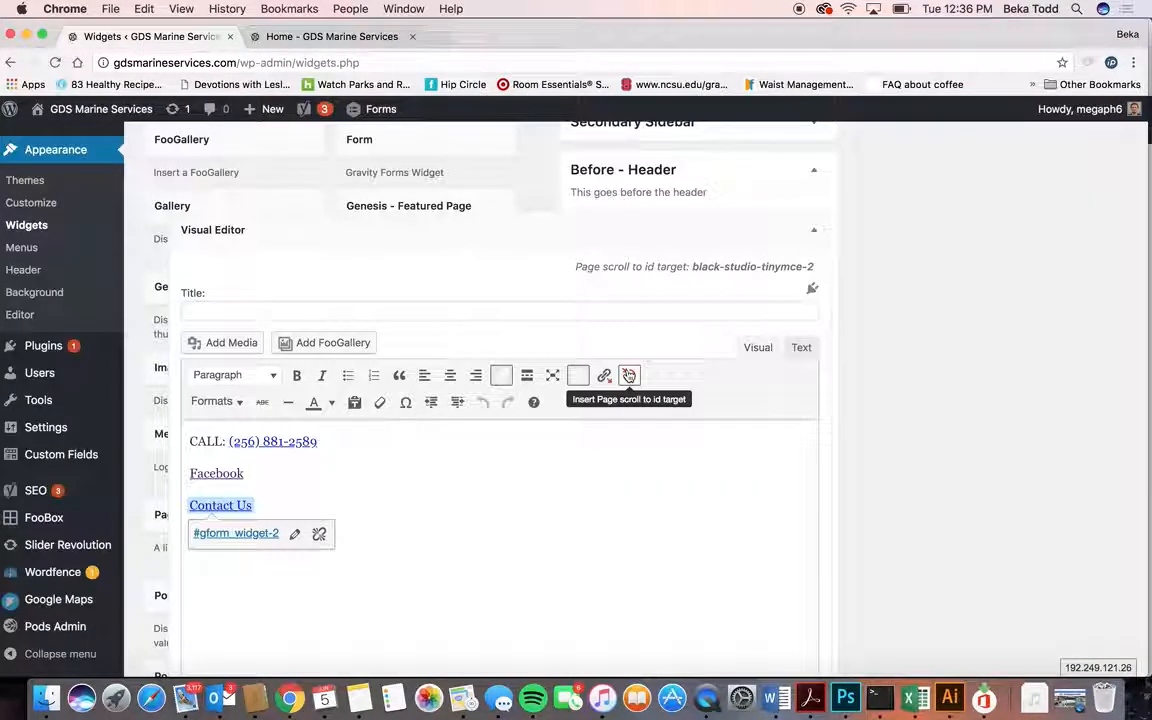
Inspect the link targets of the Facebook, phone number and Contact Us entries in the Before - Header widget.
{"action": "left_click", "coordinate": [216, 471]}
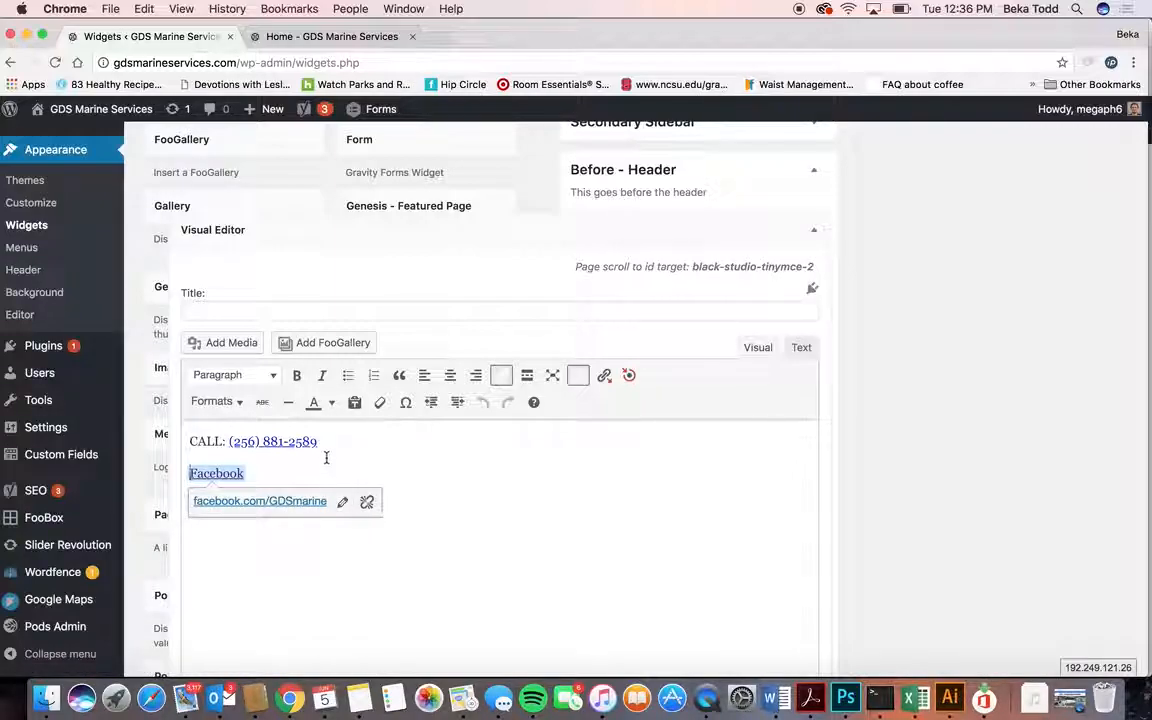
{"action": "left_click", "coordinate": [299, 440]}
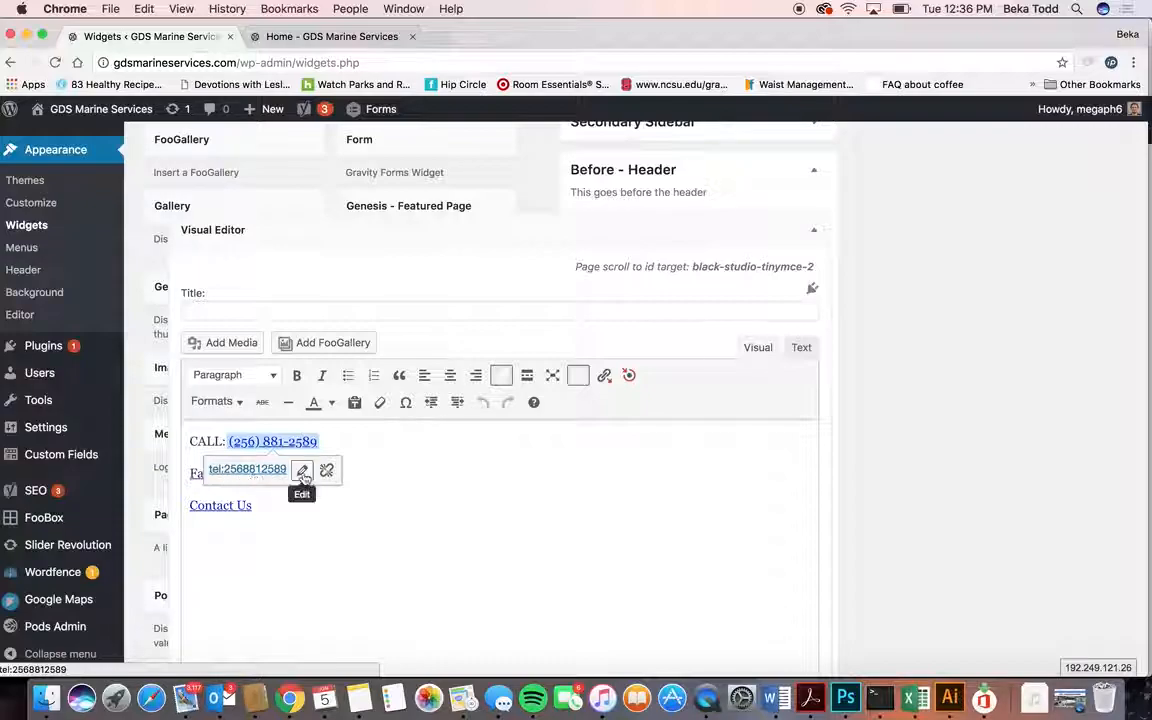
{"action": "left_click", "coordinate": [268, 510]}
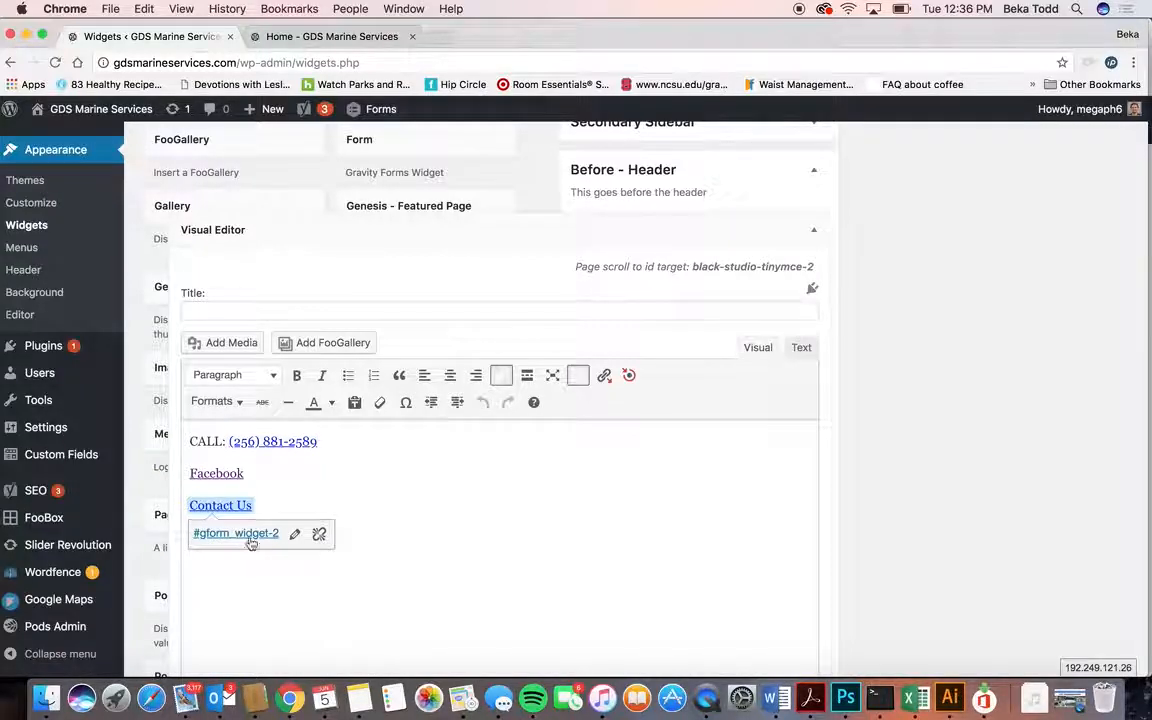
Review the Before - Header Visual Editor widget's content and visibility settings, and collapse the widget.
{"action": "scroll", "coordinate": [316, 496], "scroll_direction": "down", "scroll_amount": 2}
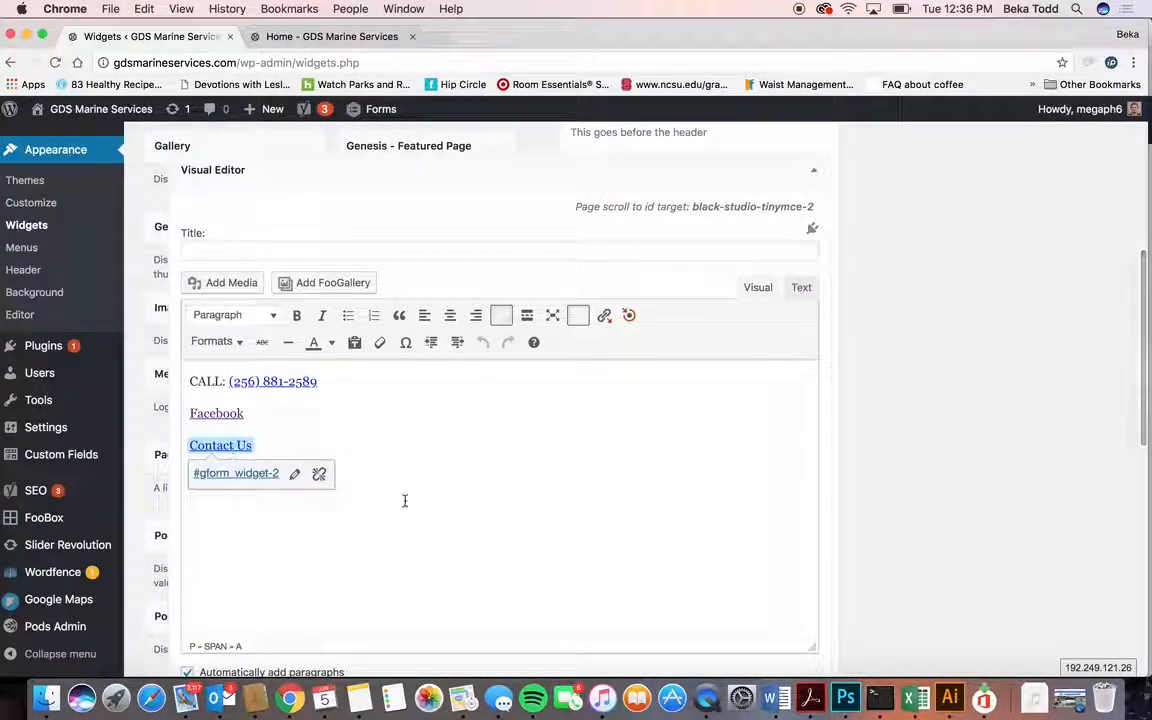
{"action": "scroll", "coordinate": [530, 552], "scroll_direction": "down", "scroll_amount": 8}
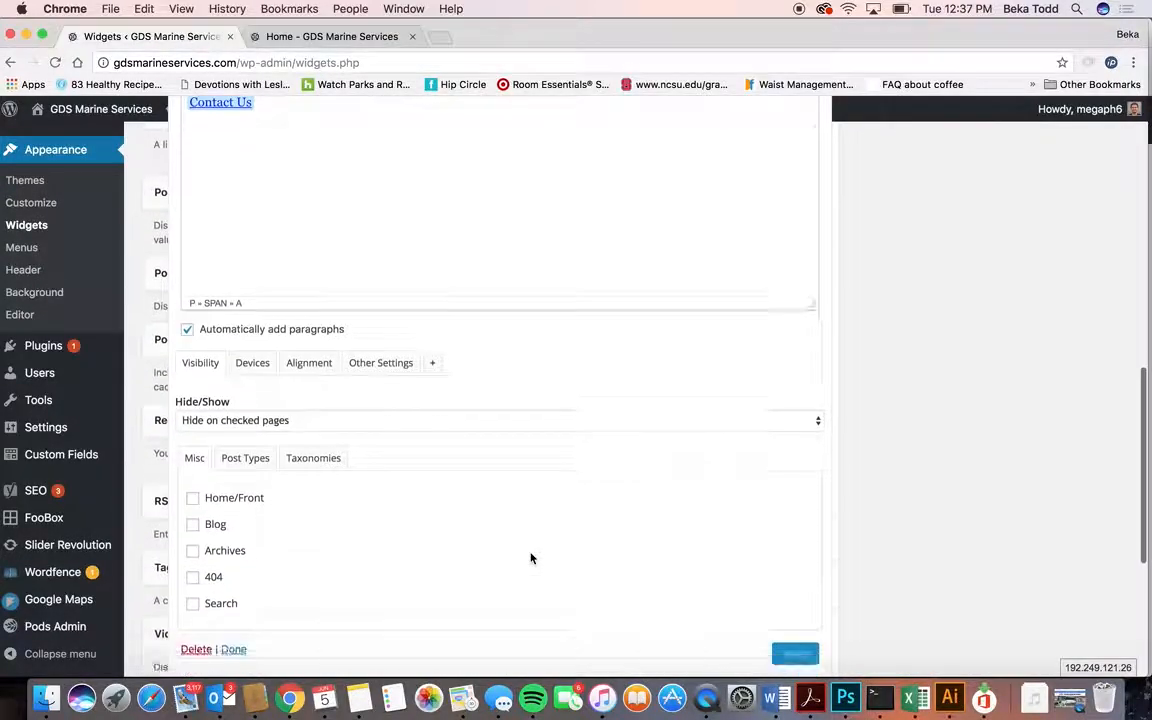
{"action": "scroll", "coordinate": [530, 558], "scroll_direction": "down", "scroll_amount": 6}
{"action": "scroll", "coordinate": [530, 558], "scroll_direction": "up", "scroll_amount": 8}
{"action": "scroll", "coordinate": [528, 558], "scroll_direction": "up", "scroll_amount": 2}
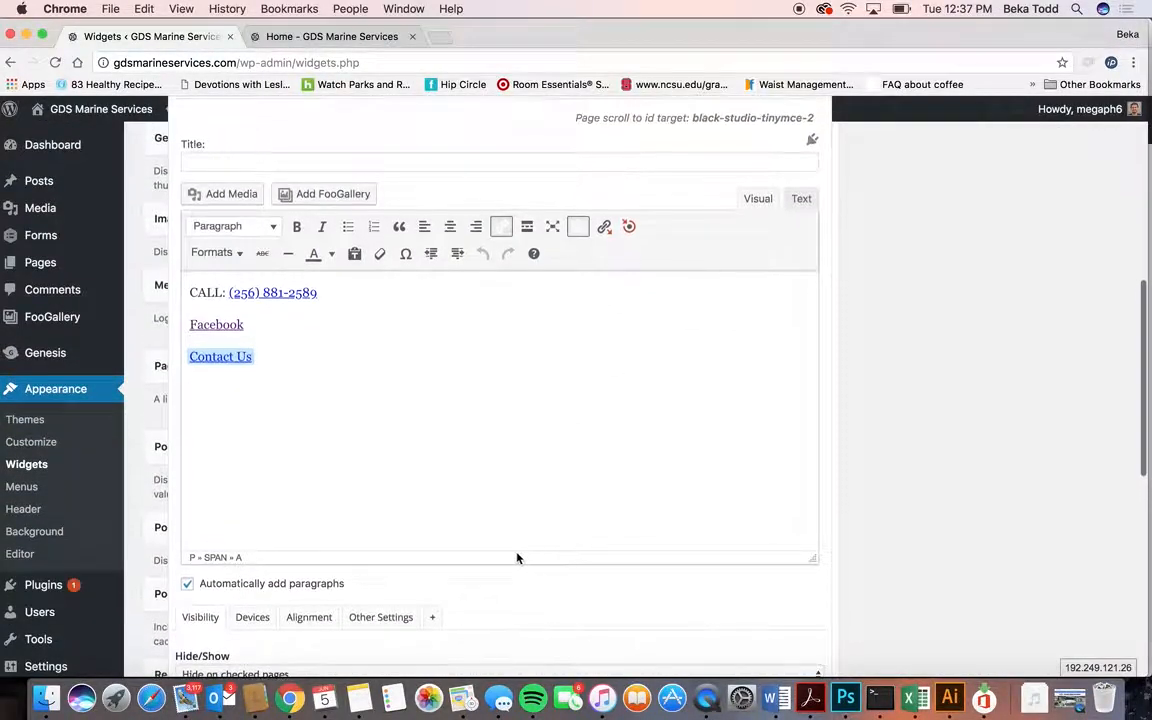
{"action": "scroll", "coordinate": [514, 401], "scroll_direction": "up", "scroll_amount": 1}
{"action": "scroll", "coordinate": [514, 401], "scroll_direction": "down", "scroll_amount": 12}
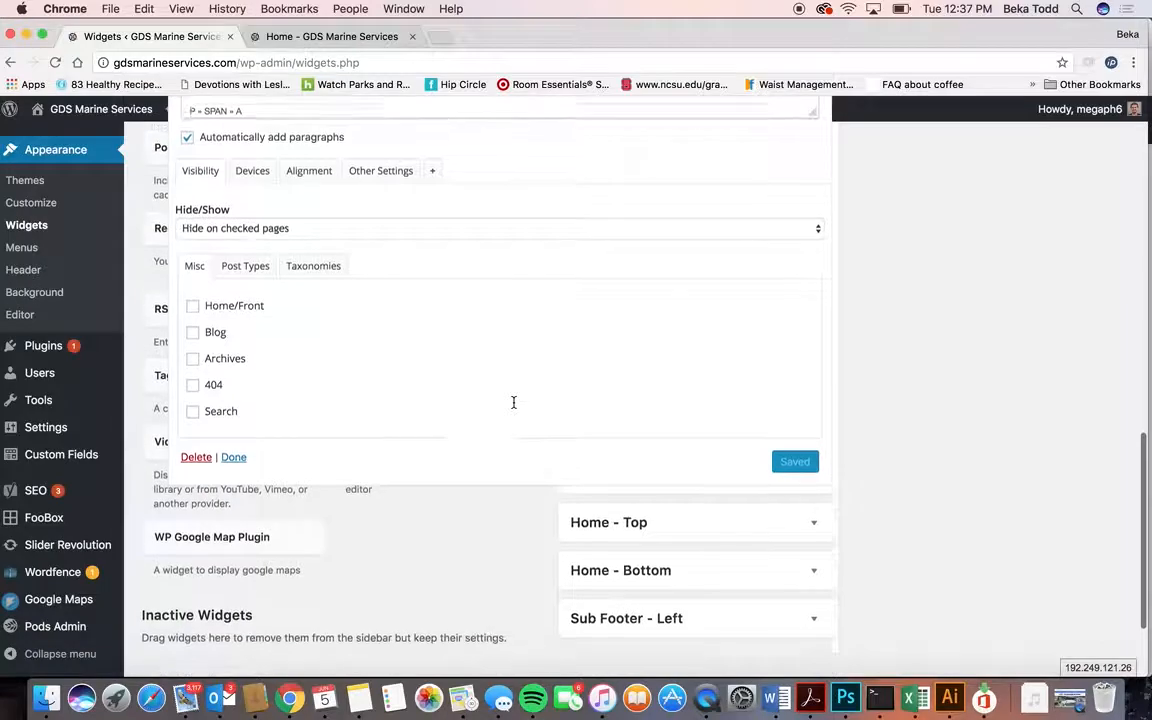
{"action": "scroll", "coordinate": [797, 454], "scroll_direction": "up", "scroll_amount": 10}
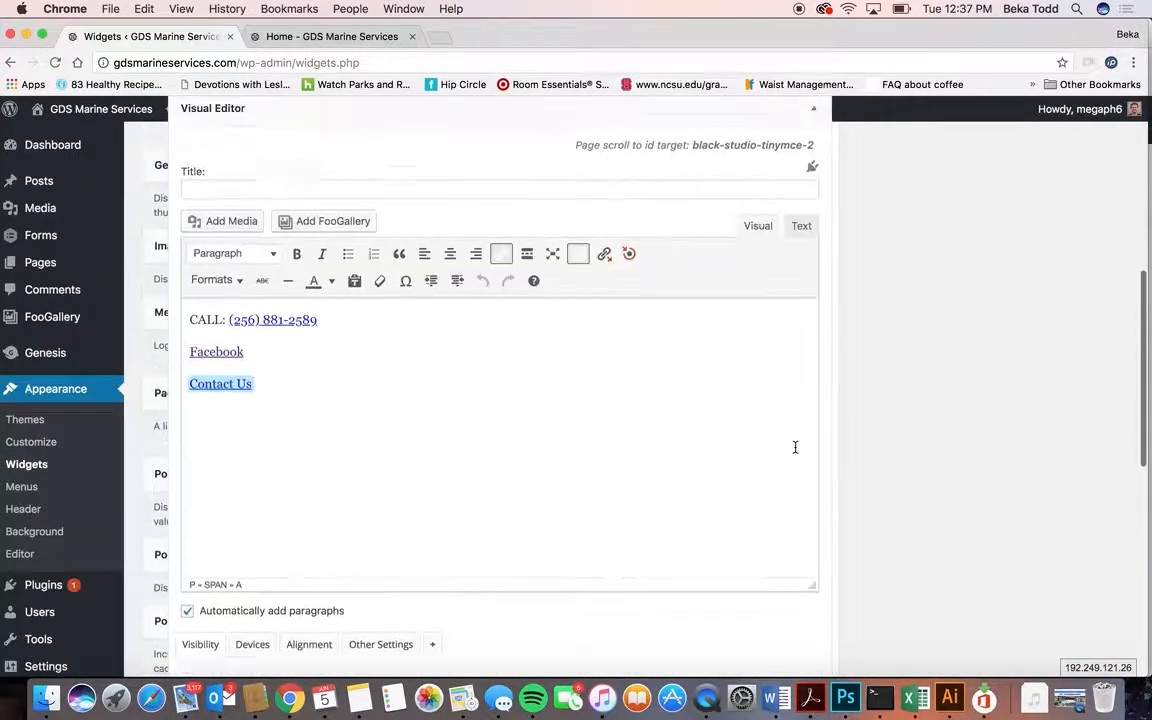
{"action": "left_click", "coordinate": [815, 263]}
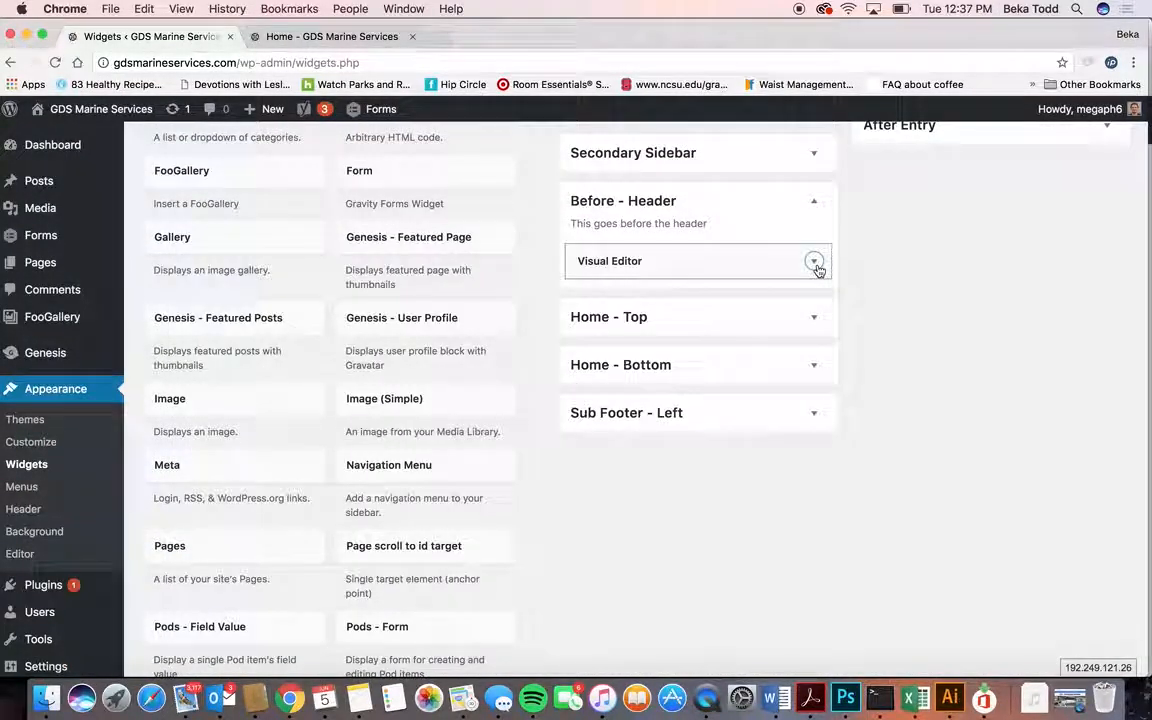
Expand the Home - Top, Home - Bottom and Sub Footer - Left areas to check for widgets.
{"action": "left_click", "coordinate": [814, 316]}
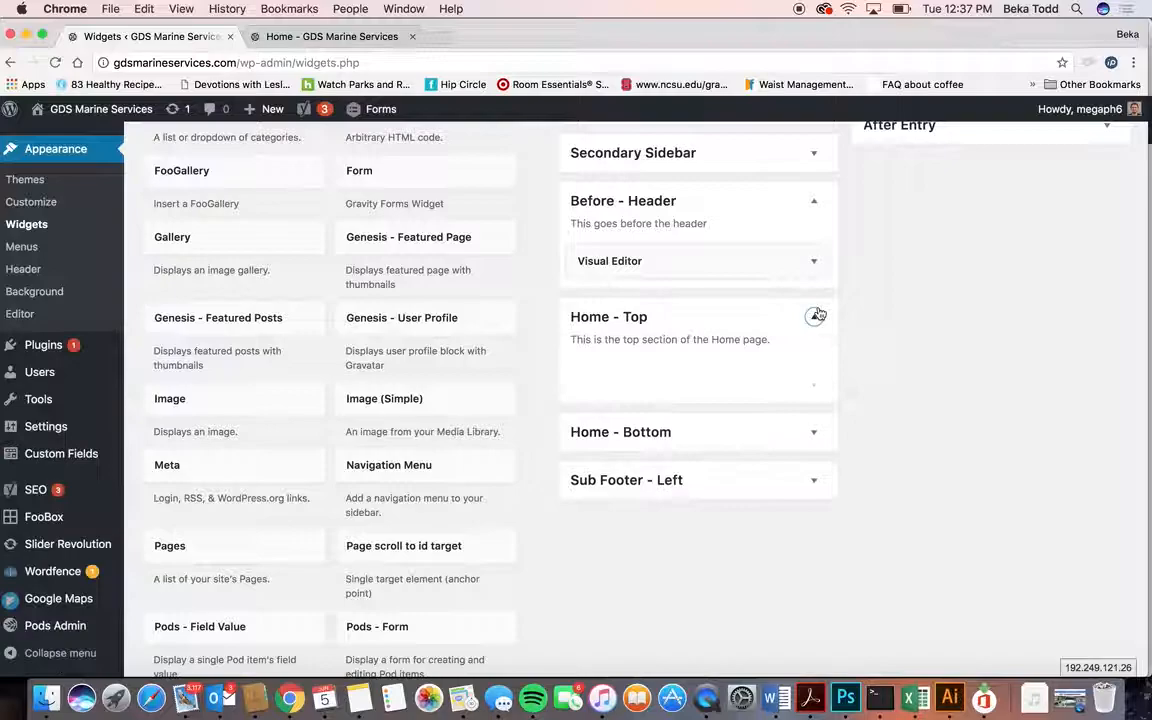
{"action": "left_click", "coordinate": [812, 432]}
{"action": "left_click", "coordinate": [817, 549]}
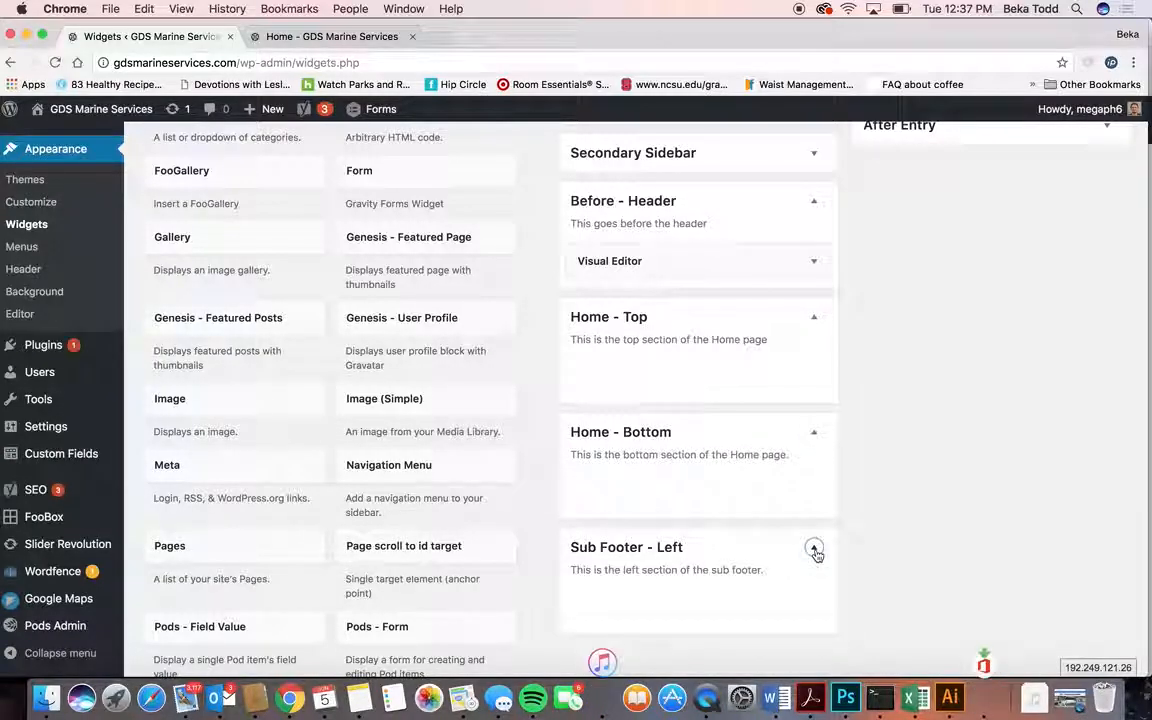
View the contact and footer sections of the live home page, and return to the footer areas on the Widgets screen.
{"action": "left_click", "coordinate": [330, 37]}
{"action": "scroll", "coordinate": [710, 375], "scroll_direction": "up", "scroll_amount": 1}
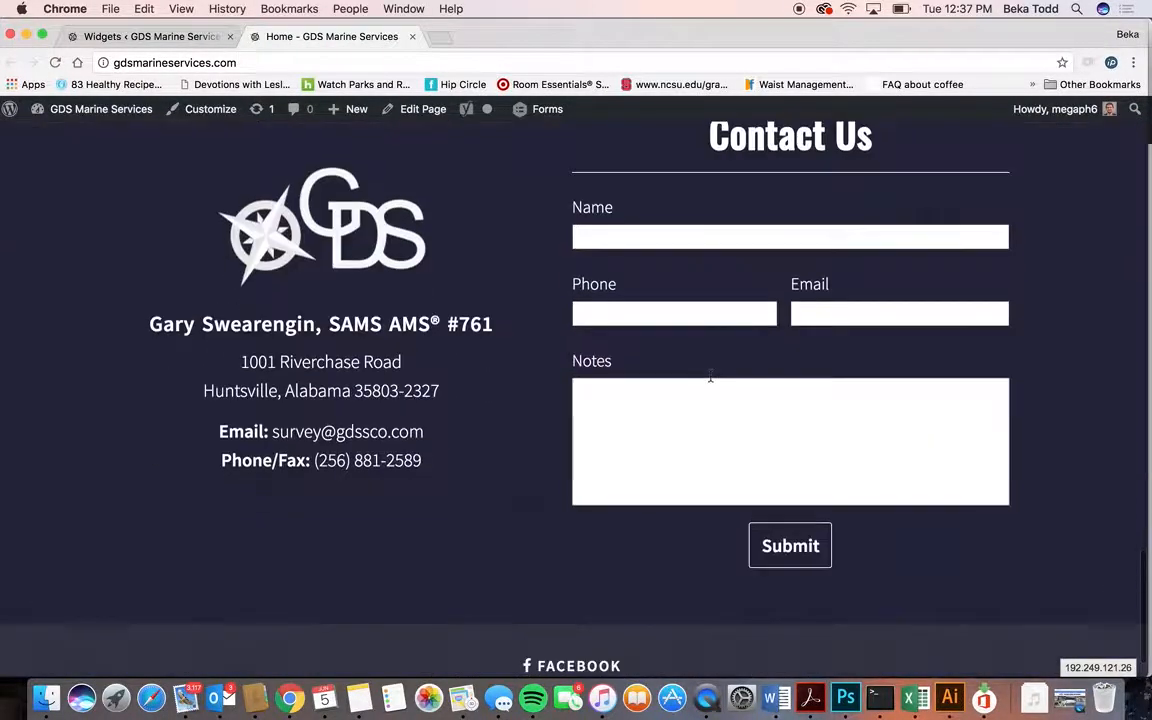
{"action": "scroll", "coordinate": [710, 375], "scroll_direction": "down", "scroll_amount": 3}
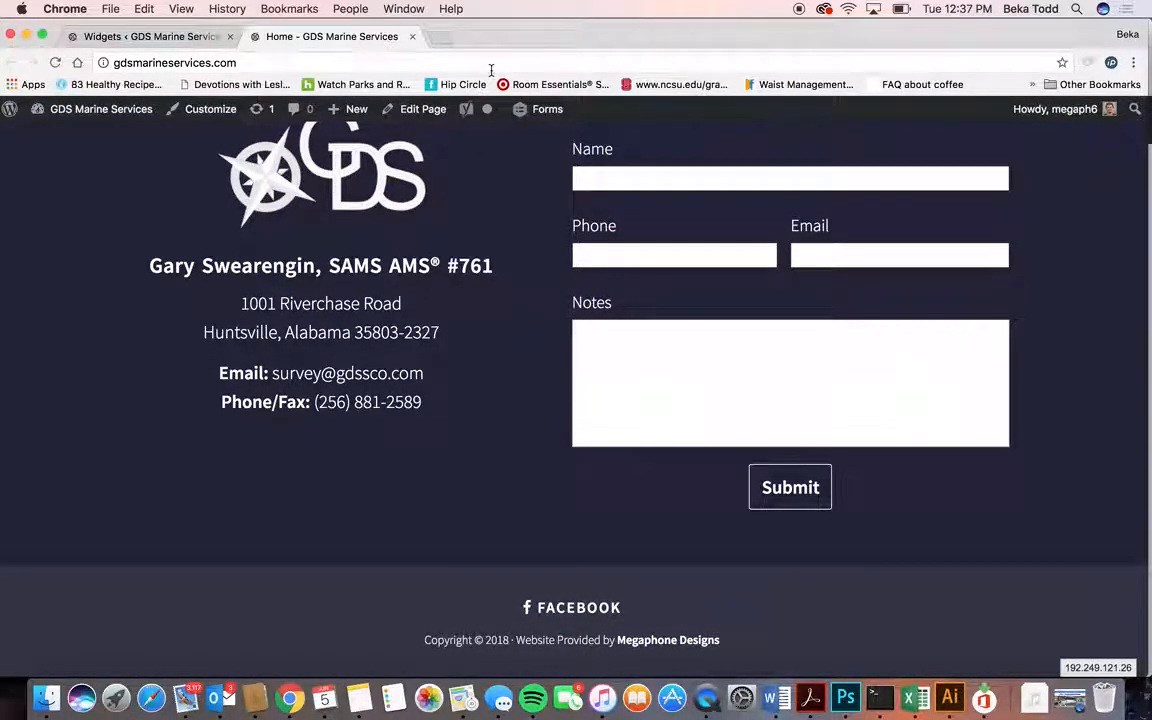
{"action": "left_click", "coordinate": [159, 37]}
{"action": "scroll", "coordinate": [867, 378], "scroll_direction": "up", "scroll_amount": 5}
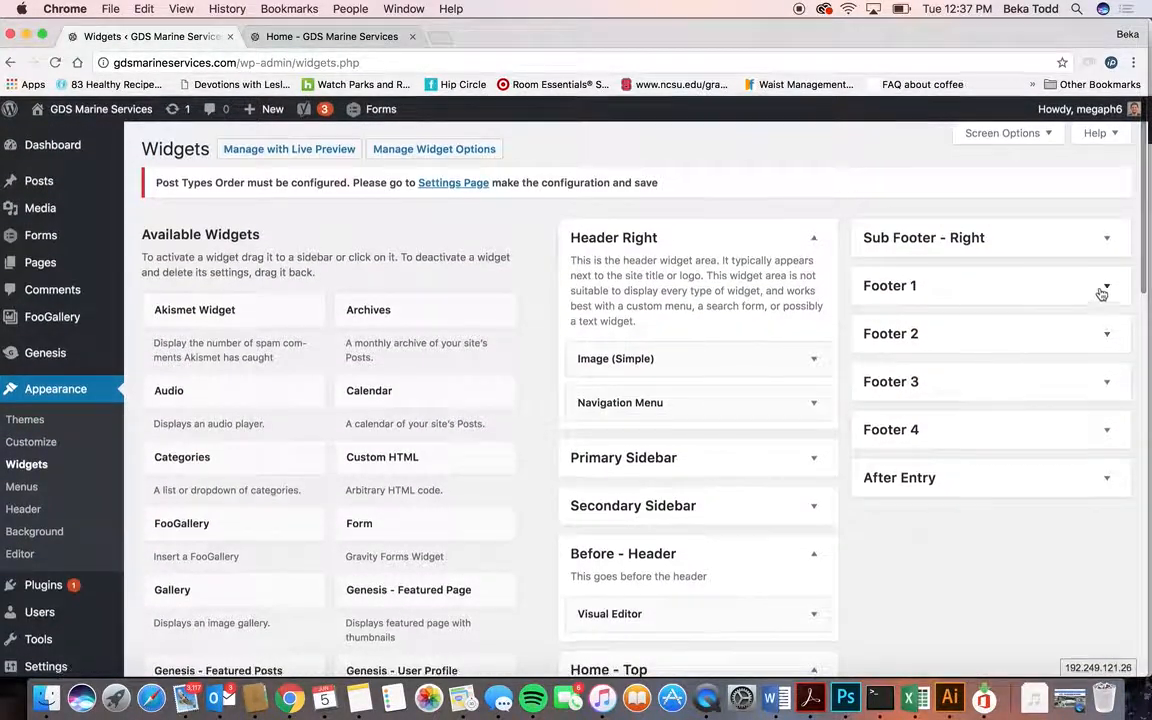
Expand Footer 1, open its Contact Us Visual Editor widget, and review the logo, contact details and visibility settings.
{"action": "left_click", "coordinate": [1106, 286]}
{"action": "left_click", "coordinate": [1107, 352]}
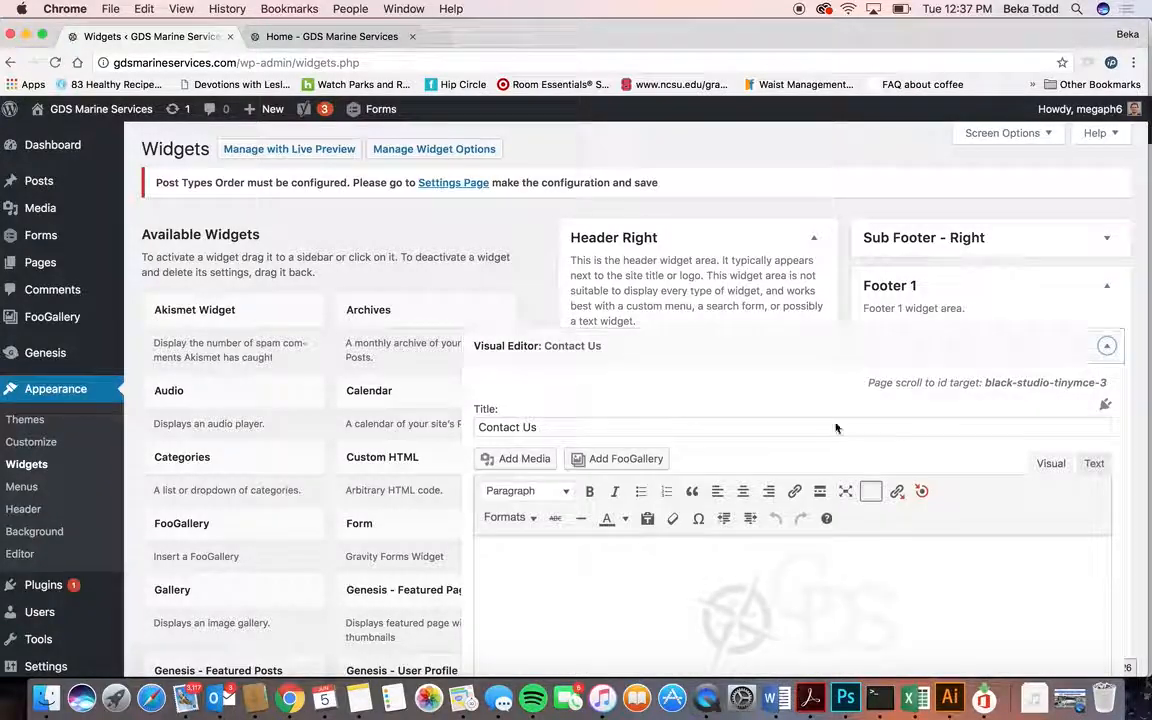
{"action": "scroll", "coordinate": [719, 336], "scroll_direction": "down", "scroll_amount": 5}
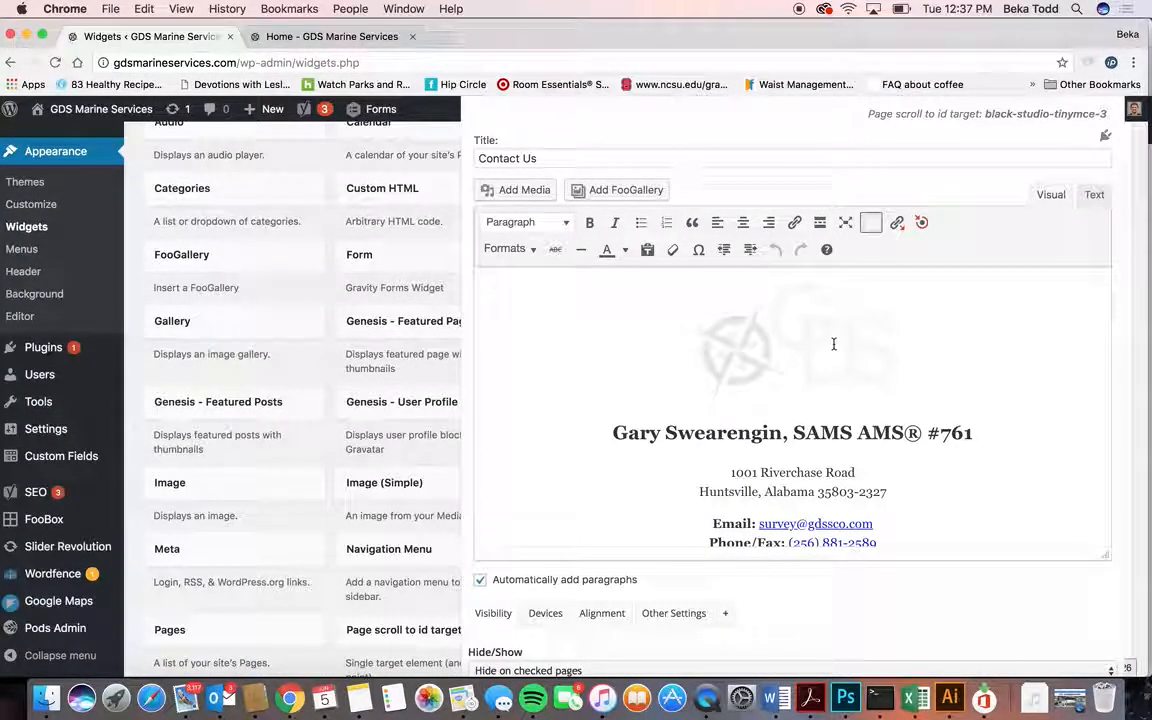
{"action": "scroll", "coordinate": [836, 443], "scroll_direction": "down", "scroll_amount": 1}
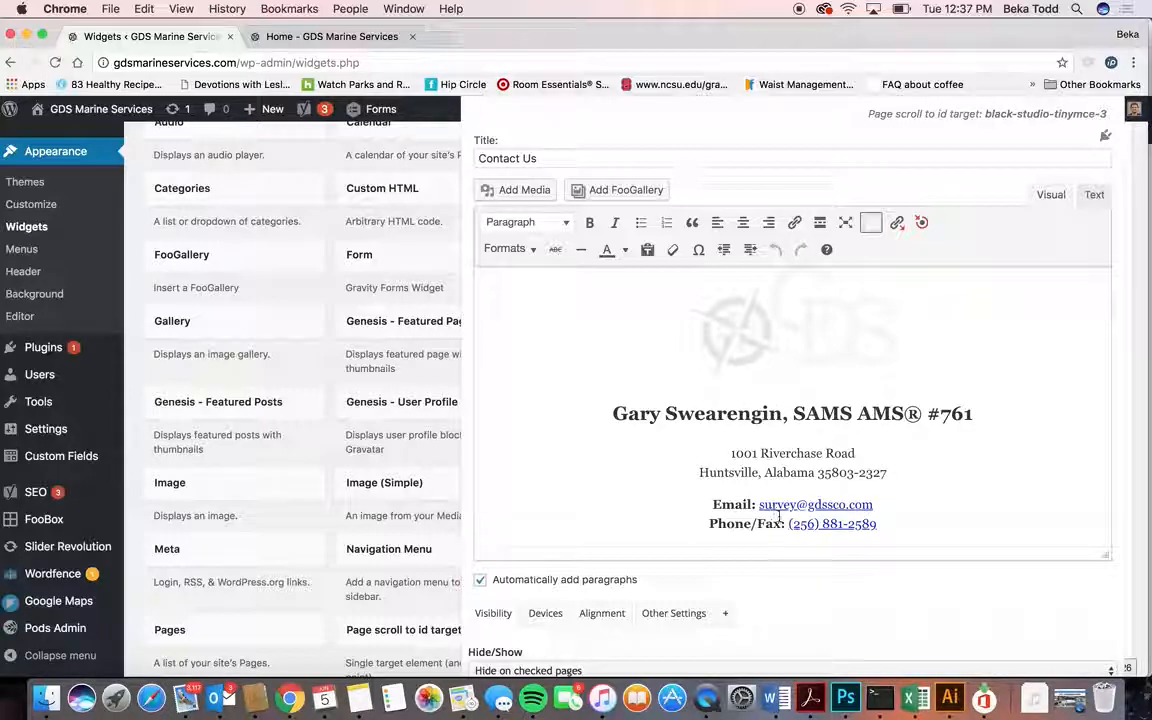
{"action": "scroll", "coordinate": [763, 429], "scroll_direction": "down", "scroll_amount": 6}
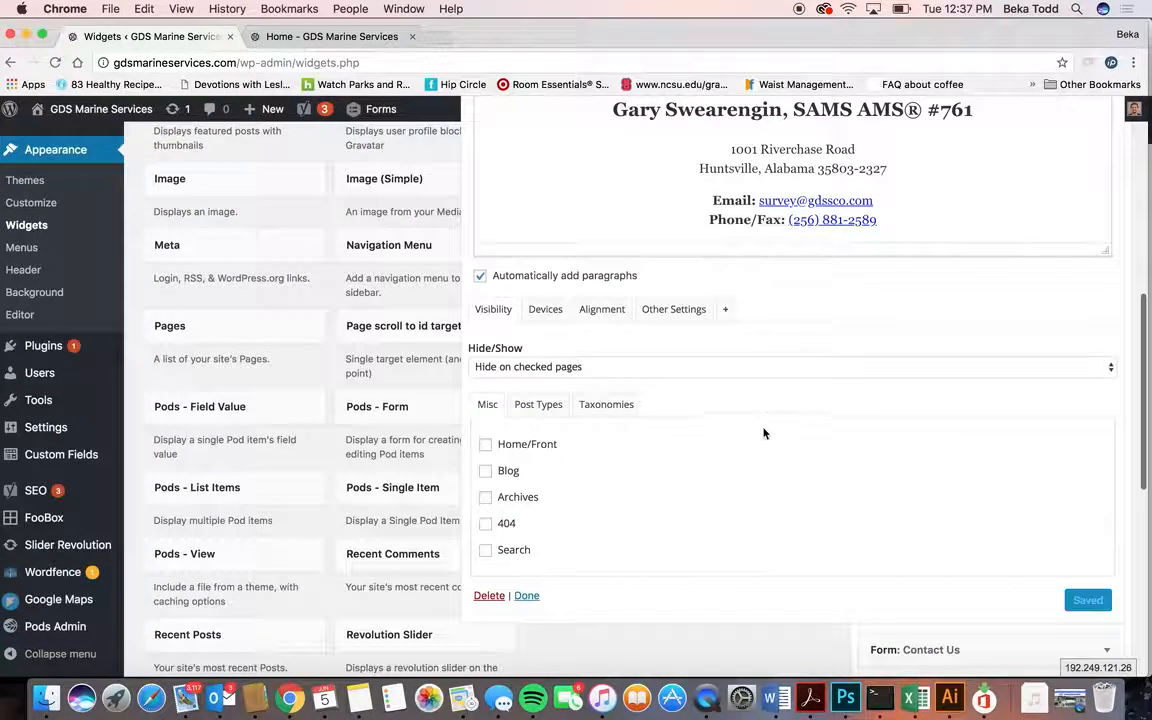
{"action": "scroll", "coordinate": [1013, 323], "scroll_direction": "up", "scroll_amount": 3}
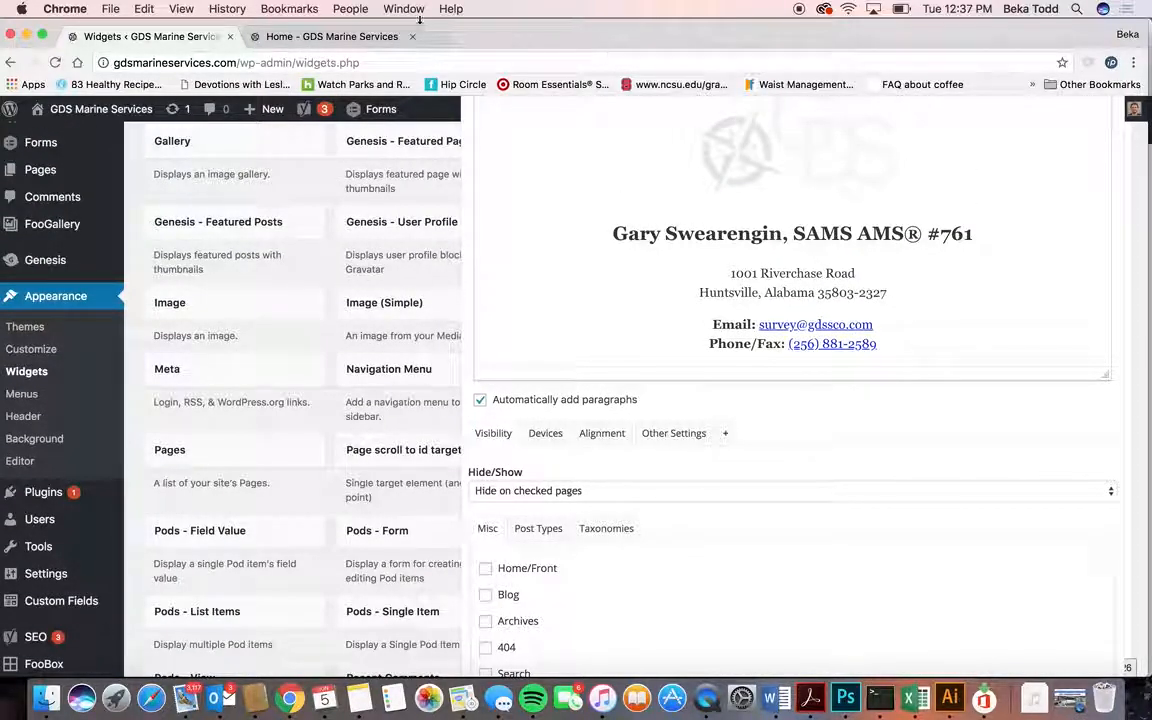
Compare the Footer 1 contact details with the live home page's Contact Us section and return to the Widgets screen.
{"action": "left_click", "coordinate": [332, 36]}
{"action": "scroll", "coordinate": [785, 388], "scroll_direction": "up", "scroll_amount": 1}
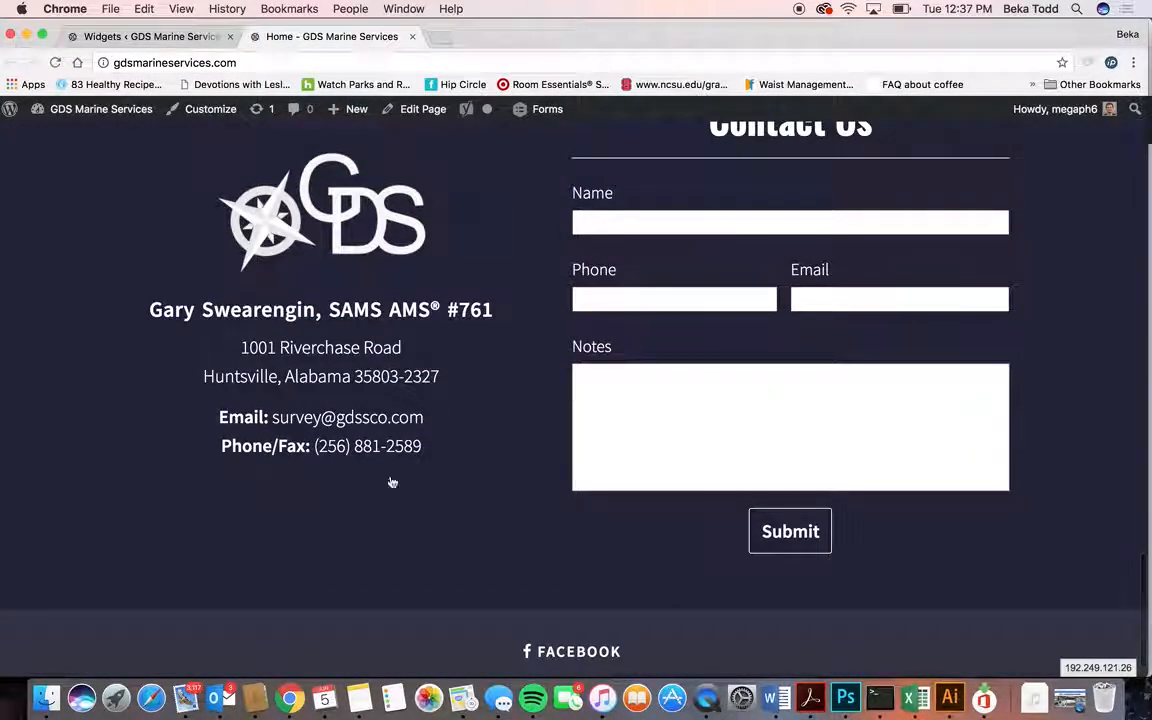
{"action": "scroll", "coordinate": [694, 437], "scroll_direction": "up", "scroll_amount": 2}
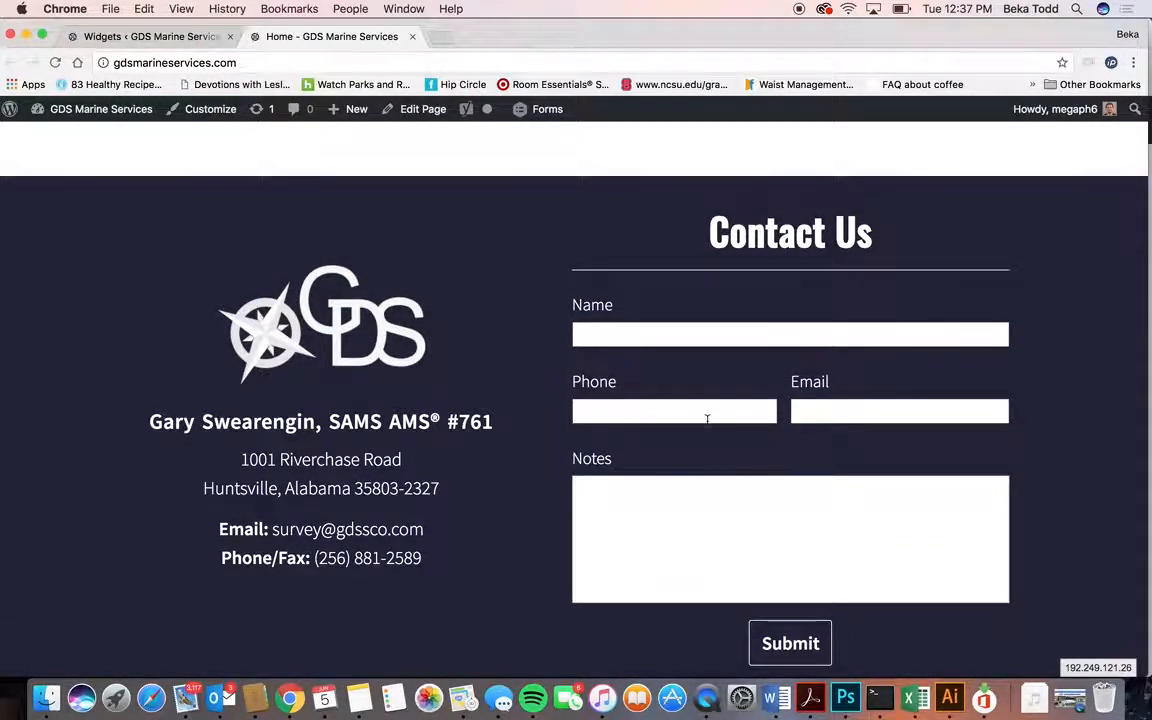
{"action": "left_click", "coordinate": [150, 36]}
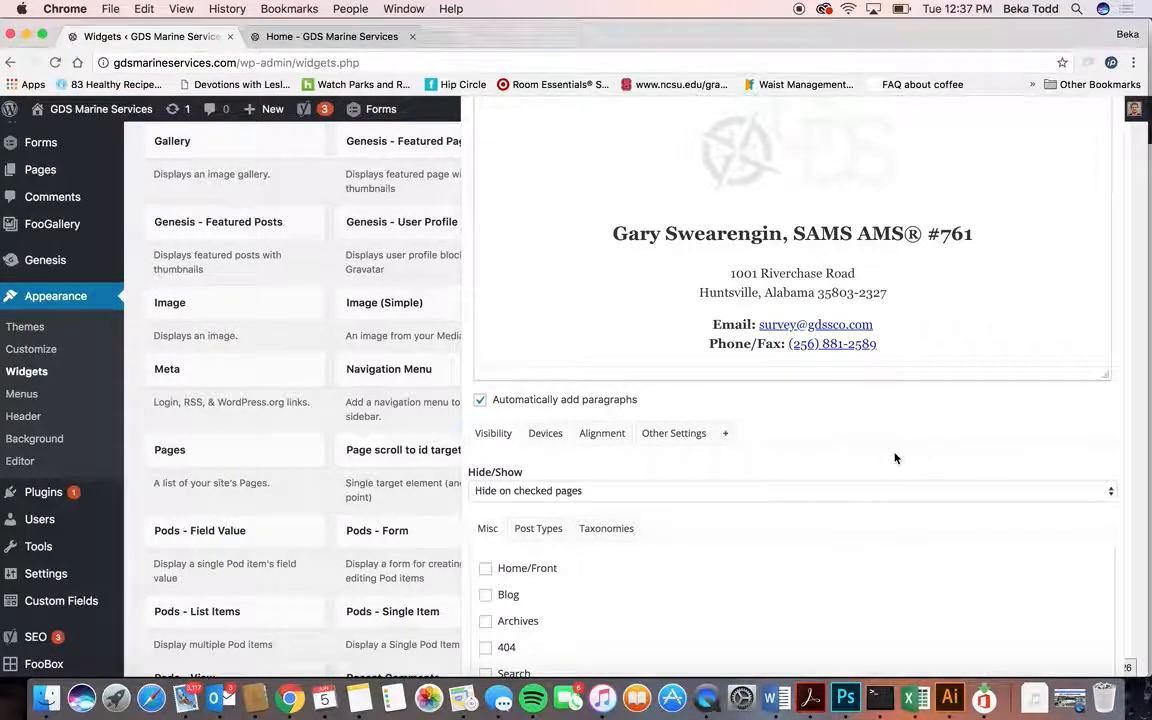
Collapse the Contact Us Visual Editor widget in Footer 1 and expand the Contact Us Form widget to view its settings.
{"action": "scroll", "coordinate": [895, 458], "scroll_direction": "up", "scroll_amount": 5}
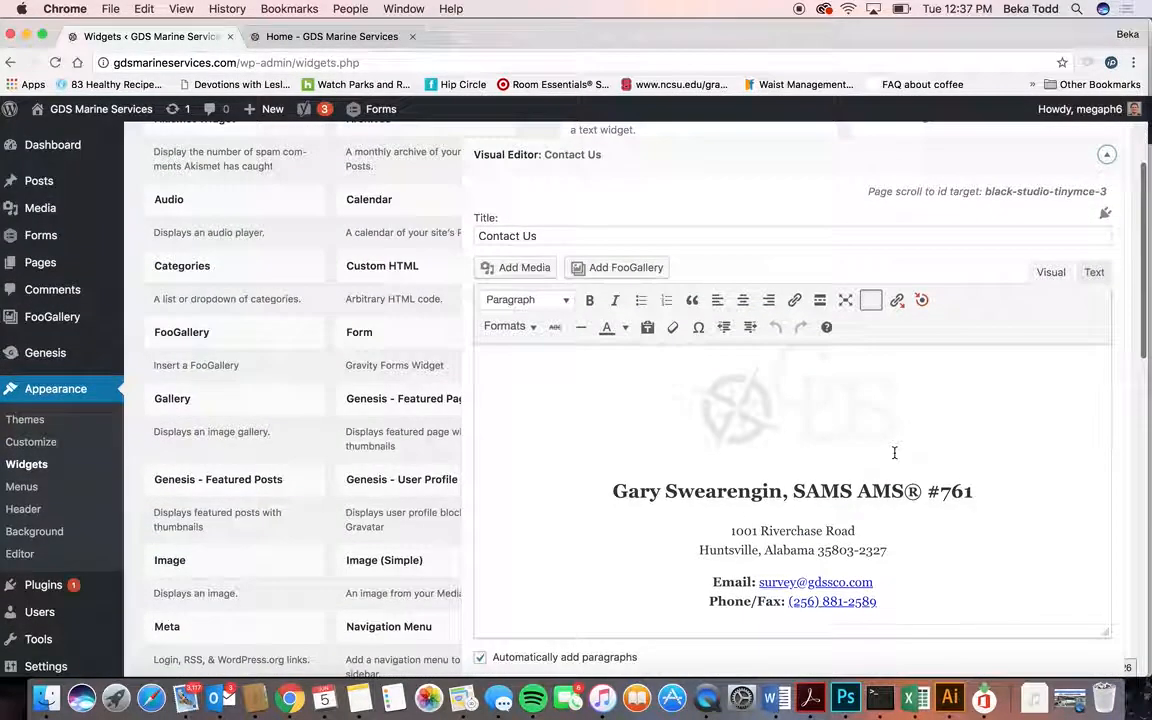
{"action": "left_click", "coordinate": [1107, 157]}
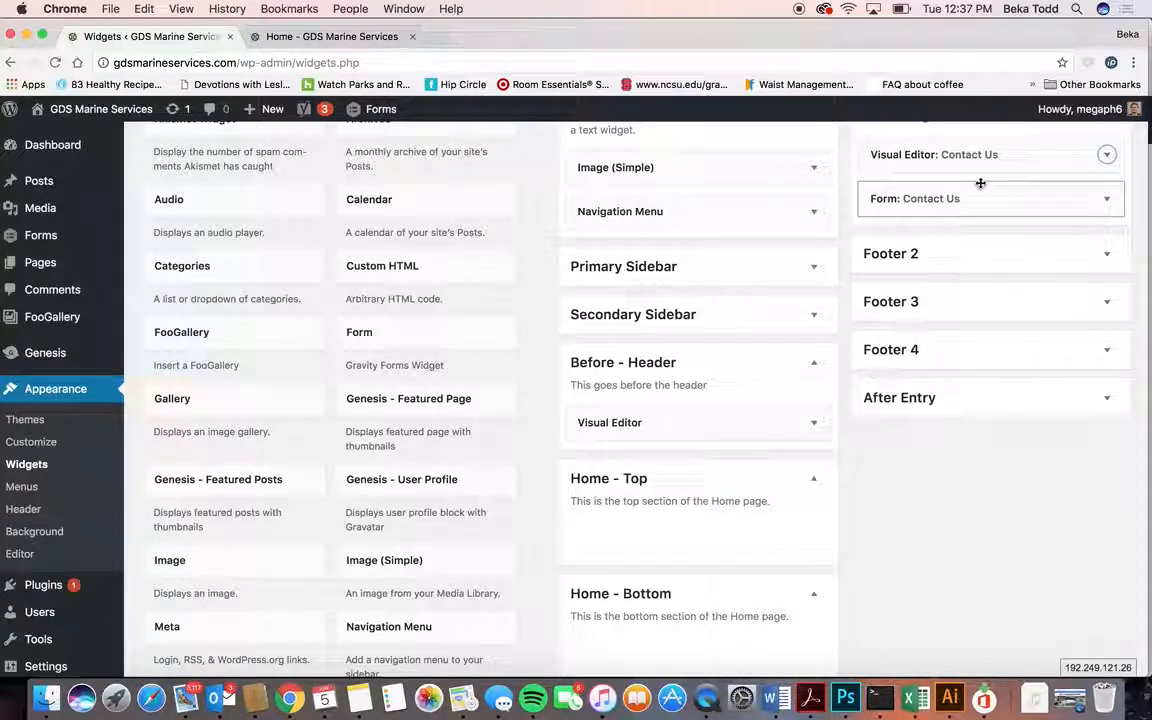
{"action": "left_click", "coordinate": [1108, 202]}
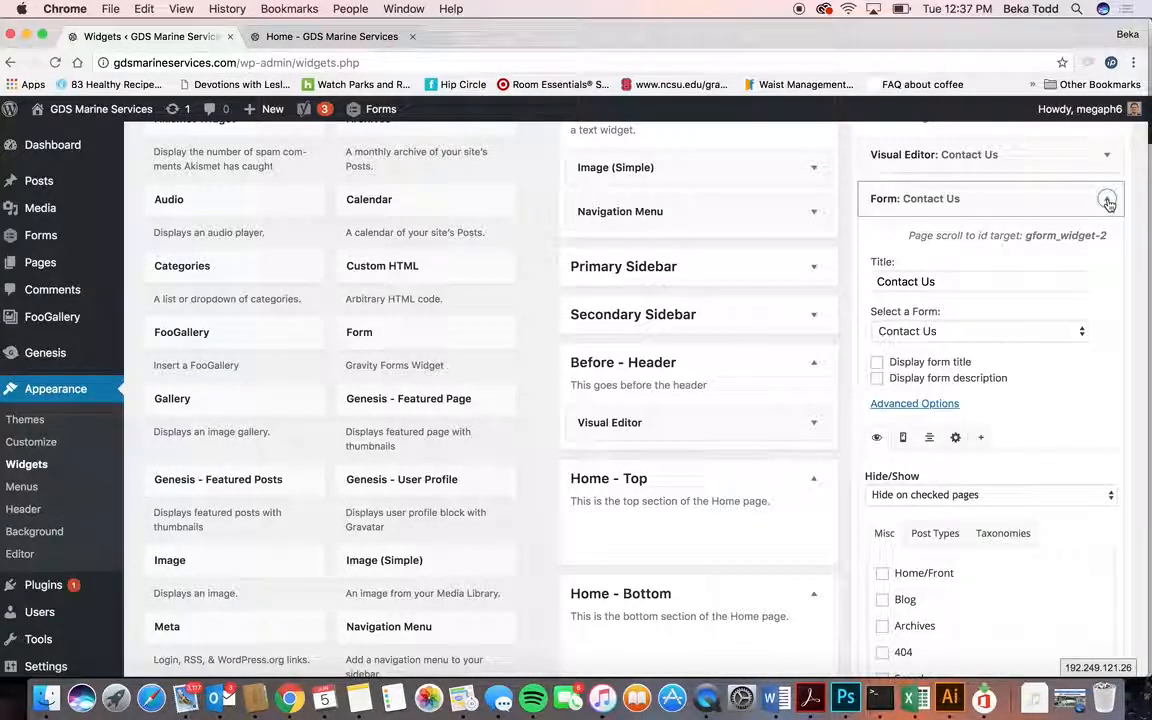
Review the remaining visibility settings of the Contact Us Form widget in Footer 1 and collapse the widget.
{"action": "scroll", "coordinate": [1080, 329], "scroll_direction": "down", "scroll_amount": 3}
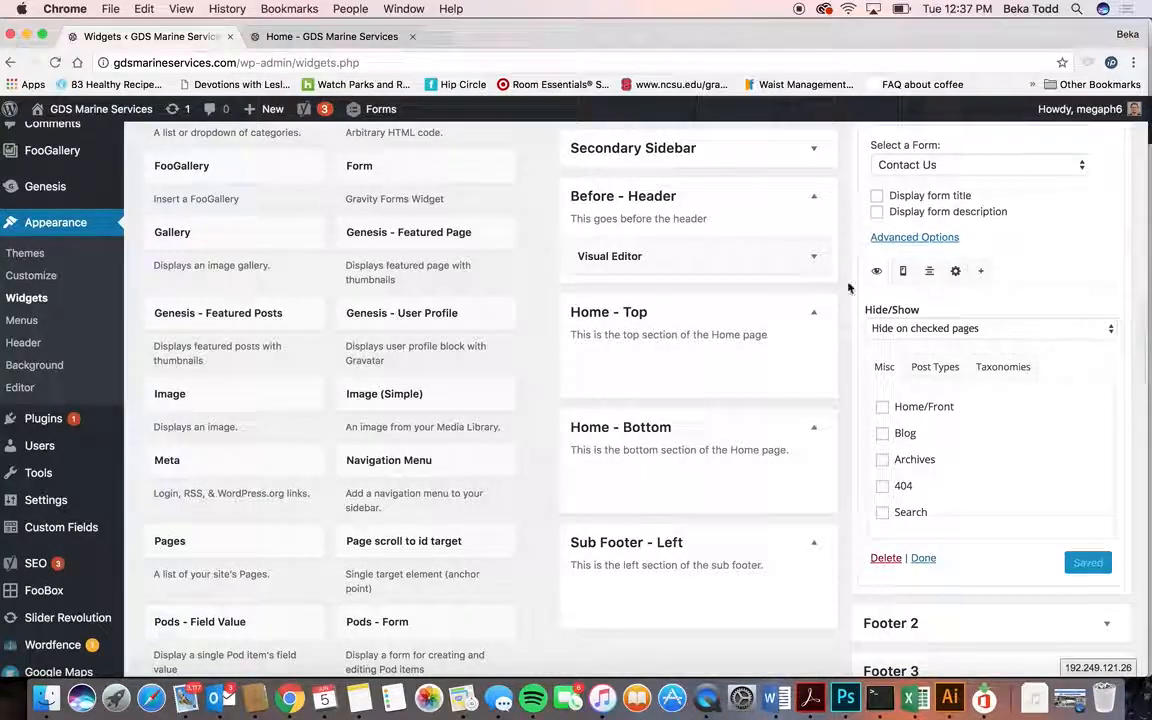
{"action": "scroll", "coordinate": [977, 265], "scroll_direction": "up", "scroll_amount": 2}
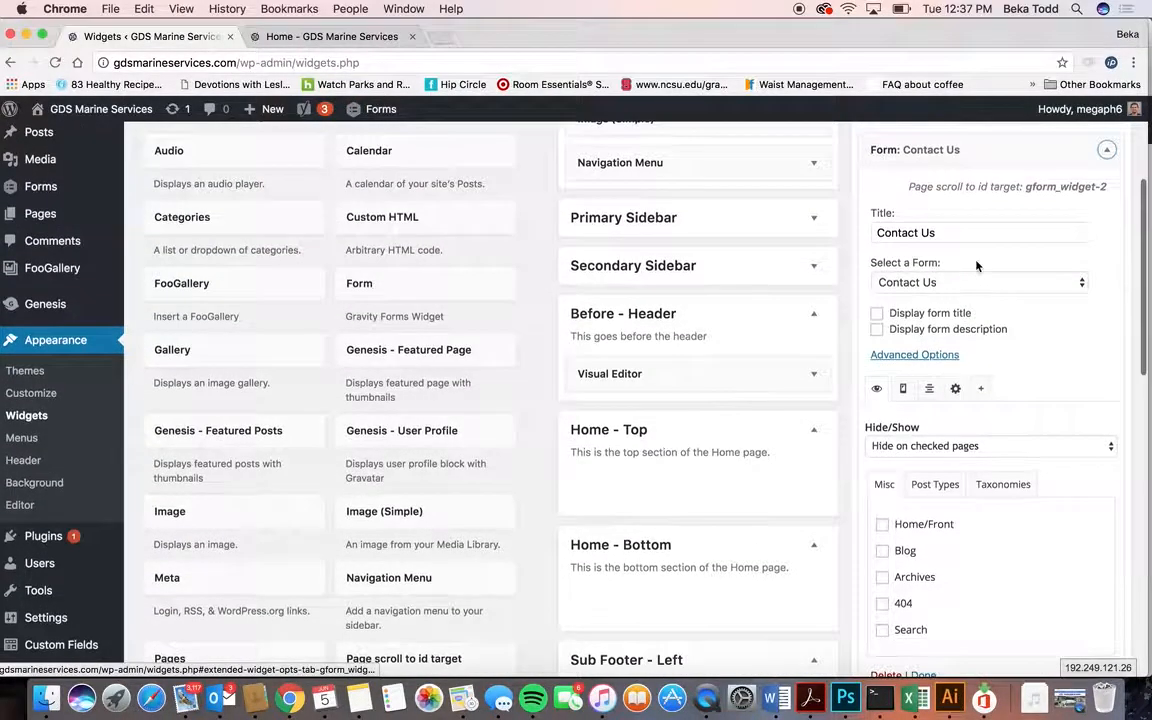
{"action": "left_click", "coordinate": [1106, 149]}
{"action": "scroll", "coordinate": [1100, 154], "scroll_direction": "up", "scroll_amount": 2}
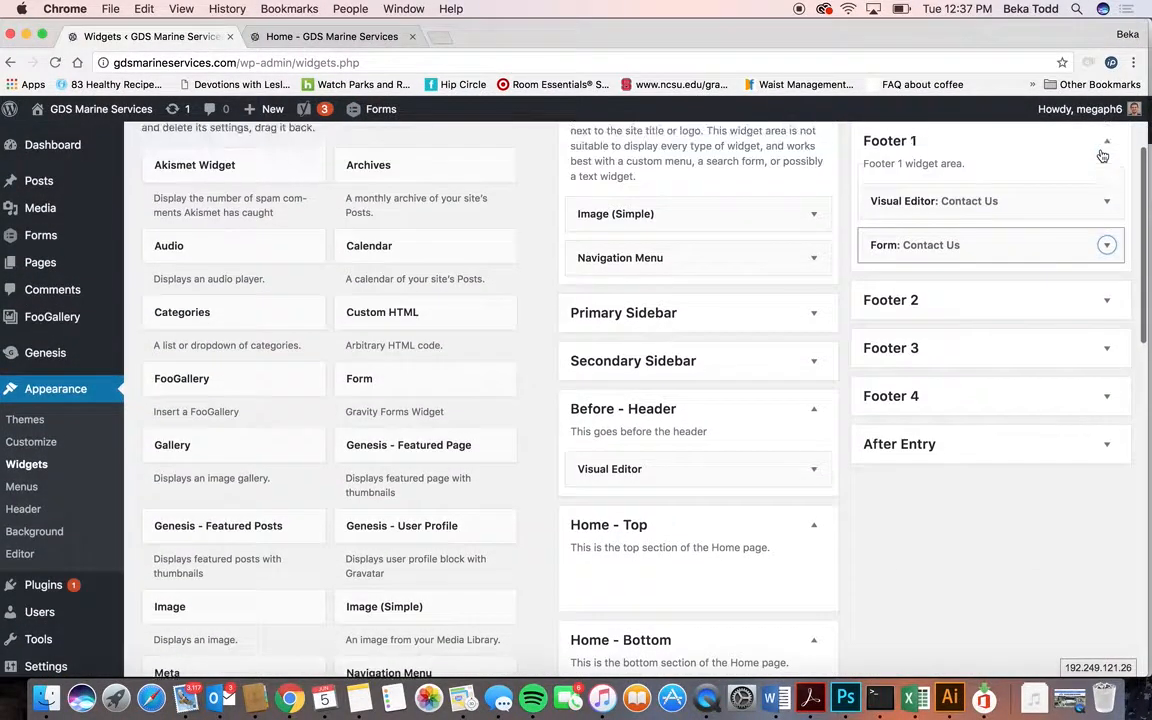
Expand Footer 2, view the settings of its Navigation Menu widget, and collapse the area.
{"action": "left_click", "coordinate": [1106, 300]}
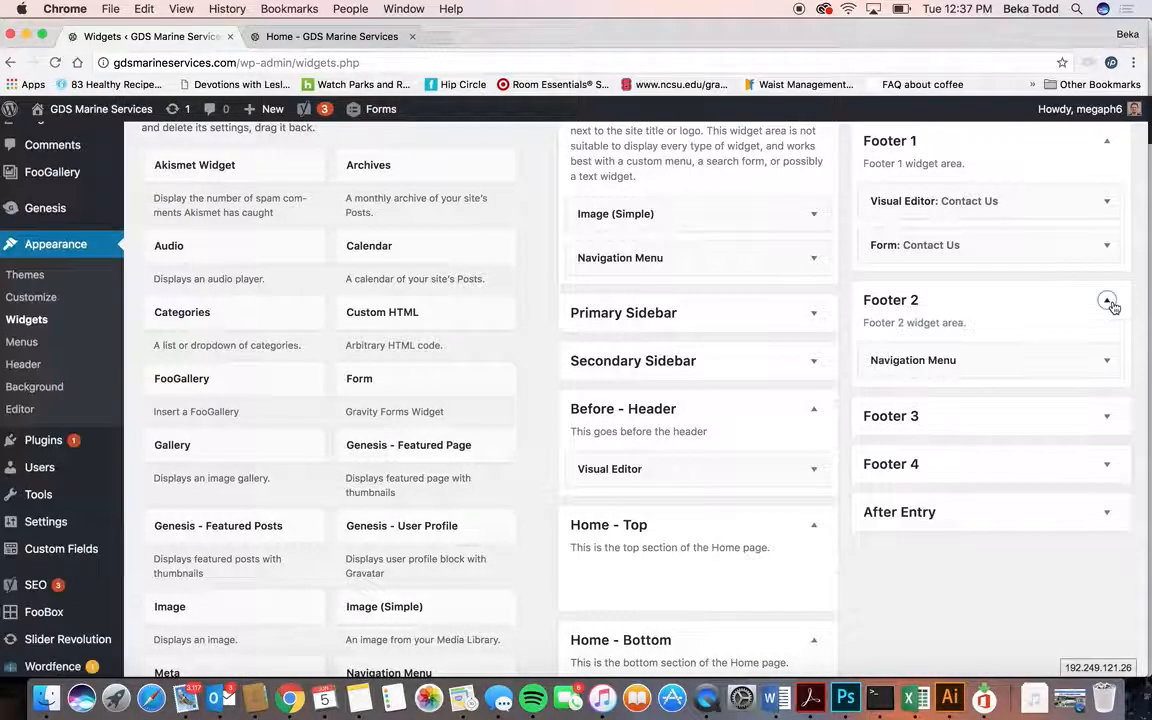
{"action": "left_click", "coordinate": [1084, 362]}
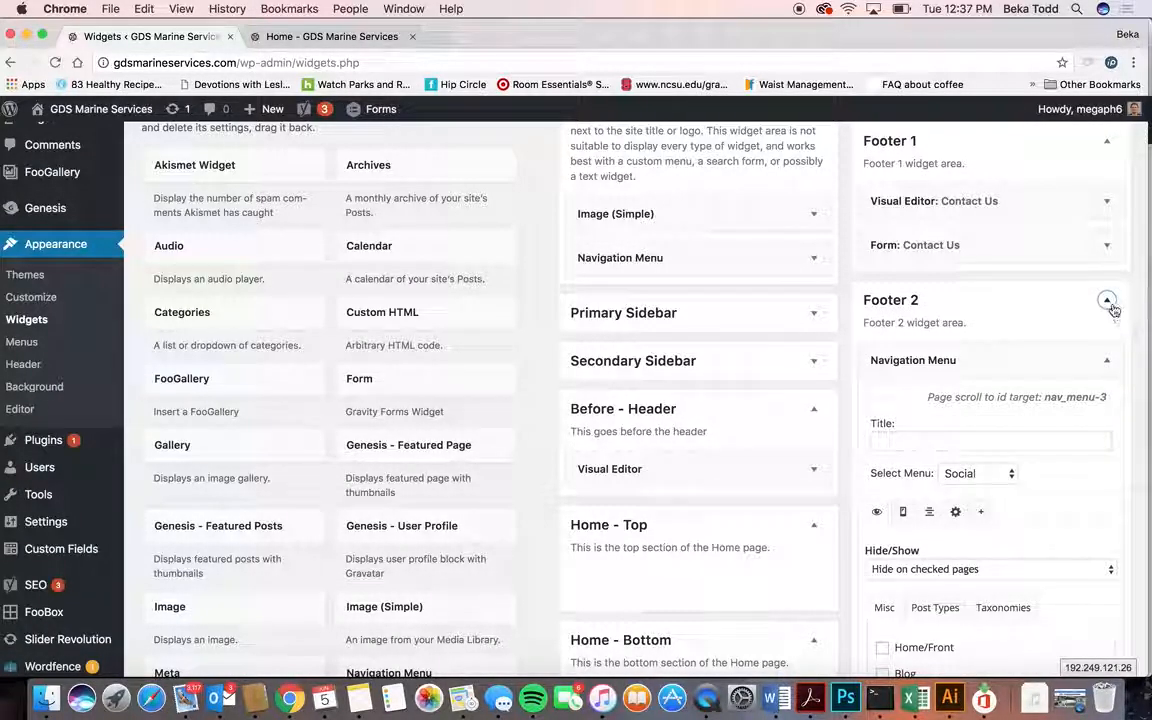
{"action": "left_click", "coordinate": [1107, 301]}
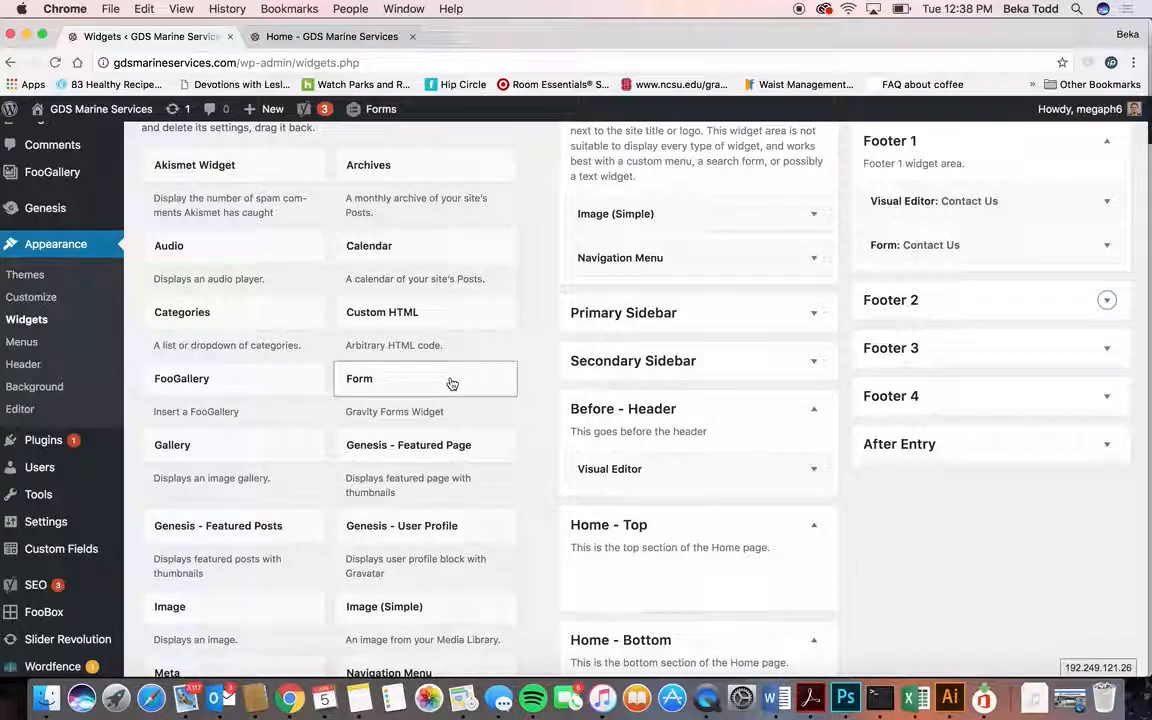
Add a Form widget from the available widgets to the Footer 1 area.
{"action": "left_click", "coordinate": [398, 376]}
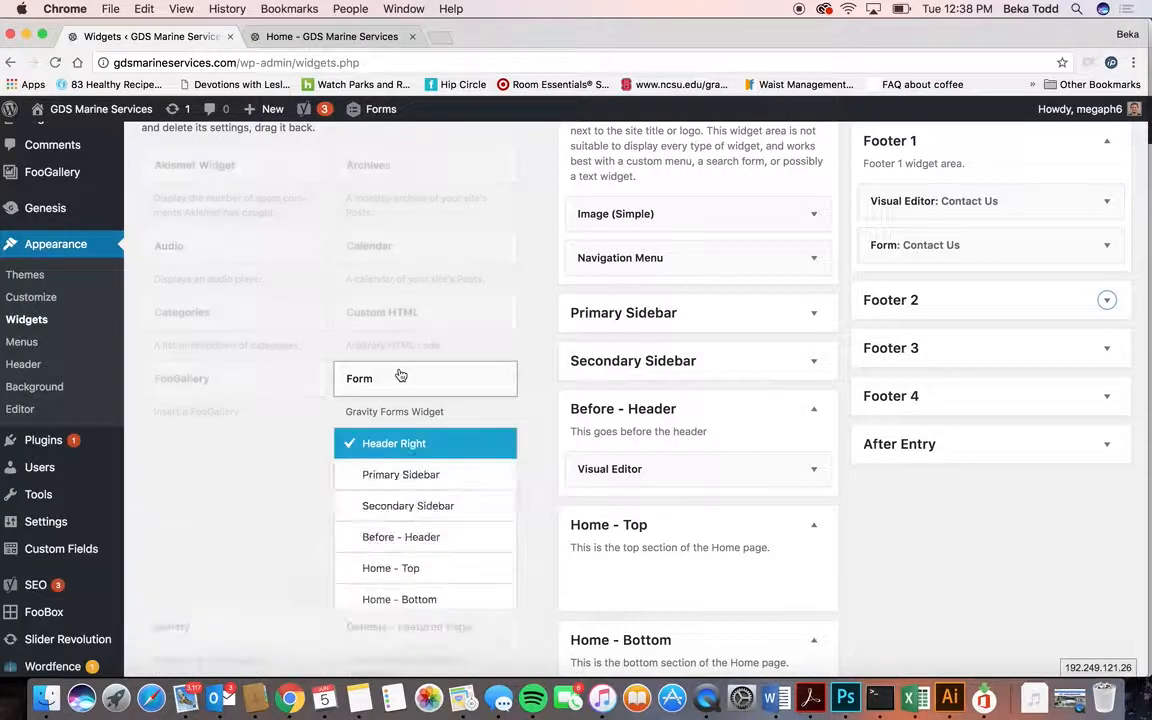
{"action": "left_click", "coordinate": [404, 630]}
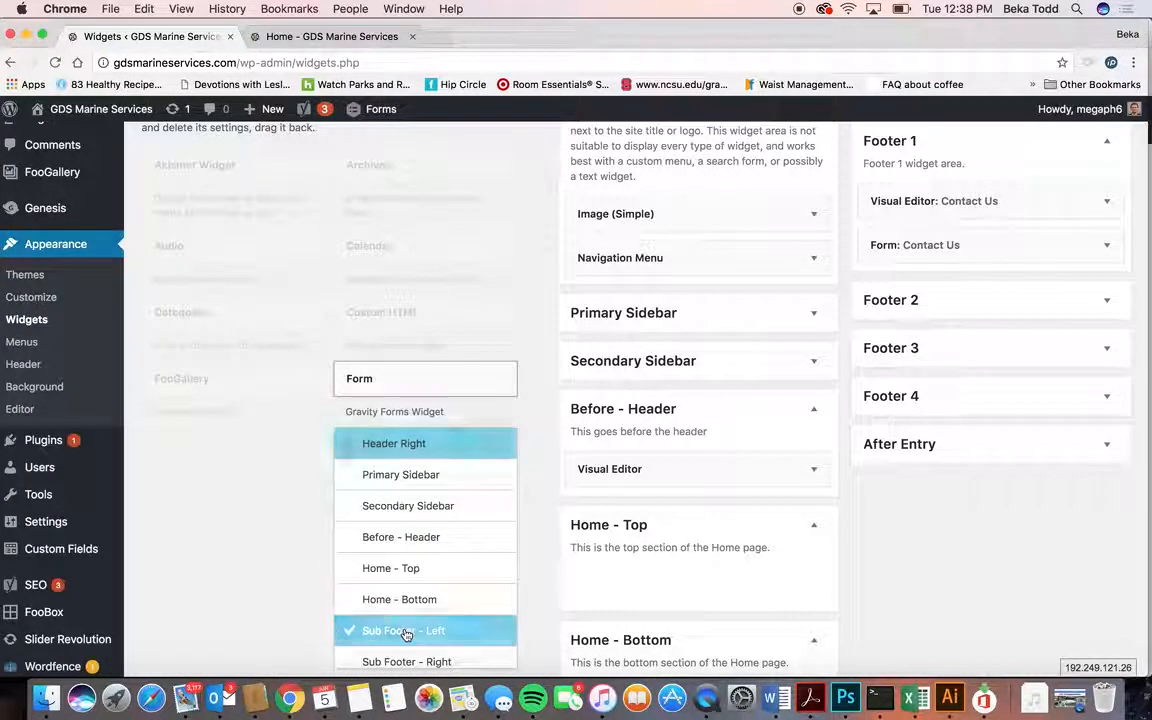
{"action": "scroll", "coordinate": [420, 632], "scroll_direction": "down", "scroll_amount": 6}
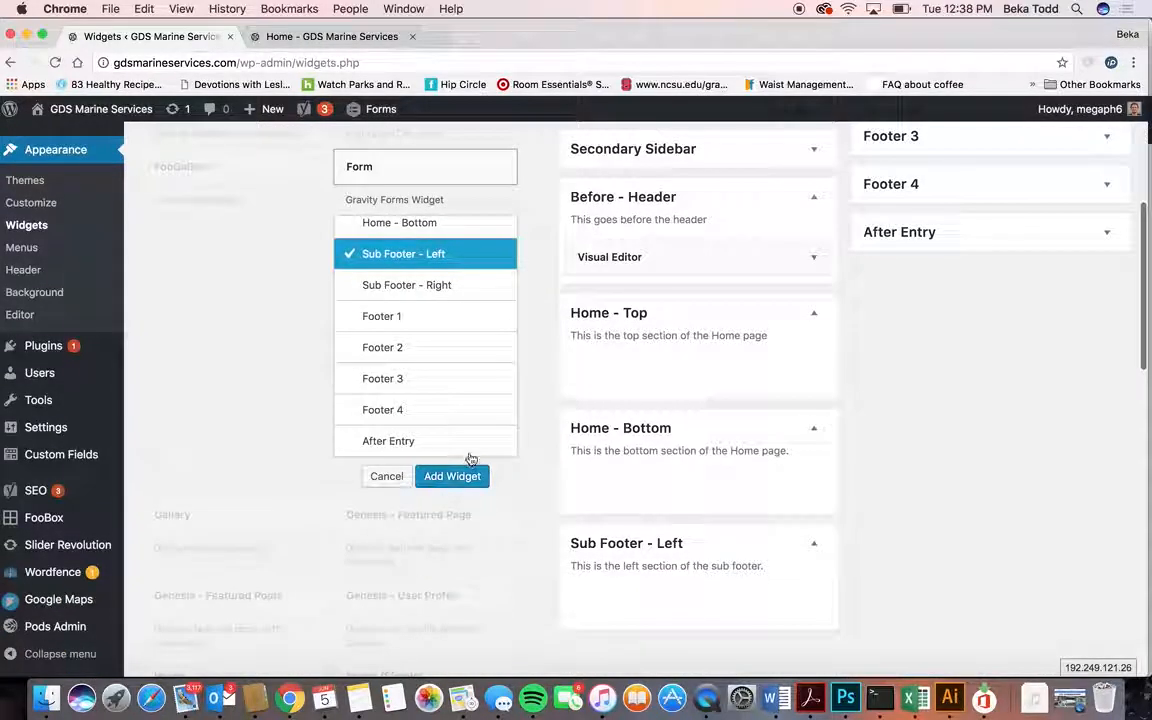
{"action": "left_click", "coordinate": [480, 330]}
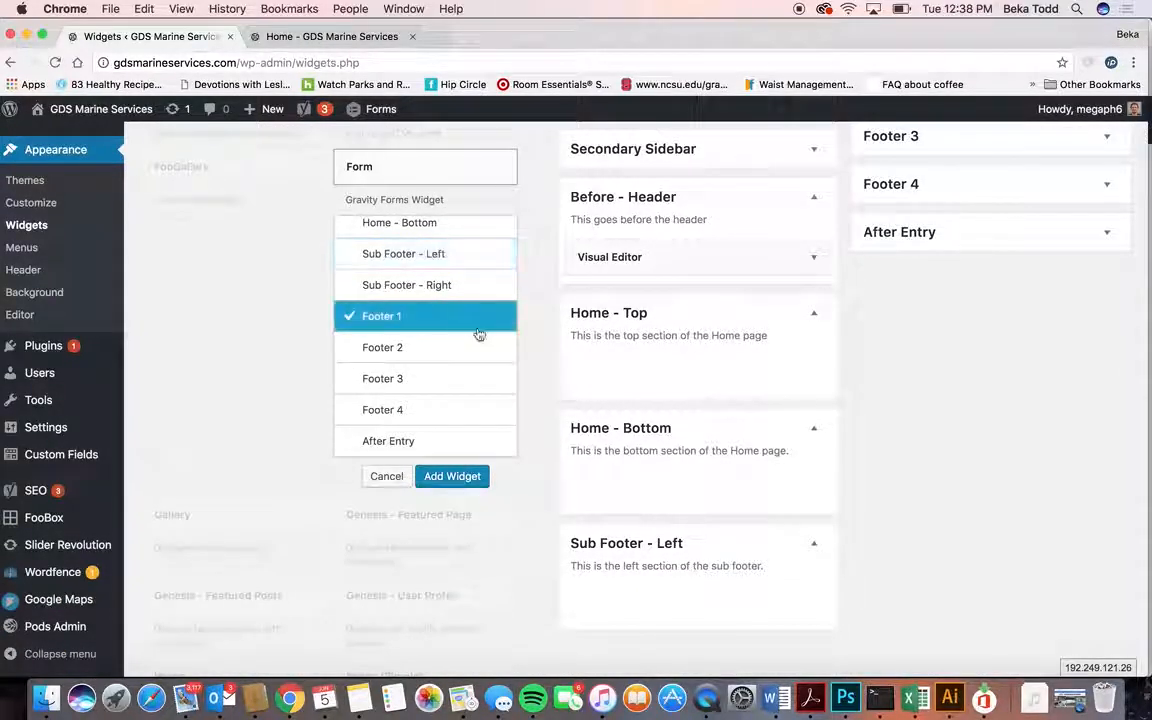
{"action": "left_click", "coordinate": [480, 476]}
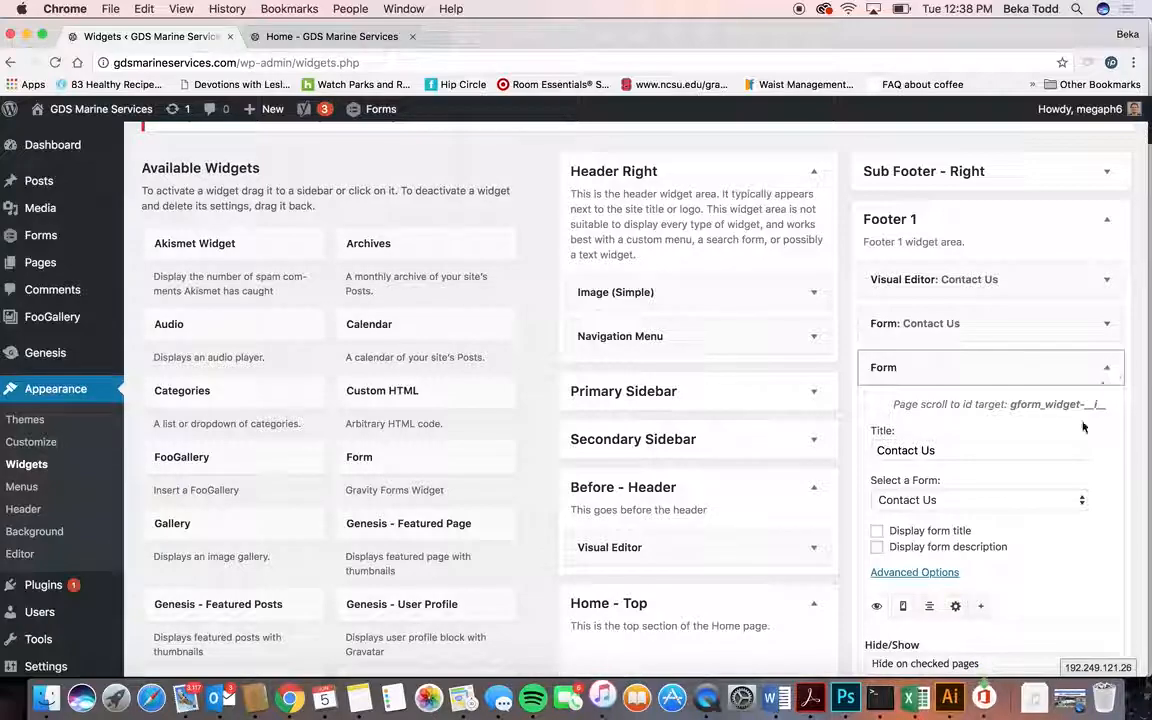
Move the newly added Form widget from Footer 1 to the Sub Footer - Left area and expand it.
{"action": "scroll", "coordinate": [1050, 511], "scroll_direction": "down", "scroll_amount": 5}
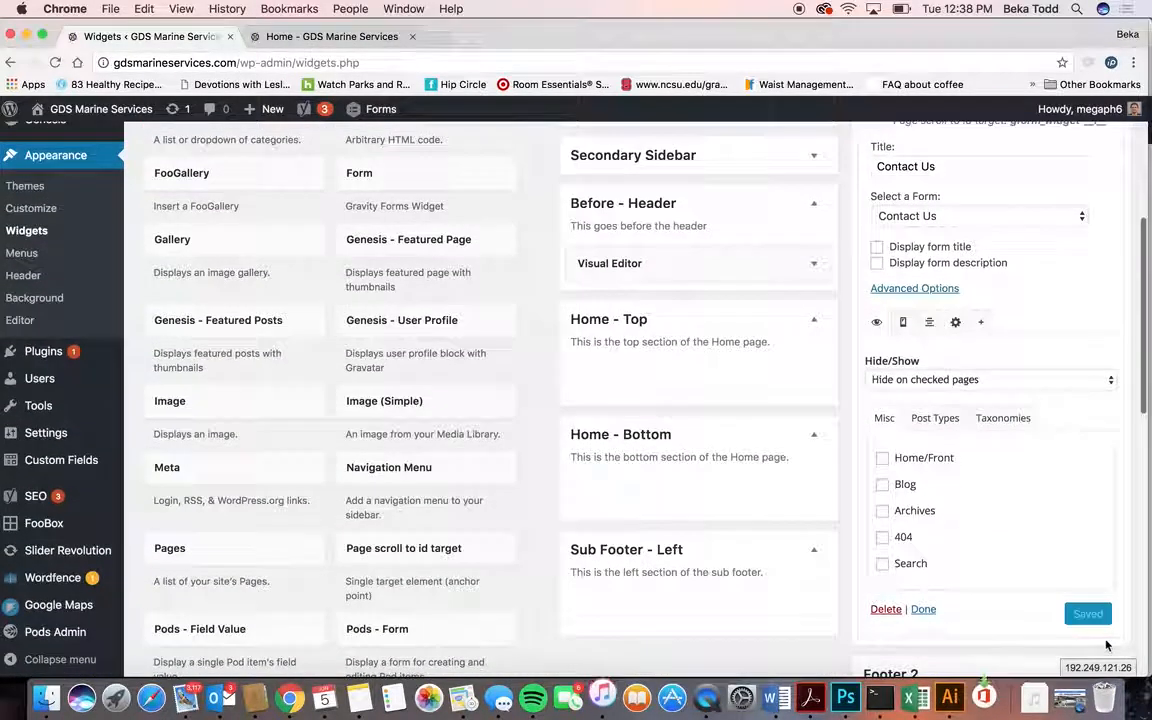
{"action": "scroll", "coordinate": [1083, 292], "scroll_direction": "up", "scroll_amount": 4}
{"action": "left_click_drag", "start_coordinate": [1111, 298], "coordinate": [751, 382]}
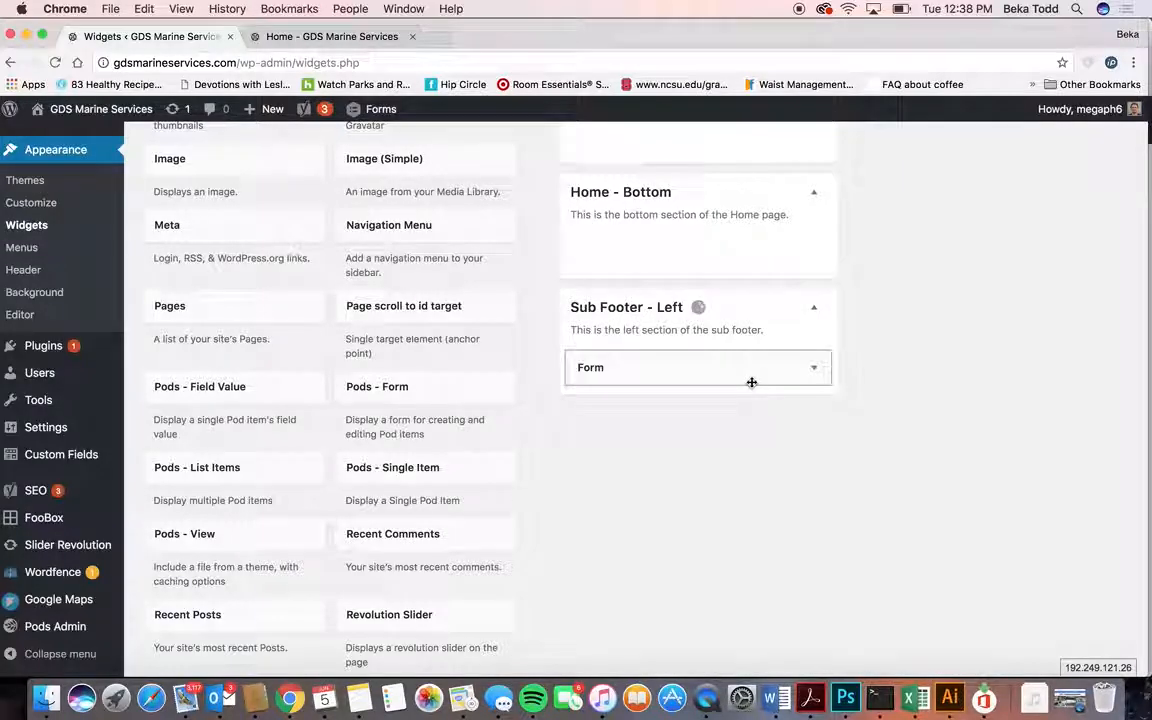
{"action": "left_click", "coordinate": [818, 372]}
{"action": "scroll", "coordinate": [748, 478], "scroll_direction": "down", "scroll_amount": 3}
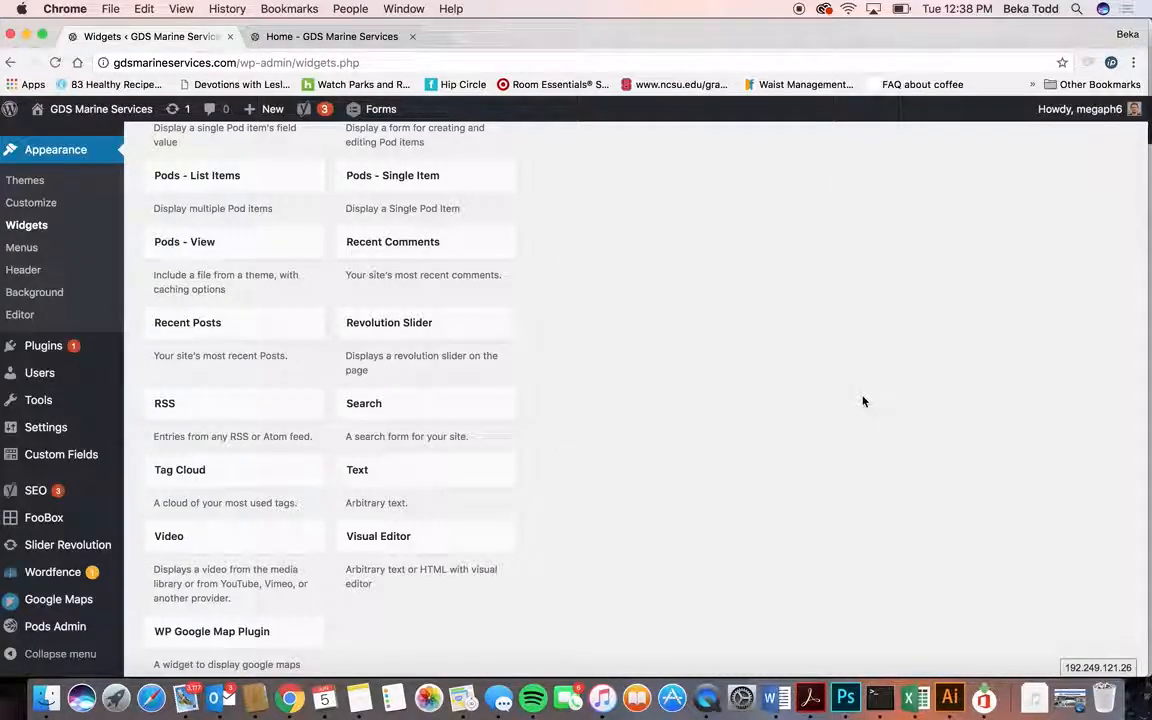
Reload the live home page, look over its contact, footer and header sections, and return to the Widgets screen.
{"action": "scroll", "coordinate": [863, 401], "scroll_direction": "up", "scroll_amount": 10}
{"action": "left_click", "coordinate": [323, 37]}
{"action": "left_click", "coordinate": [56, 63]}
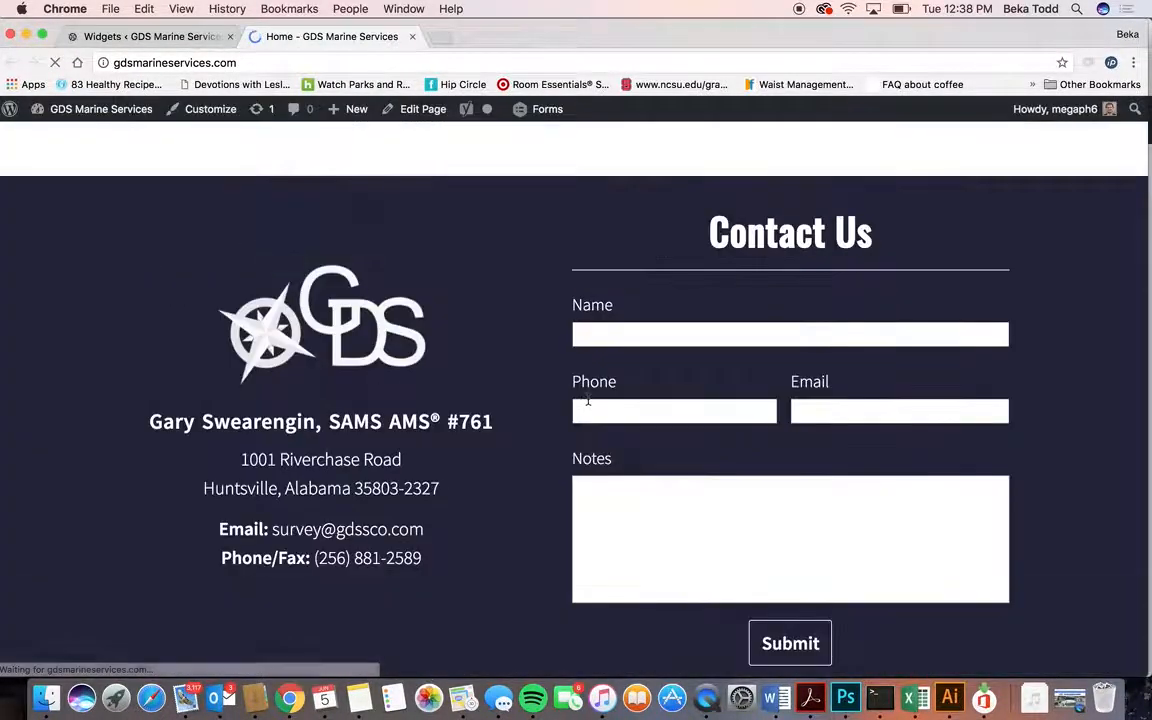
{"action": "scroll", "coordinate": [588, 400], "scroll_direction": "down", "scroll_amount": 4}
{"action": "scroll", "coordinate": [667, 540], "scroll_direction": "up", "scroll_amount": 15}
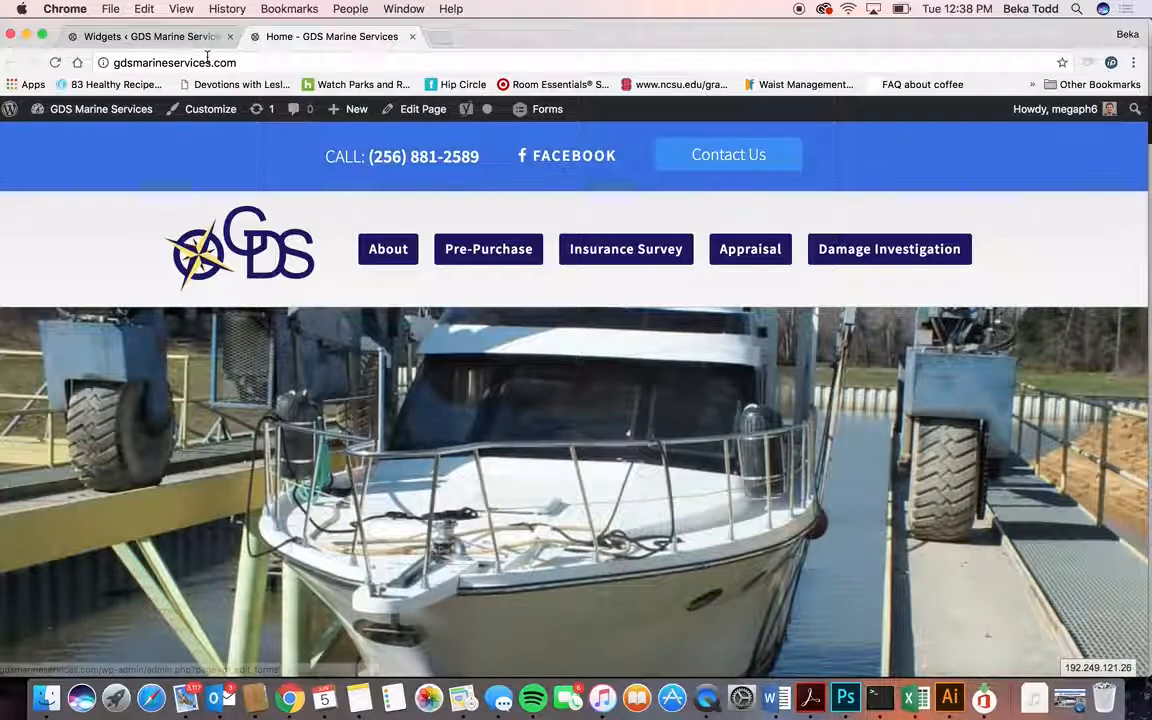
{"action": "left_click", "coordinate": [175, 40]}
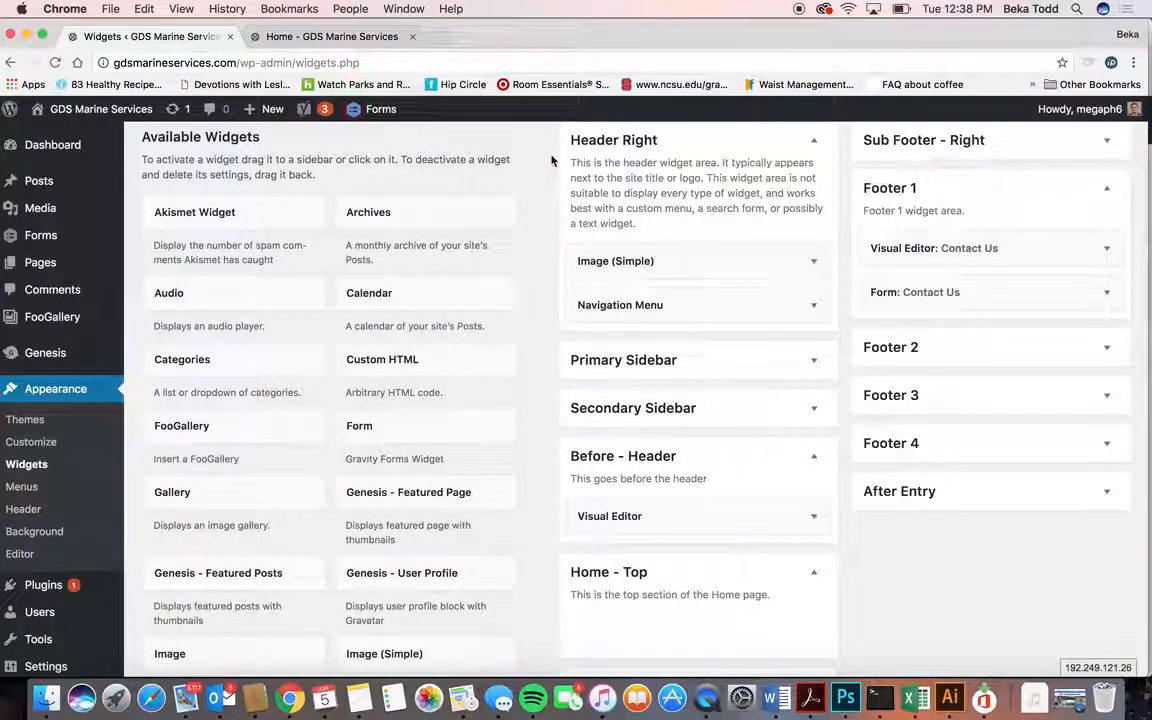
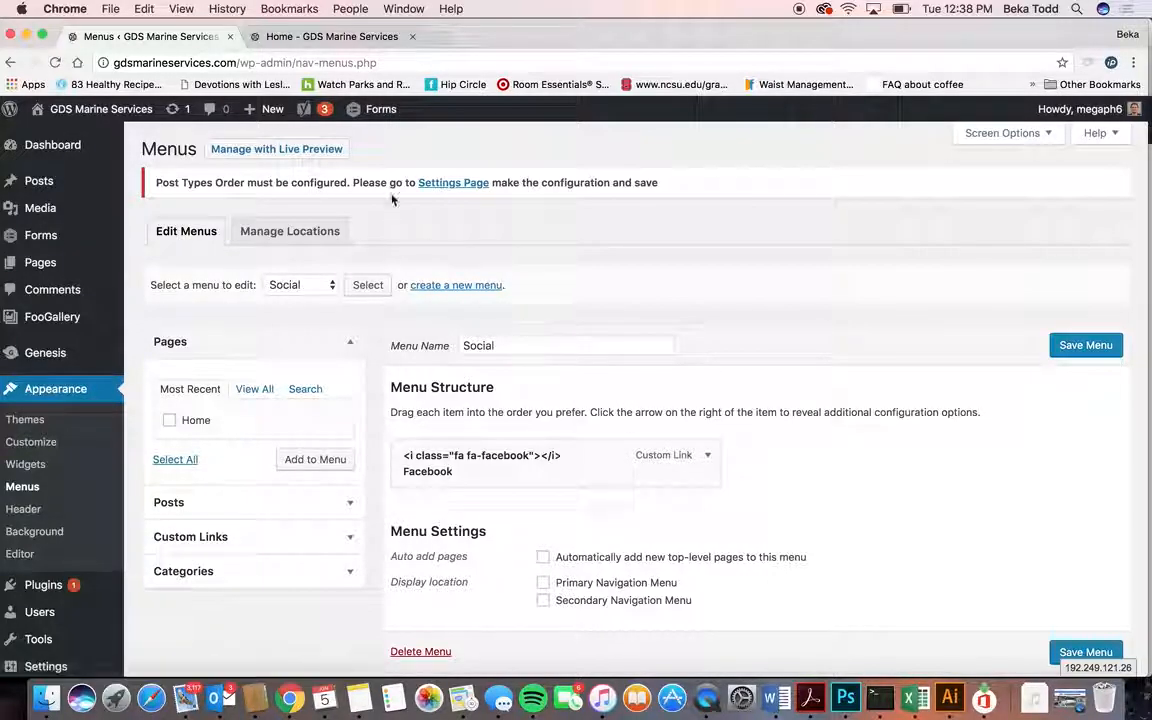
Compare the Facebook link in the live home page's footer with the Facebook item's URL and label in the Social menu.
{"action": "left_click", "coordinate": [330, 36]}
{"action": "scroll", "coordinate": [627, 480], "scroll_direction": "down", "scroll_amount": 15}
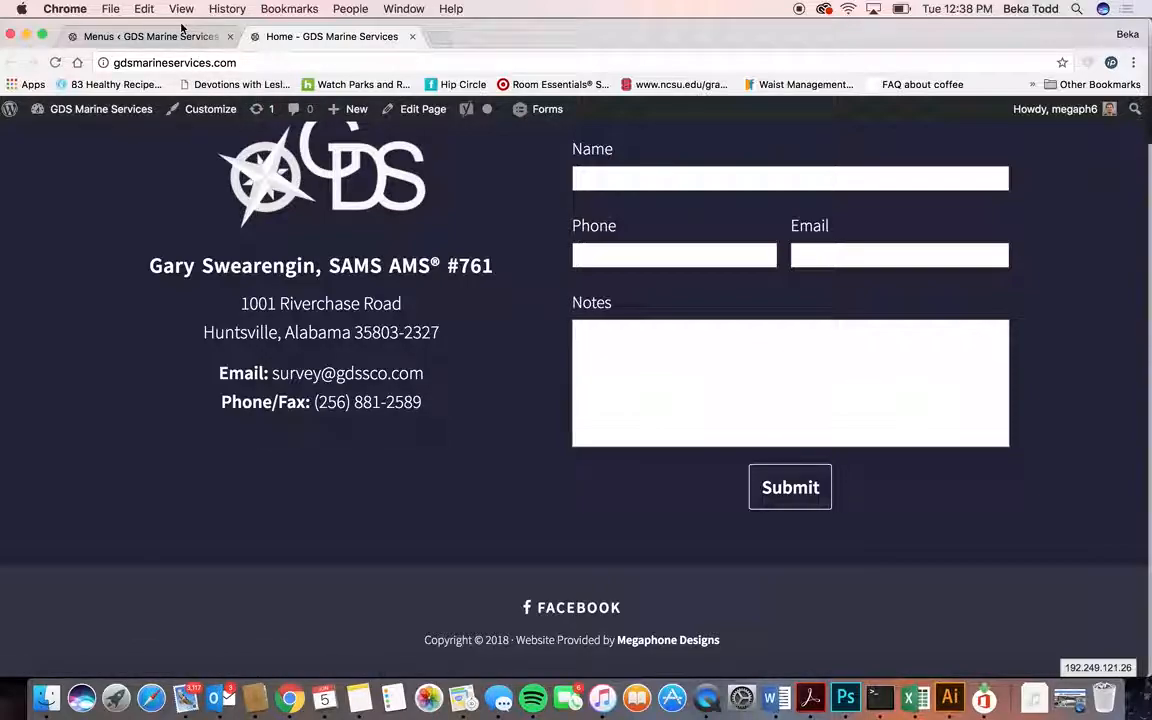
{"action": "left_click", "coordinate": [150, 36]}
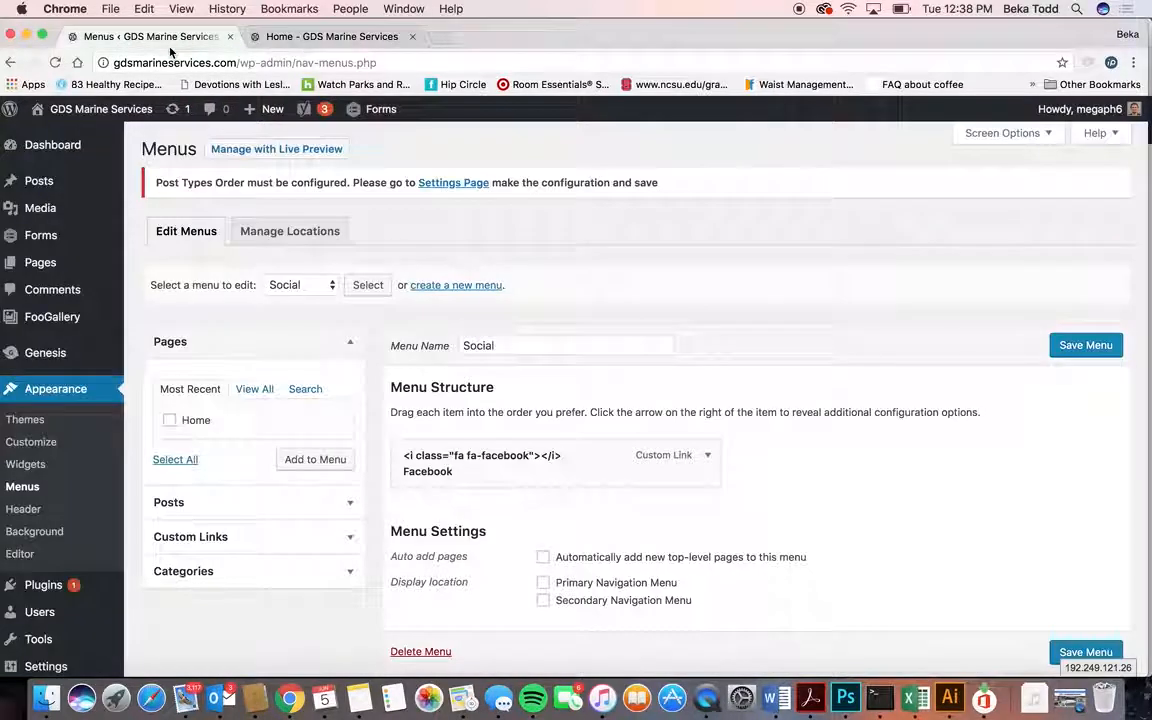
{"action": "left_click", "coordinate": [708, 456]}
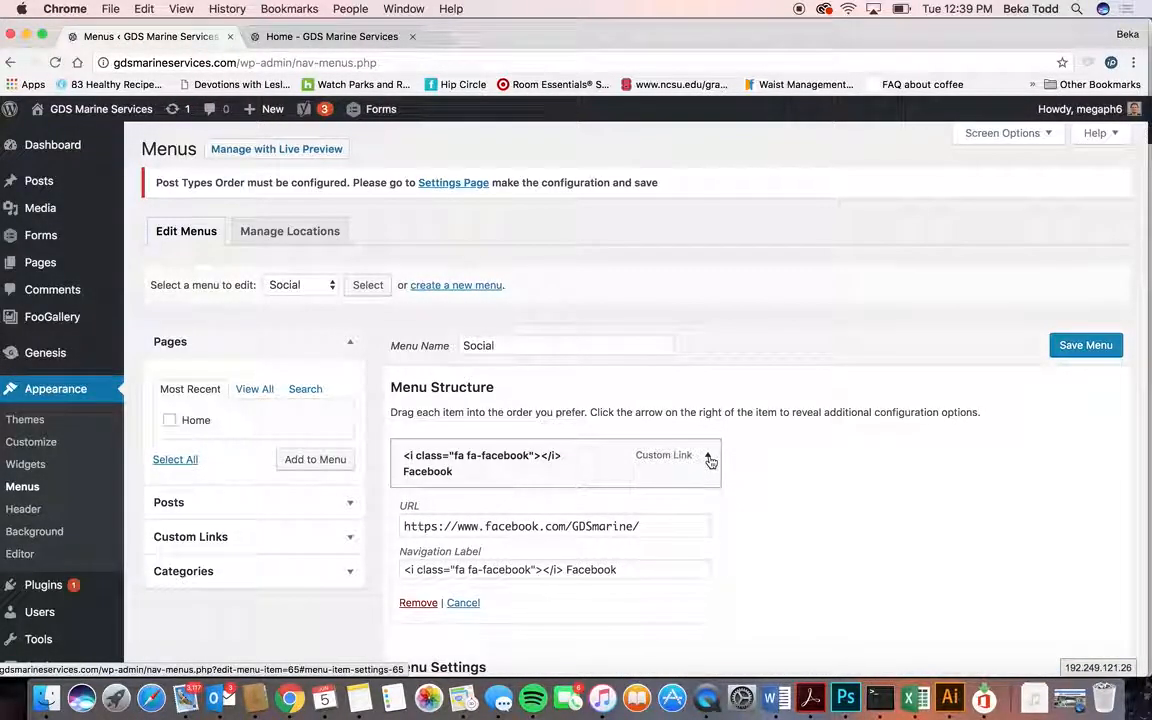
{"action": "left_click", "coordinate": [708, 458]}
Copy the Facebook item's navigation label into a new custom link's text and change it to <i class="fa fa-twitter"></i> Twitter.
{"action": "left_click", "coordinate": [263, 538]}
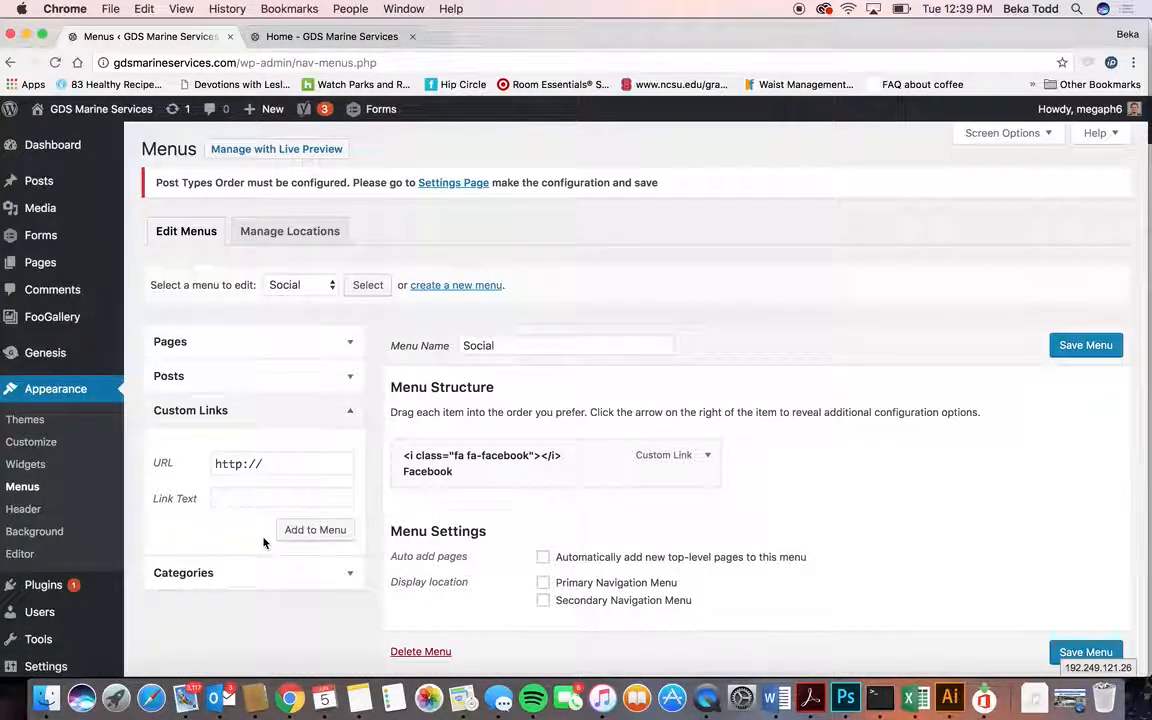
{"action": "left_click", "coordinate": [700, 457]}
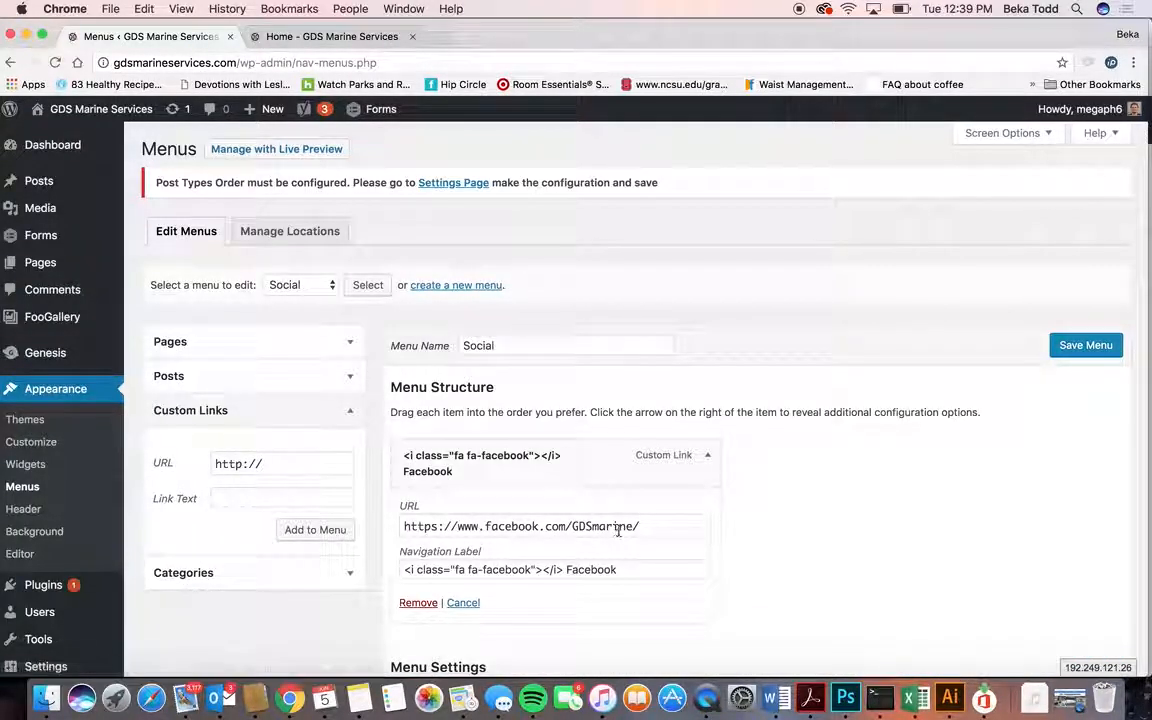
{"action": "left_click_drag", "start_coordinate": [640, 569], "coordinate": [374, 572]}
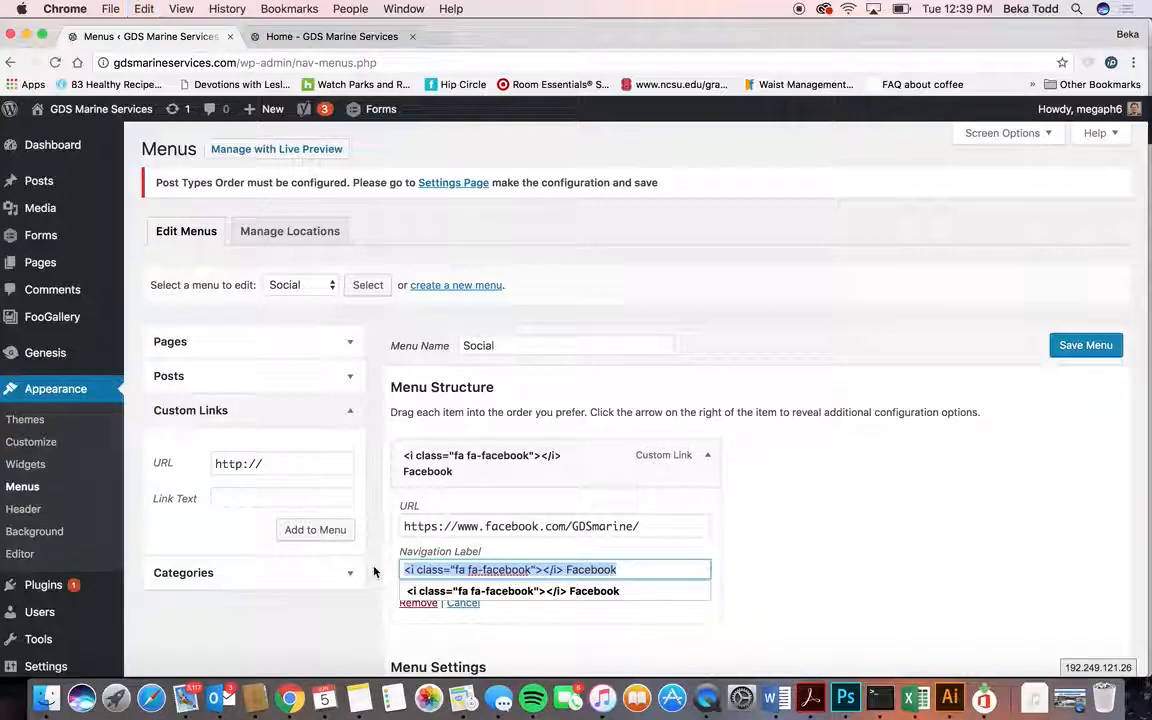
{"action": "left_click", "coordinate": [263, 494]}
{"action": "key", "text": "cmd+v"}
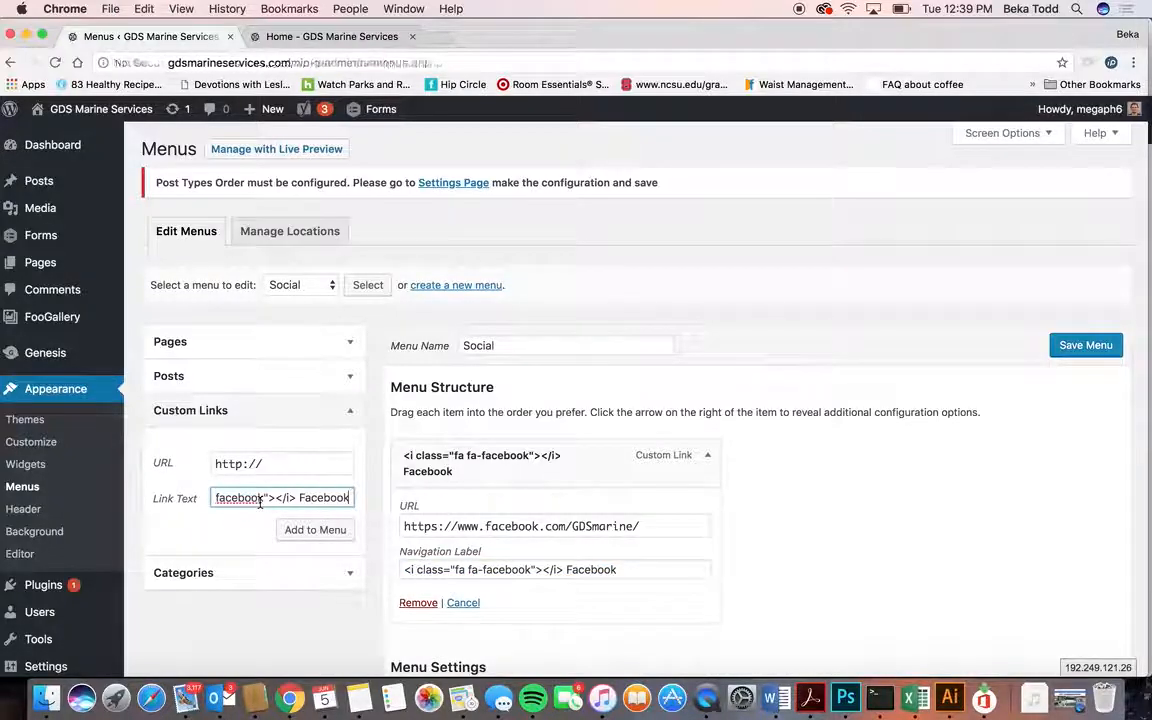
{"action": "double_click", "coordinate": [310, 497]}
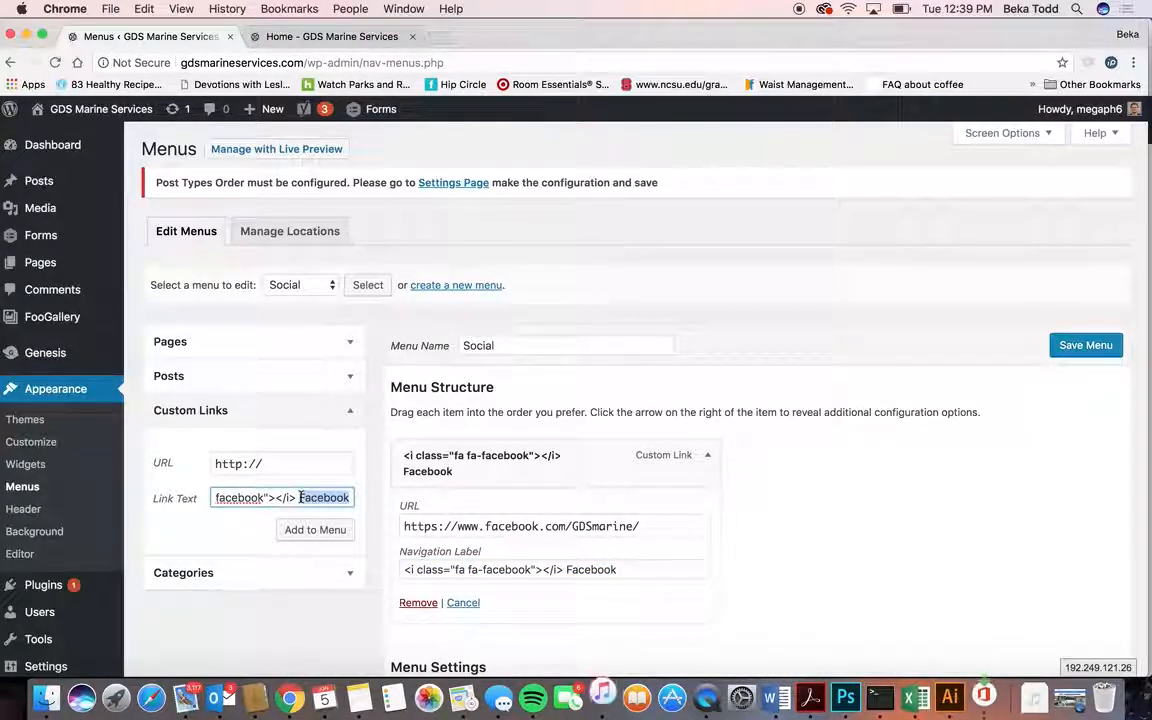
{"action": "key", "text": "BackSpace"}
{"action": "type", "text": "T"}
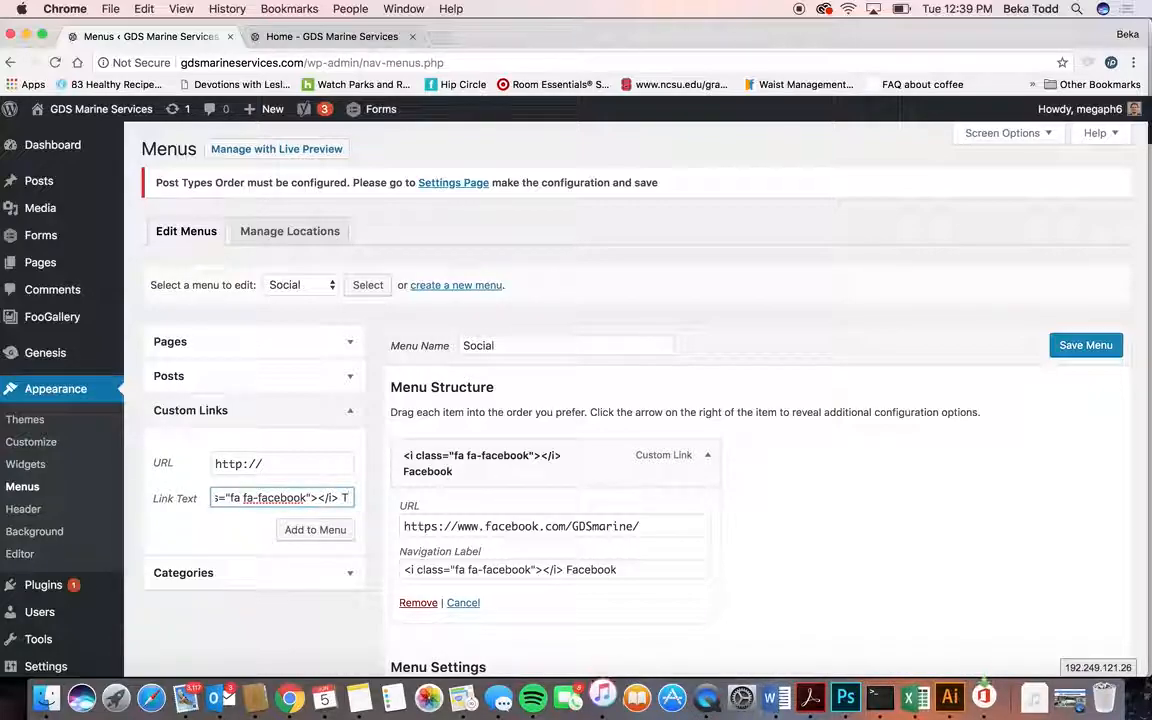
{"action": "type", "text": "witter"}
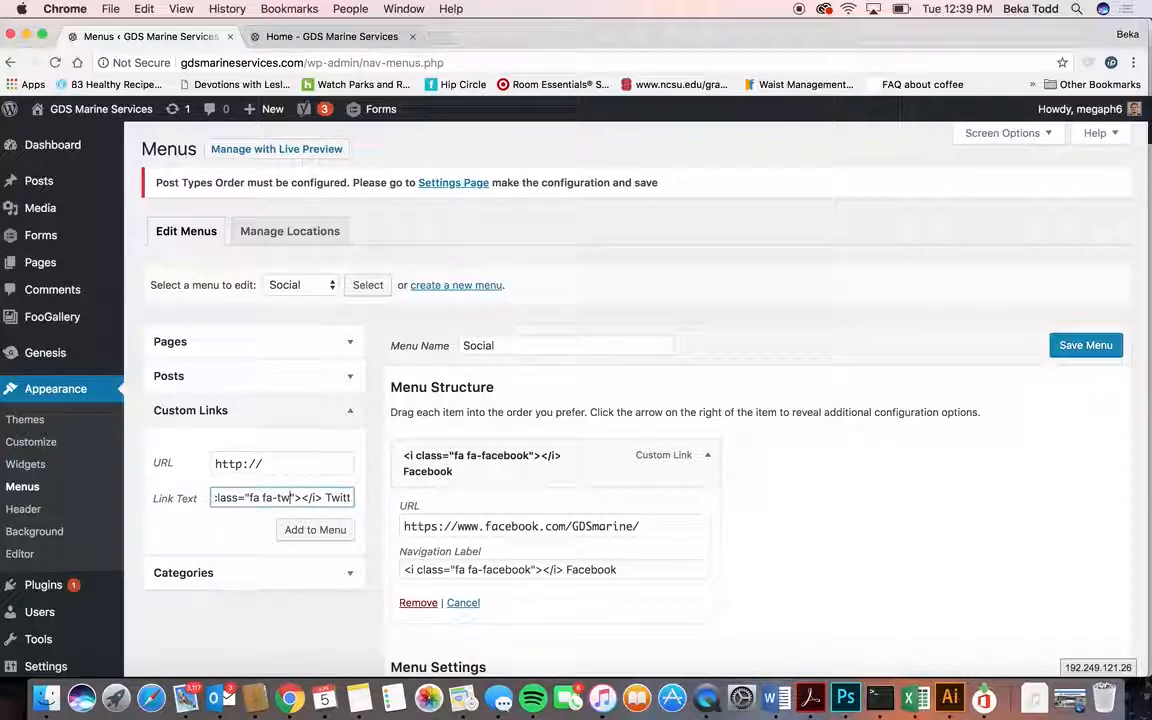
Set the custom link's URL to twitter.com and add the link to the Social menu.
{"action": "left_click", "coordinate": [250, 466]}
{"action": "type", "text": "twitter.com"}
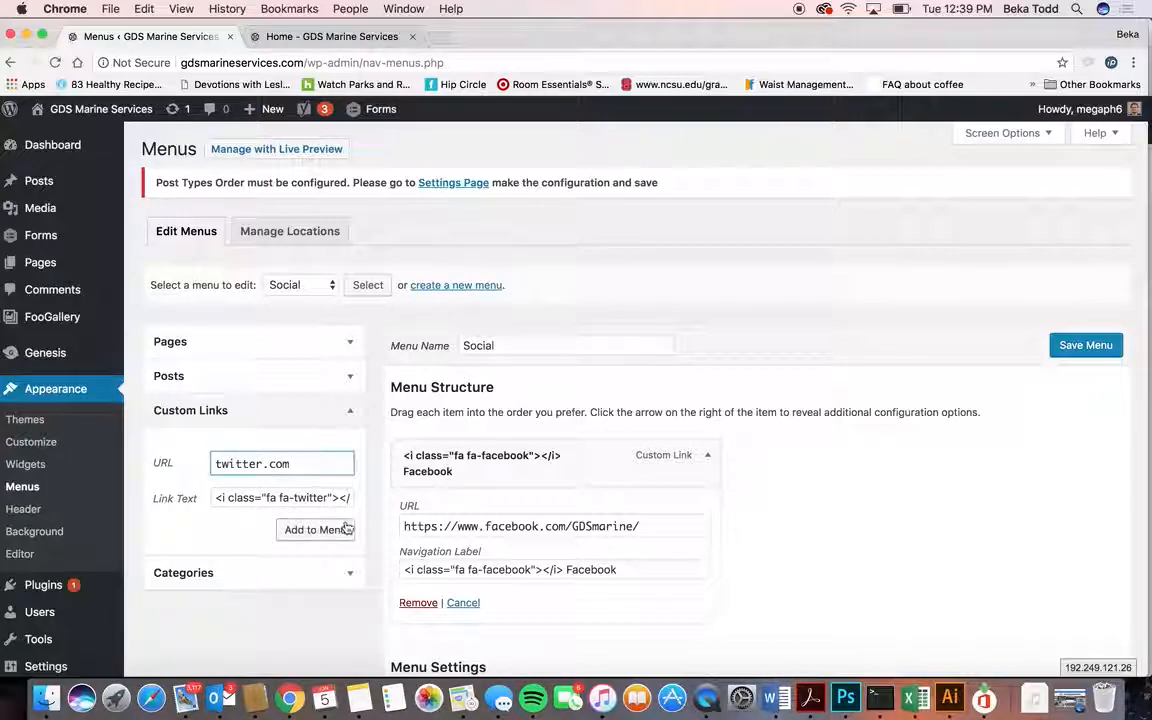
{"action": "left_click", "coordinate": [346, 528]}
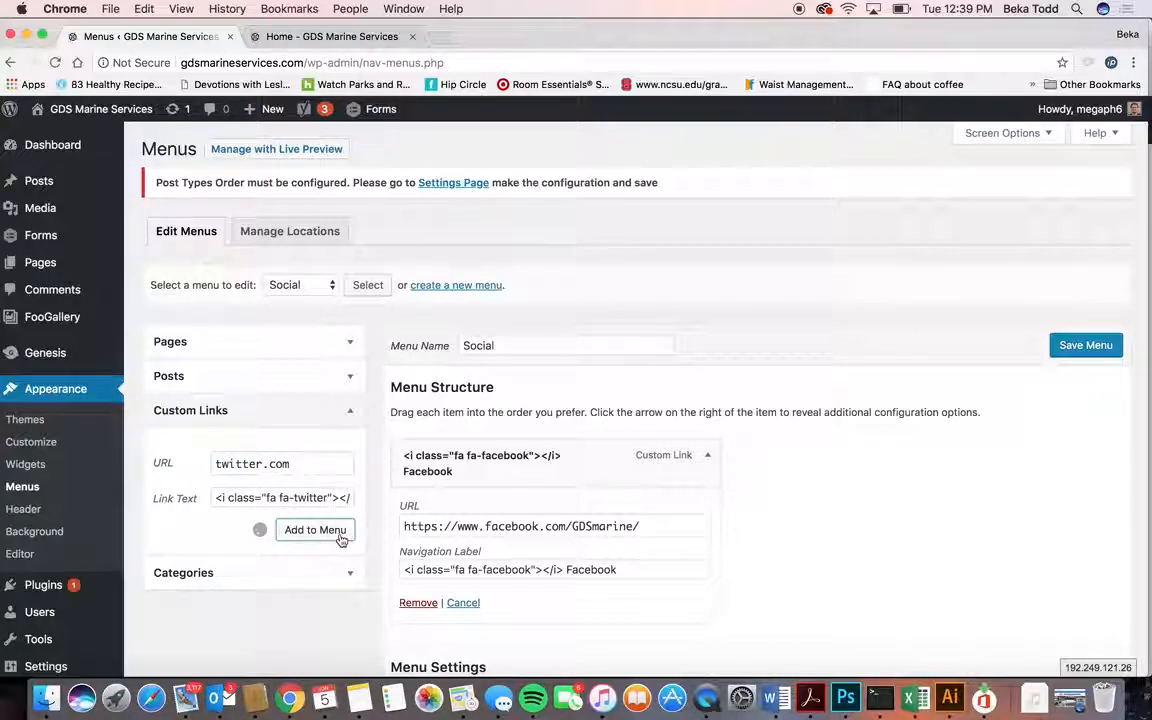
Review the Facebook item's settings in the Social menu, collapse it, and view the live home page's footer.
{"action": "scroll", "coordinate": [828, 463], "scroll_direction": "down", "scroll_amount": 2}
{"action": "left_click", "coordinate": [709, 365]}
{"action": "left_click", "coordinate": [709, 366]}
{"action": "left_click_drag", "start_coordinate": [642, 435], "coordinate": [368, 437]}
{"action": "left_click", "coordinate": [706, 372]}
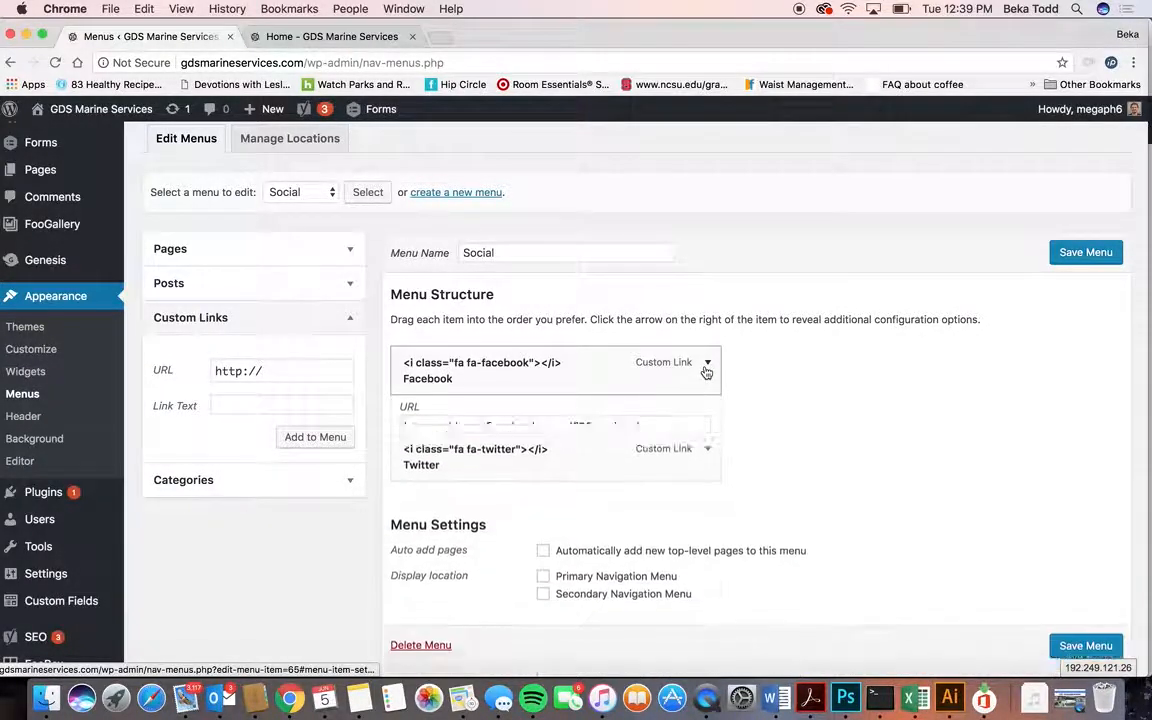
{"action": "left_click", "coordinate": [332, 36]}
{"action": "scroll", "coordinate": [566, 371], "scroll_direction": "down", "scroll_amount": 2}
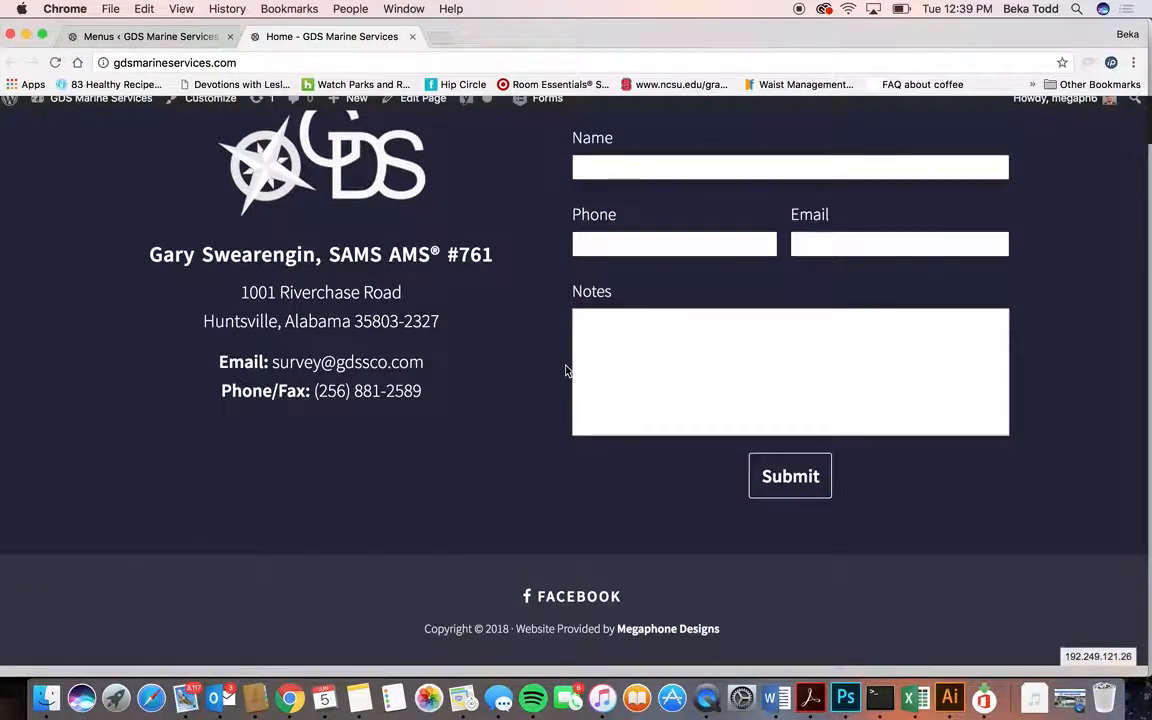
Return to the Social menu and remove its Twitter item.
{"action": "left_click", "coordinate": [175, 36]}
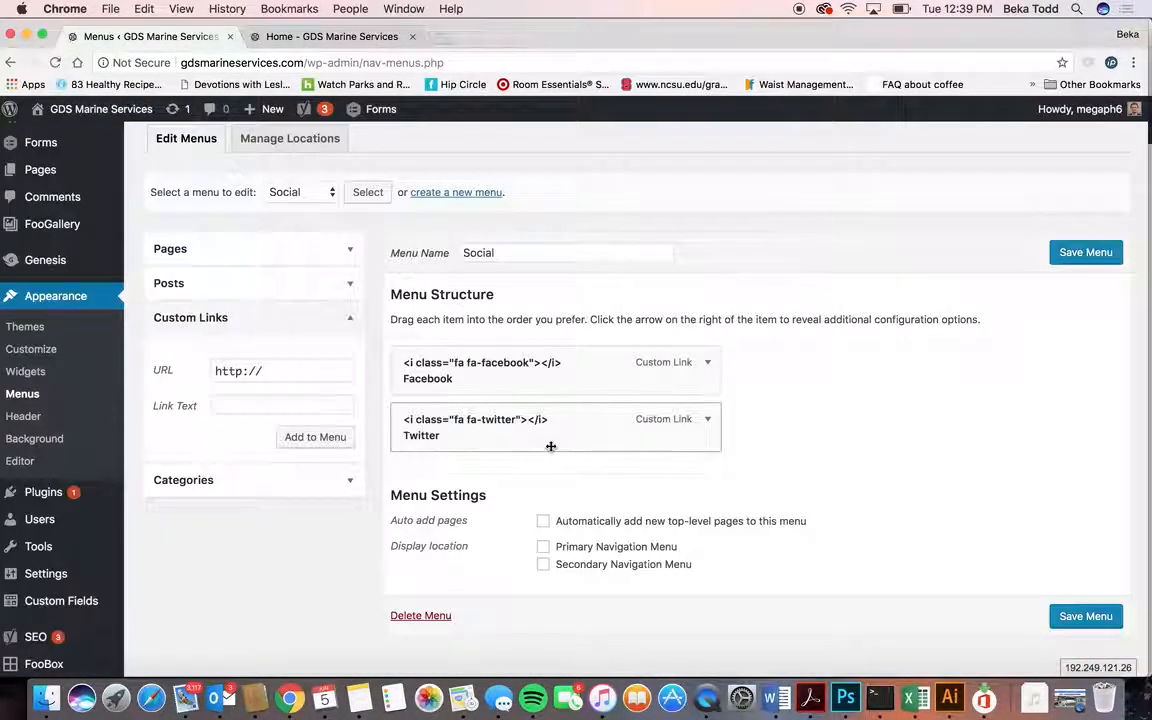
{"action": "left_click", "coordinate": [705, 420]}
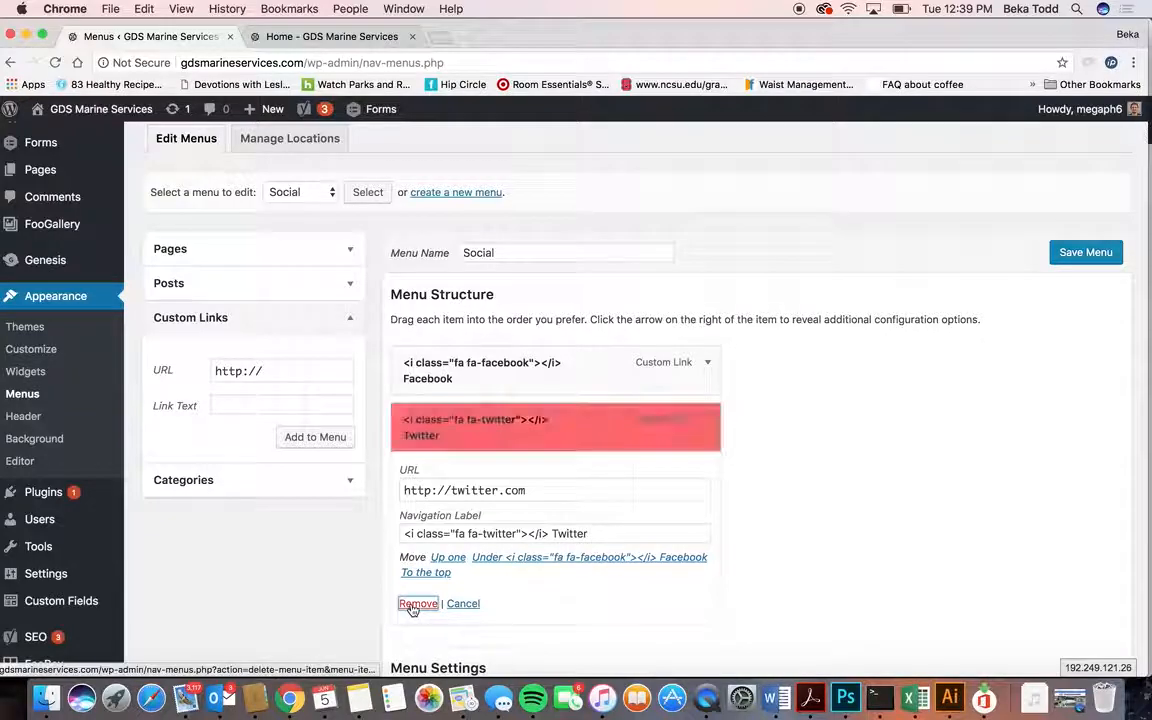
{"action": "left_click", "coordinate": [411, 606]}
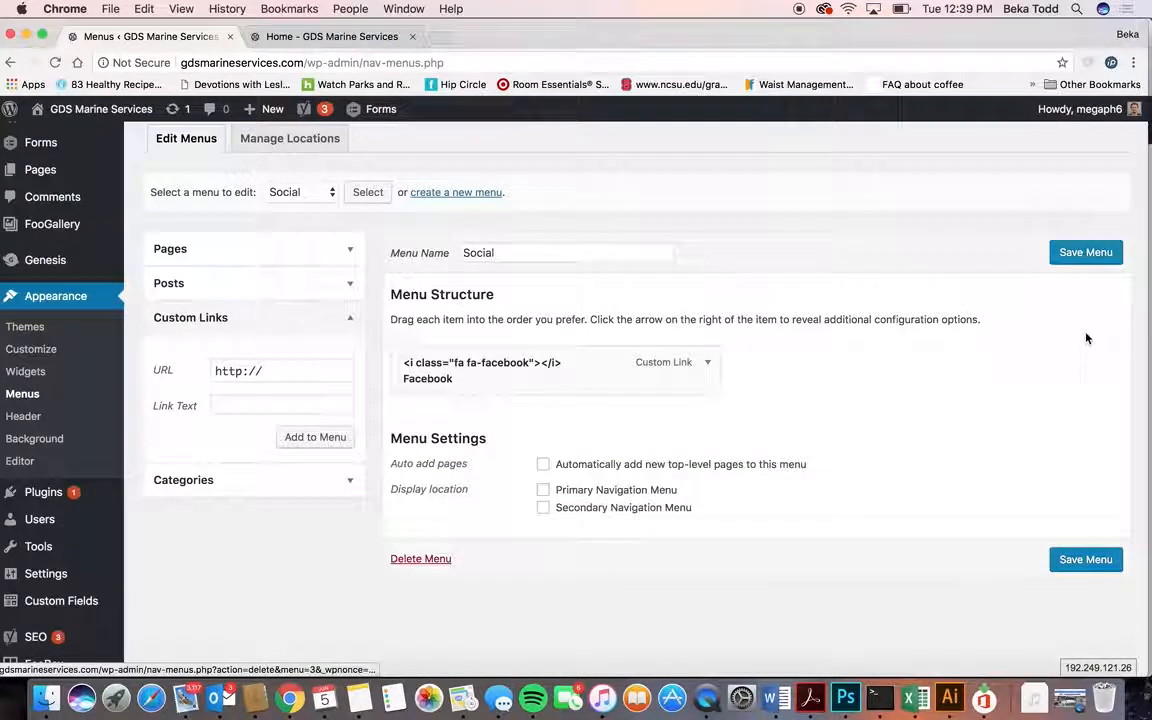
Switch the menu being edited to Main Menu, leaving the Social menu's changes unsaved.
{"action": "left_click", "coordinate": [300, 192]}
{"action": "left_click", "coordinate": [296, 176]}
{"action": "left_click", "coordinate": [365, 195]}
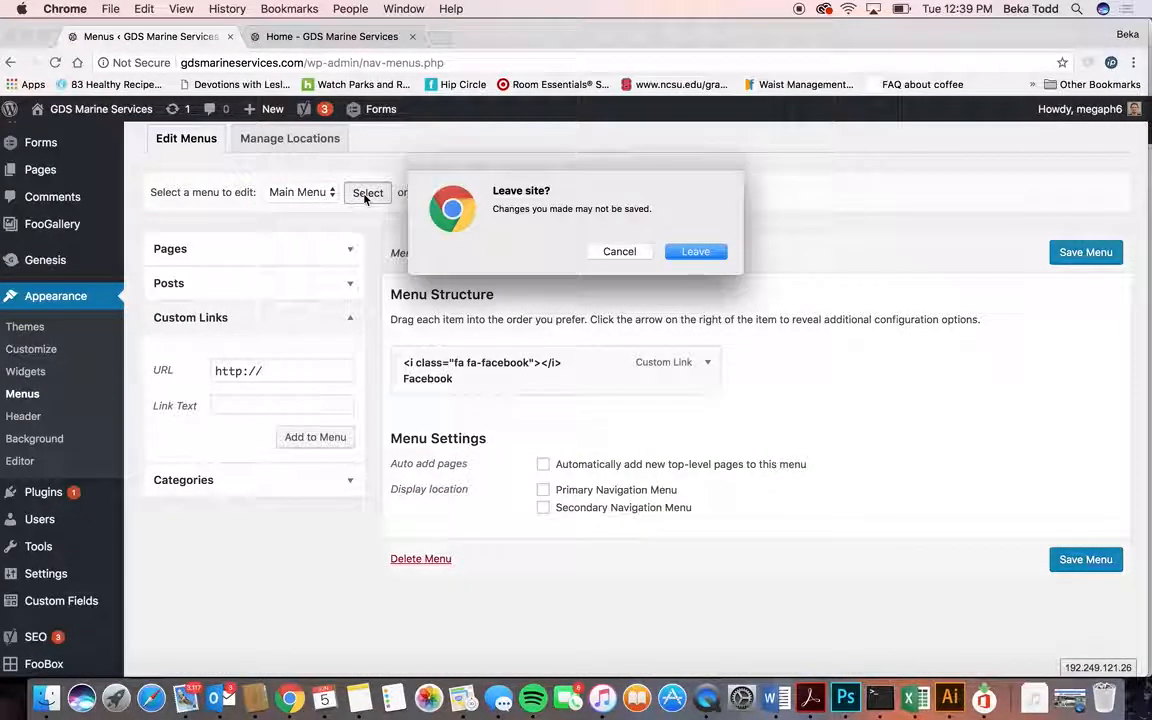
{"action": "left_click", "coordinate": [685, 252]}
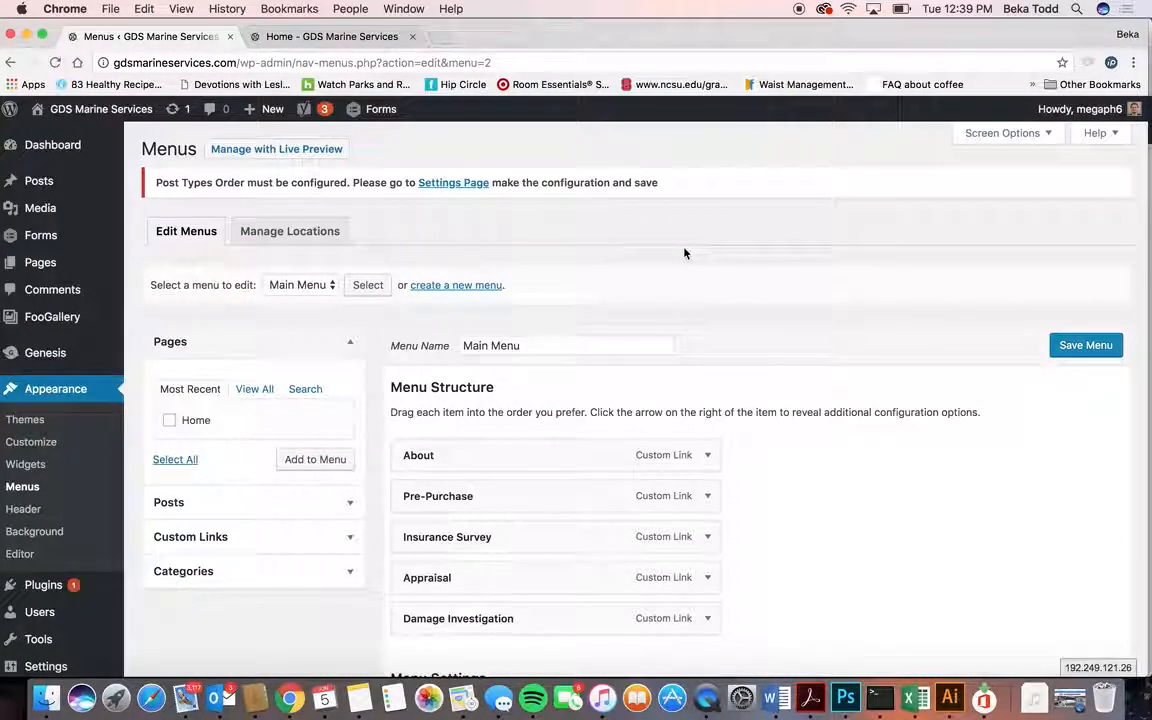
Expand the Pre-Purchase and Insurance Survey items in the Main Menu to view their URLs and labels.
{"action": "scroll", "coordinate": [540, 486], "scroll_direction": "down", "scroll_amount": 2}
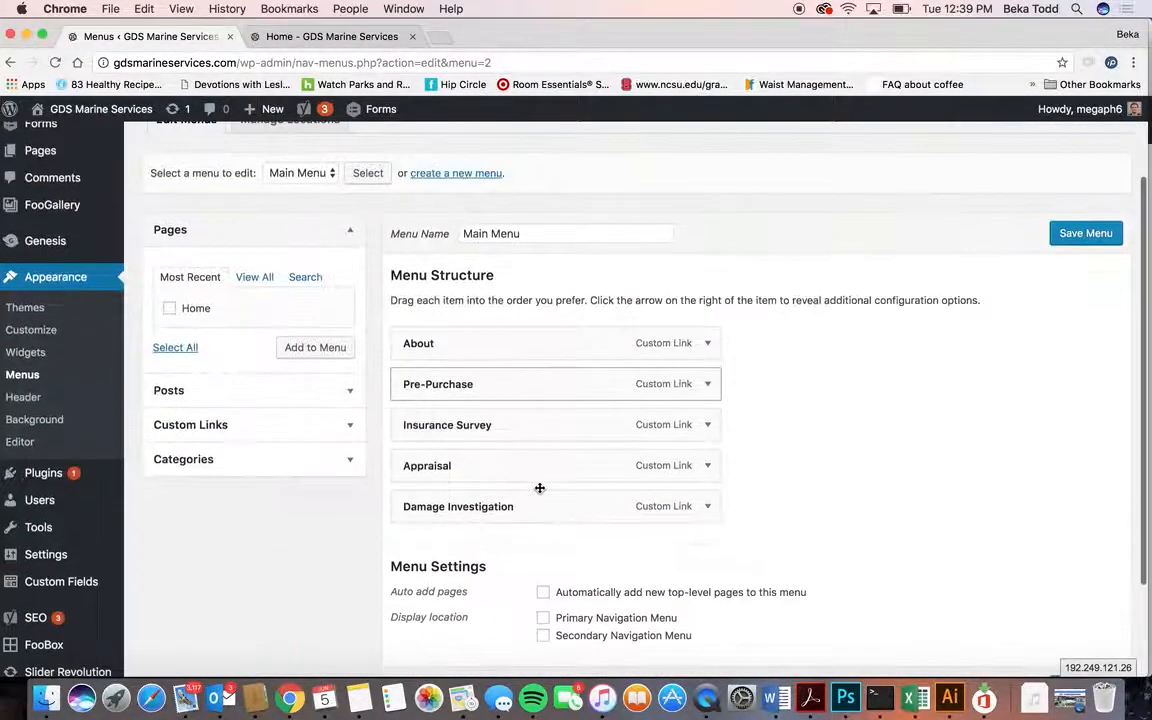
{"action": "left_click", "coordinate": [707, 384]}
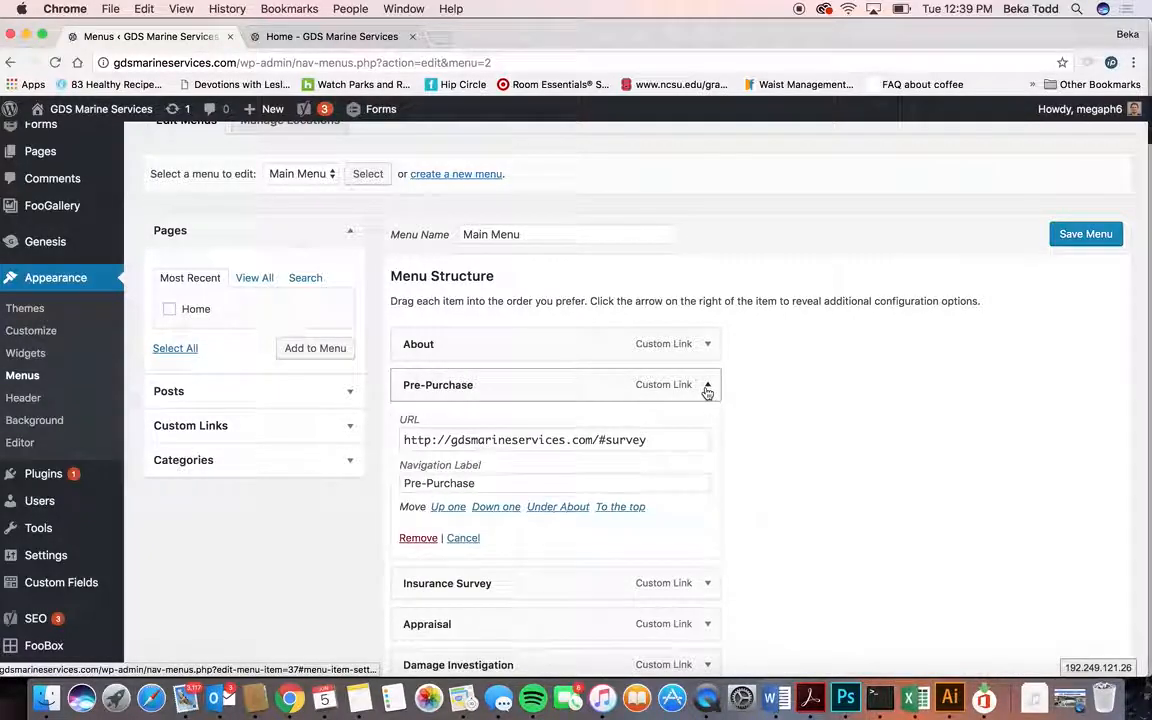
{"action": "left_click", "coordinate": [706, 584]}
{"action": "scroll", "coordinate": [716, 597], "scroll_direction": "down", "scroll_amount": 3}
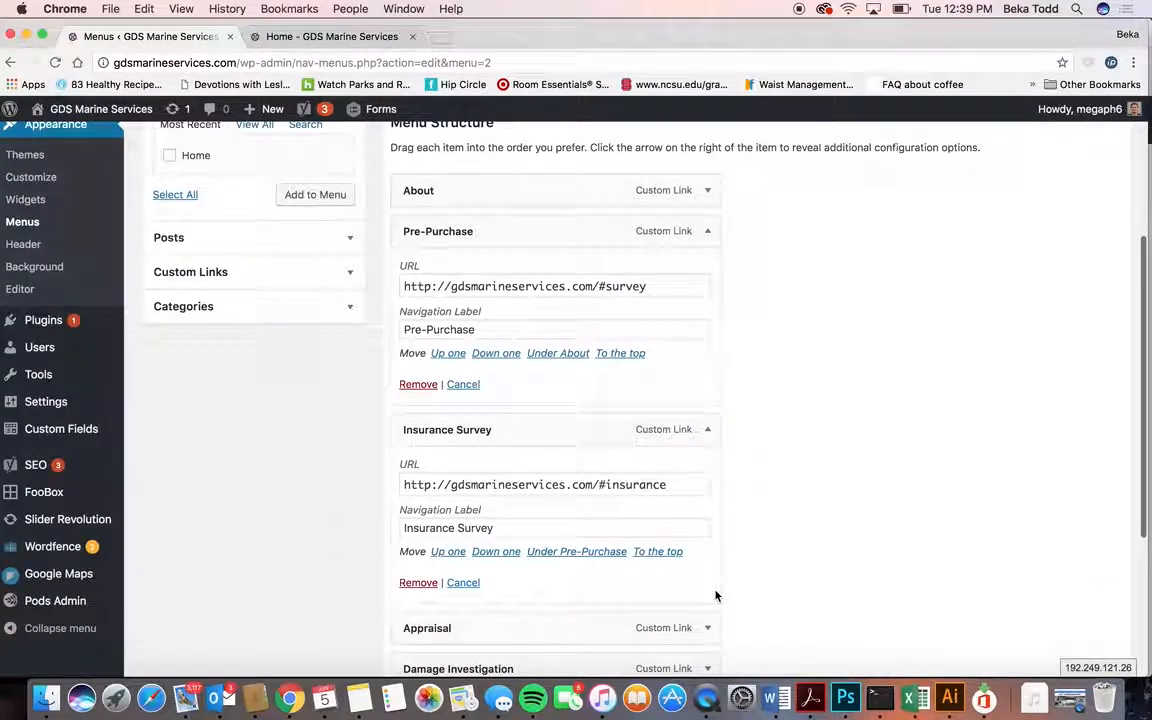
View the live home page's header and follow its Insurance Survey link to the matching section.
{"action": "left_click", "coordinate": [340, 37]}
{"action": "scroll", "coordinate": [419, 259], "scroll_direction": "up", "scroll_amount": 10}
{"action": "scroll", "coordinate": [285, 240], "scroll_direction": "up", "scroll_amount": 2}
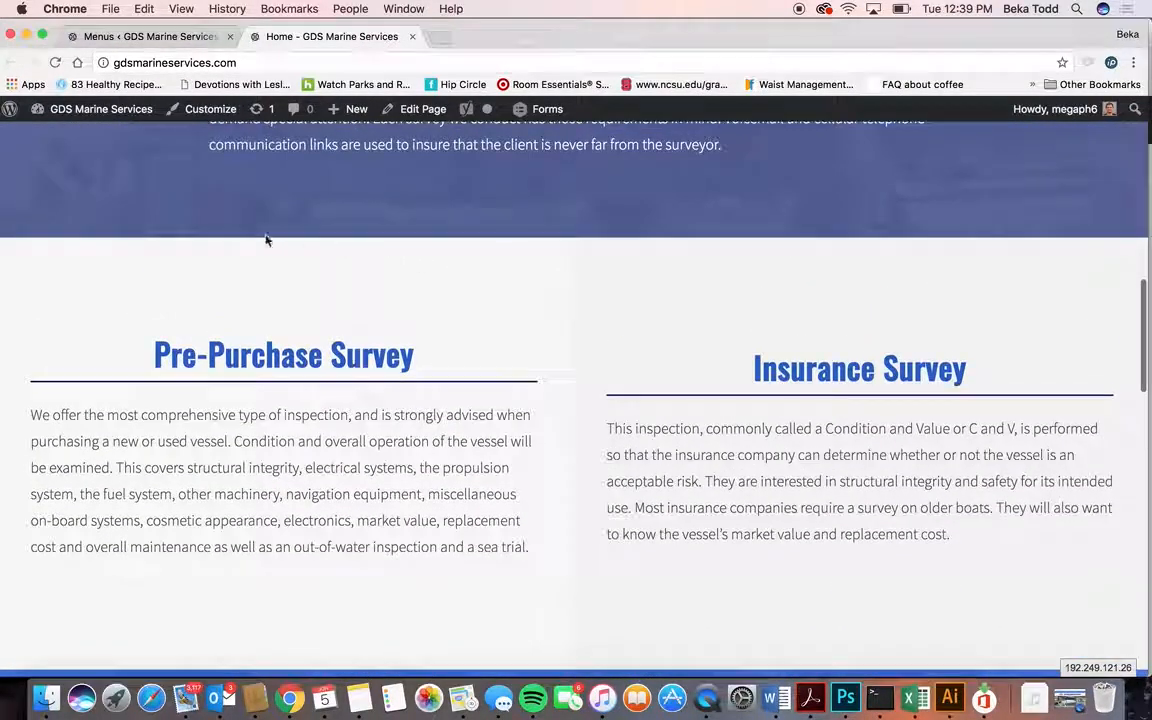
{"action": "scroll", "coordinate": [420, 381], "scroll_direction": "up", "scroll_amount": 15}
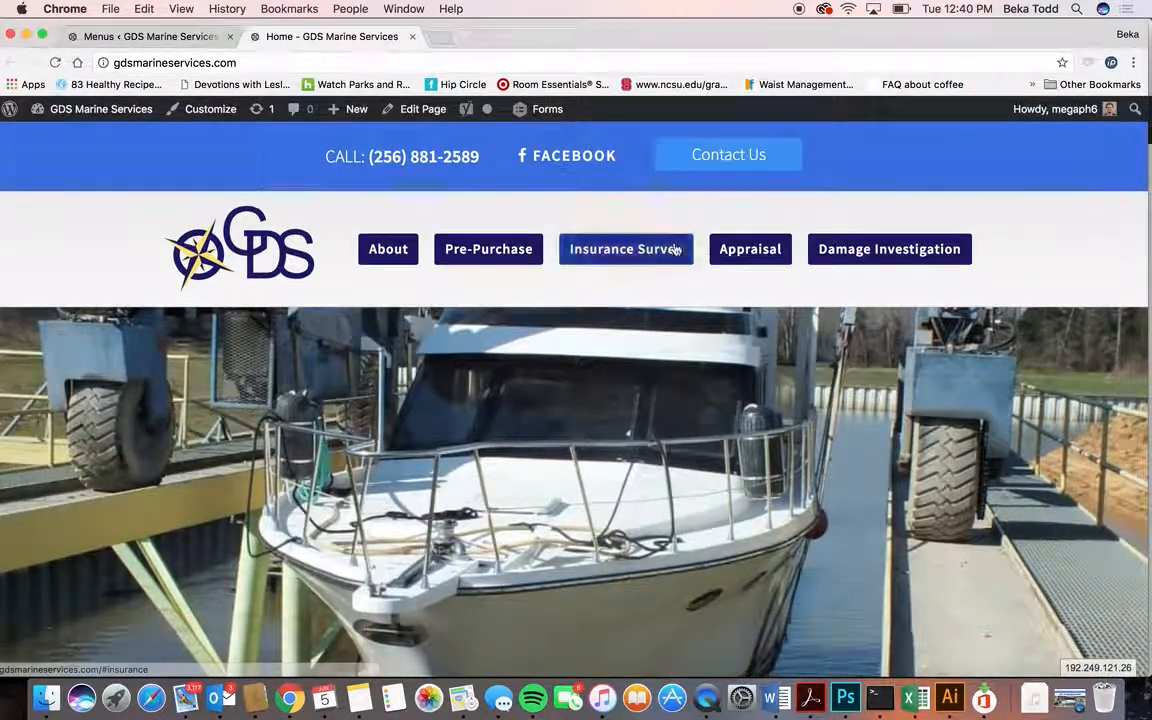
{"action": "left_click", "coordinate": [676, 249]}
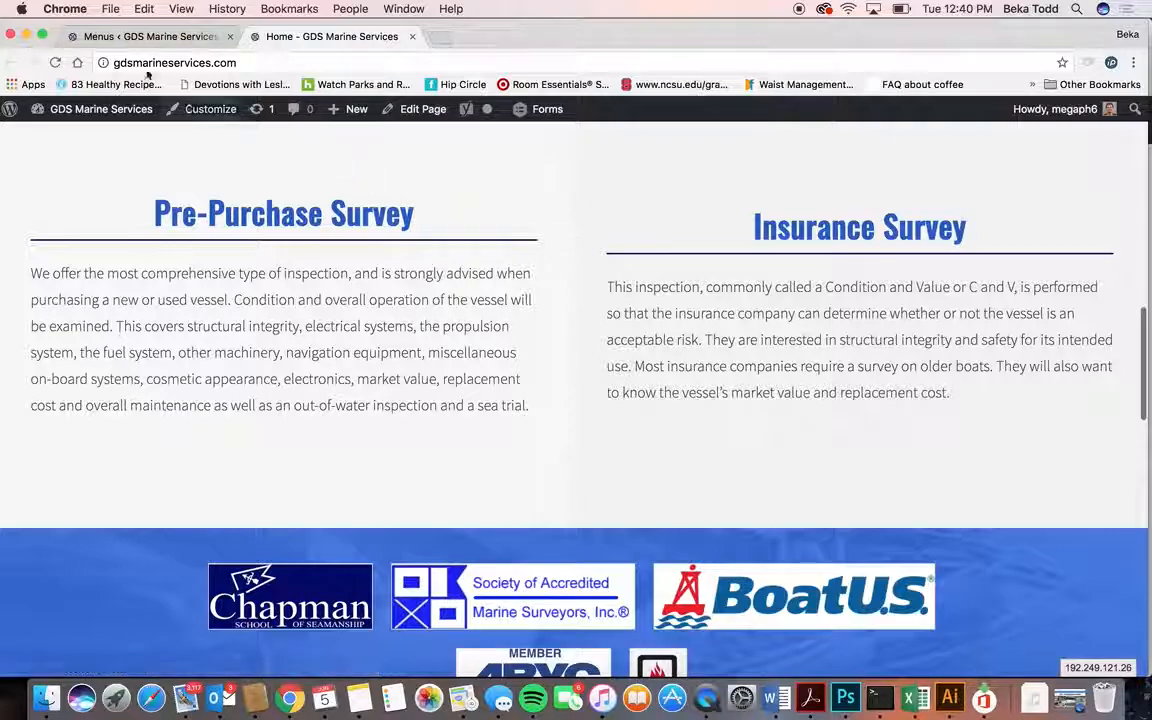
Return to the Main Menu, highlight the Insurance Survey item's #insurance anchor and navigation label, and collapse both expanded items.
{"action": "left_click", "coordinate": [122, 37]}
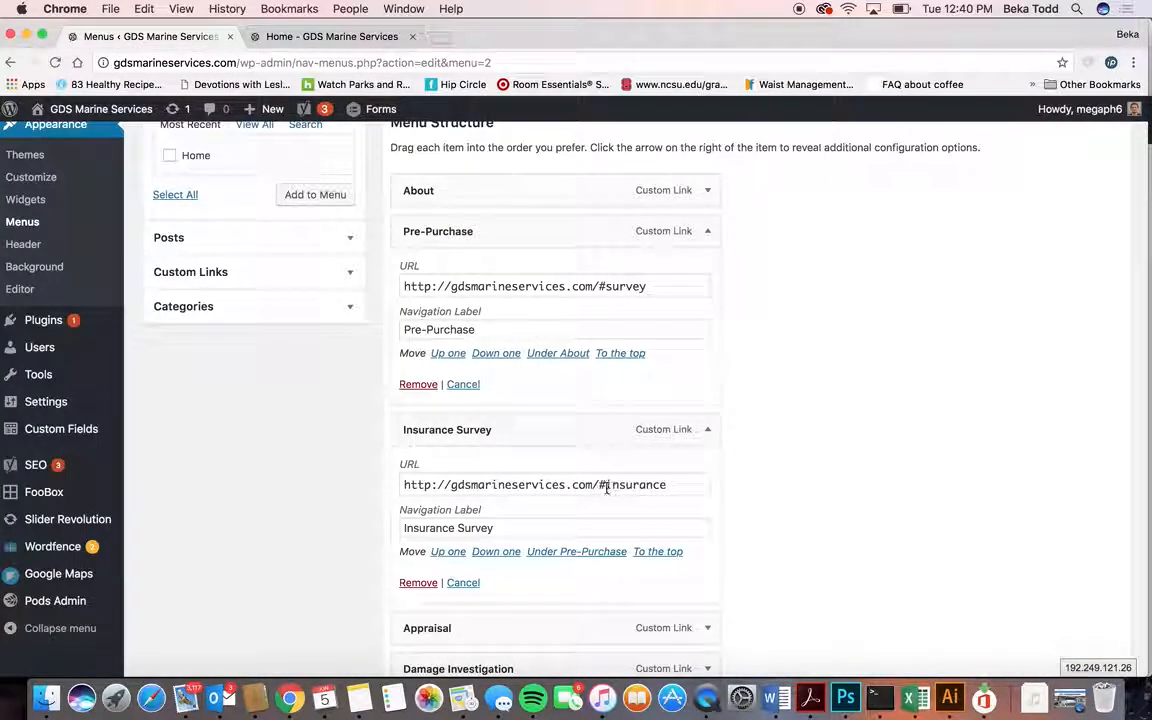
{"action": "left_click_drag", "start_coordinate": [599, 485], "coordinate": [673, 486]}
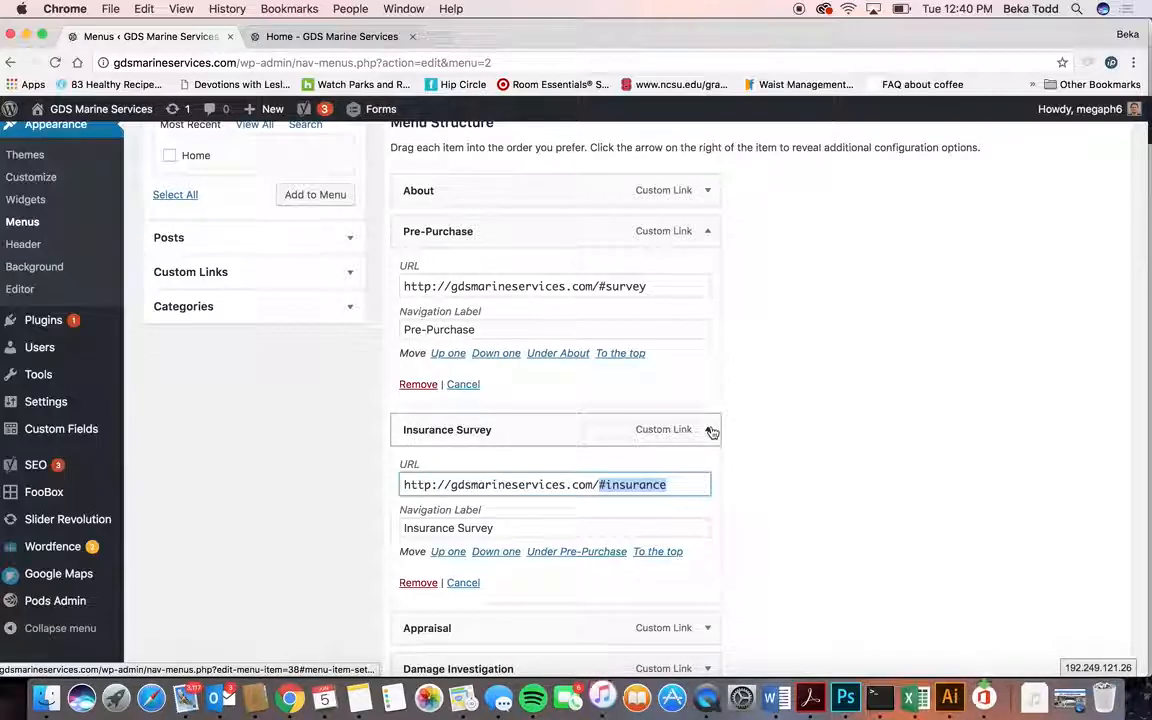
{"action": "left_click", "coordinate": [512, 528]}
{"action": "left_click_drag", "start_coordinate": [512, 528], "coordinate": [378, 534]}
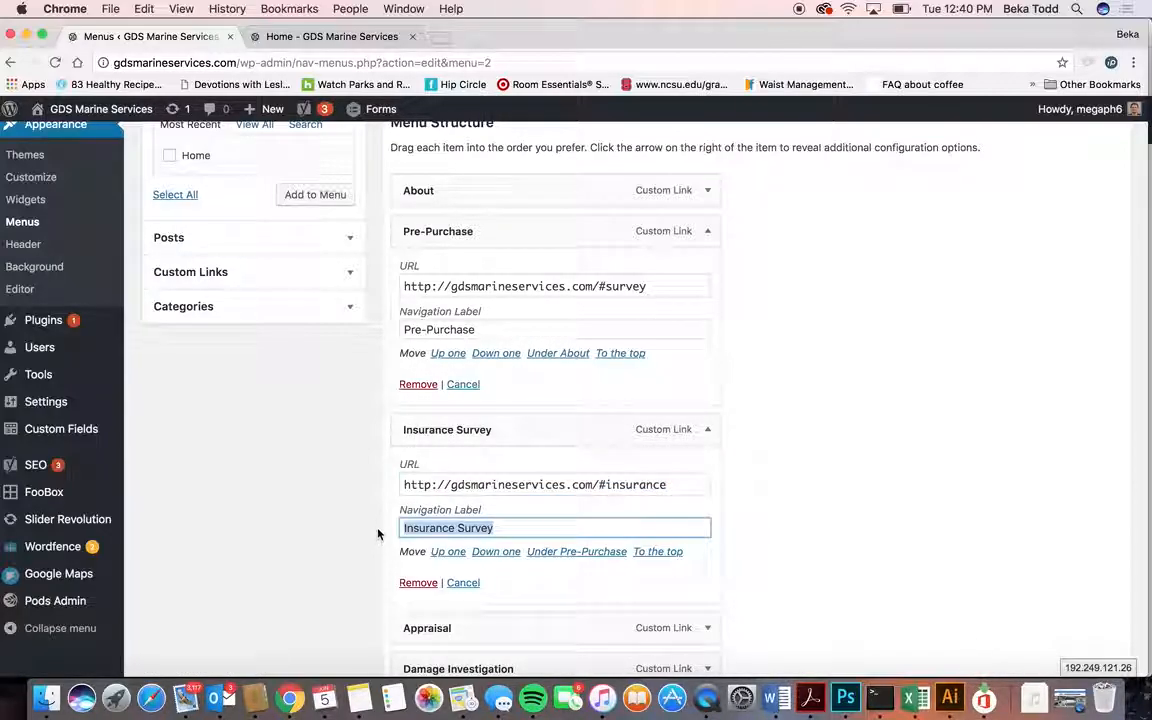
{"action": "left_click", "coordinate": [707, 431]}
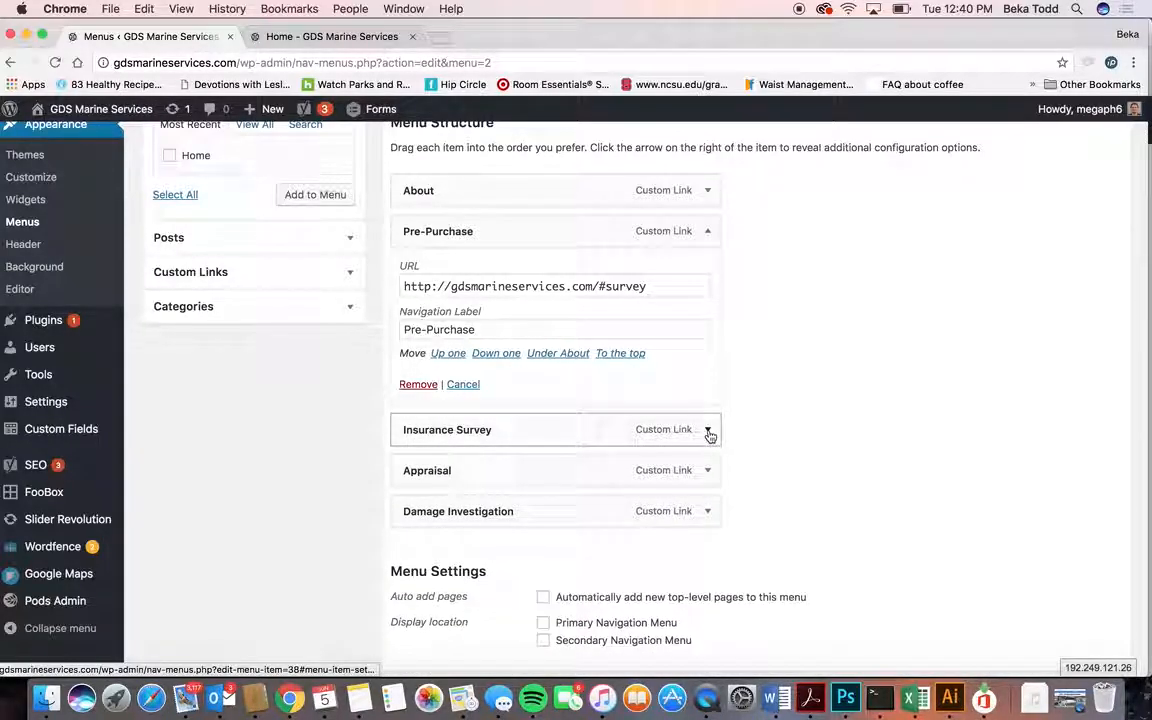
{"action": "left_click", "coordinate": [708, 232]}
Try the Contact Us and Appraisal links in the live home page's header.
{"action": "left_click", "coordinate": [330, 36]}
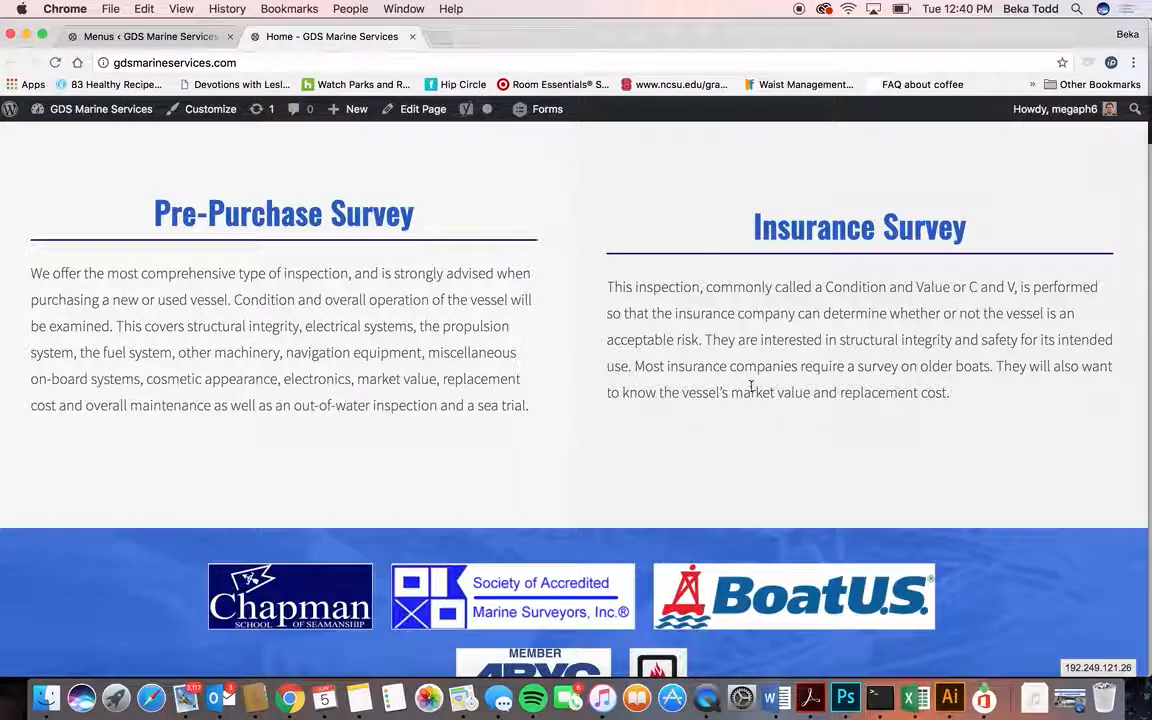
{"action": "scroll", "coordinate": [751, 387], "scroll_direction": "up", "scroll_amount": 10}
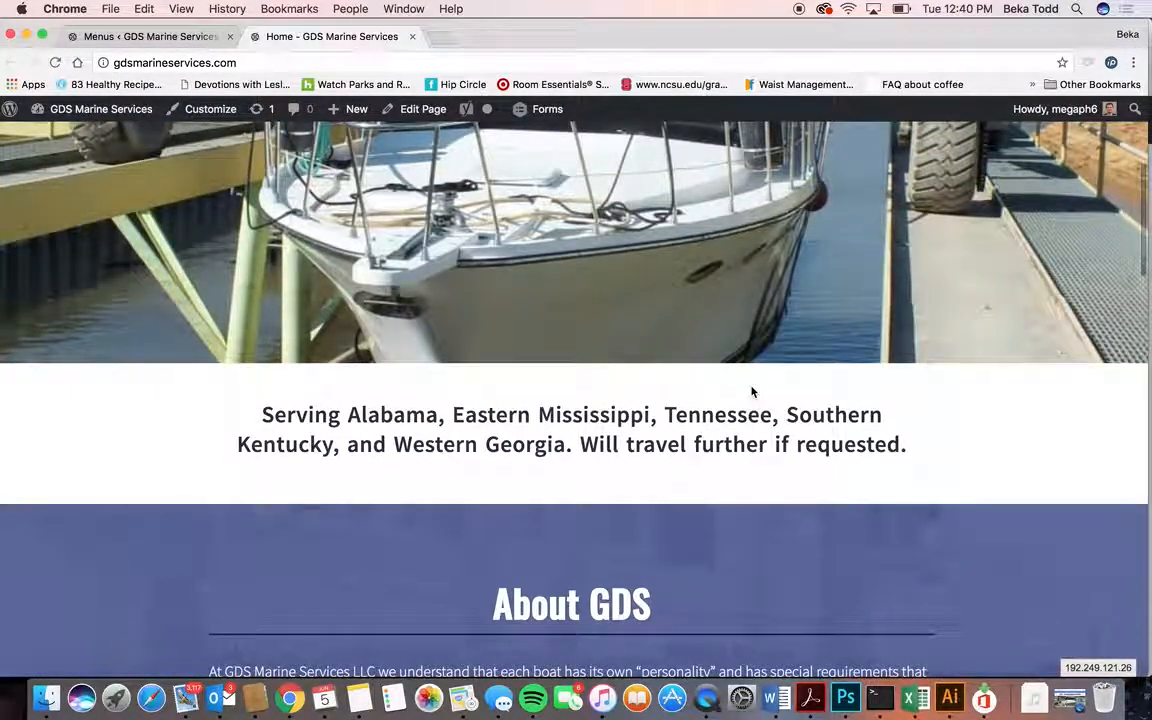
{"action": "scroll", "coordinate": [752, 391], "scroll_direction": "up", "scroll_amount": 5}
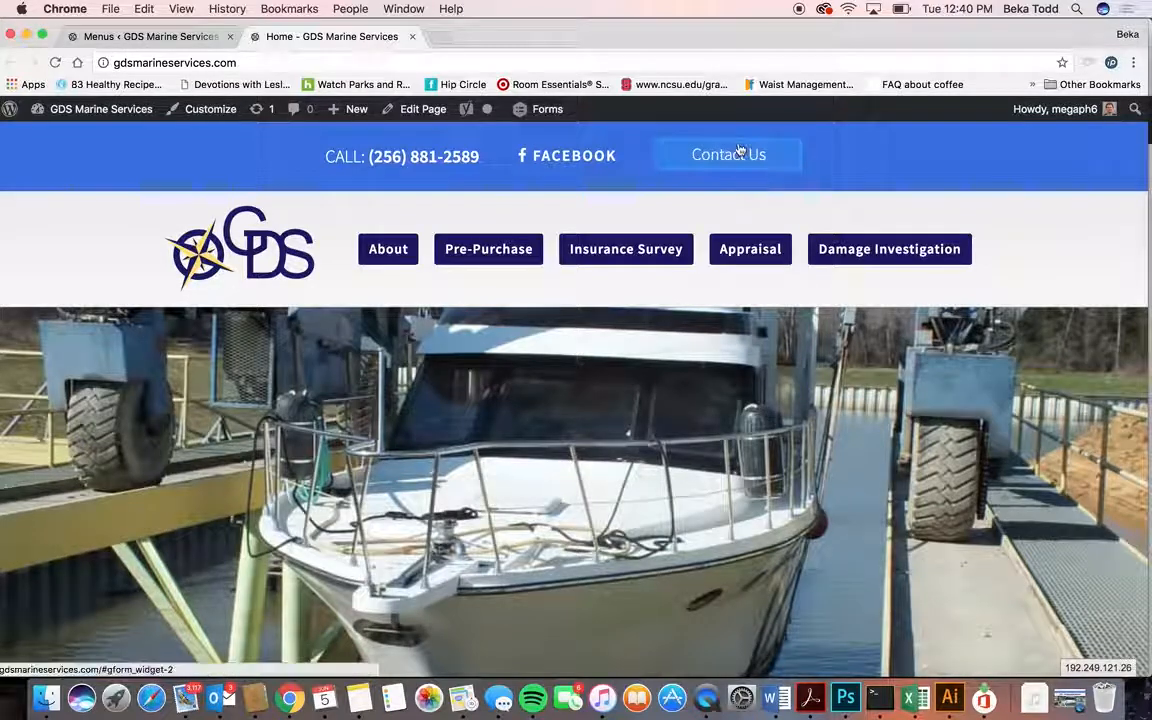
{"action": "left_click", "coordinate": [740, 152]}
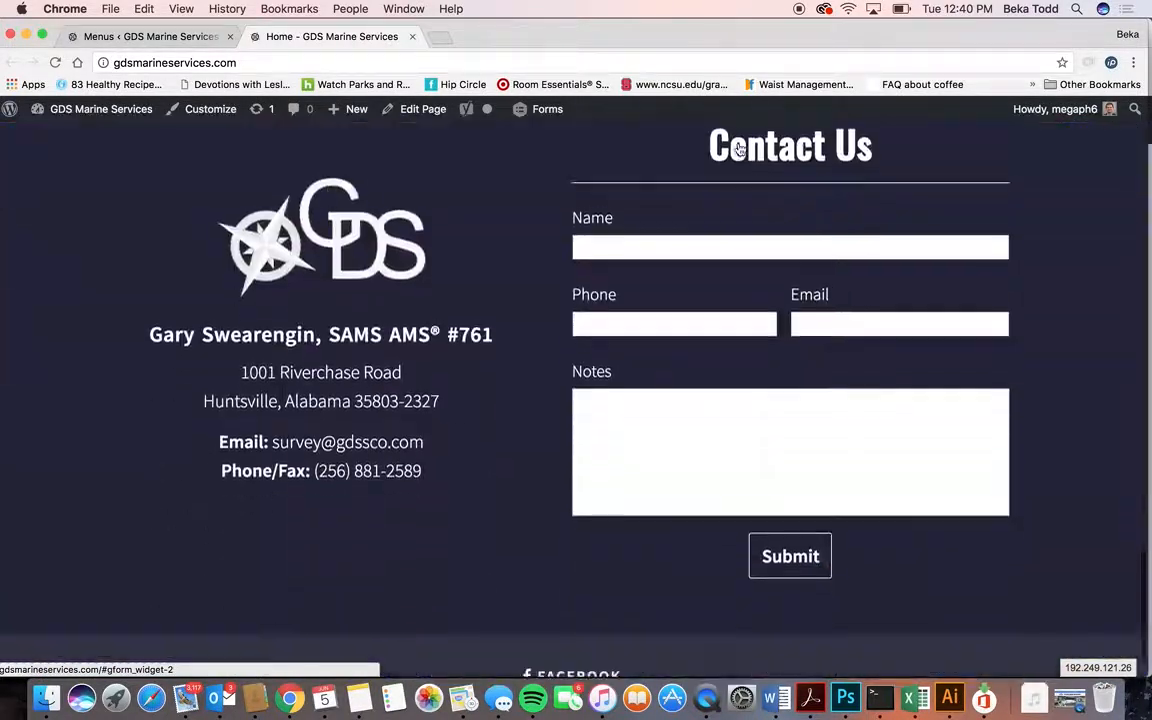
{"action": "scroll", "coordinate": [740, 150], "scroll_direction": "up", "scroll_amount": 10}
{"action": "scroll", "coordinate": [735, 155], "scroll_direction": "up", "scroll_amount": 5}
{"action": "left_click", "coordinate": [746, 249]}
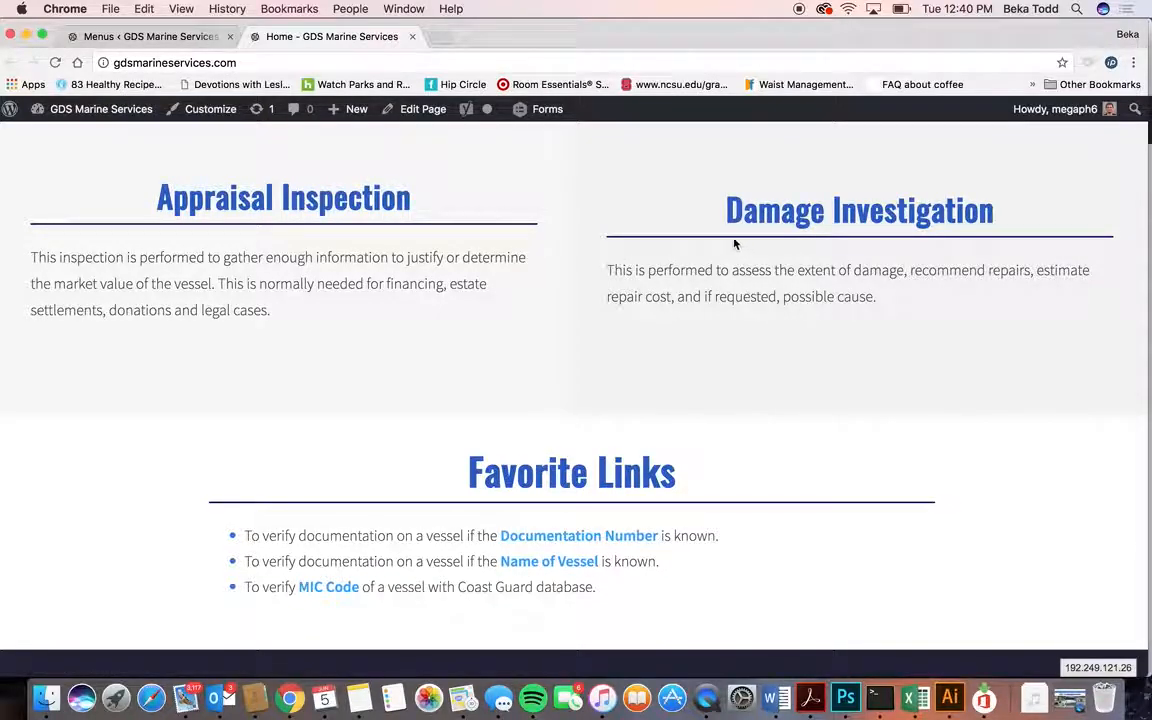
Review the Main Menu's structure, and check the live home page's header navigation and footer.
{"action": "left_click", "coordinate": [162, 38]}
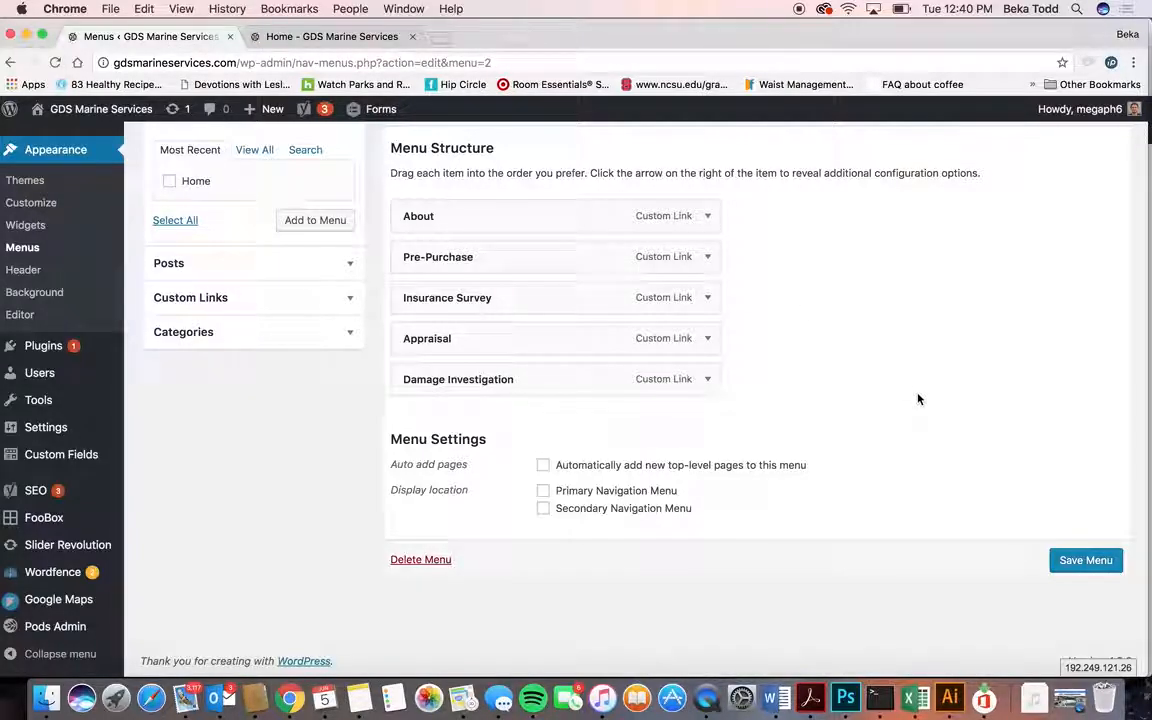
{"action": "left_click", "coordinate": [1086, 561]}
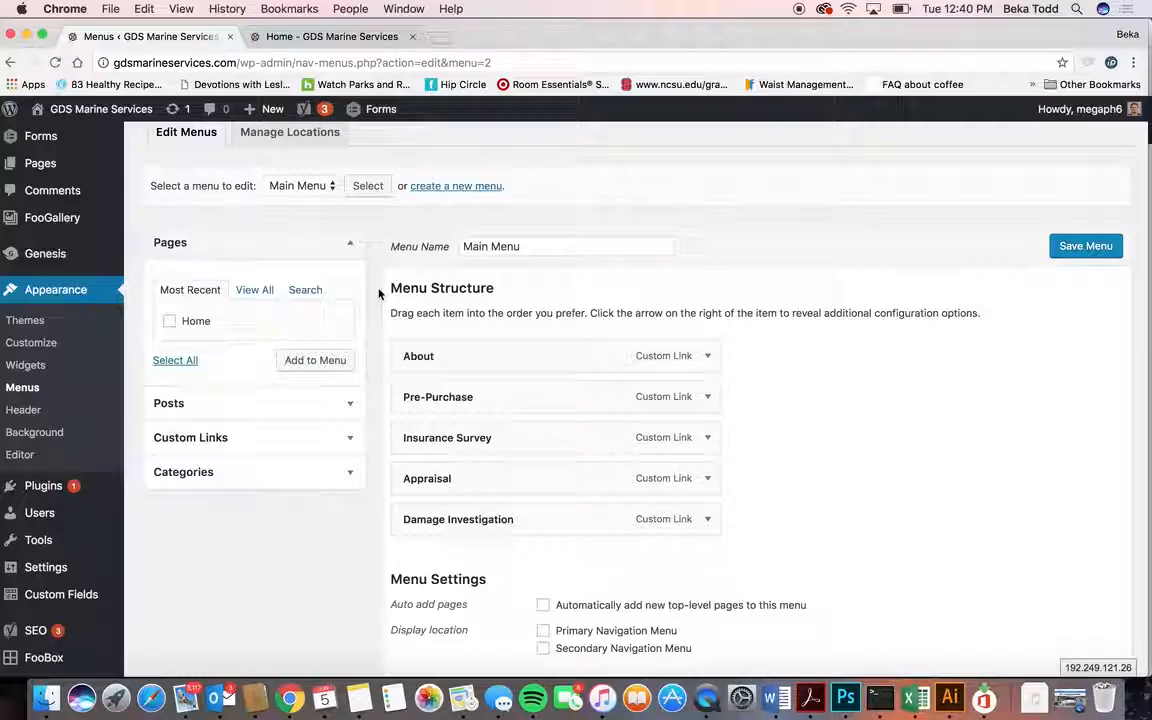
{"action": "left_click", "coordinate": [351, 36]}
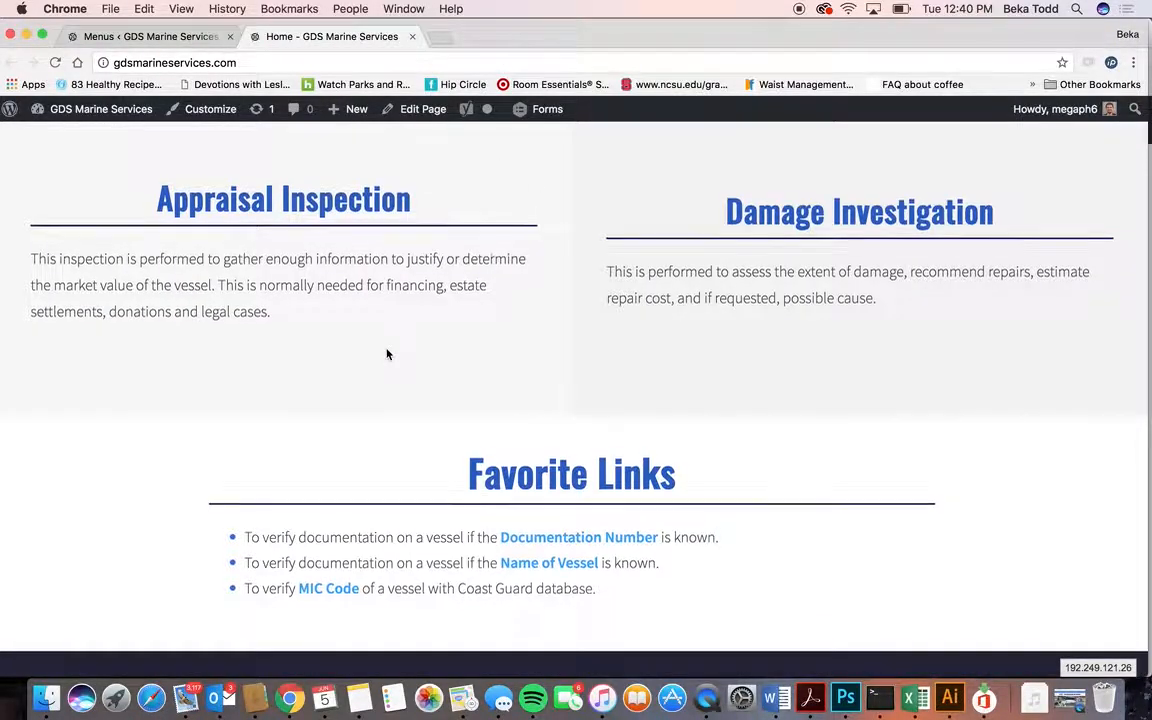
{"action": "scroll", "coordinate": [386, 352], "scroll_direction": "up", "scroll_amount": 10}
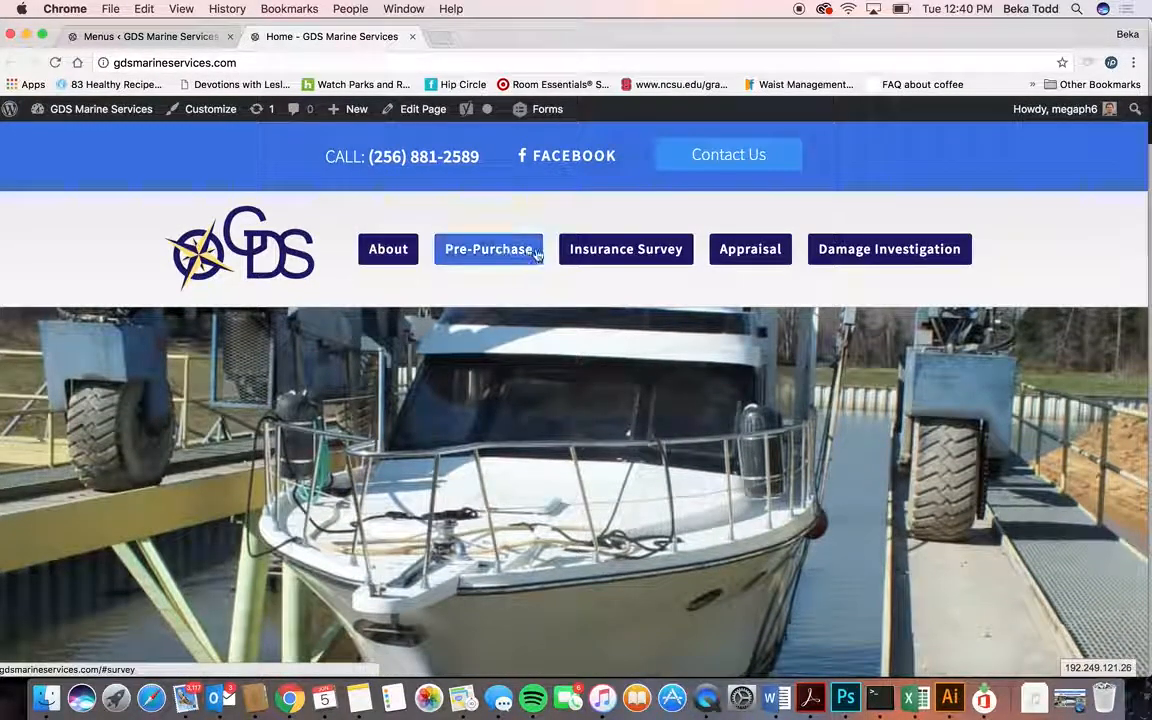
{"action": "left_click", "coordinate": [626, 249]}
{"action": "scroll", "coordinate": [669, 444], "scroll_direction": "down", "scroll_amount": 15}
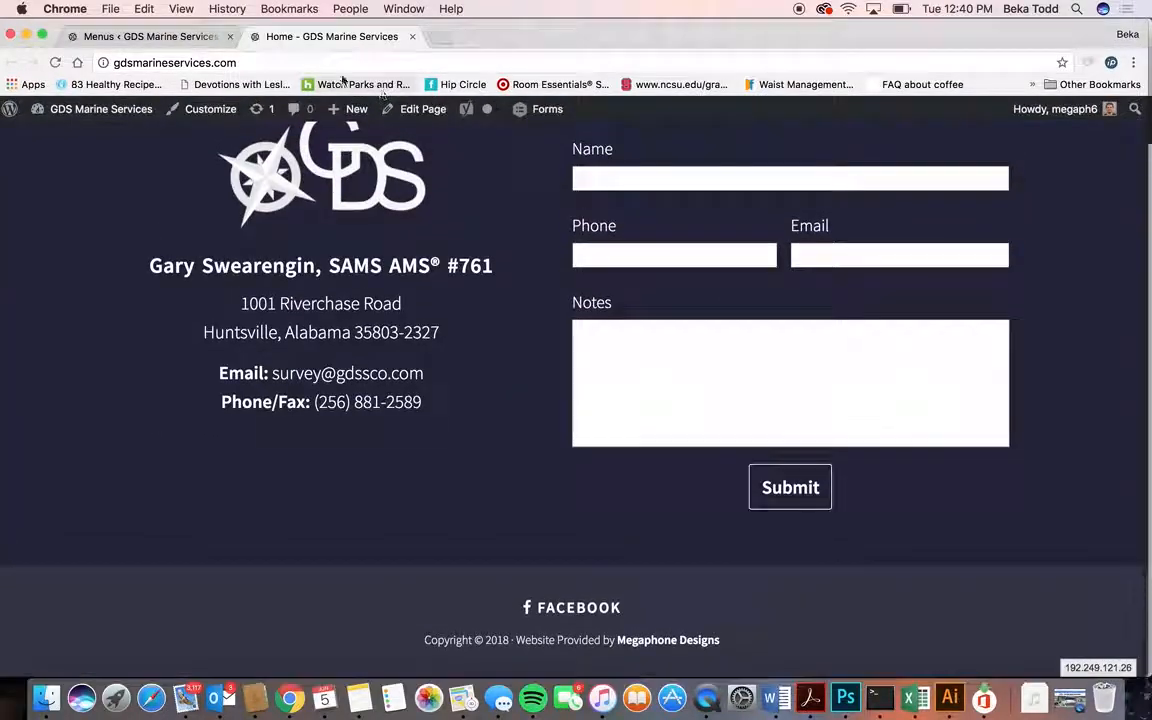
Return to the WordPress admin and look through the installed plugins list.
{"action": "left_click", "coordinate": [147, 38]}
{"action": "mouse_move", "coordinate": [43, 492]}
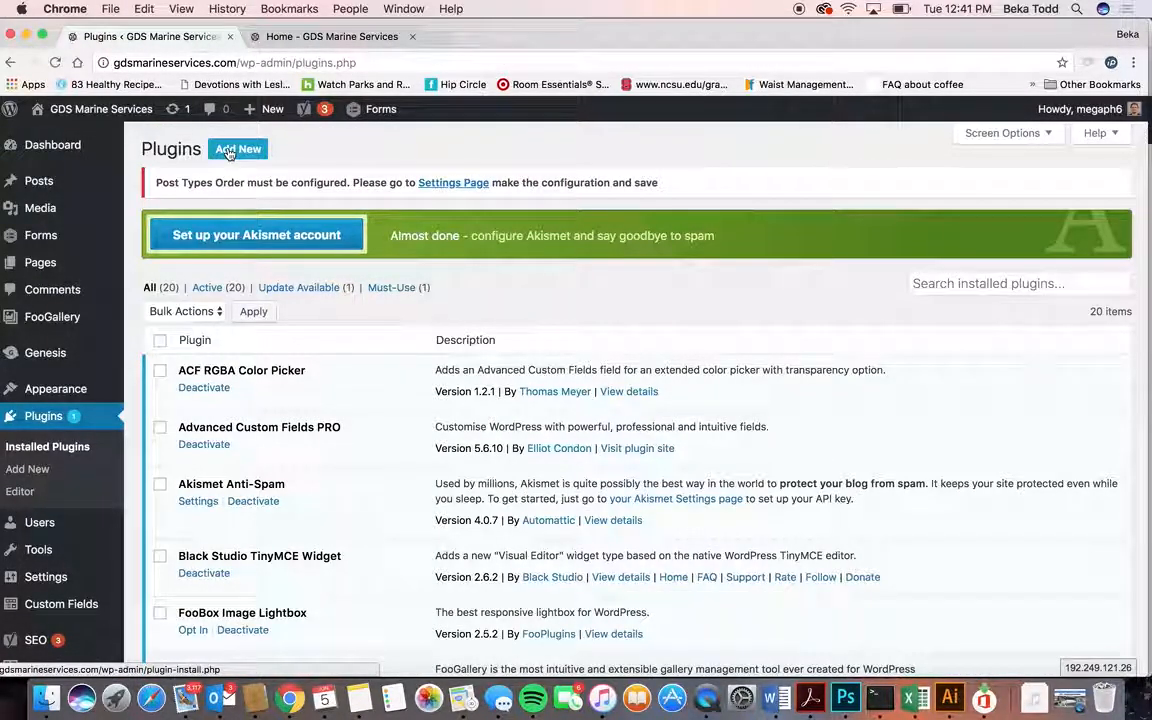
{"action": "scroll", "coordinate": [60, 520], "scroll_direction": "down", "scroll_amount": 5}
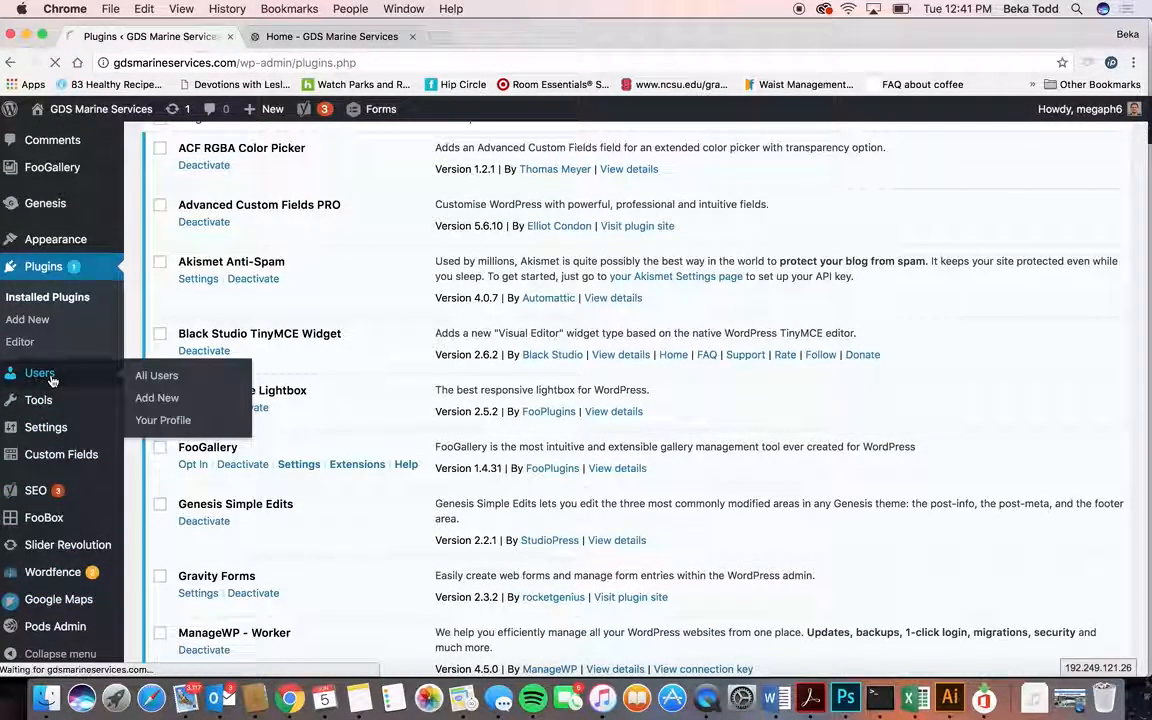
Open the last account in the Users list and review its profile and account management fields.
{"action": "left_click", "coordinate": [39, 373]}
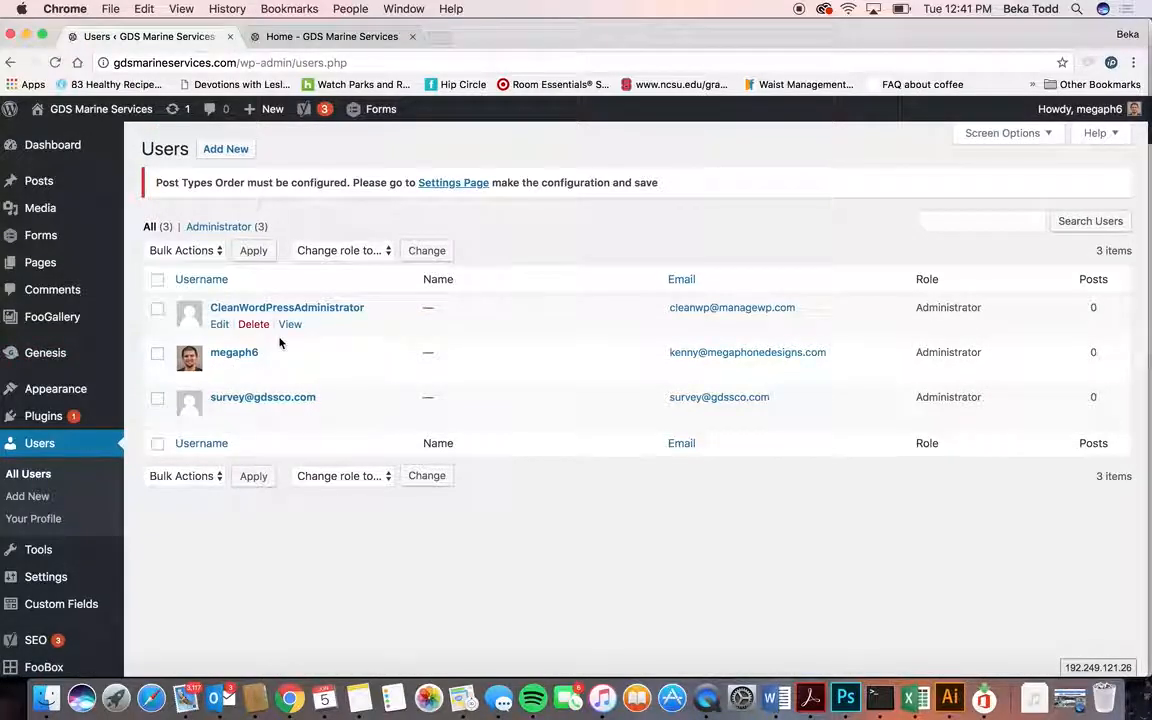
{"action": "left_click", "coordinate": [280, 400]}
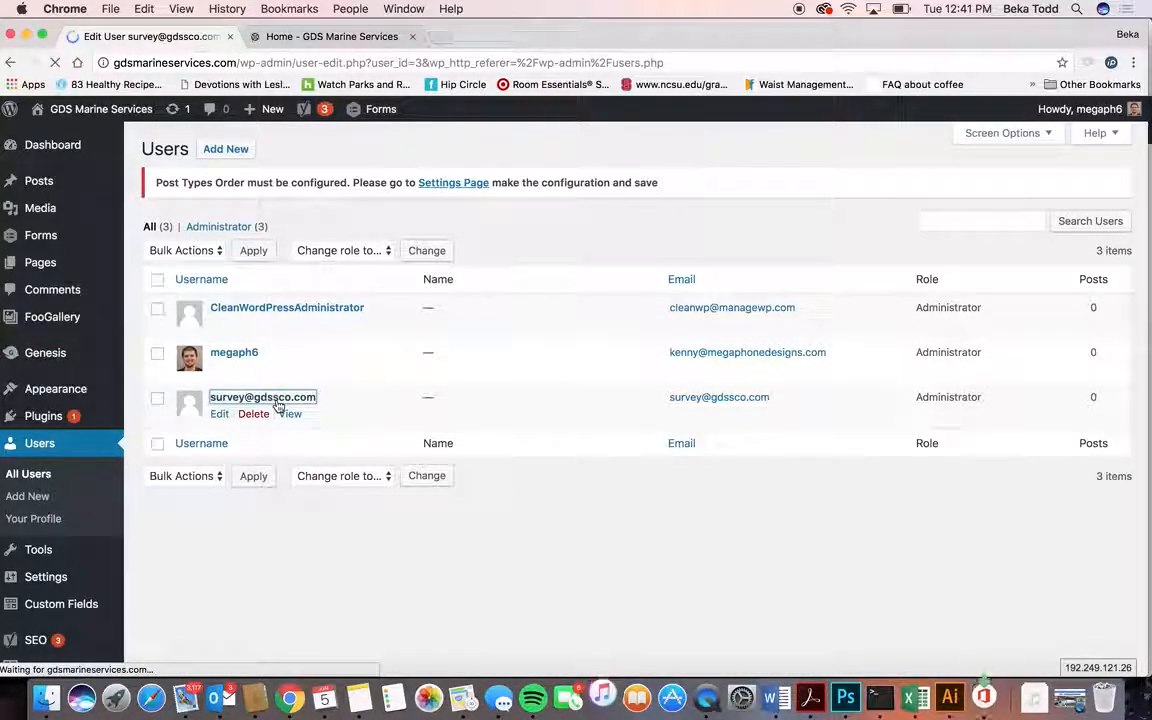
{"action": "scroll", "coordinate": [277, 402], "scroll_direction": "down", "scroll_amount": 15}
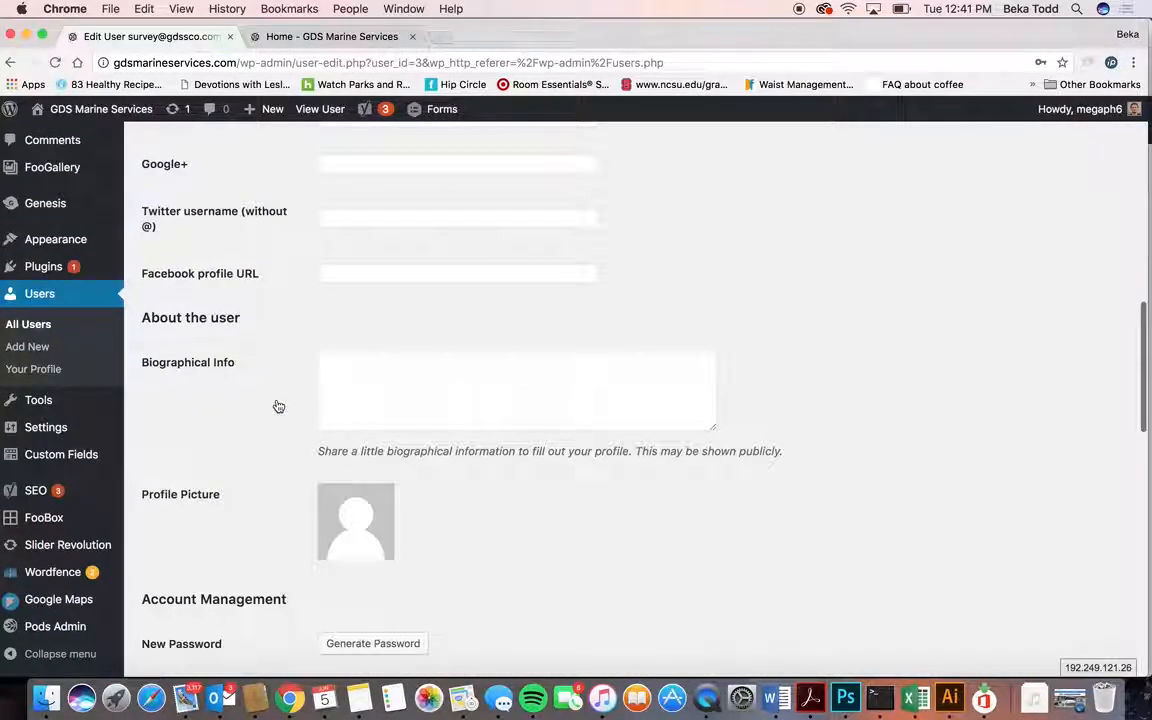
{"action": "scroll", "coordinate": [373, 447], "scroll_direction": "down", "scroll_amount": 15}
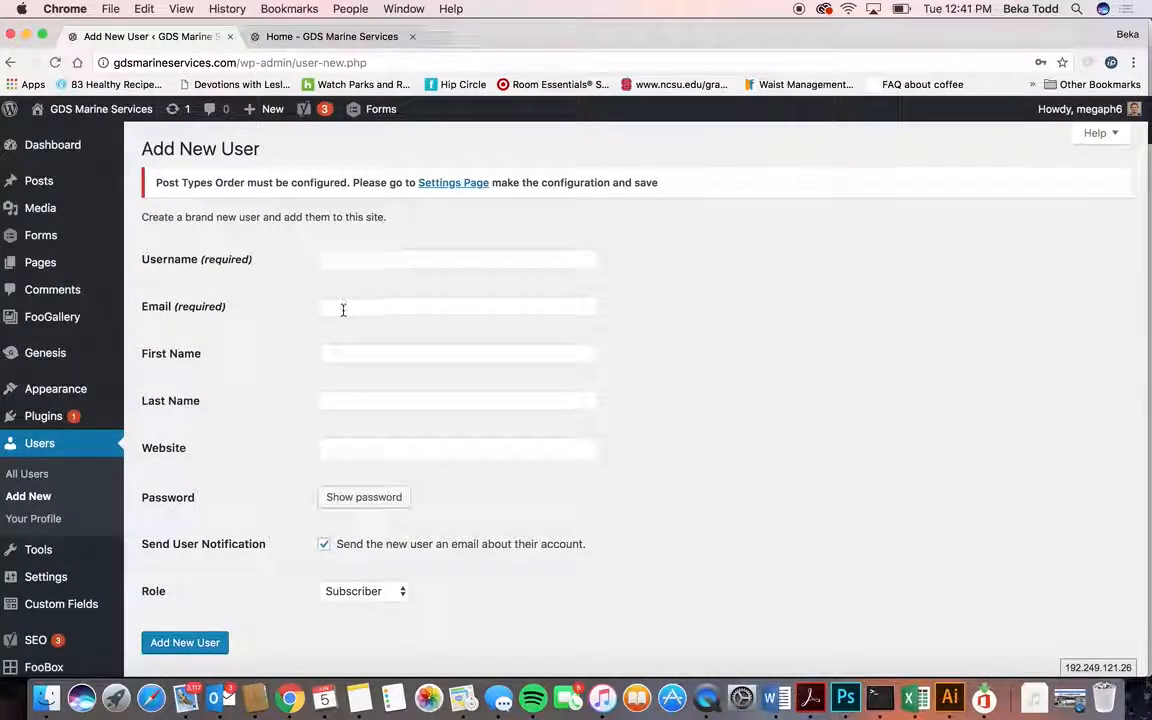
On the Add New User form, reveal the generated password and set the role to Administrator.
{"action": "left_click", "coordinate": [364, 498]}
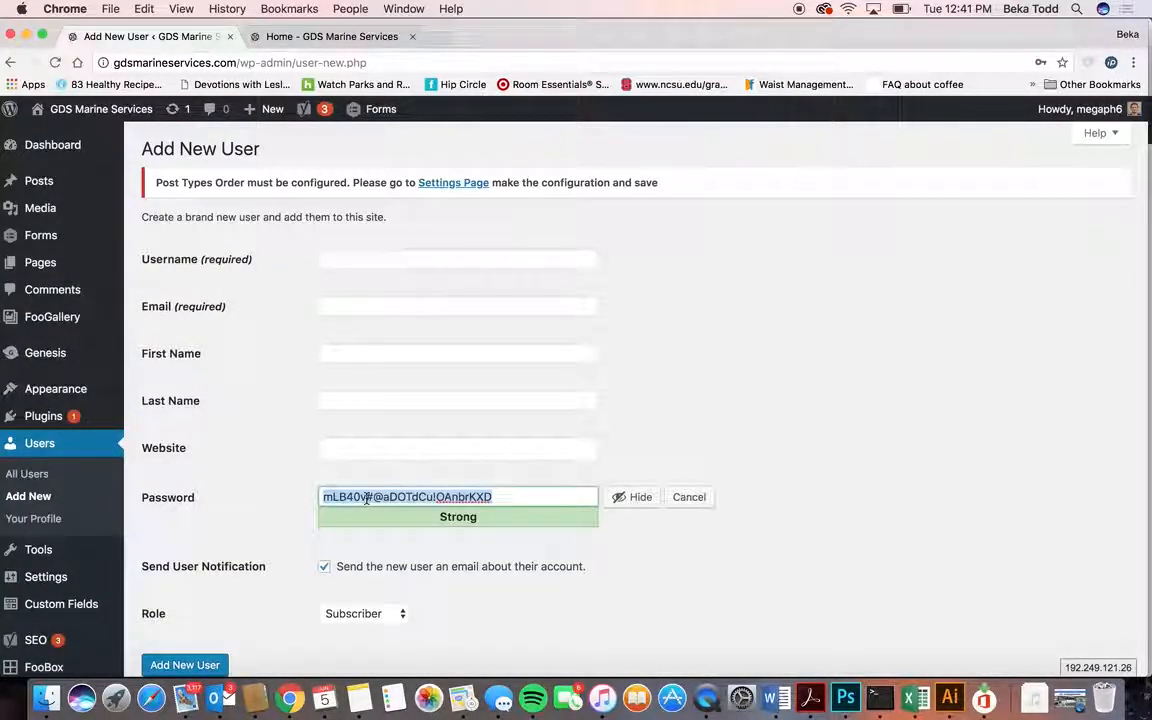
{"action": "left_click", "coordinate": [366, 614]}
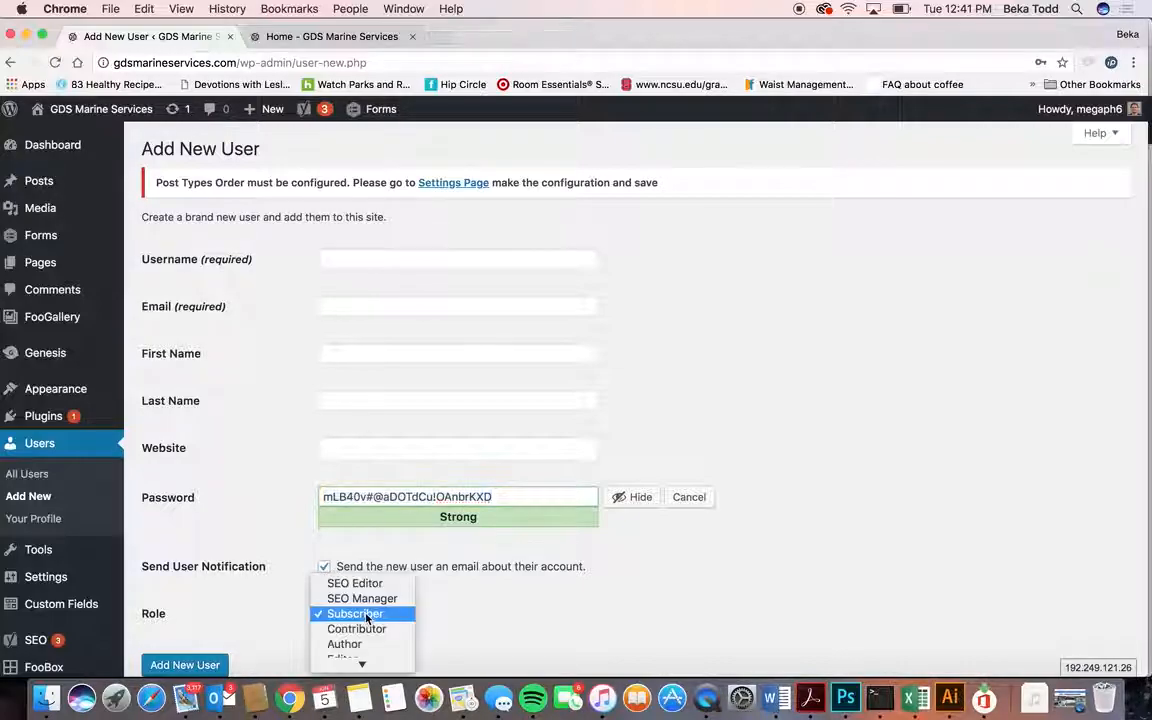
{"action": "left_click", "coordinate": [385, 663]}
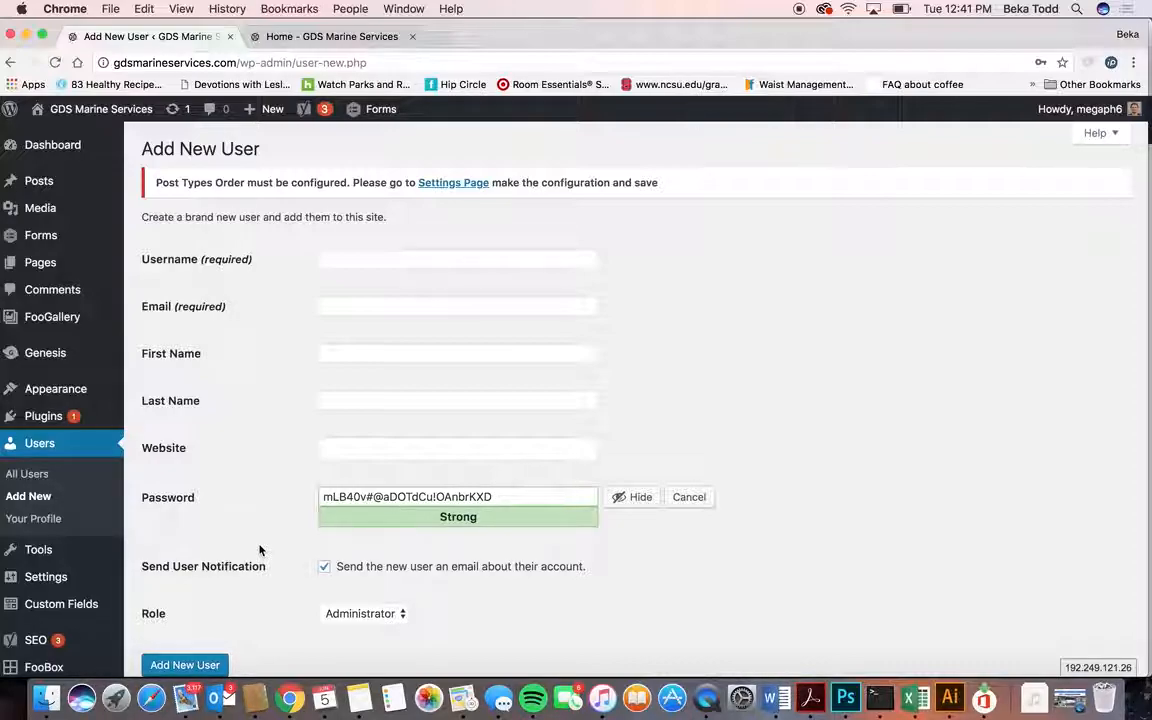
Open Slider Revolution, leaving the new-user form without saving.
{"action": "scroll", "coordinate": [115, 524], "scroll_direction": "down", "scroll_amount": 3}
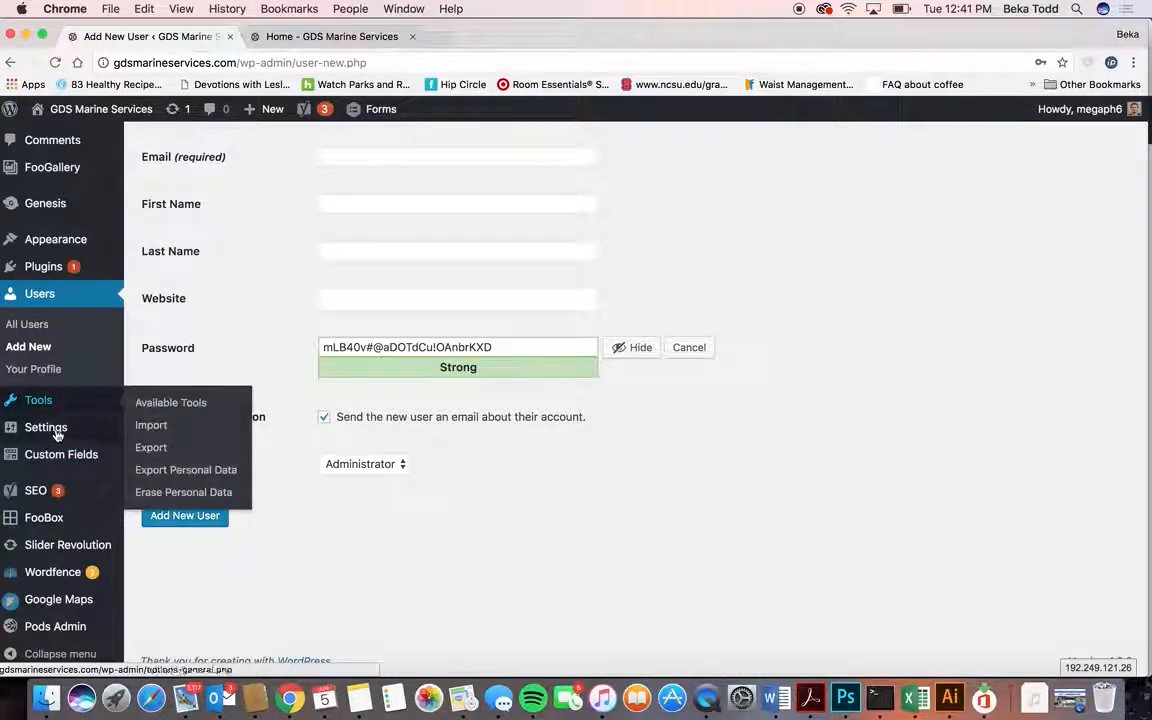
{"action": "mouse_move", "coordinate": [49, 442]}
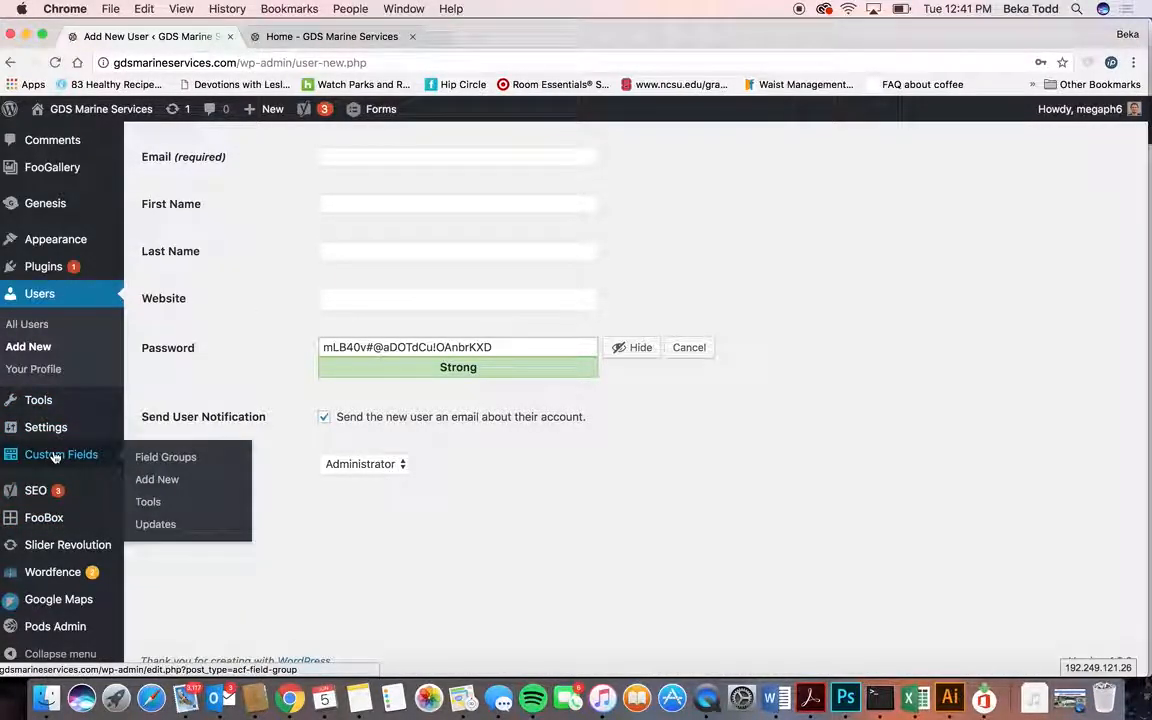
{"action": "mouse_move", "coordinate": [42, 492]}
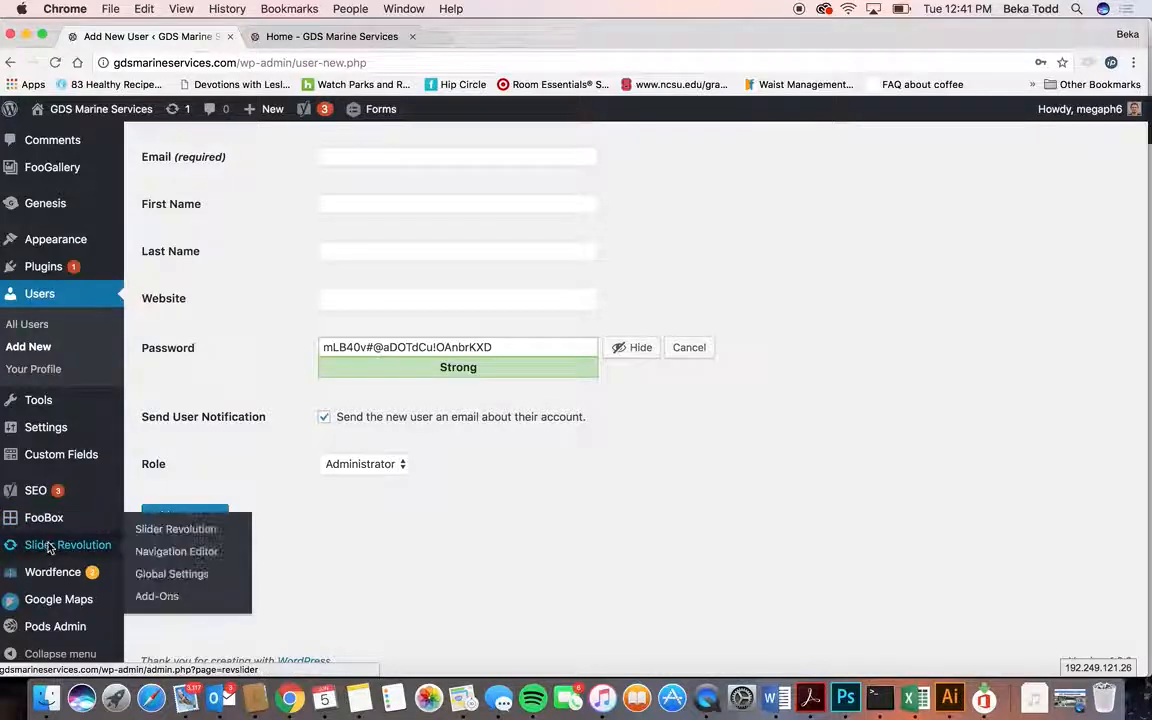
{"action": "left_click", "coordinate": [48, 546]}
{"action": "left_click", "coordinate": [693, 252]}
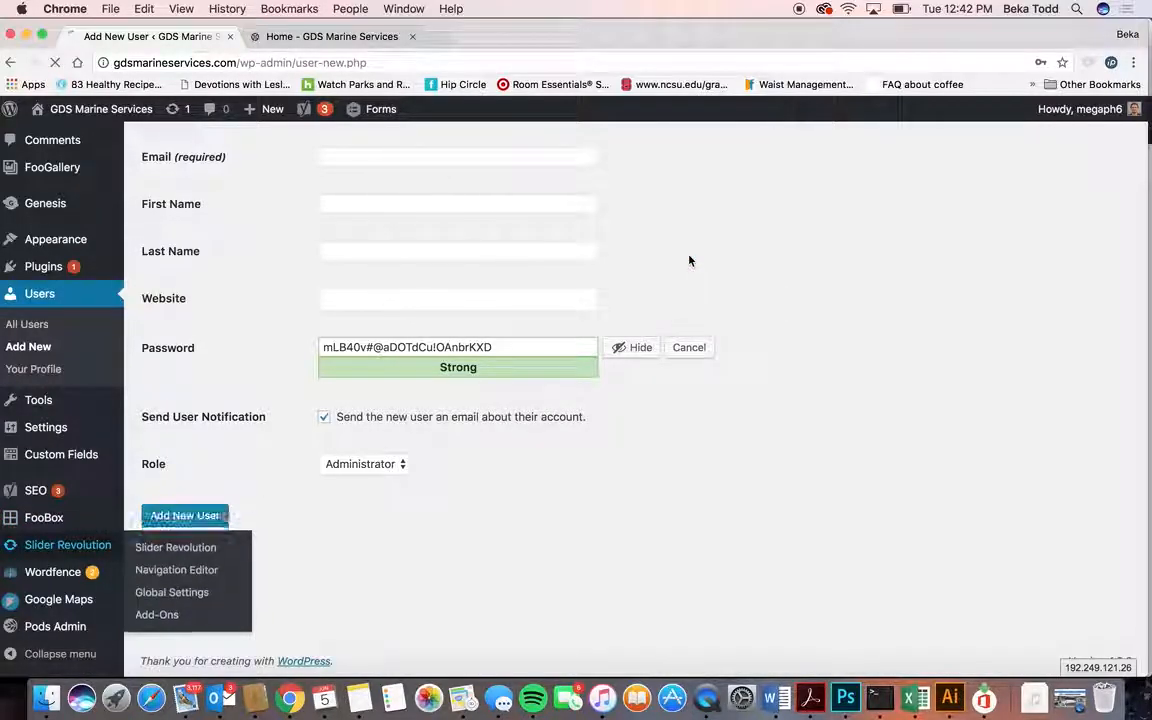
View the boat banner at the top of the live home page and return to the Slider Revolution overview.
{"action": "left_click", "coordinate": [345, 38]}
{"action": "scroll", "coordinate": [619, 362], "scroll_direction": "up", "scroll_amount": 1}
{"action": "scroll", "coordinate": [619, 362], "scroll_direction": "up", "scroll_amount": 15}
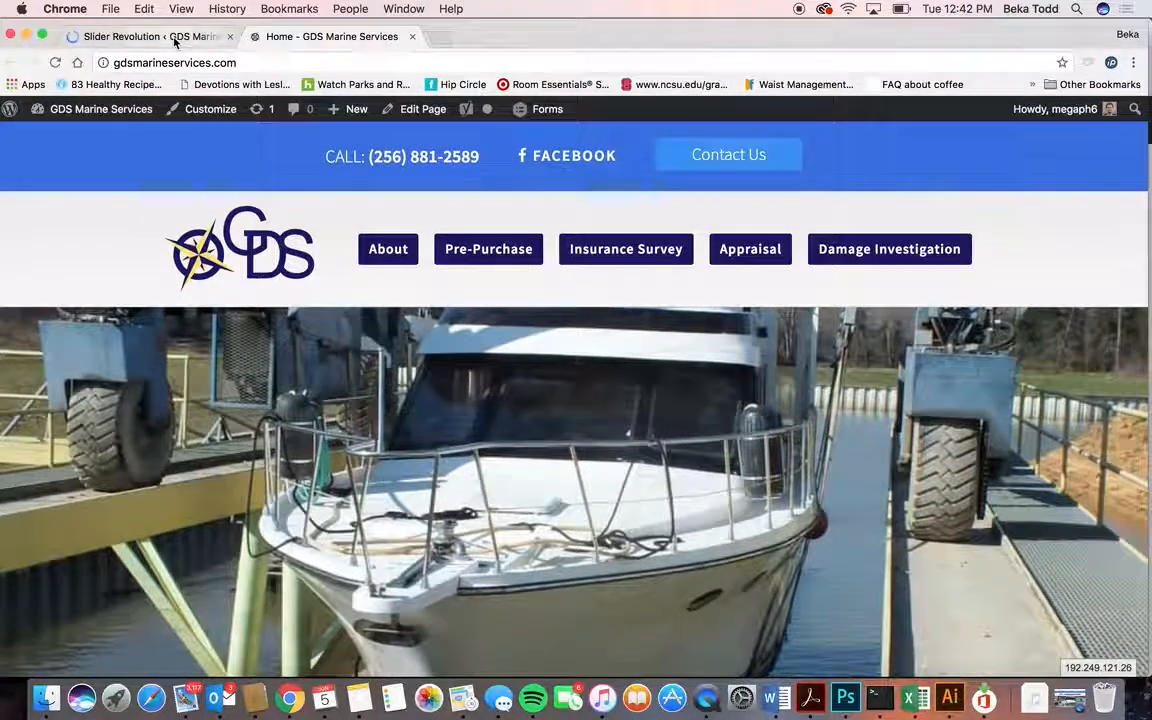
{"action": "left_click", "coordinate": [175, 38]}
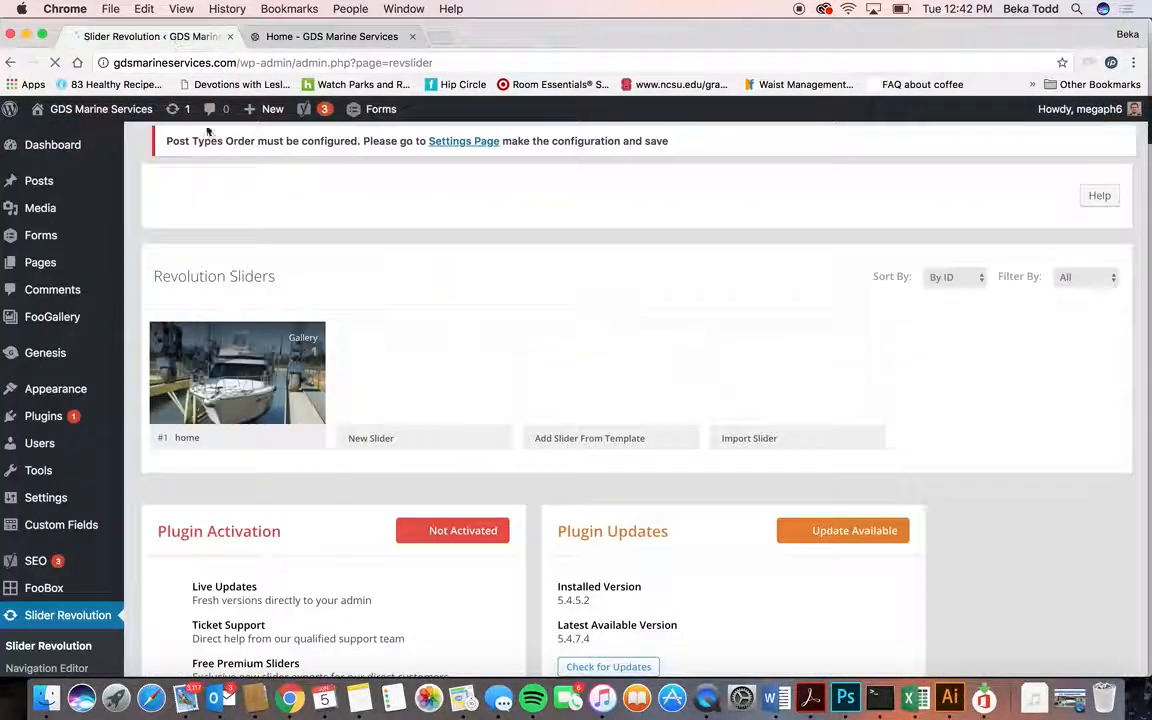
Open the home slider in the slide editor, checking it against the banner on the live home page.
{"action": "left_click", "coordinate": [218, 390]}
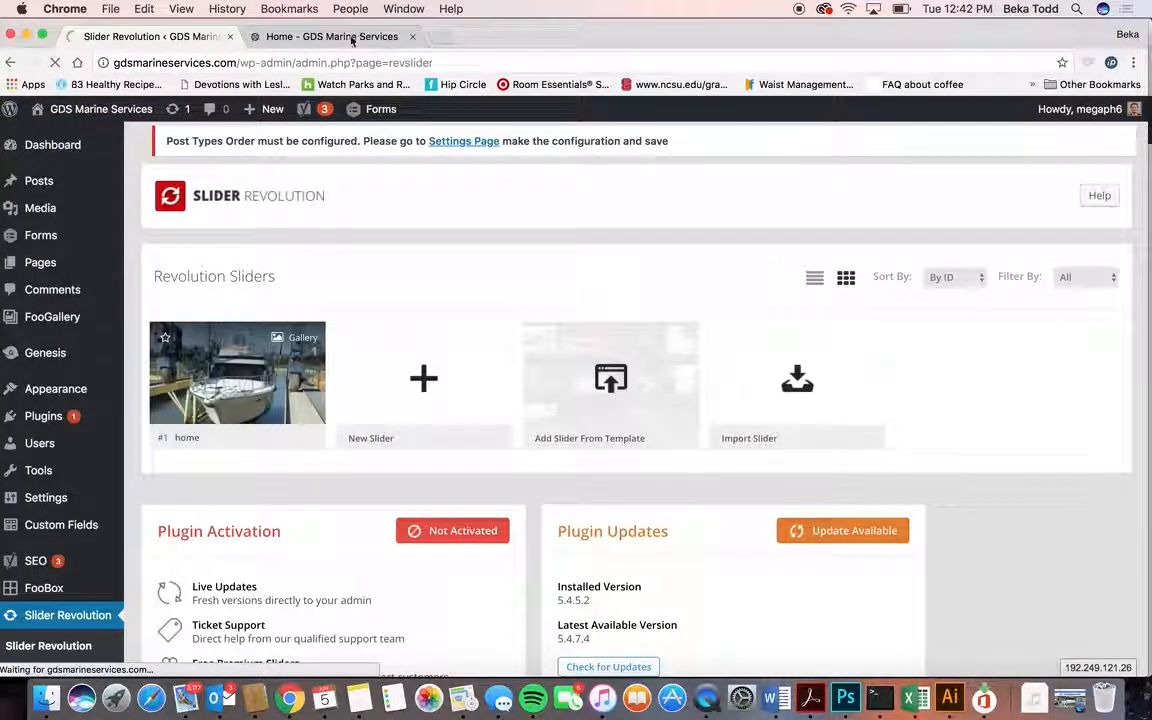
{"action": "left_click", "coordinate": [345, 38]}
{"action": "scroll", "coordinate": [470, 472], "scroll_direction": "down", "scroll_amount": 10}
{"action": "scroll", "coordinate": [470, 472], "scroll_direction": "up", "scroll_amount": 10}
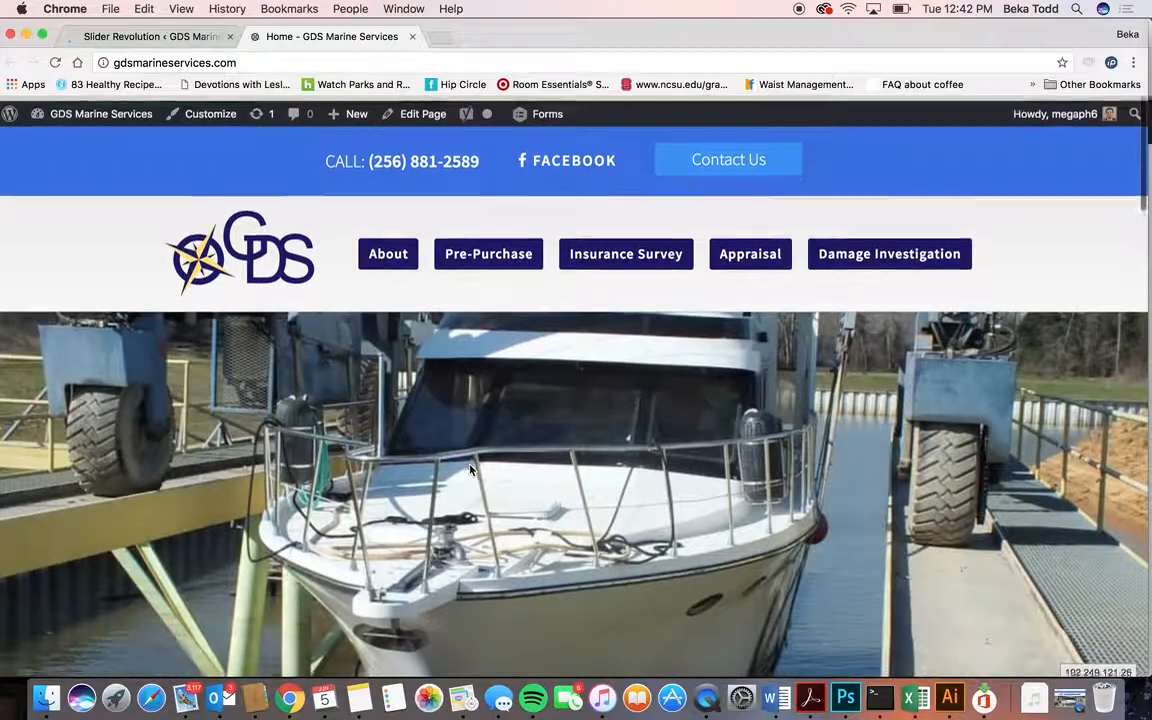
{"action": "left_click", "coordinate": [178, 36]}
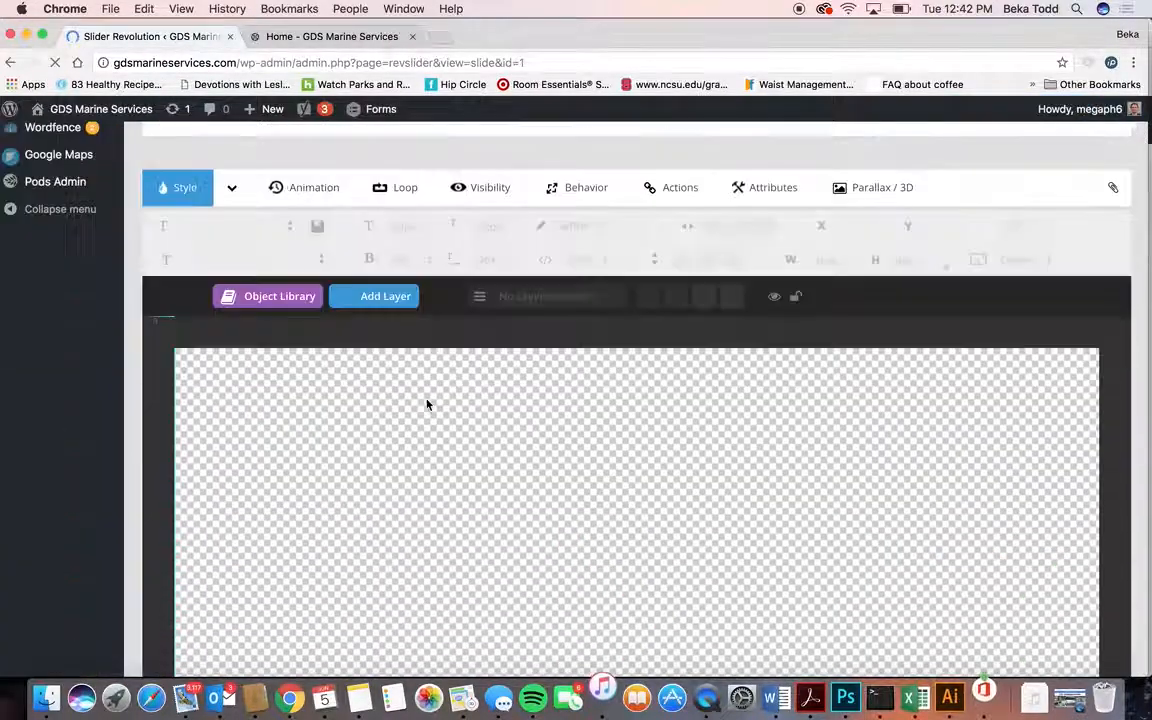
Look over the home slide's layer canvas, style settings and main background source options.
{"action": "scroll", "coordinate": [428, 403], "scroll_direction": "up", "scroll_amount": 3}
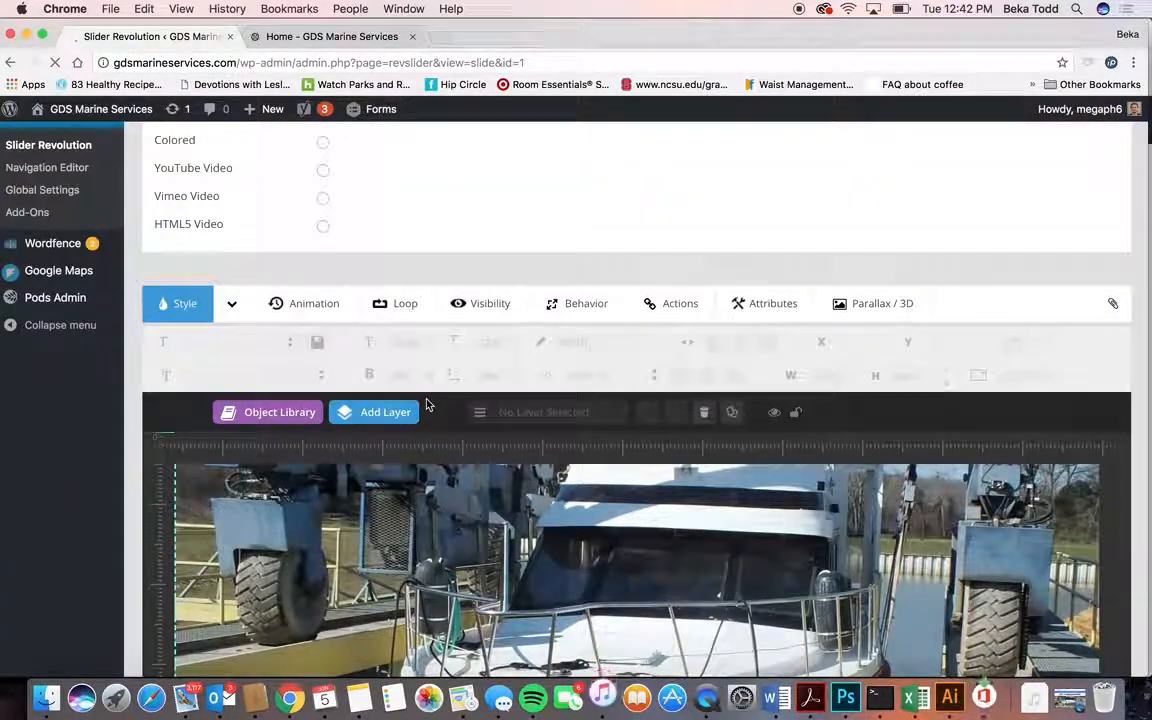
{"action": "scroll", "coordinate": [428, 405], "scroll_direction": "up", "scroll_amount": 5}
{"action": "scroll", "coordinate": [126, 522], "scroll_direction": "down", "scroll_amount": 3}
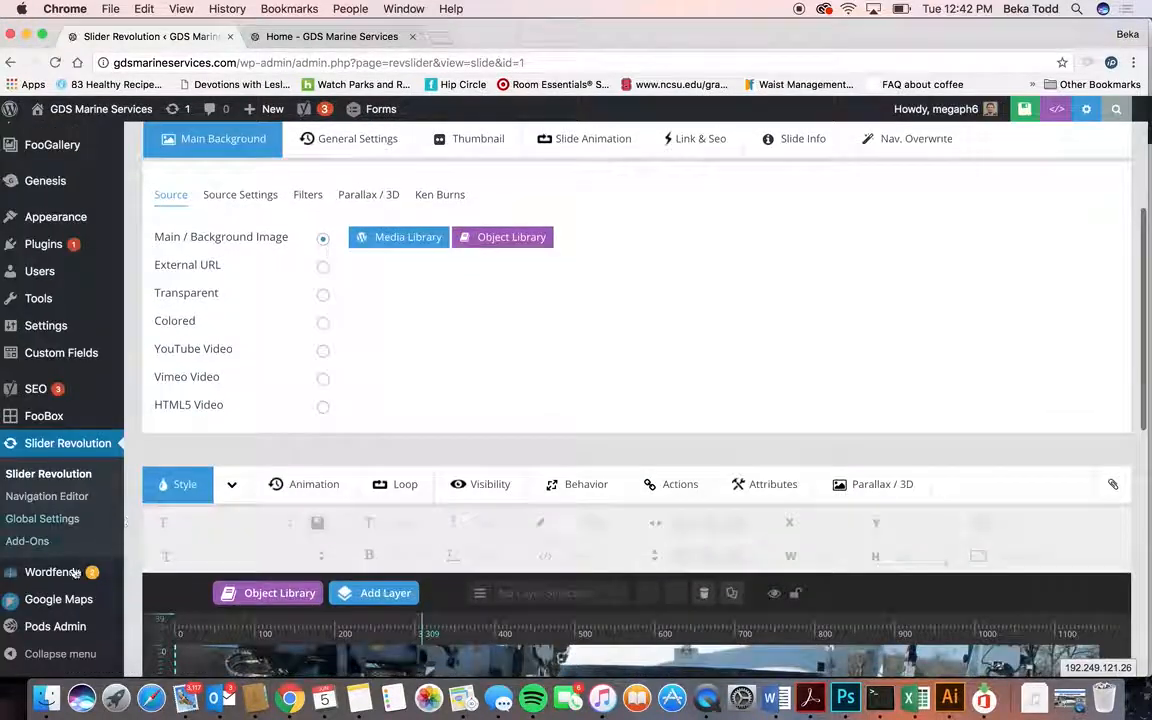
Open the Google Maps plugin's overview page in the site admin.
{"action": "left_click", "coordinate": [62, 607]}
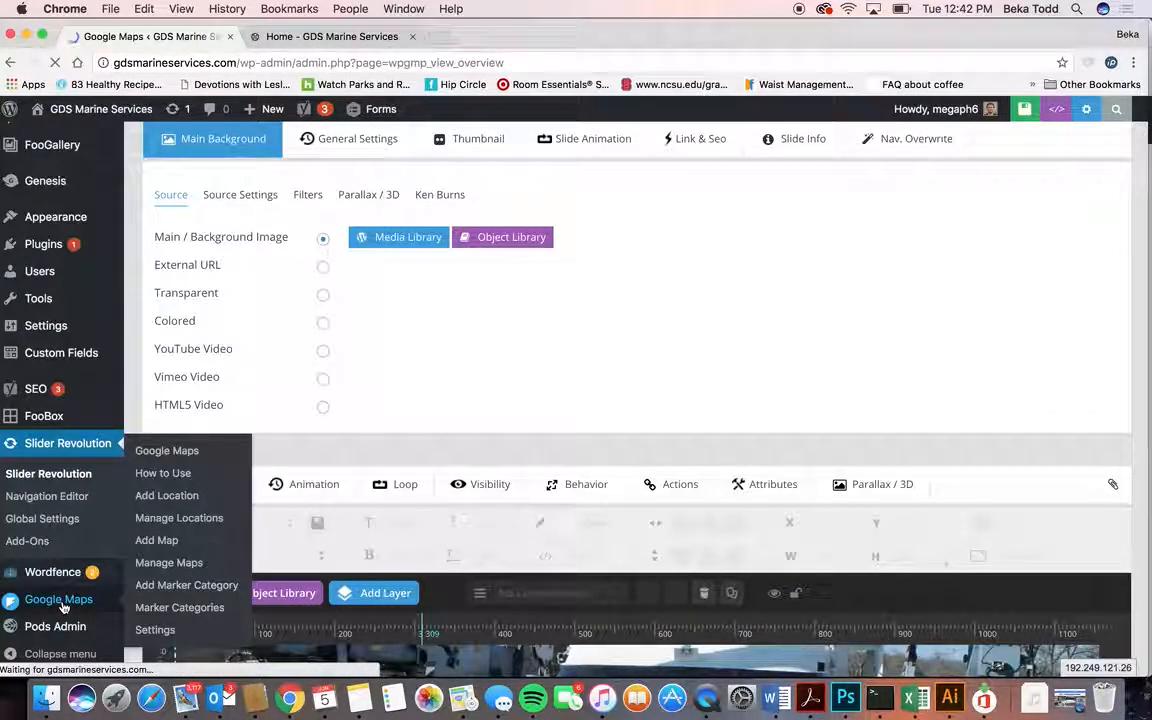